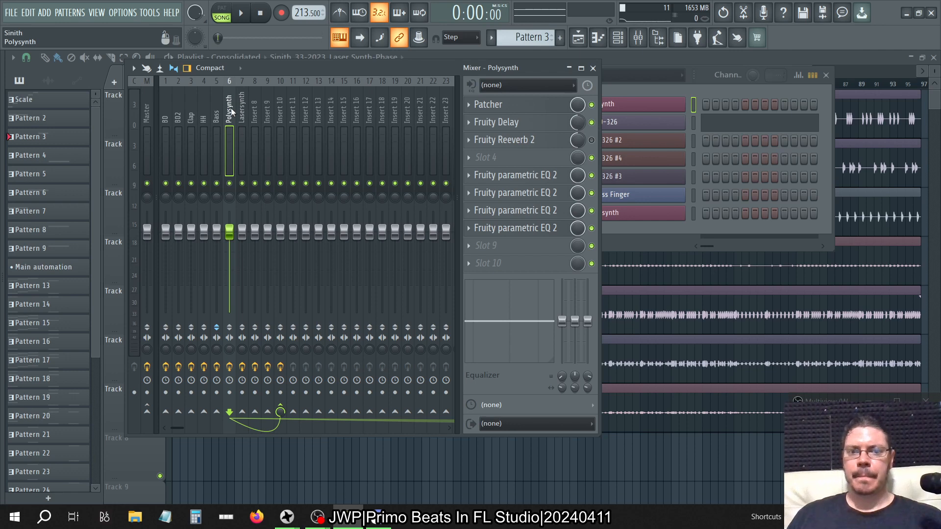
Look through the effect chains of the mixer tracks from Lasersynth back to BD, ending on the BD track.
click(242, 113)
click(231, 114)
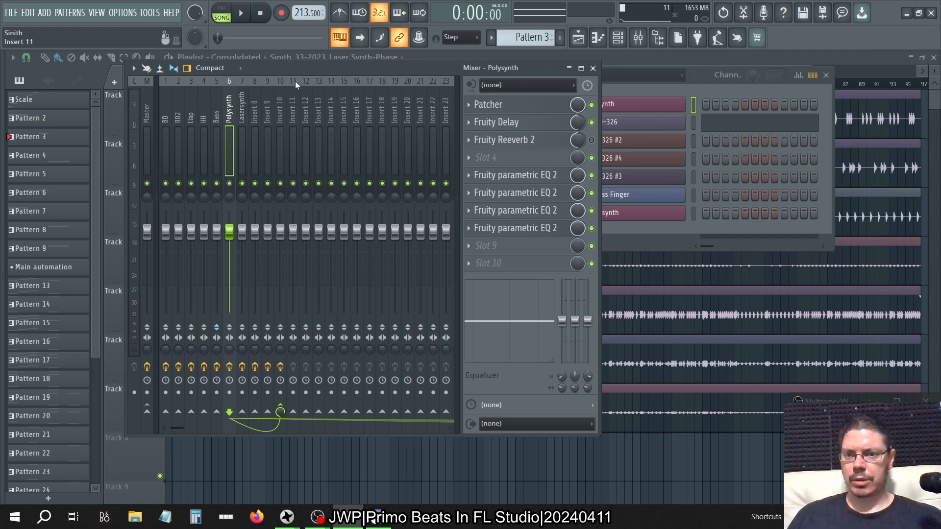
click(213, 105)
click(209, 106)
click(192, 108)
click(175, 109)
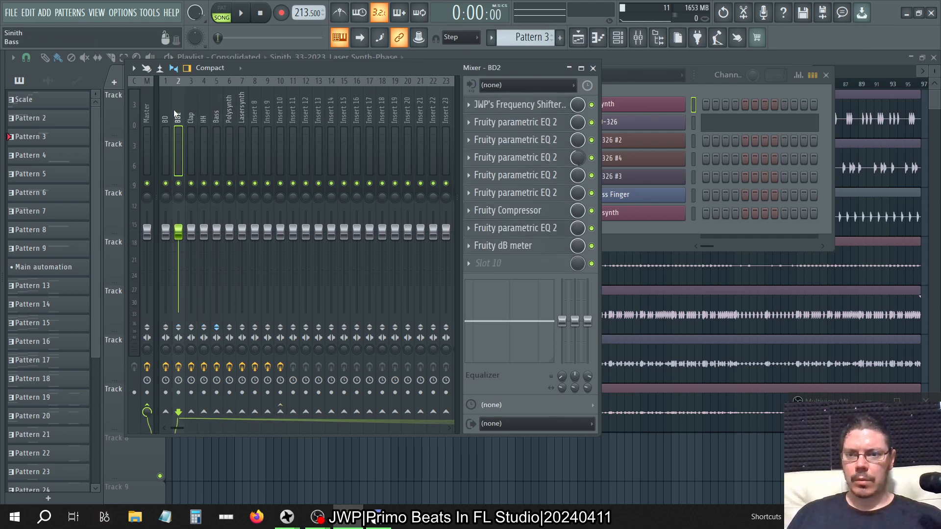
click(169, 110)
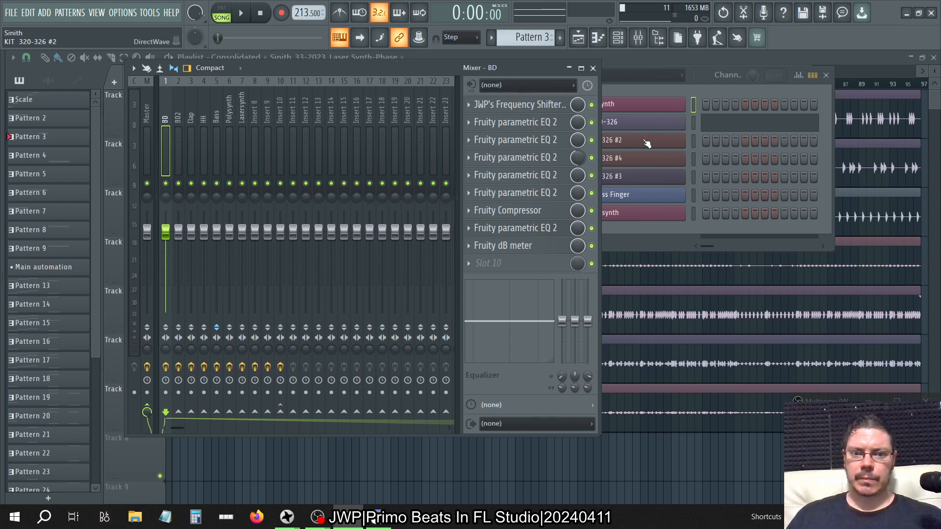
Examine the curves of the Fruity parametric EQ 2 effects in slots 2 to 6 and 8 of the BD track.
click(542, 123)
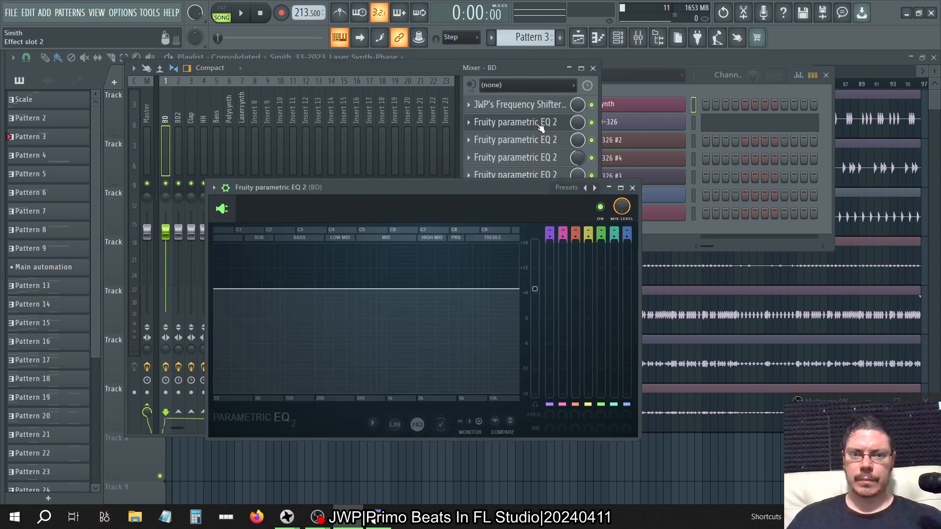
click(542, 122)
click(535, 147)
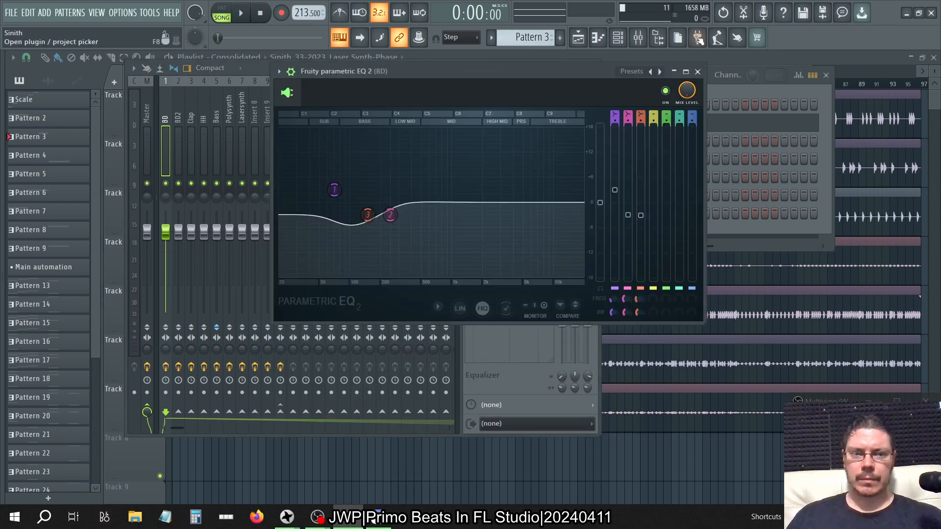
click(699, 72)
click(528, 157)
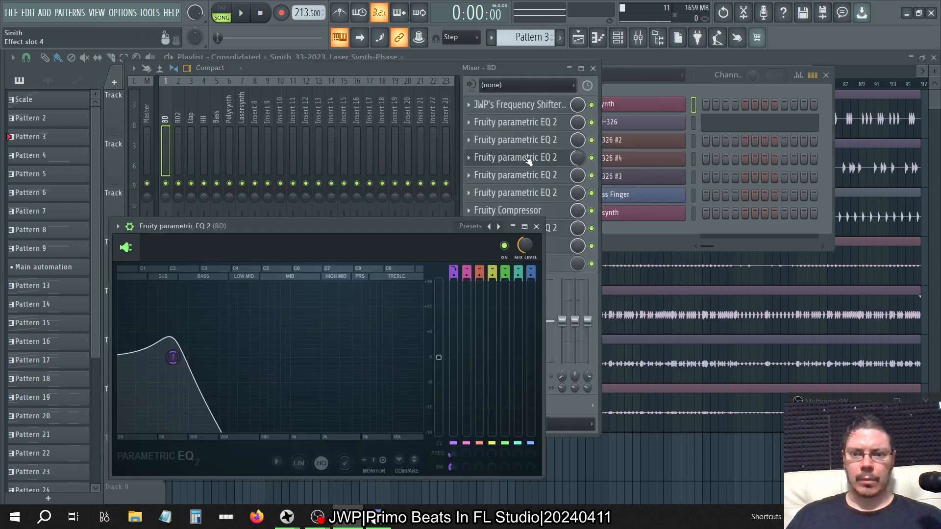
click(528, 158)
click(536, 180)
click(537, 182)
click(534, 199)
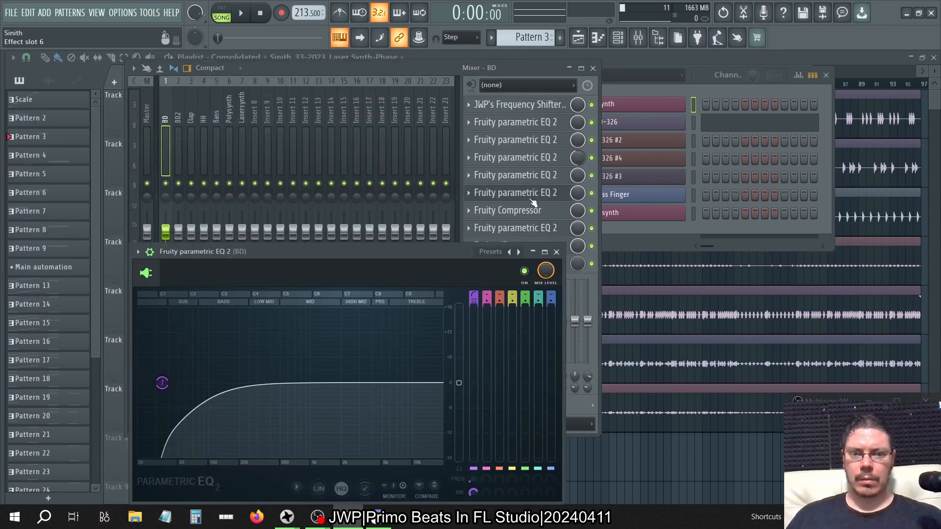
click(534, 198)
click(533, 232)
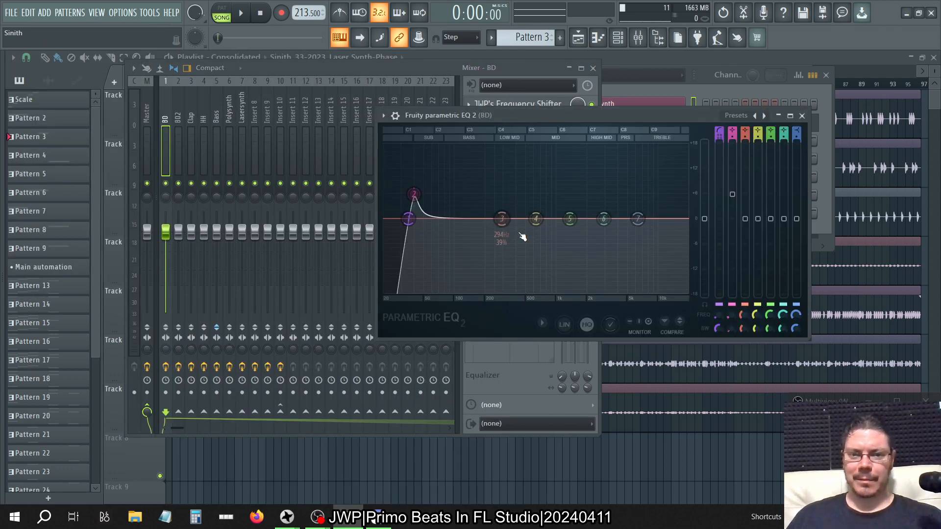
click(802, 116)
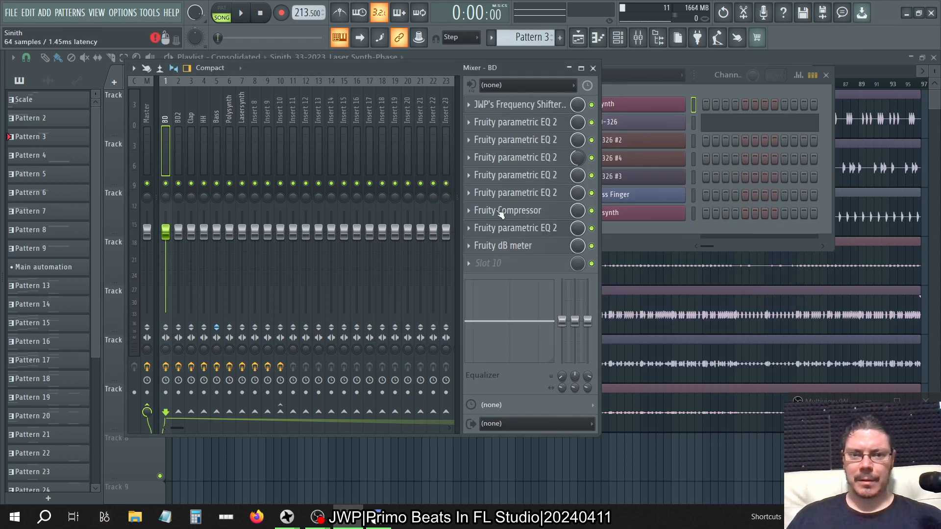
mouse_move(500, 211)
mouse_down()
mouse_move(504, 248)
mouse_move(500, 210)
mouse_up()
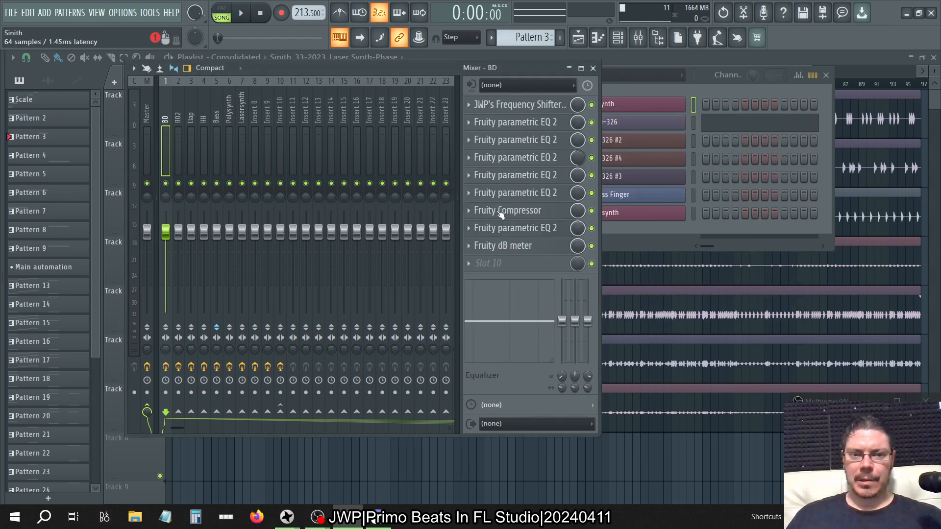
Delete the Fruity parametric EQ 2 effects in slots 2 and 3 of the BD track.
click(553, 125)
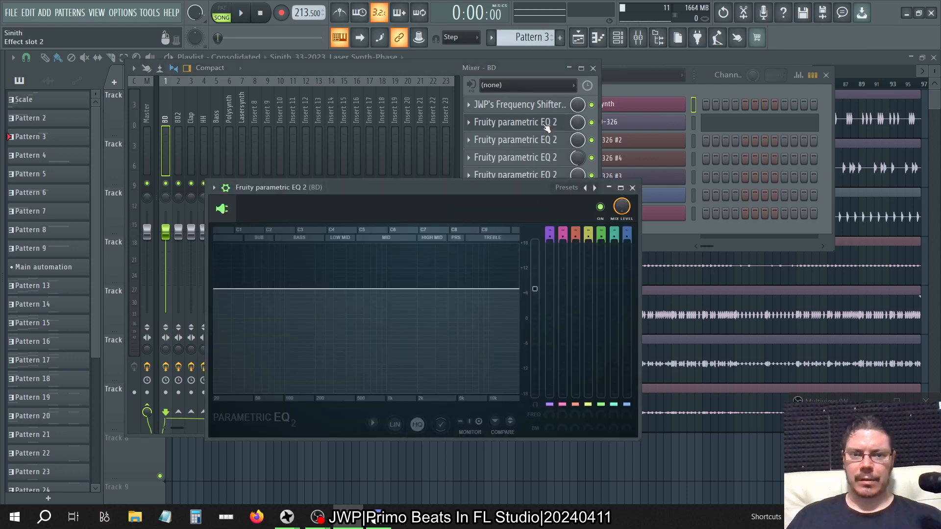
click(544, 124)
click(469, 123)
click(479, 146)
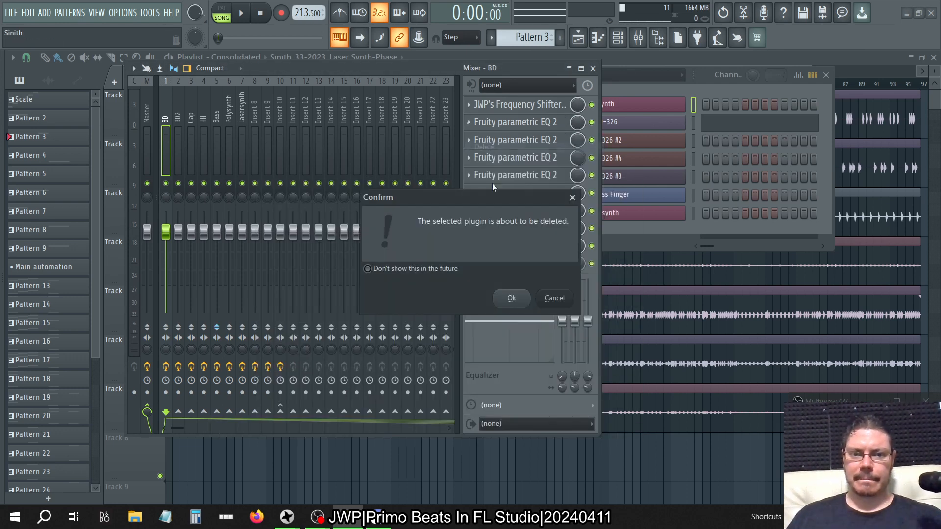
click(511, 299)
click(468, 141)
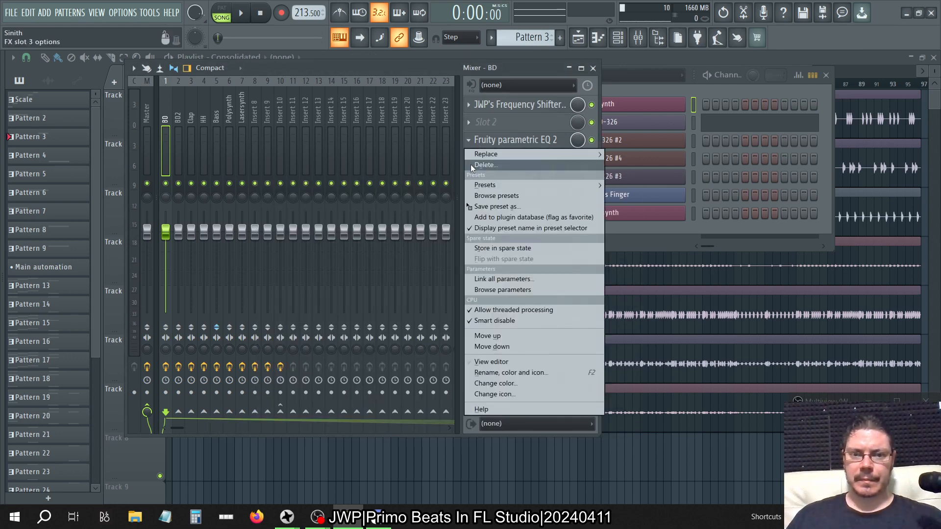
click(470, 164)
click(511, 298)
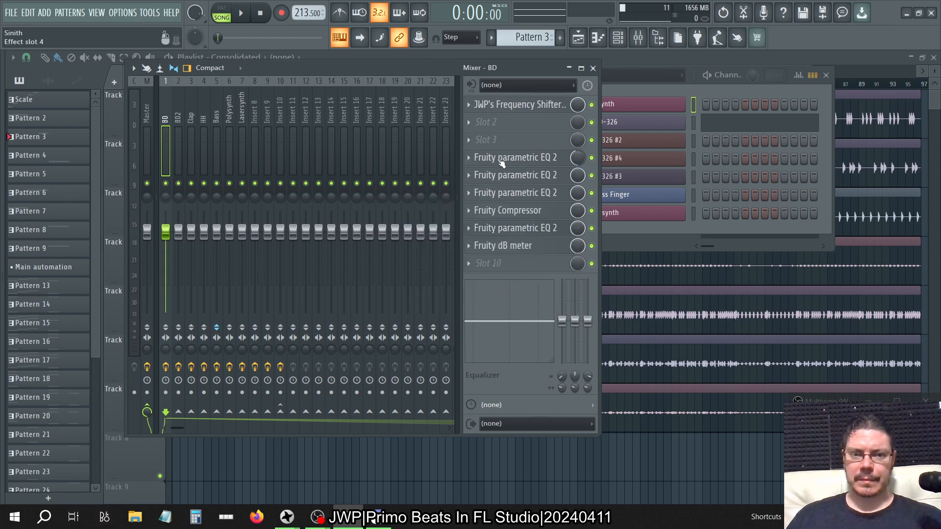
Try resetting the bandwidth of band 1 in the BD track's slot 4 Fruity parametric EQ 2, and undo the reset.
click(501, 159)
click(501, 160)
click(504, 160)
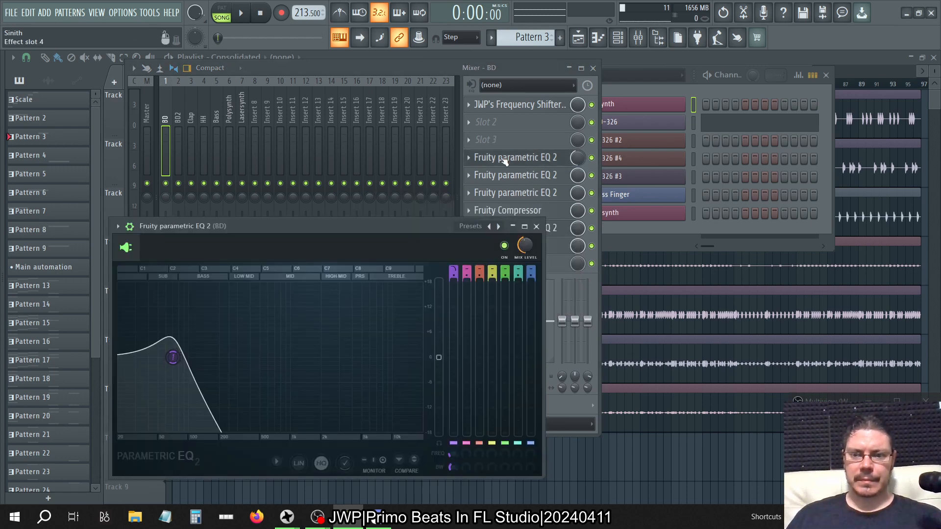
right_click(451, 469)
click(478, 318)
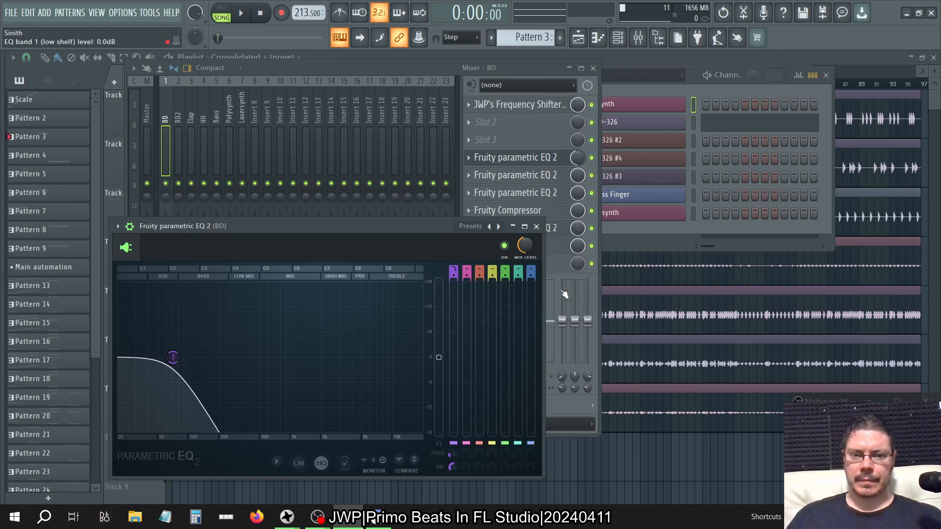
key(ctrl+z)
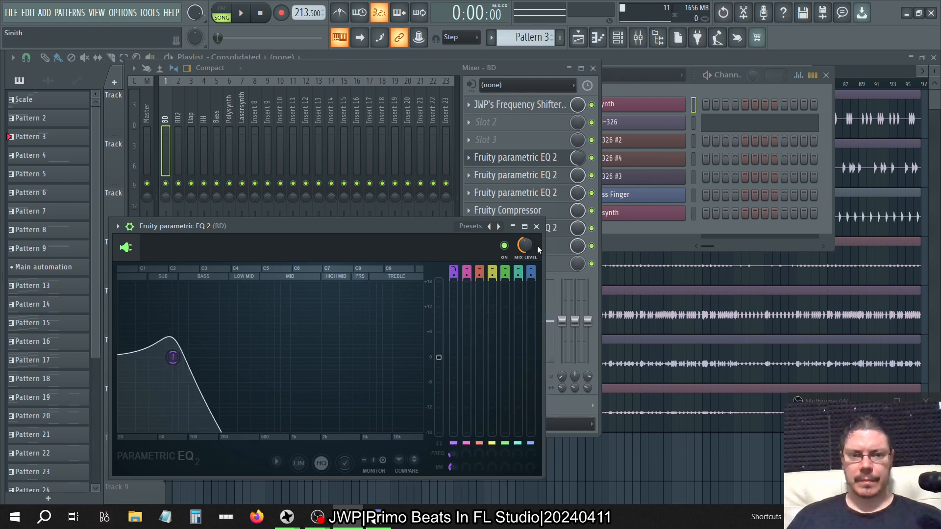
click(536, 229)
Check the Fruity parametric EQ 2 in slot 5 of the BD track and delete it.
click(483, 177)
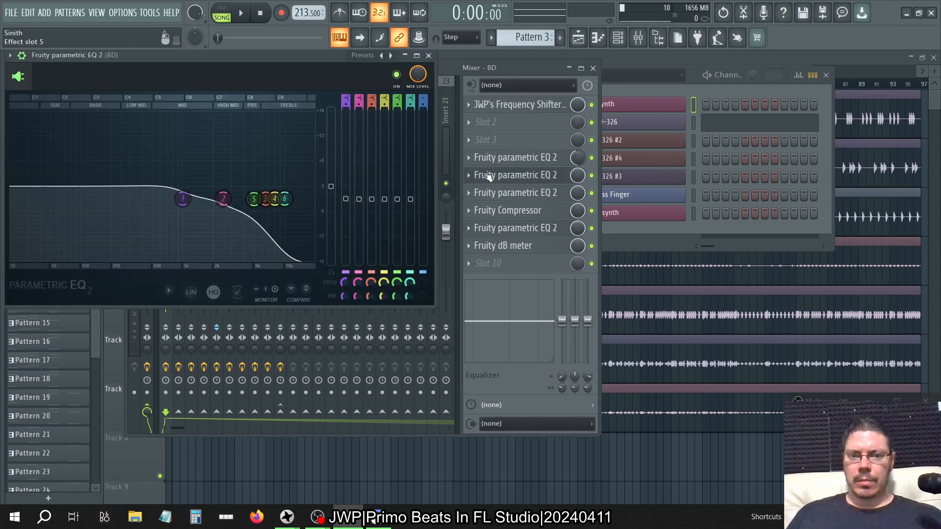
click(483, 176)
right_click(483, 177)
click(485, 201)
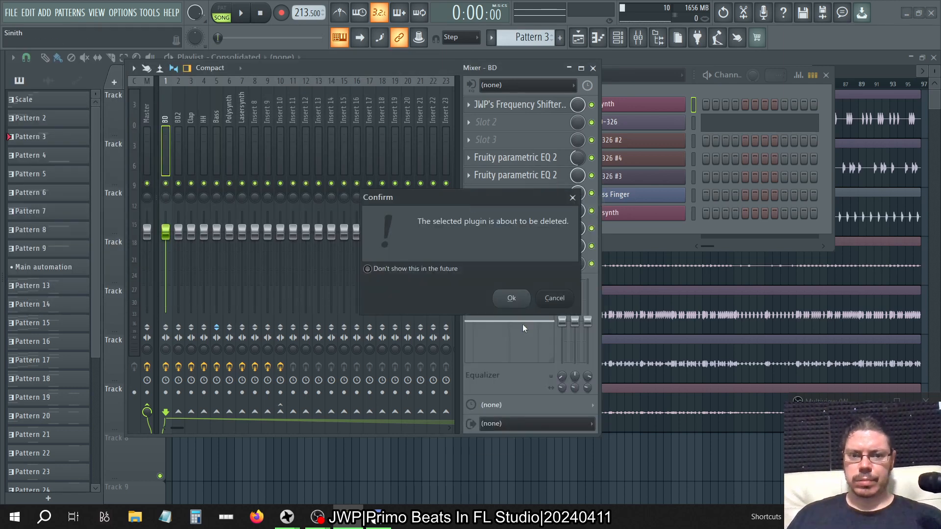
click(510, 296)
Check the Fruity parametric EQ 2 in slot 6 of the BD track and delete it.
click(496, 196)
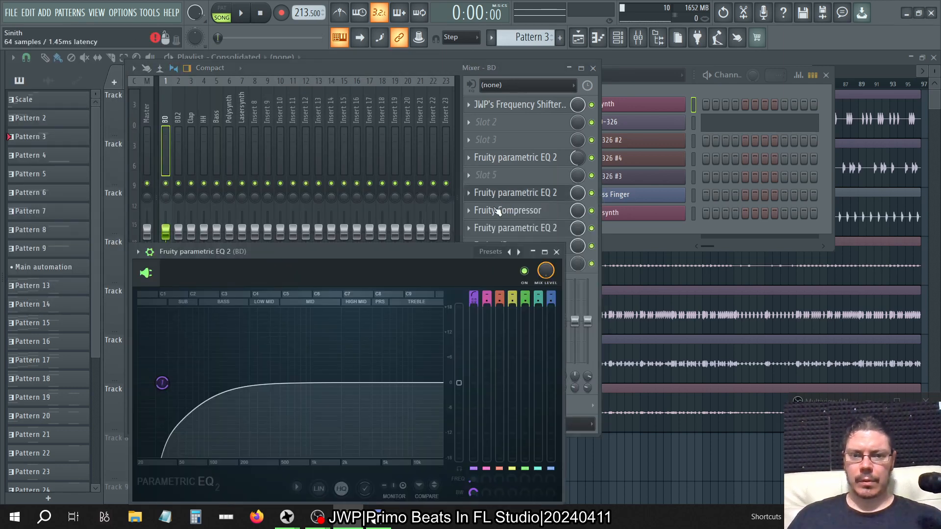
click(557, 251)
click(469, 192)
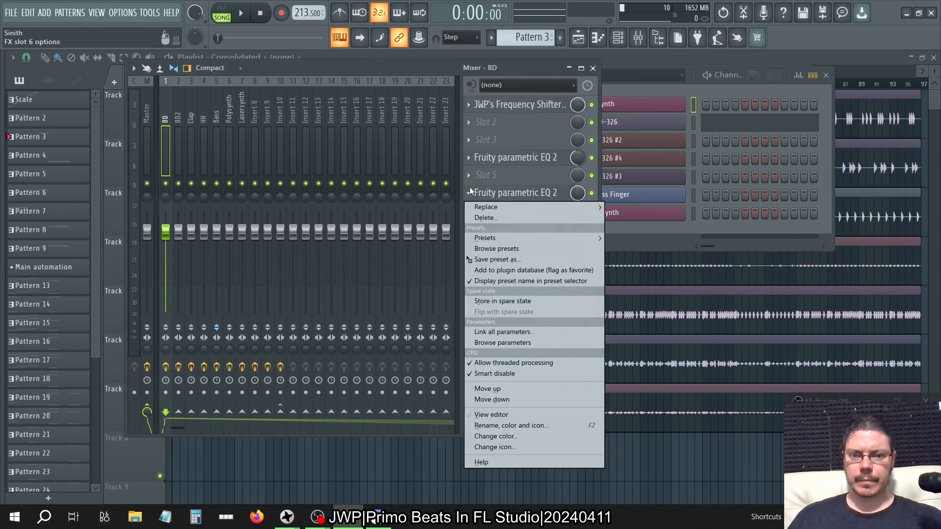
click(496, 218)
click(511, 296)
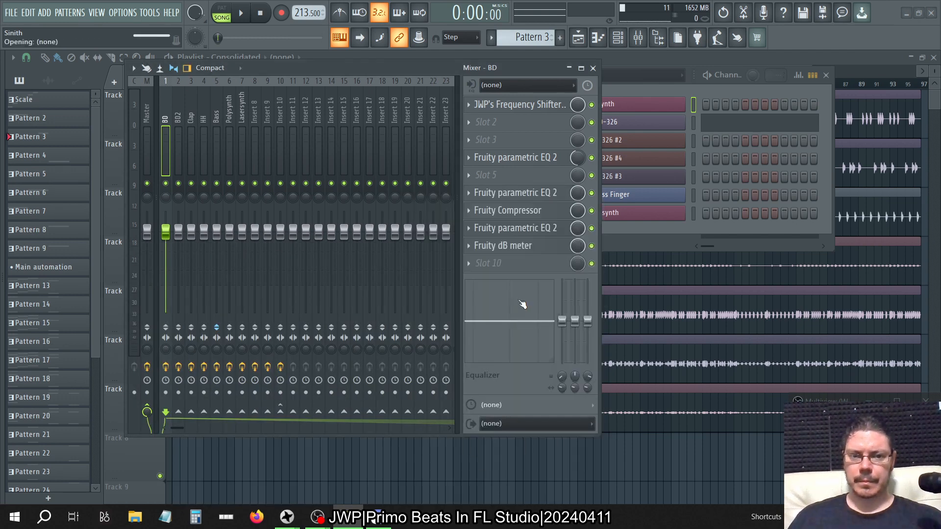
Disable the Fruity parametric EQ 2 in slot 4 of the BD track and review the curve of the one in slot 8.
click(517, 227)
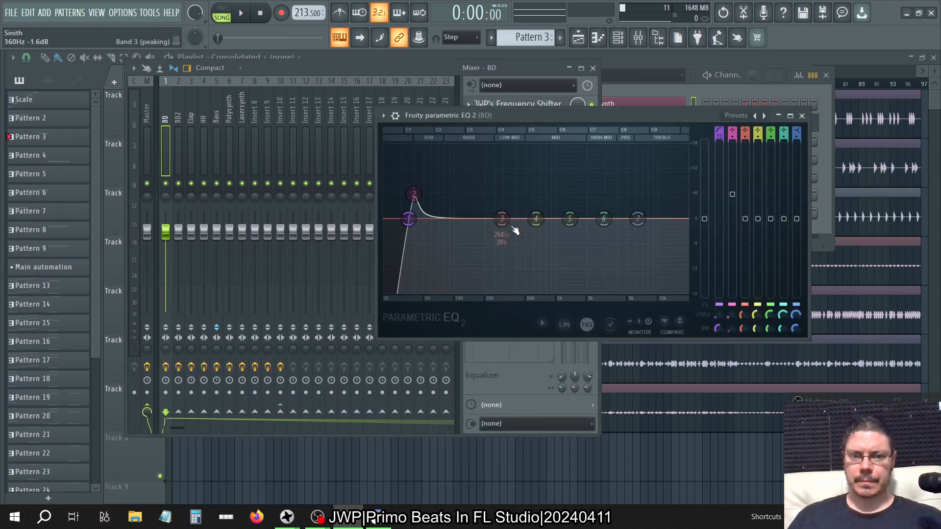
click(803, 115)
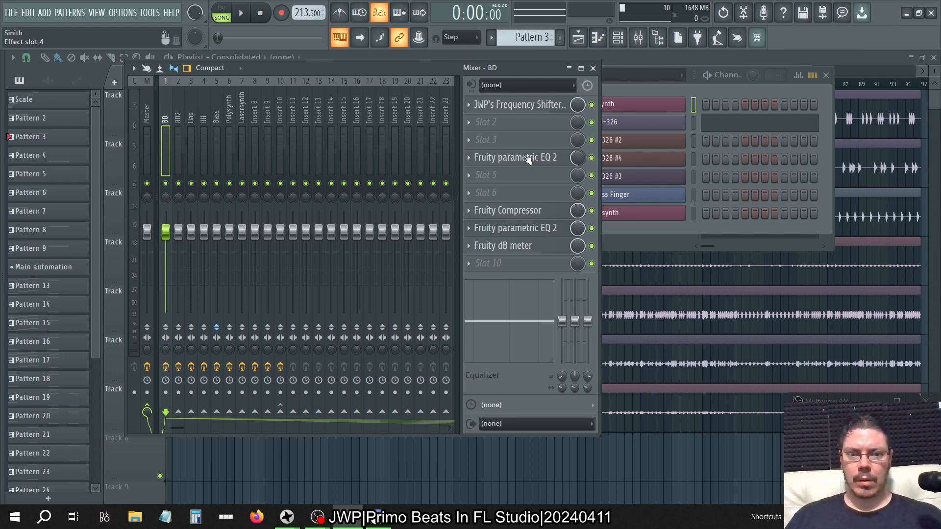
click(591, 157)
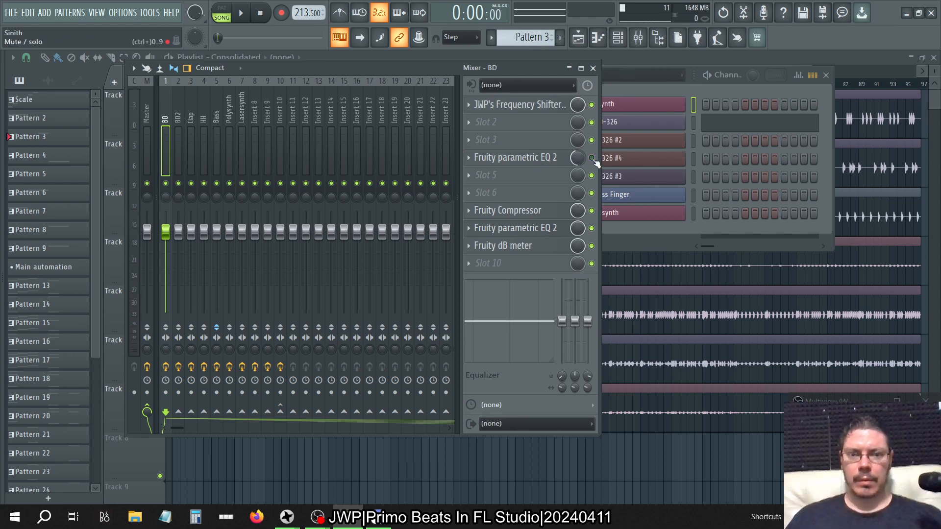
click(558, 230)
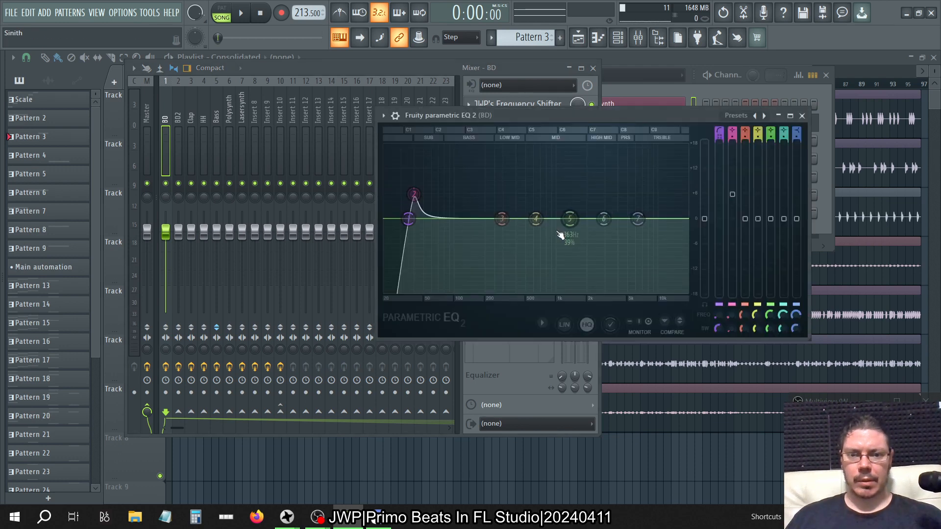
click(801, 116)
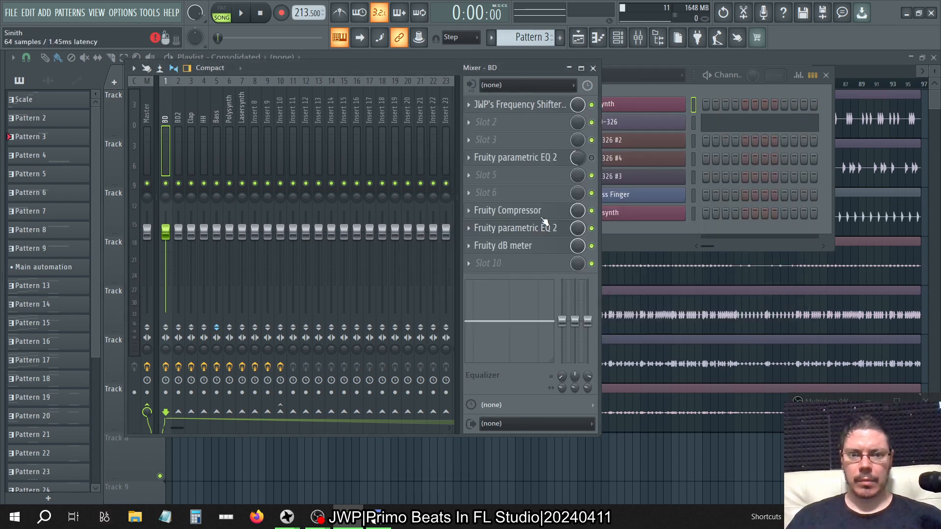
Delete the Fruity dB meter from slot 9 of the BD track.
click(469, 245)
click(486, 246)
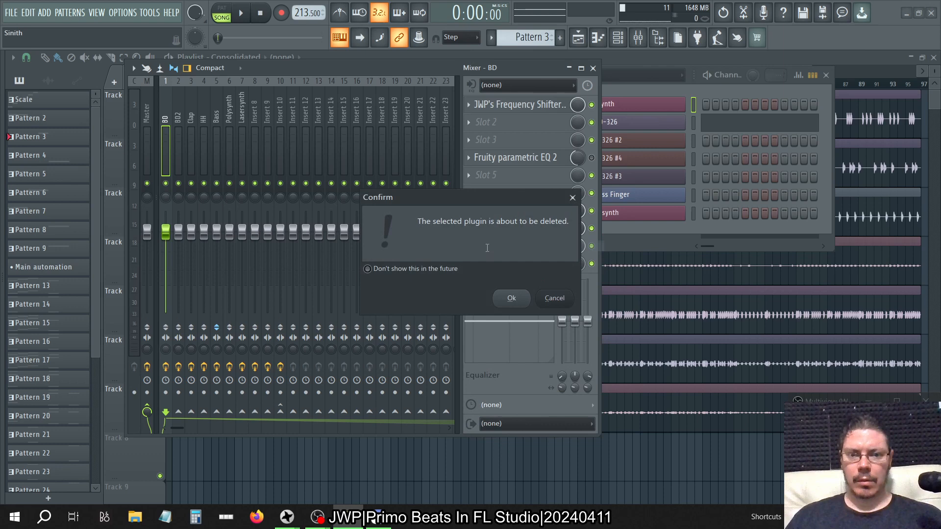
click(510, 297)
Delete the Fruity parametric EQ 2 in slot 2 of the BD2 mixer track.
click(183, 108)
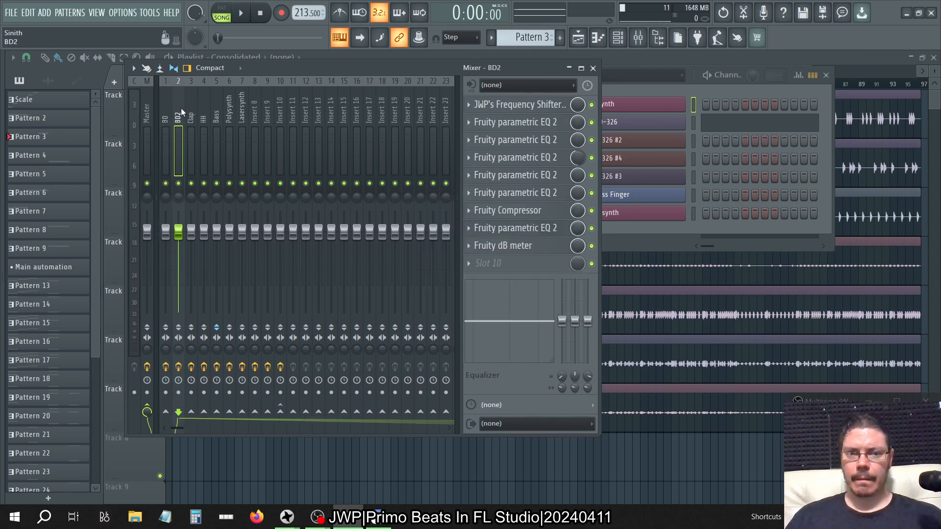
click(469, 122)
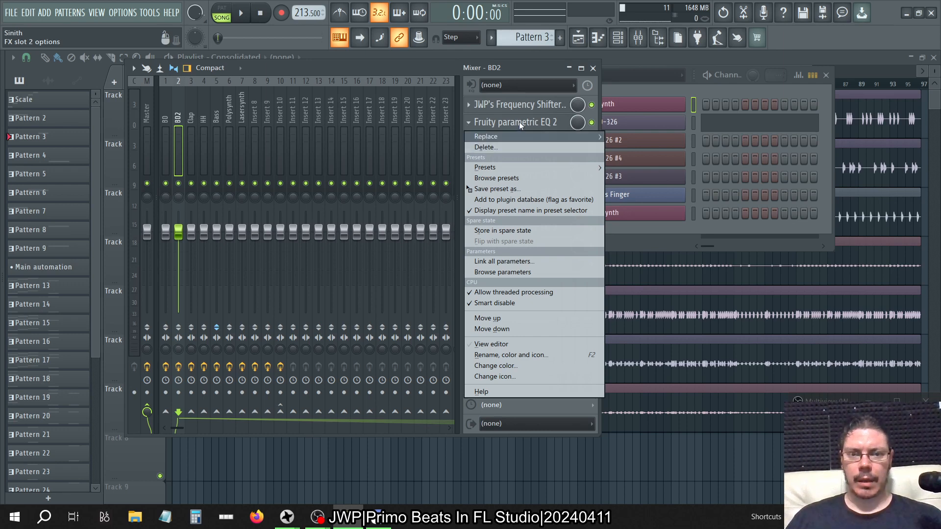
click(520, 124)
click(523, 126)
click(470, 123)
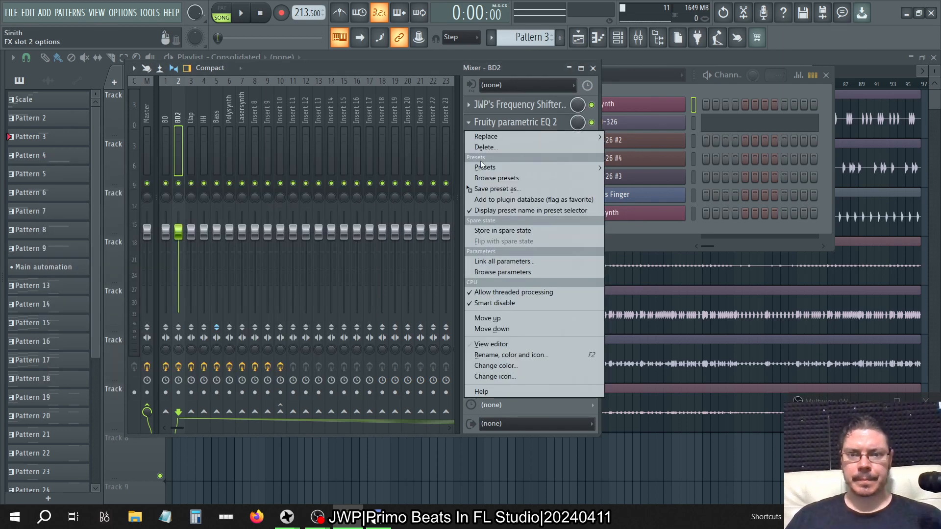
click(486, 147)
click(510, 297)
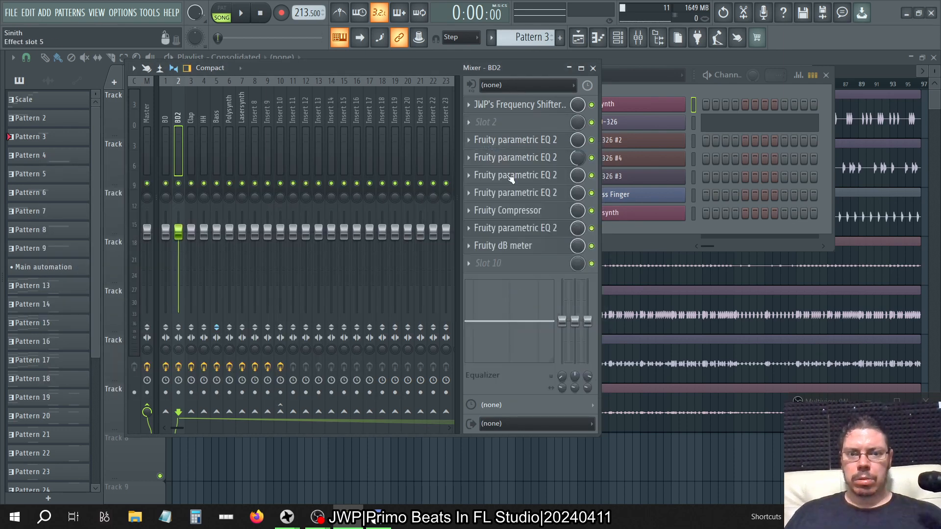
Check the Fruity parametric EQ 2 in slot 3 of the BD2 track and delete it.
click(484, 141)
click(477, 141)
click(476, 141)
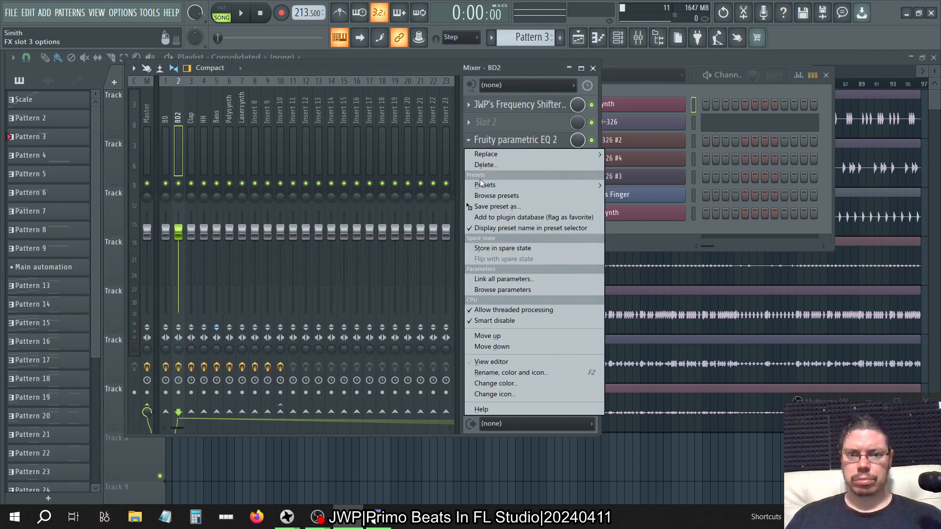
click(485, 166)
click(509, 297)
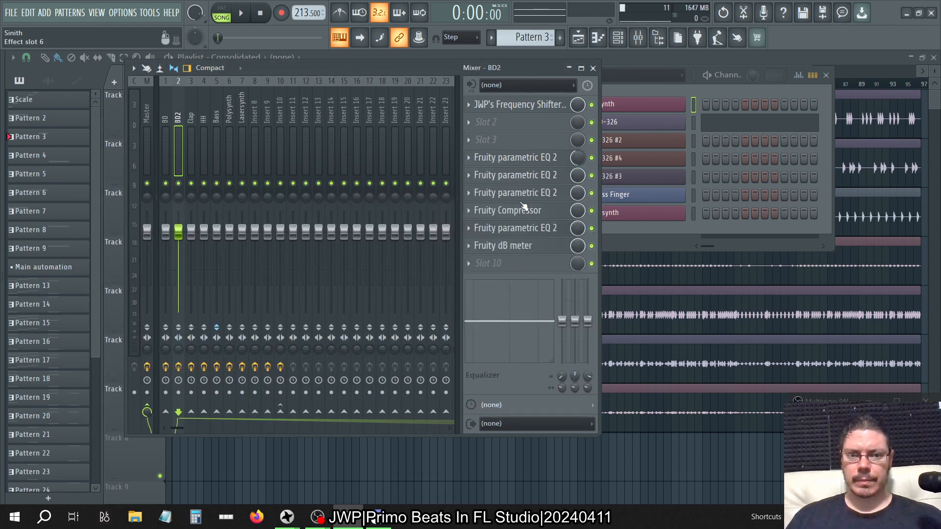
Check the Fruity parametric EQ 2 in slots 4 and 5 of the BD2 track and delete the one in slot 5.
click(502, 164)
click(502, 165)
click(501, 175)
click(503, 176)
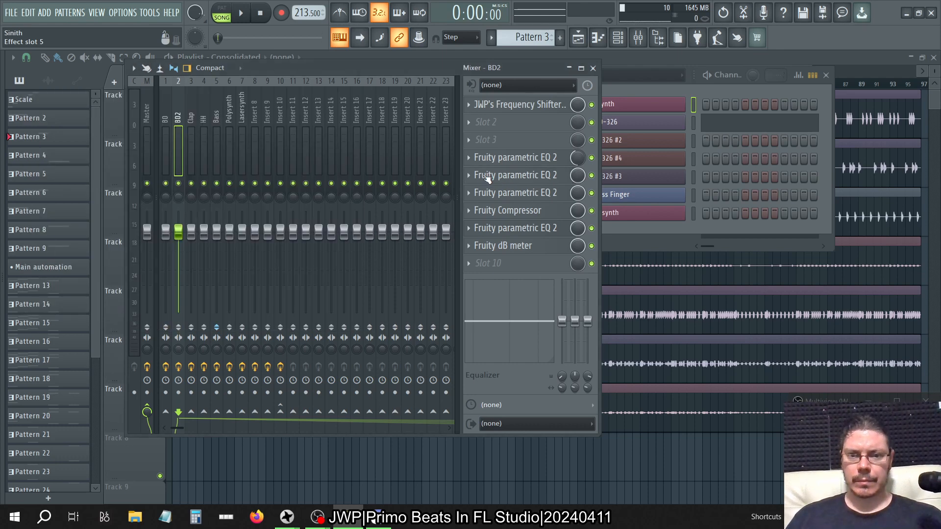
click(473, 174)
click(480, 198)
click(512, 299)
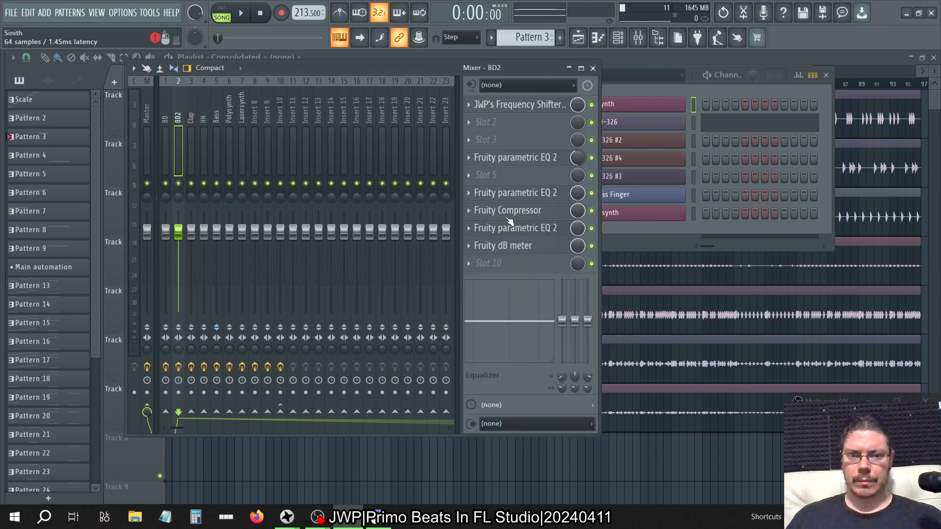
Check the Fruity parametric EQ 2 in slot 6 of the BD2 track and delete it.
click(501, 196)
click(501, 196)
click(474, 194)
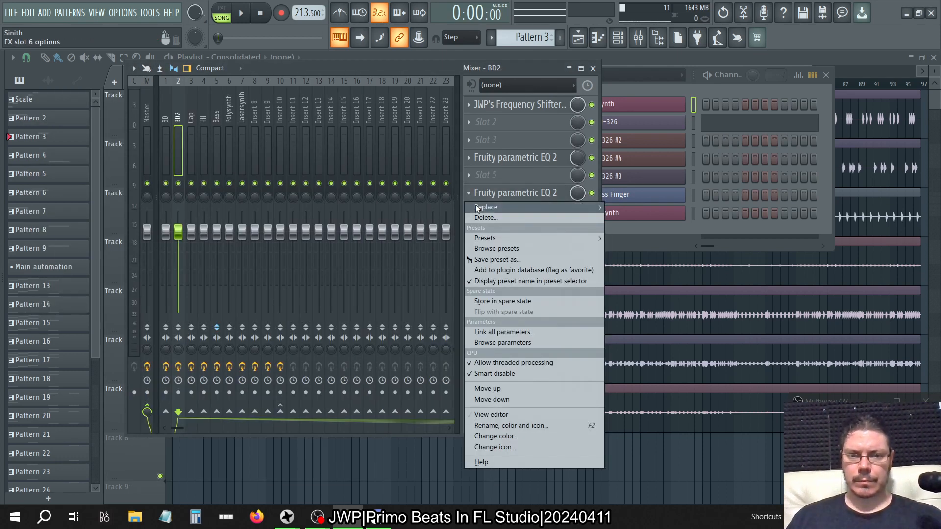
click(481, 216)
click(511, 297)
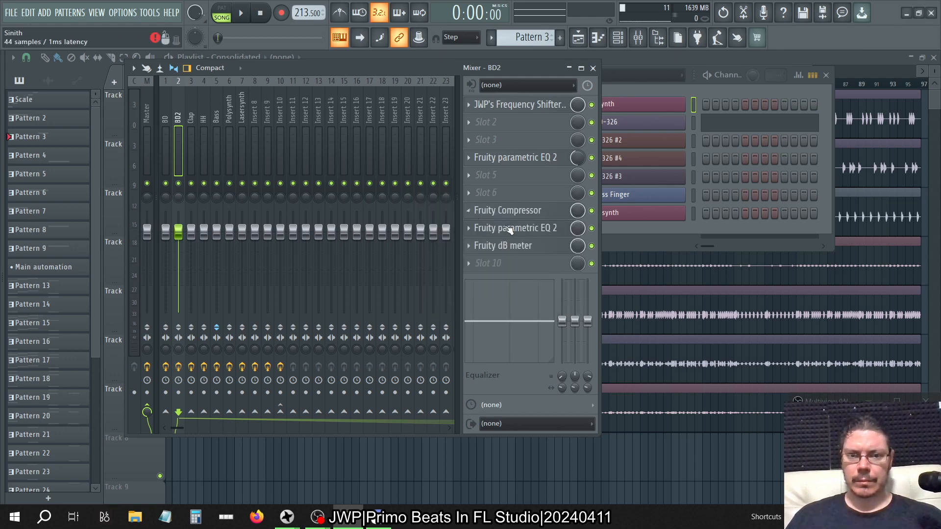
Delete the Fruity Compressor from slot 7 of the BD2 track.
click(474, 210)
click(473, 210)
click(469, 211)
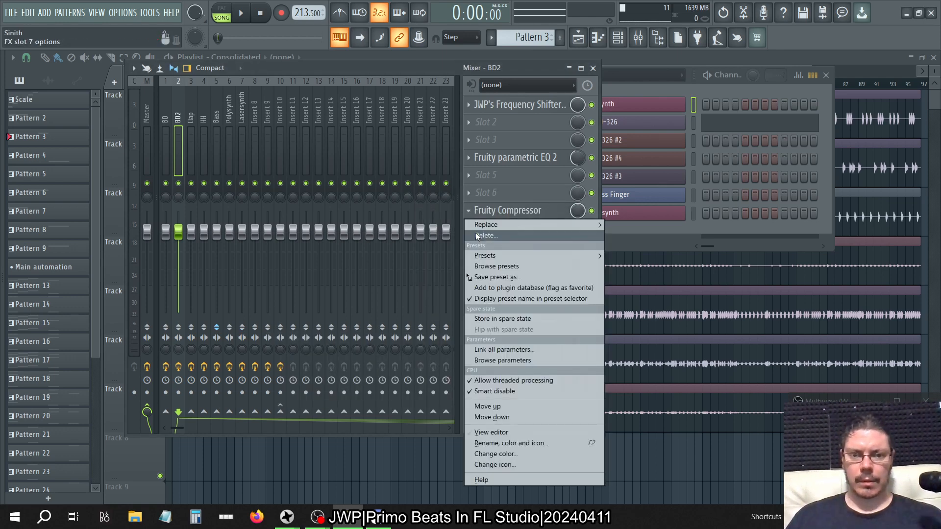
click(484, 235)
click(512, 298)
Review the curve of the Fruity parametric EQ 2 in slot 8 of the BD2 track.
click(486, 228)
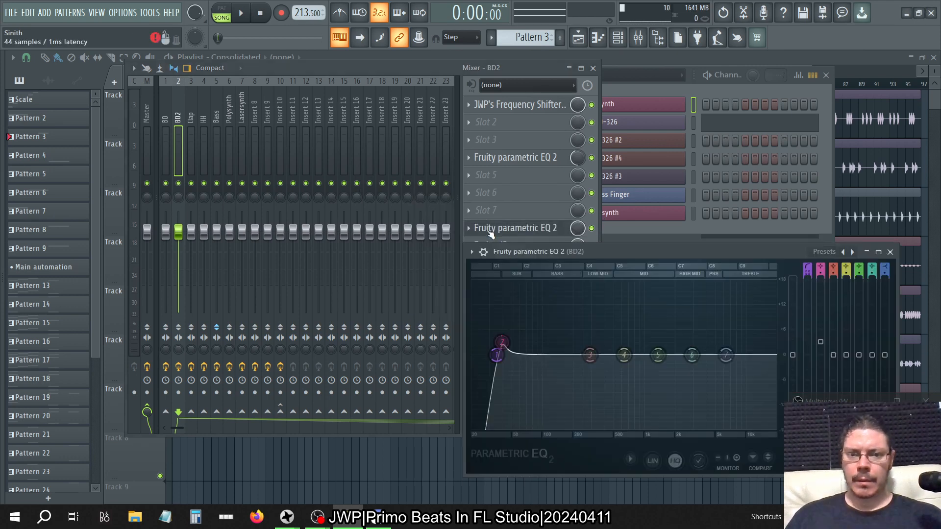
click(485, 228)
click(468, 229)
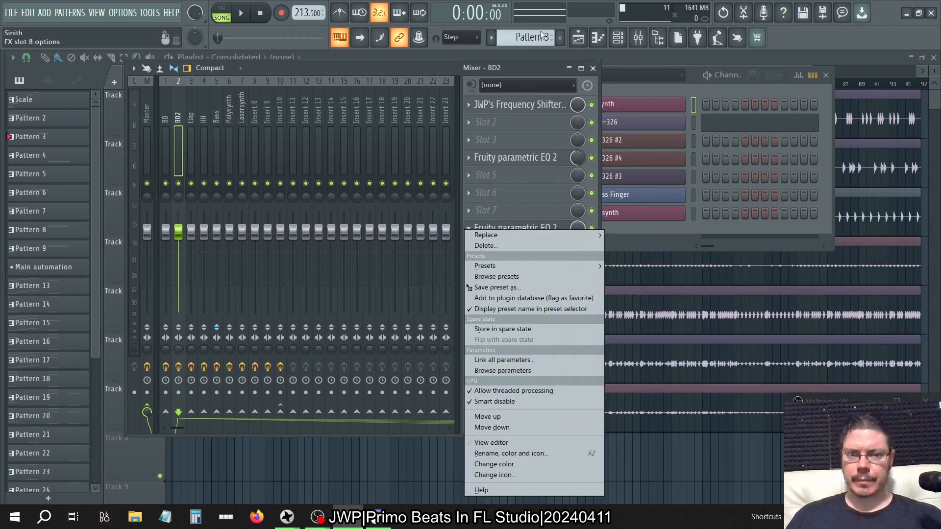
click(521, 71)
Delete the Fruity dB meter from slot 9 of the BD2 track.
click(468, 245)
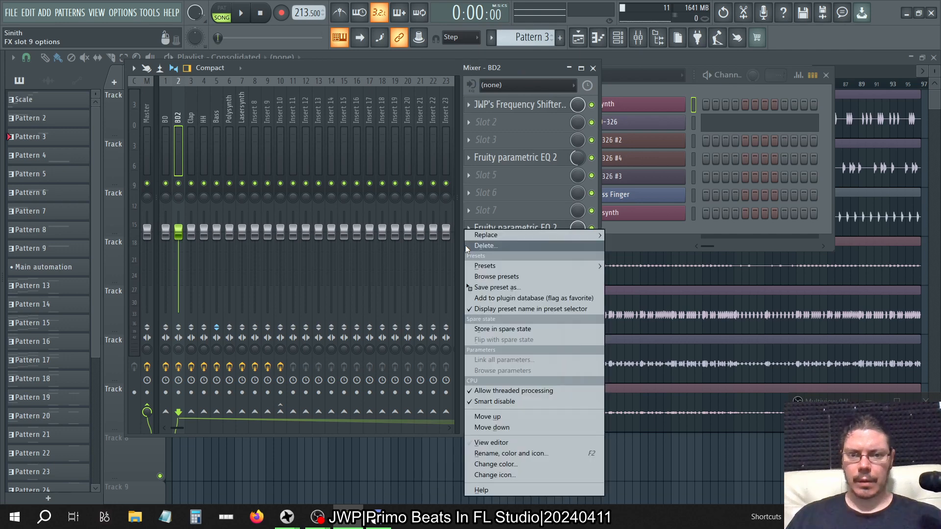
click(478, 246)
click(512, 296)
Select the Clap mixer track, check the Fruity parametric EQ 2 in slot 2 and delete it.
click(208, 113)
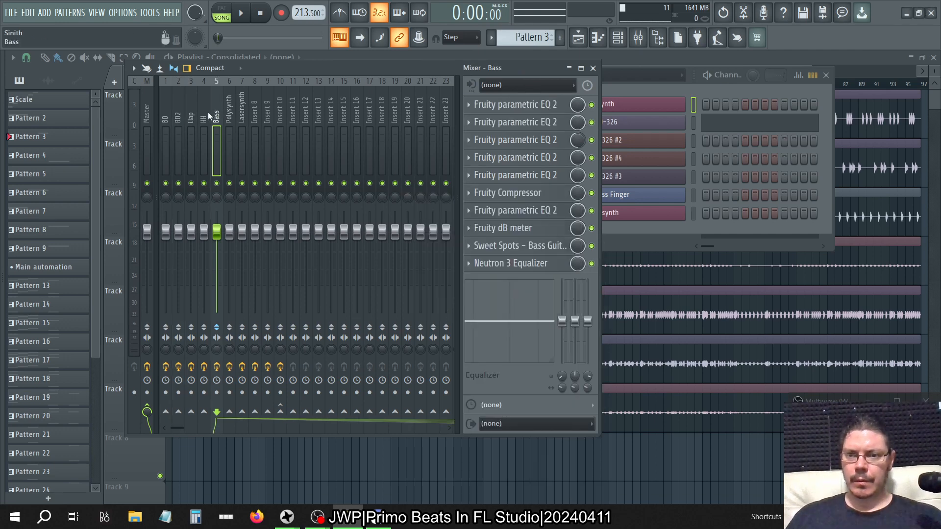
click(197, 115)
click(481, 124)
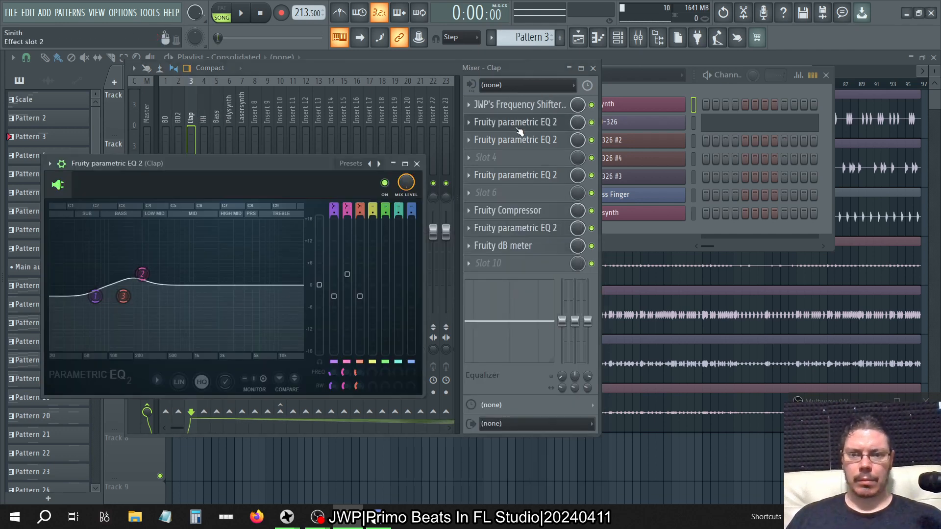
click(480, 125)
click(470, 122)
click(477, 147)
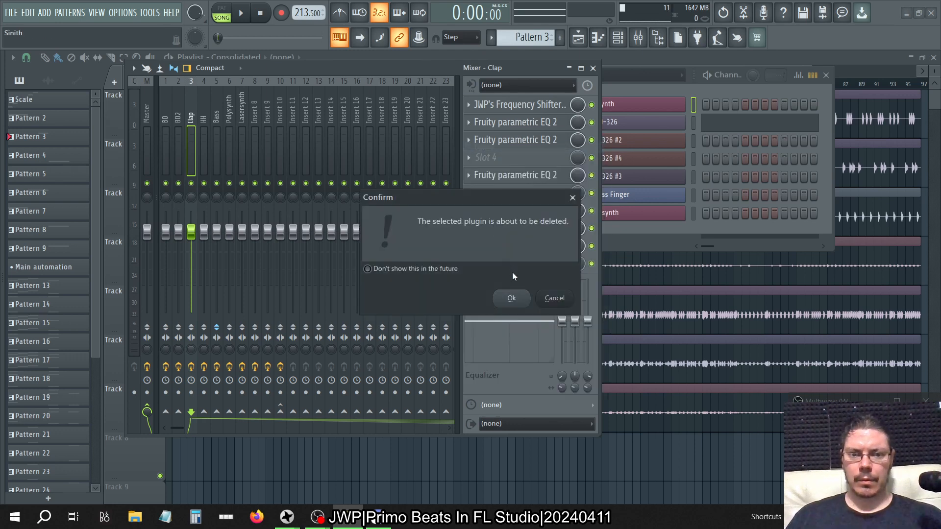
click(512, 296)
Check the Fruity parametric EQ 2 in slot 3 of the Clap track and delete it.
click(491, 140)
click(490, 141)
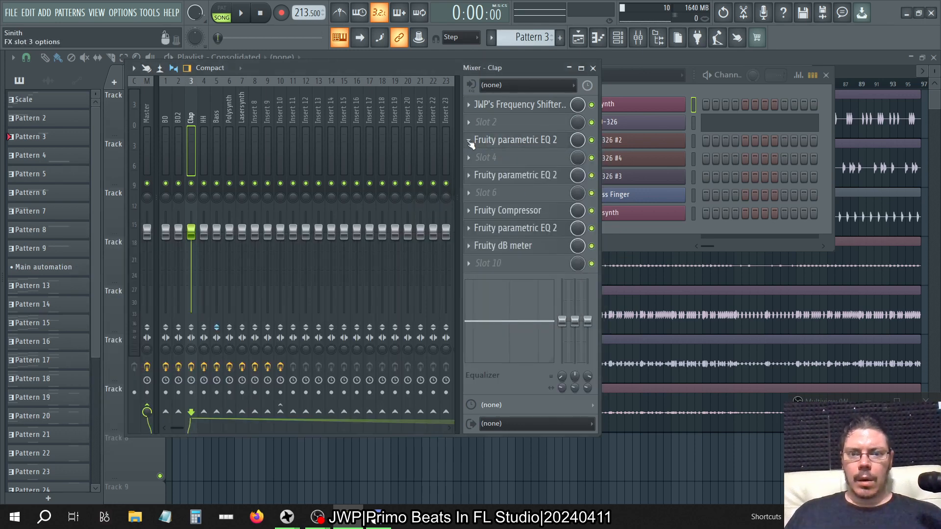
click(469, 141)
click(477, 164)
click(511, 298)
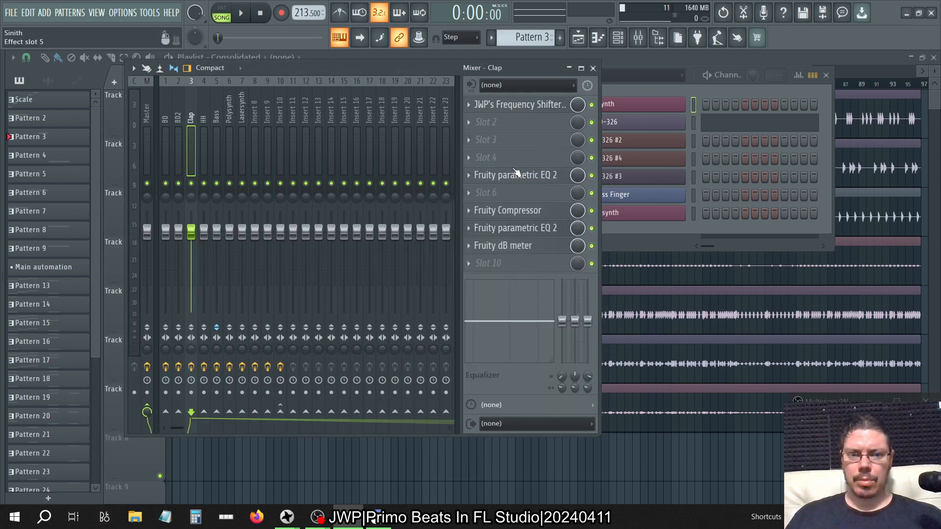
Check the Fruity parametric EQ 2 in slot 5 of the Clap track and delete it.
click(512, 175)
click(511, 176)
click(468, 175)
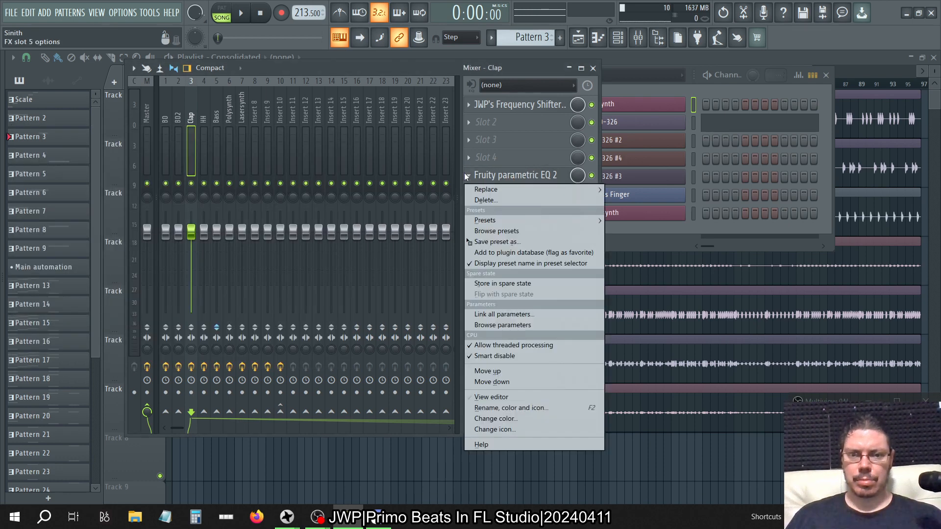
click(485, 200)
click(512, 298)
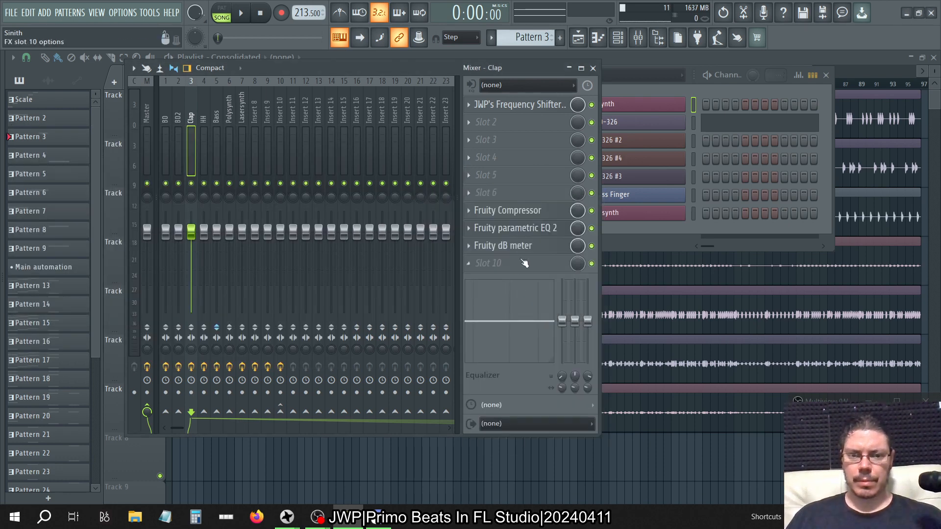
Disable the Fruity Compressor in slot 7 of the Clap track and review the Fruity parametric EQ 2 curve in slot 8.
click(592, 211)
click(511, 231)
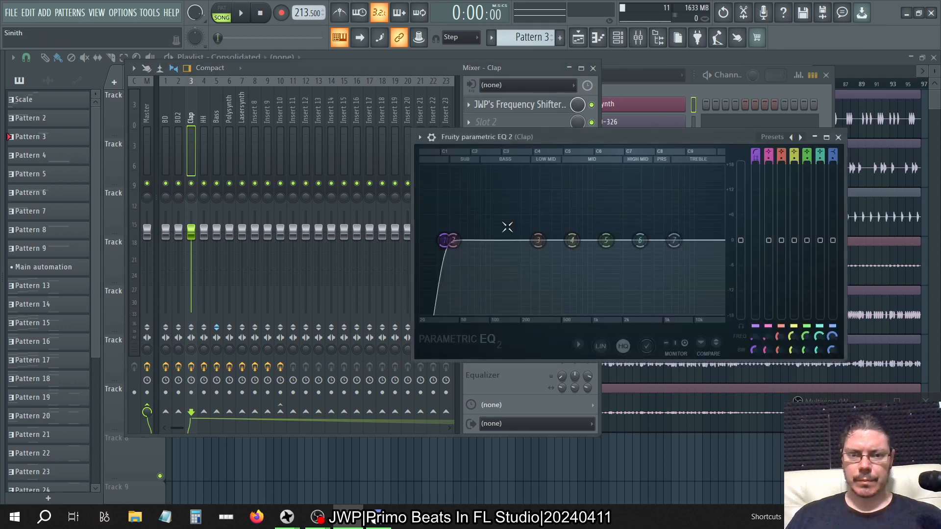
click(844, 131)
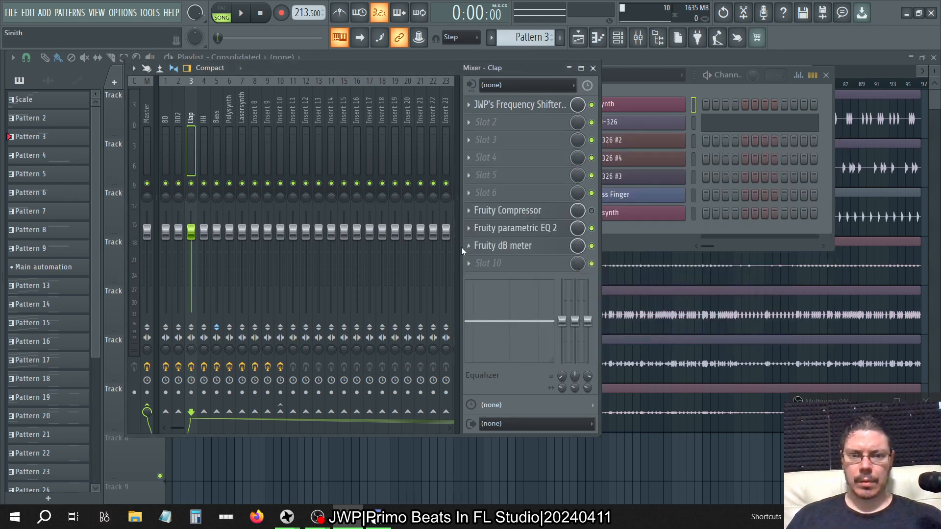
Delete the Fruity dB meter from slot 9 of the Clap track.
right_click(477, 249)
click(478, 244)
click(511, 297)
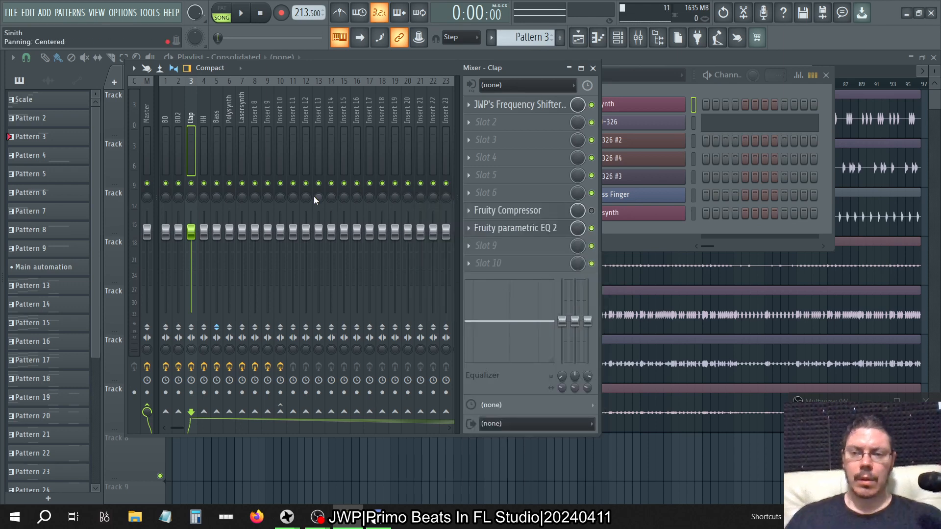
Select the HH mixer track, check the Fruity parametric EQ 2 in slot 1 and delete it.
click(203, 115)
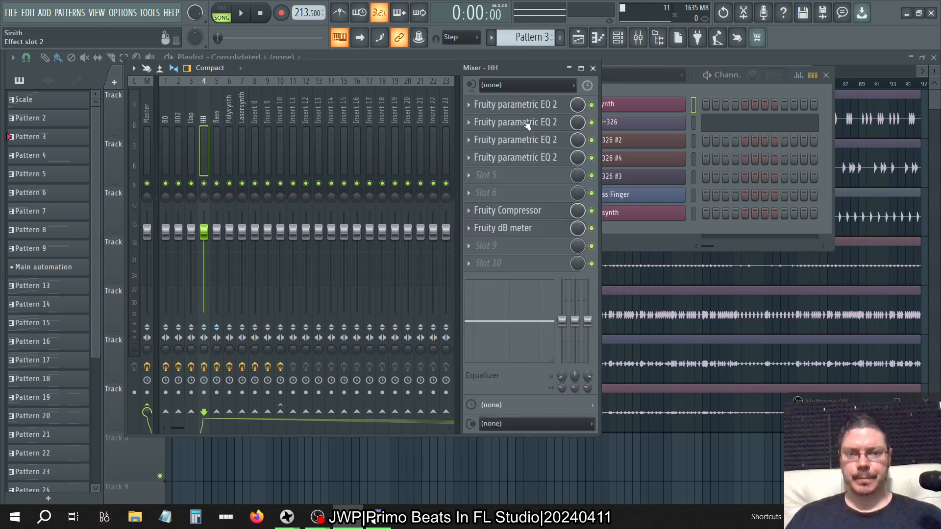
click(522, 104)
click(818, 74)
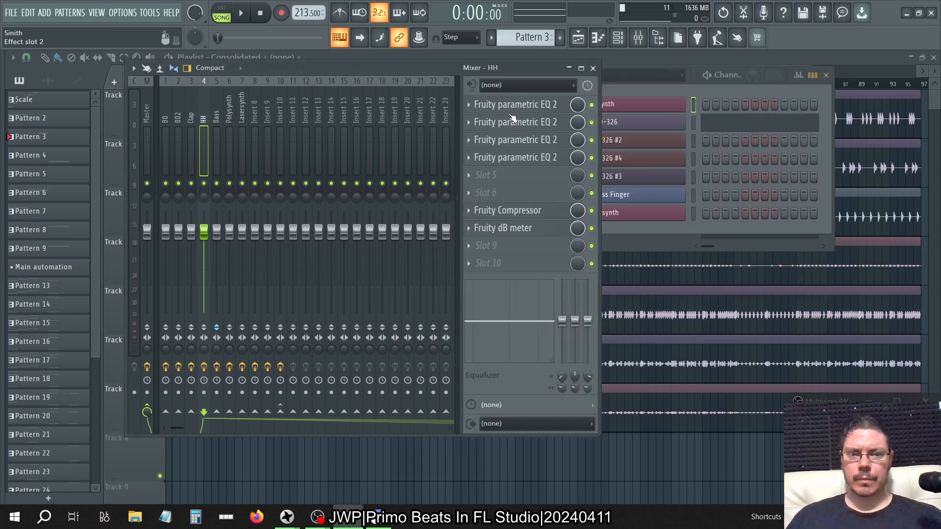
right_click(469, 111)
click(485, 129)
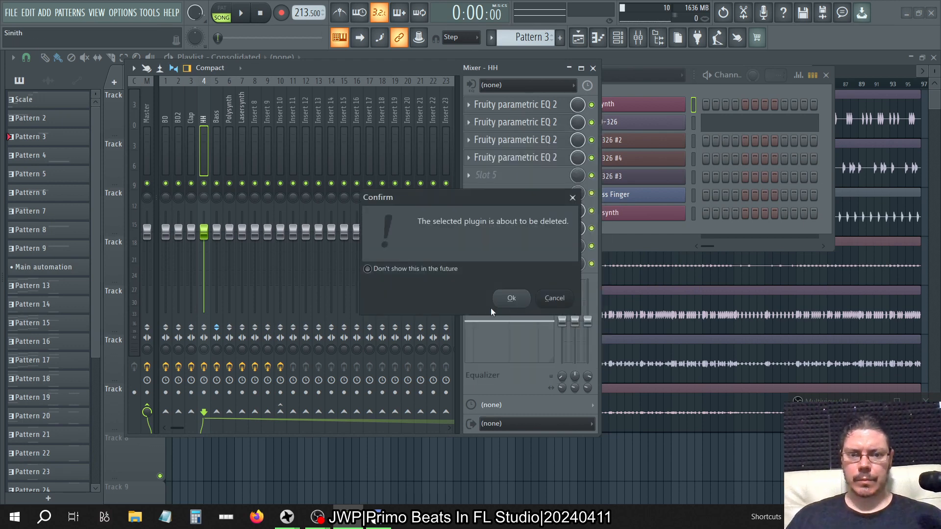
click(511, 298)
Check the Fruity parametric EQ 2 in slot 2 of the HH track and delete it.
click(499, 123)
click(499, 122)
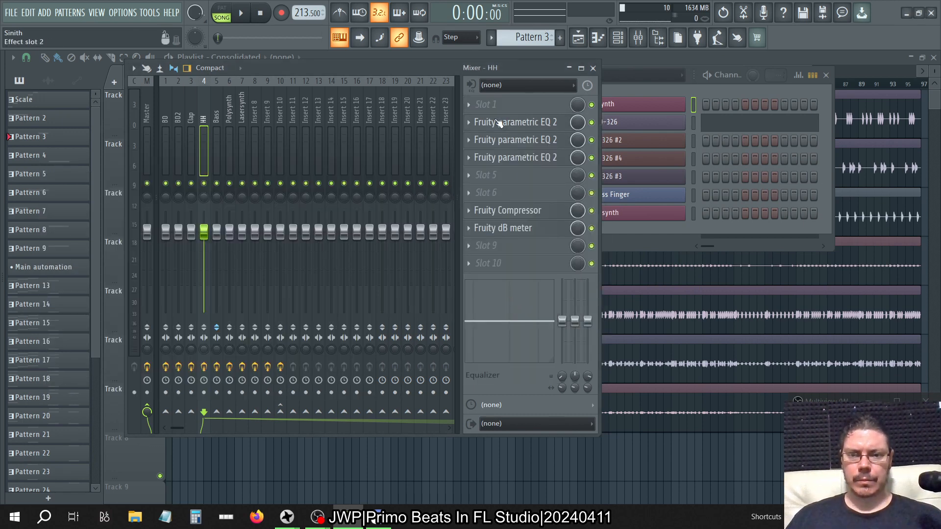
right_click(478, 129)
click(477, 147)
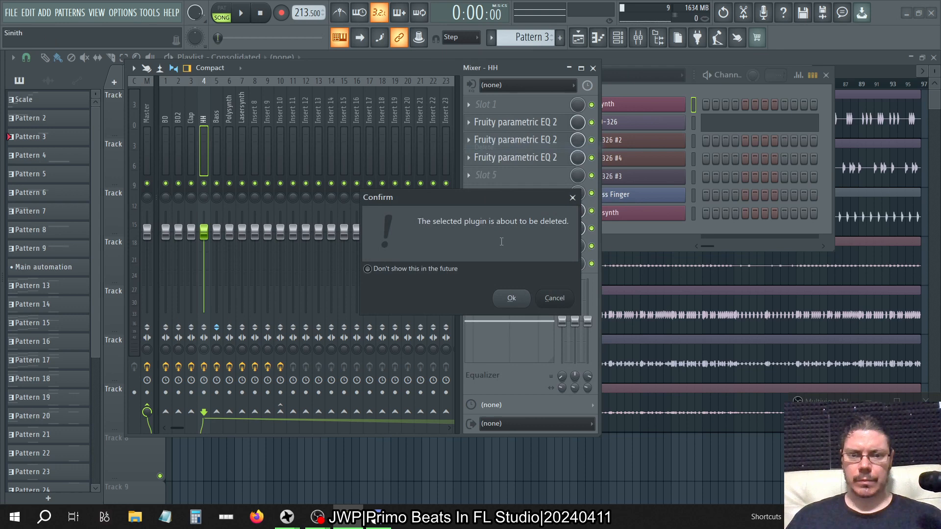
click(521, 299)
Check the Fruity parametric EQ 2 in slot 3 of the HH track and delete it.
click(524, 147)
click(525, 147)
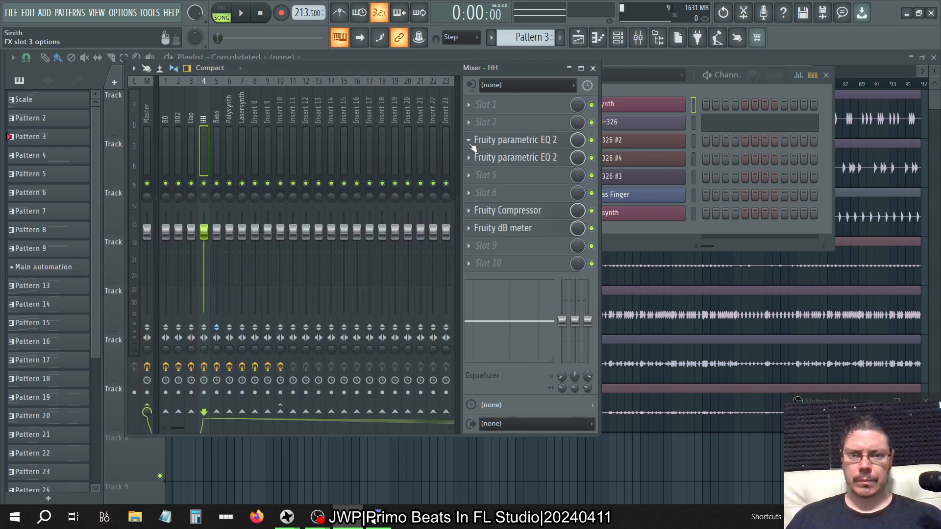
click(472, 146)
click(499, 165)
click(512, 296)
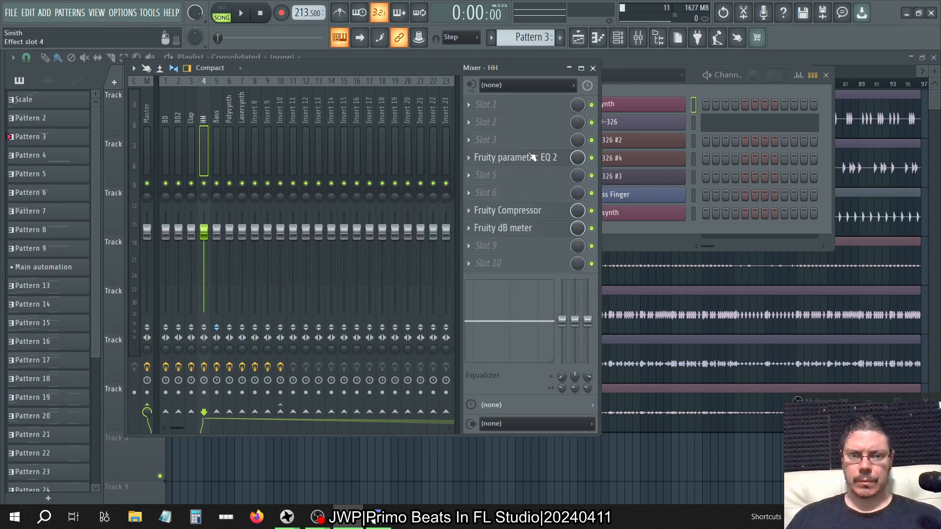
Review the Fruity parametric EQ 2 in slot 4 of the HH track and delete it.
click(532, 157)
click(533, 157)
click(467, 157)
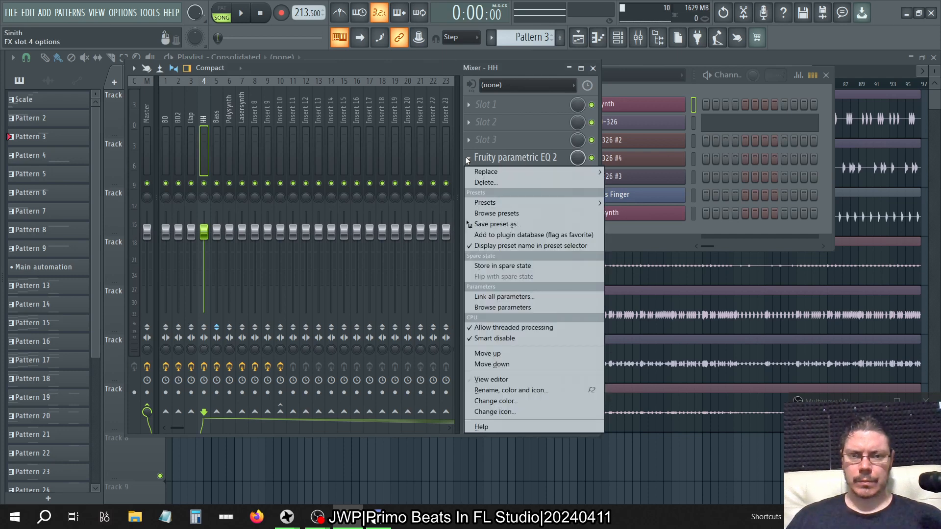
click(465, 157)
click(492, 159)
click(492, 160)
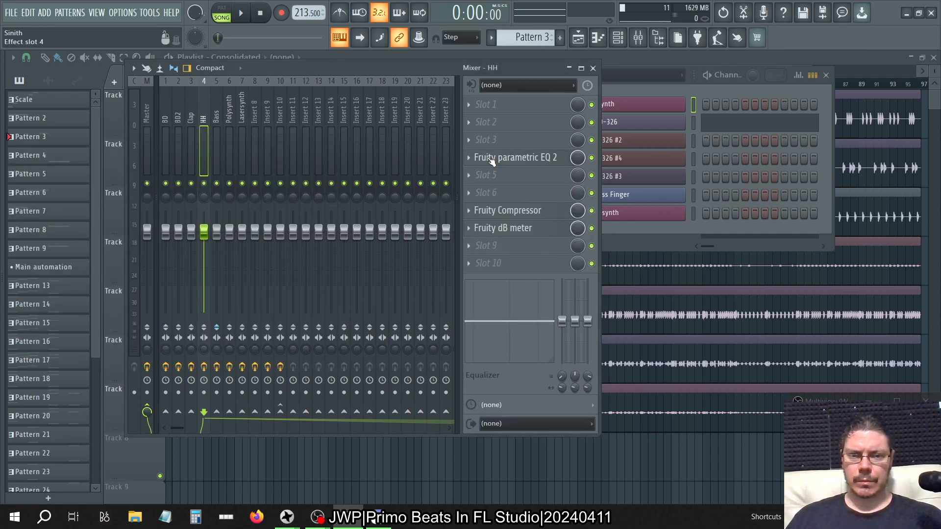
click(465, 157)
click(481, 182)
click(512, 298)
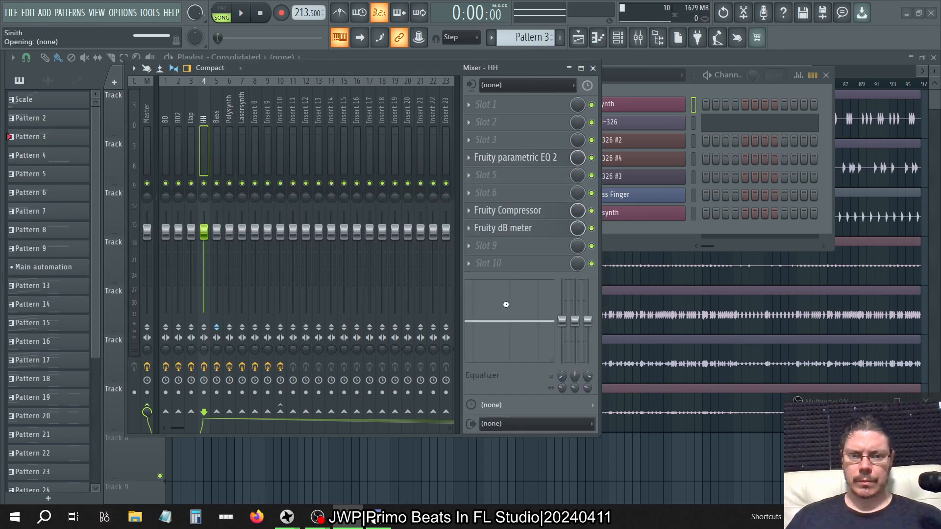
Check the Fruity Compressor in slot 7 of the HH track and delete the Fruity dB meter from slot 8.
click(532, 212)
click(532, 212)
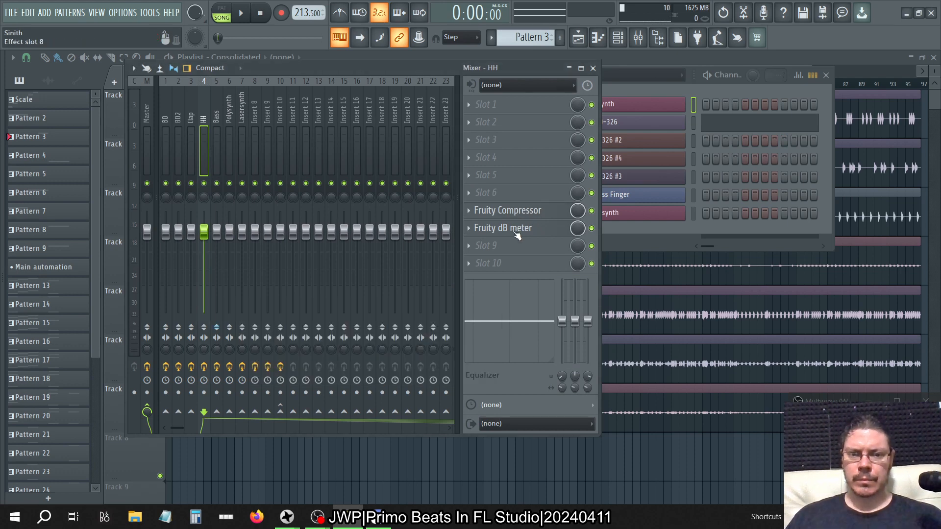
click(515, 231)
click(516, 232)
click(467, 229)
click(483, 246)
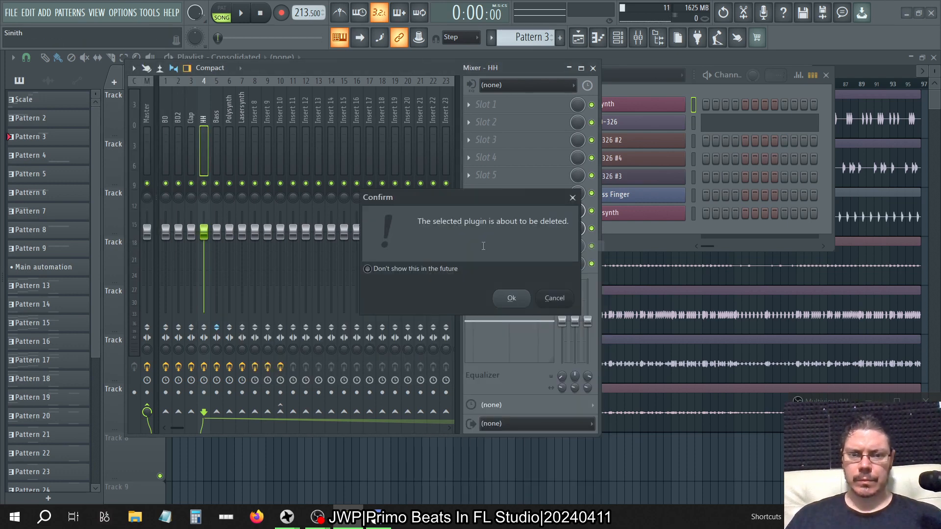
click(511, 298)
Select the Bass mixer track, check the Fruity parametric EQ 2 in slot 2 and delete it.
click(219, 104)
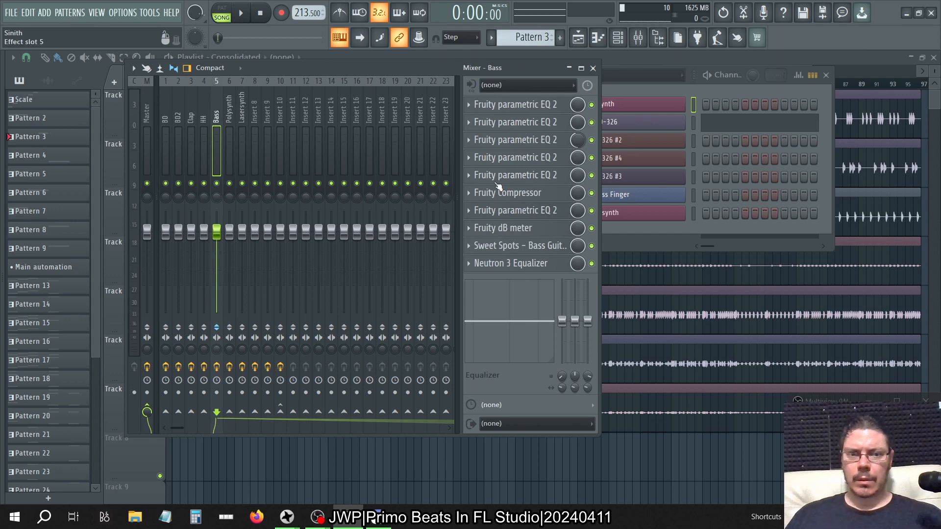
click(535, 123)
click(535, 122)
click(472, 122)
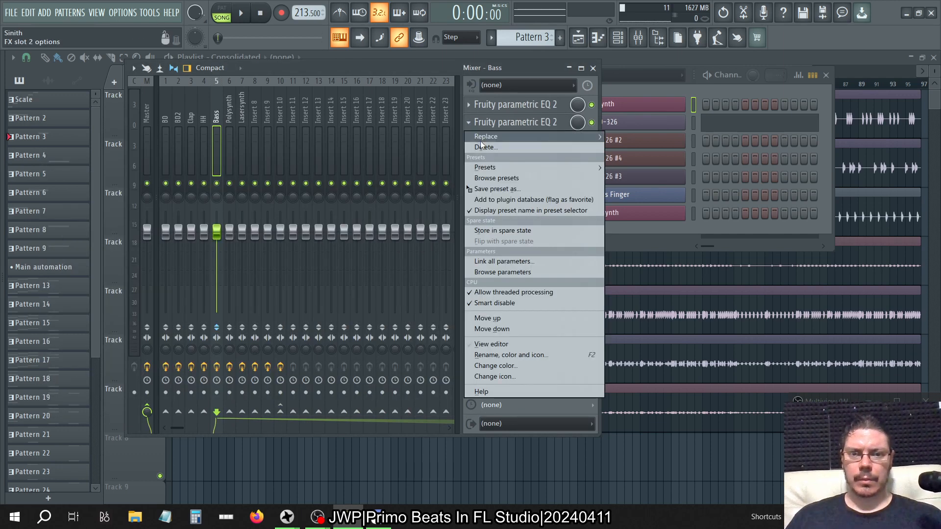
click(481, 148)
click(511, 298)
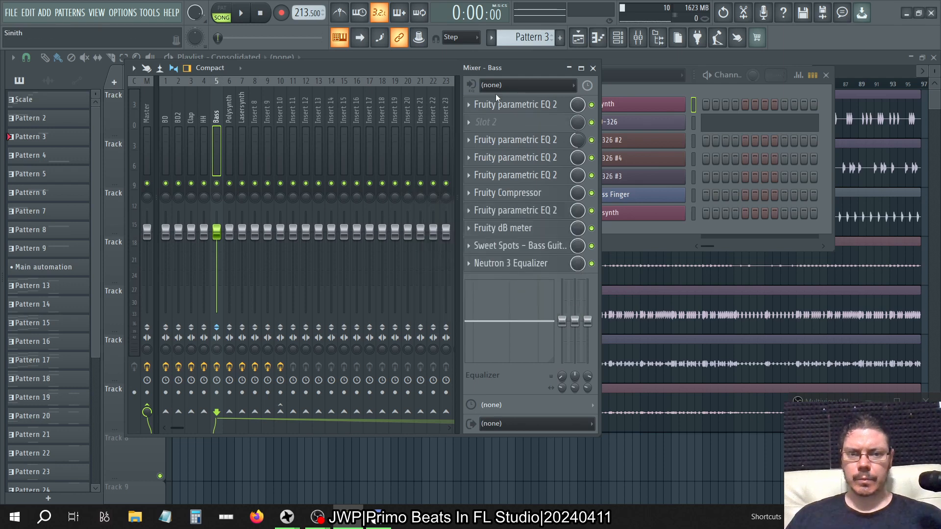
Check the Fruity parametric EQ 2 in slot 1 of the Bass track and delete it.
click(501, 106)
click(501, 107)
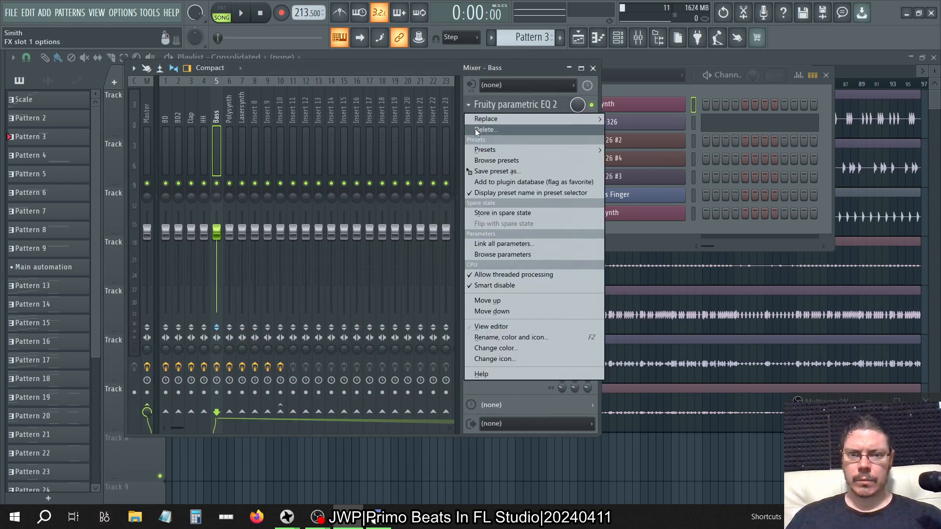
click(478, 129)
click(511, 296)
Check the Fruity parametric EQ 2 in slot 4 of the Bass track and delete it.
click(516, 157)
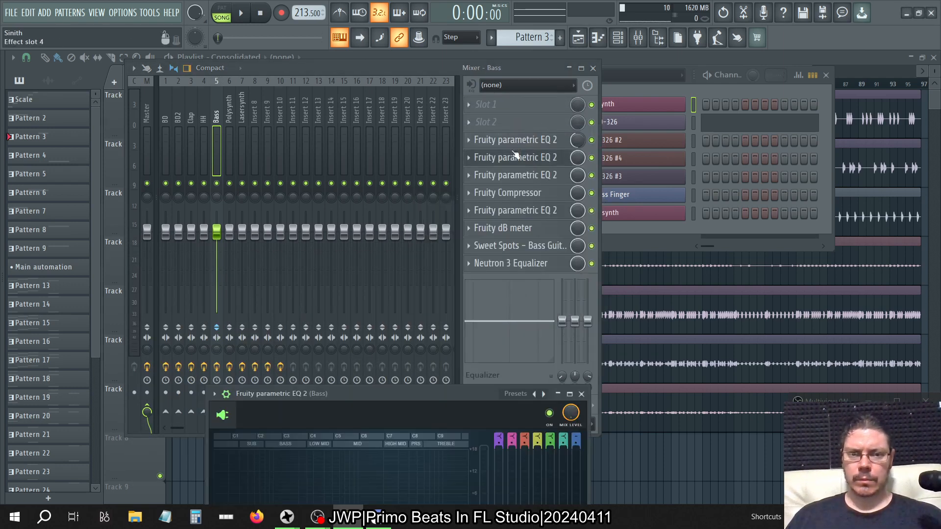
click(516, 157)
click(515, 157)
drag(467, 391, 391, 164)
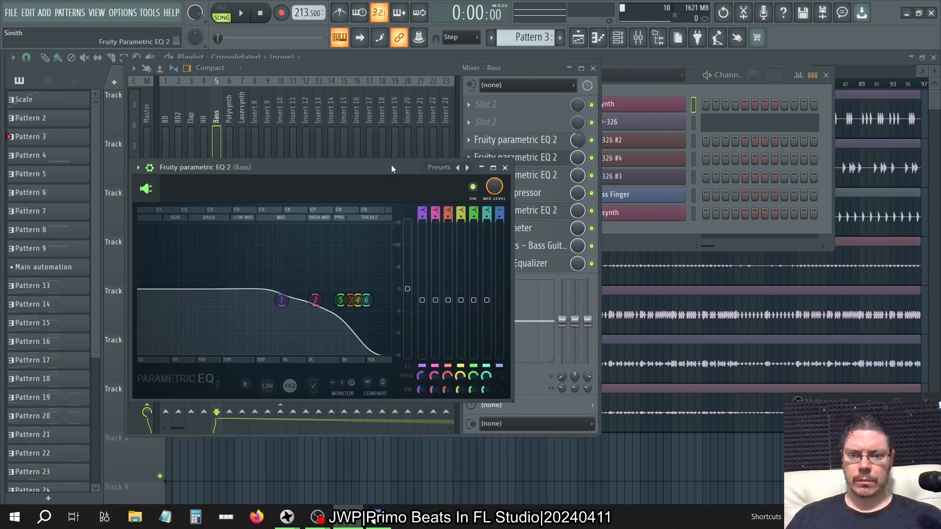
click(504, 164)
click(470, 159)
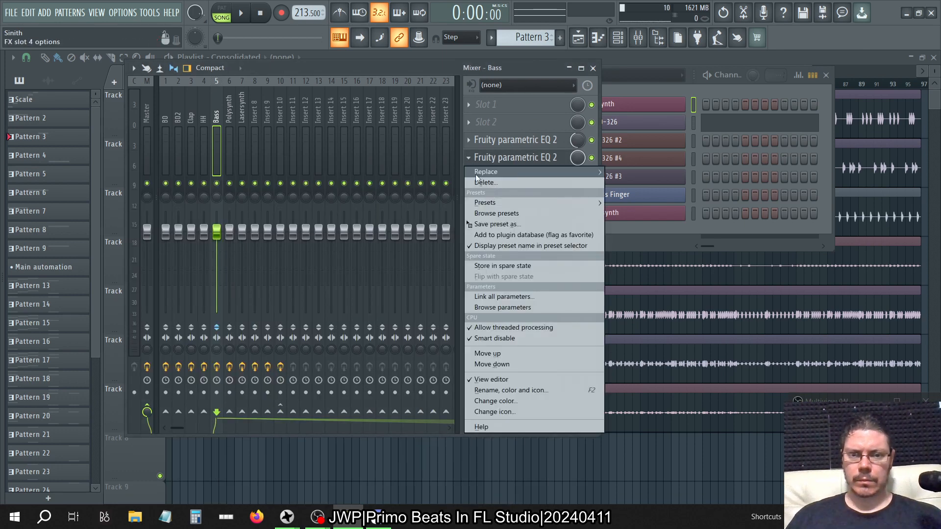
click(483, 179)
click(511, 296)
Check the Fruity parametric EQ 2 in slot 5 of the Bass track and delete it.
click(510, 175)
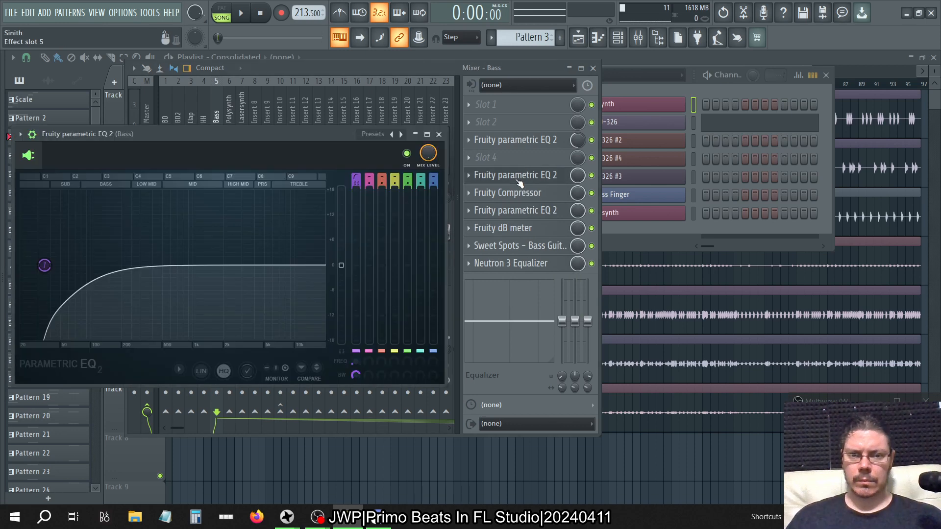
click(510, 175)
click(468, 175)
click(482, 200)
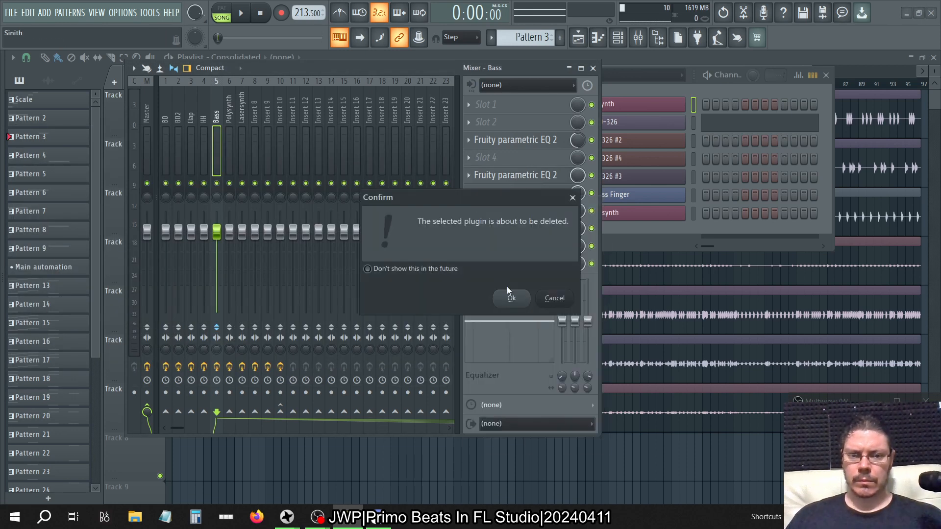
click(510, 296)
Review the Fruity Compressor in slot 6, the Fruity parametric EQ 2 in slot 7 and the Fruity dB meter in slot 8 of the Bass track.
click(510, 193)
click(510, 194)
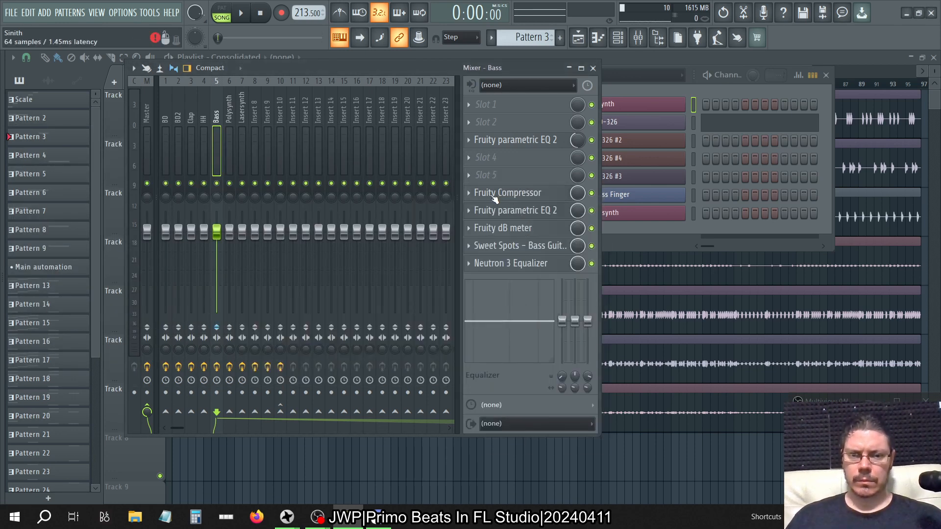
click(525, 226)
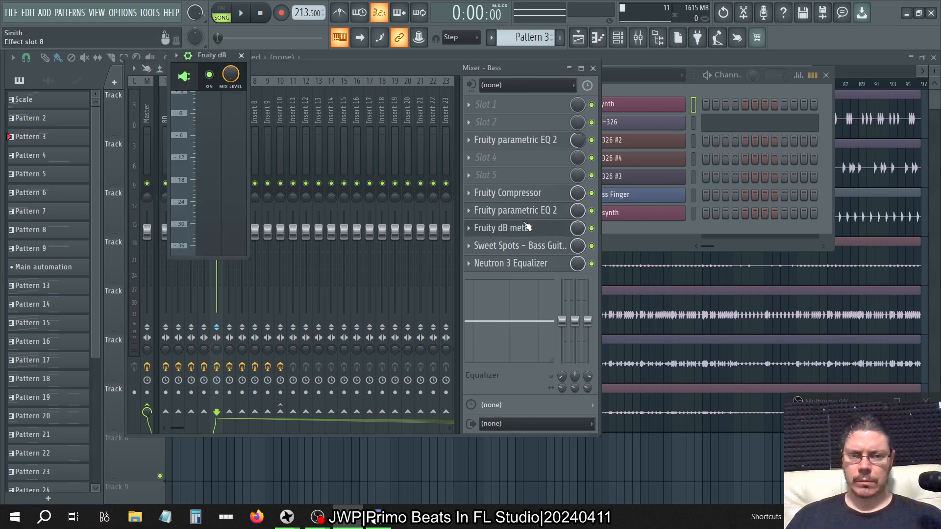
click(515, 211)
click(515, 223)
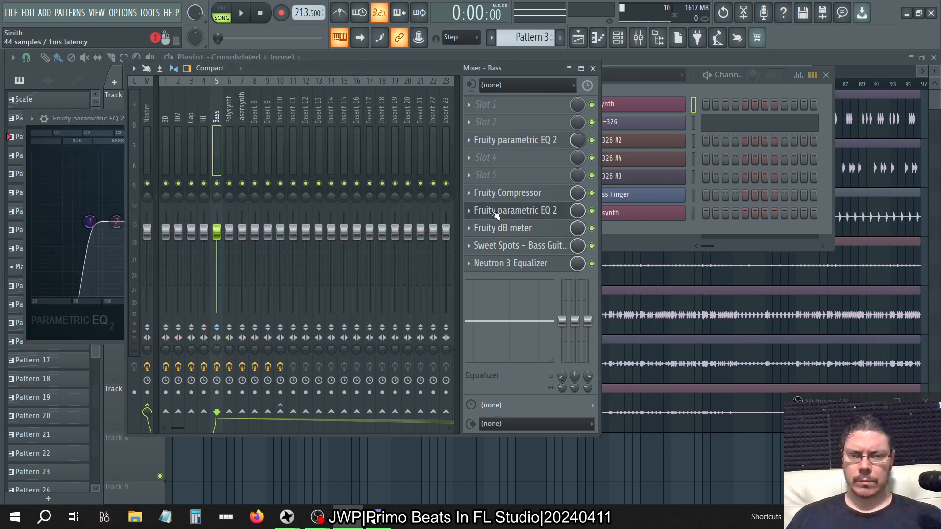
click(489, 212)
click(492, 212)
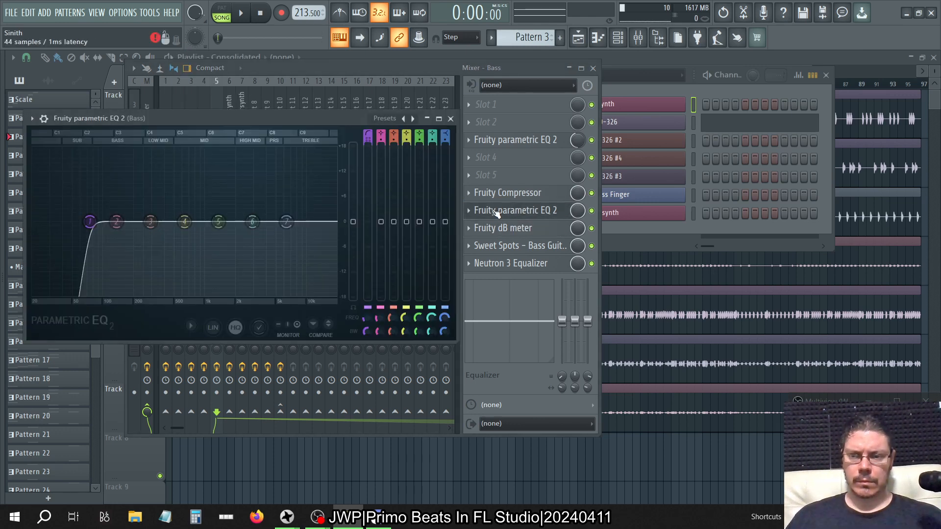
Check the Neutron 3 Equalizer in slot 10 of the Bass track and delete it.
click(490, 264)
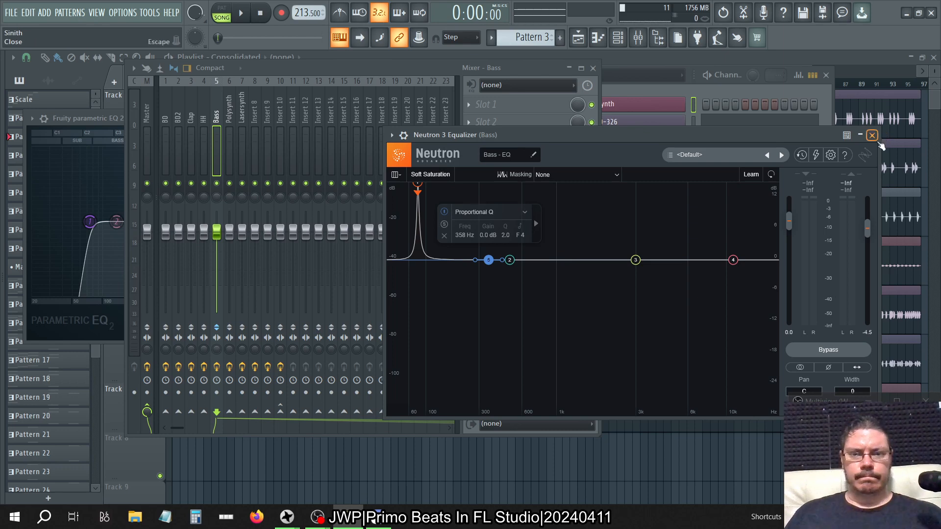
click(872, 136)
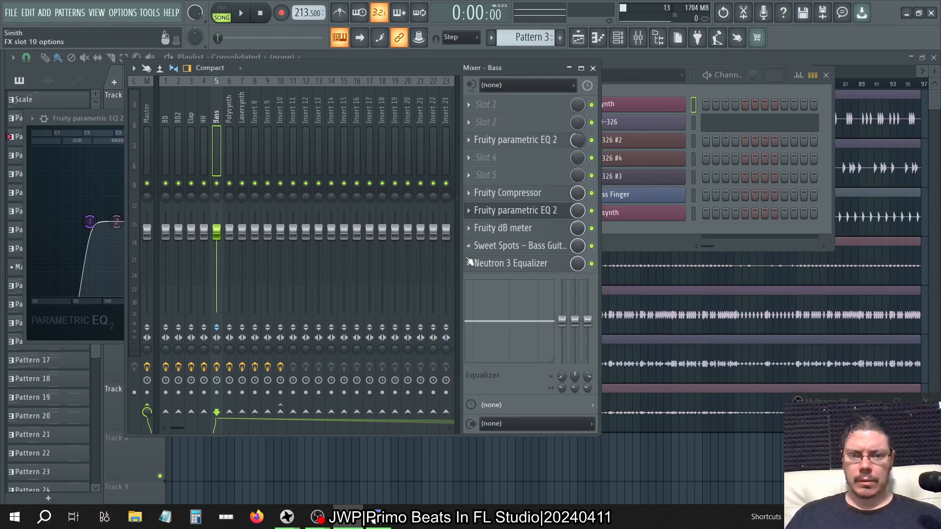
right_click(470, 263)
click(485, 266)
click(510, 298)
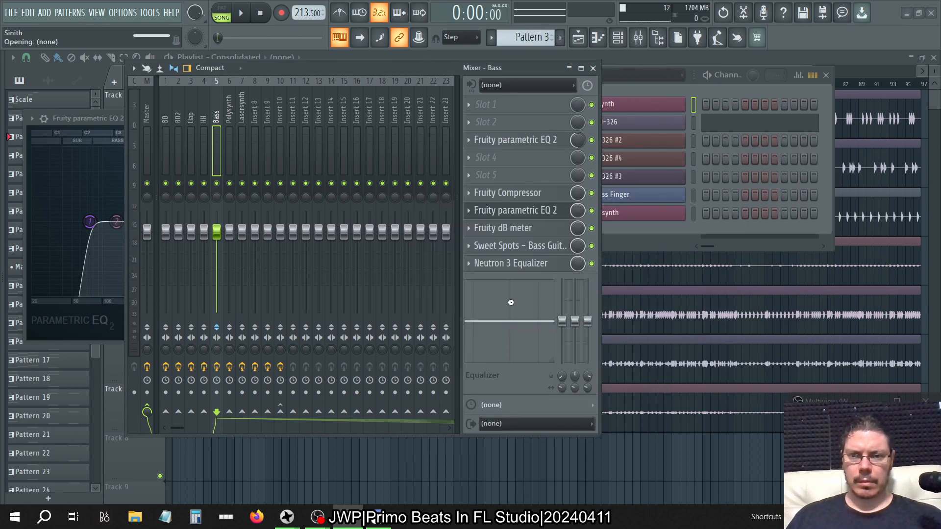
Check the Sweet Spots - Bass Guitar plugin in slot 9 of the Bass track and delete it.
click(519, 246)
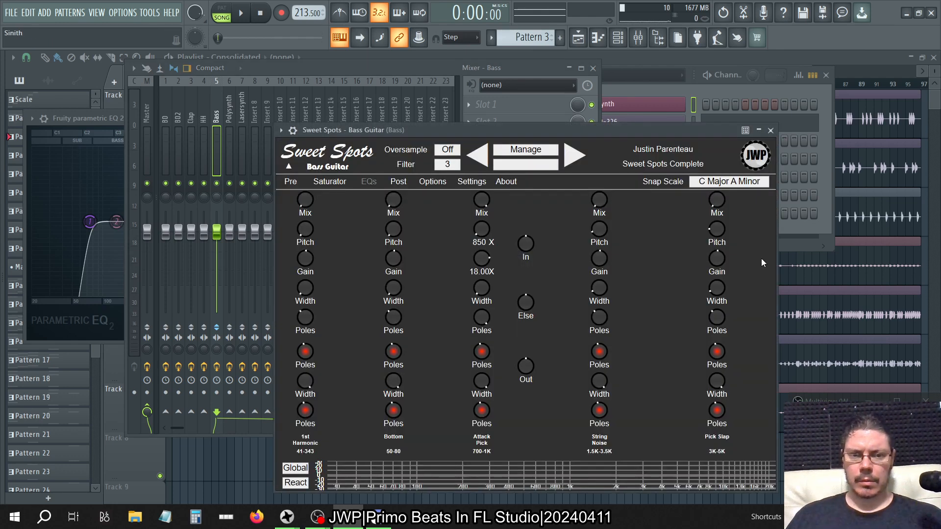
click(771, 130)
click(467, 246)
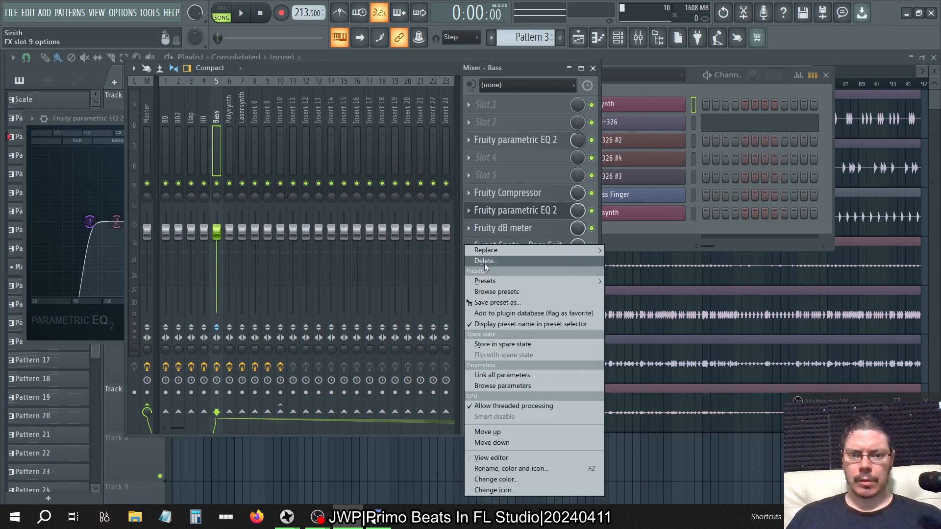
click(484, 263)
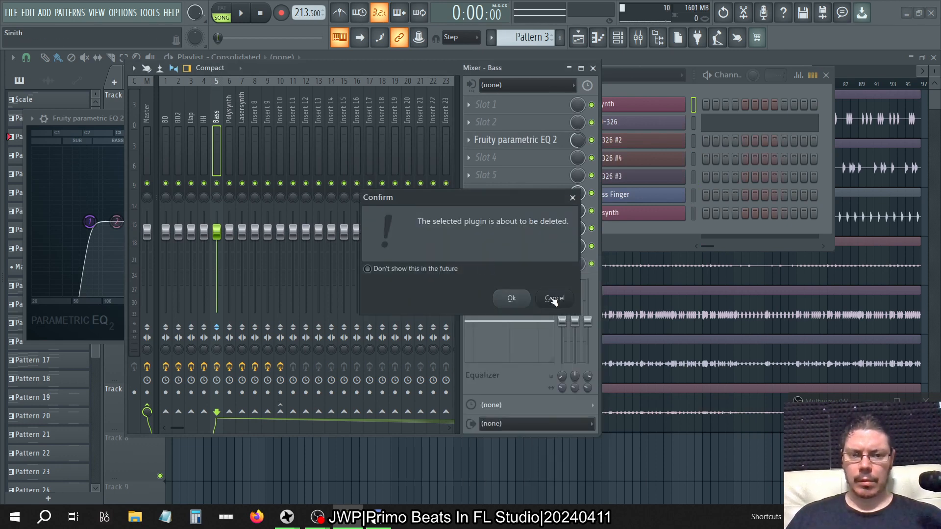
click(511, 299)
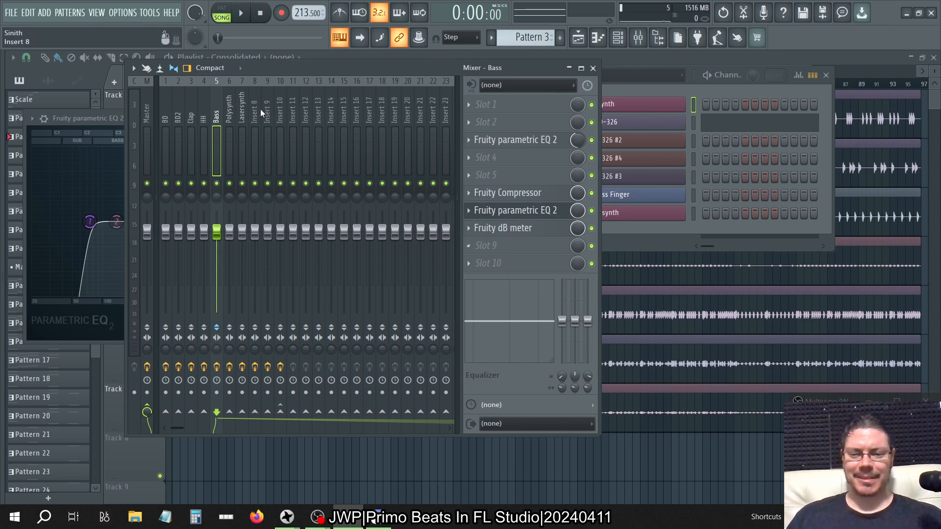
Start a second FL Studio 21 instance and load the recent project Sinith_33-2023.zip in it.
right_click(351, 520)
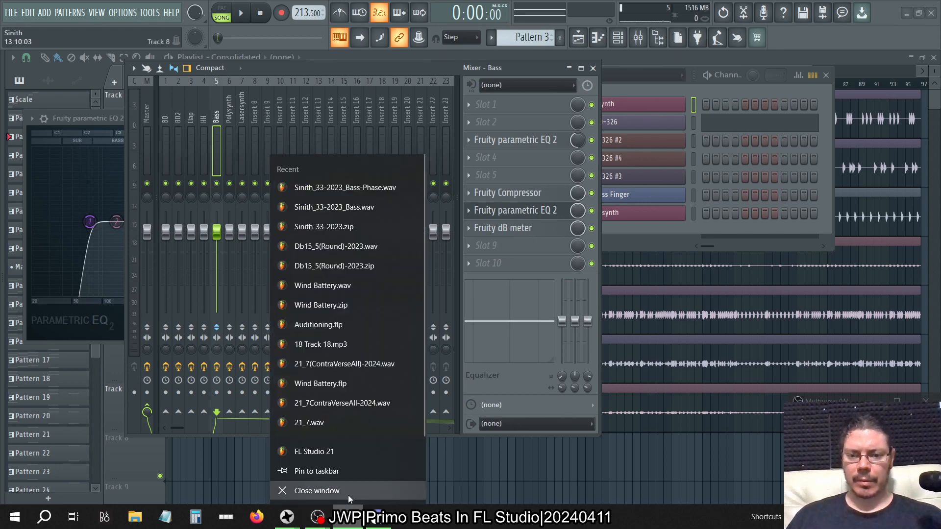
click(321, 448)
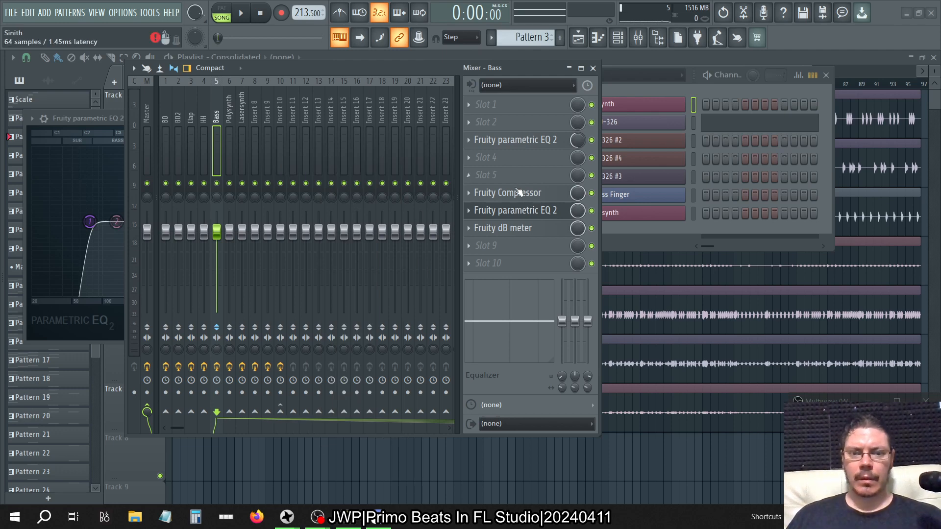
click(485, 229)
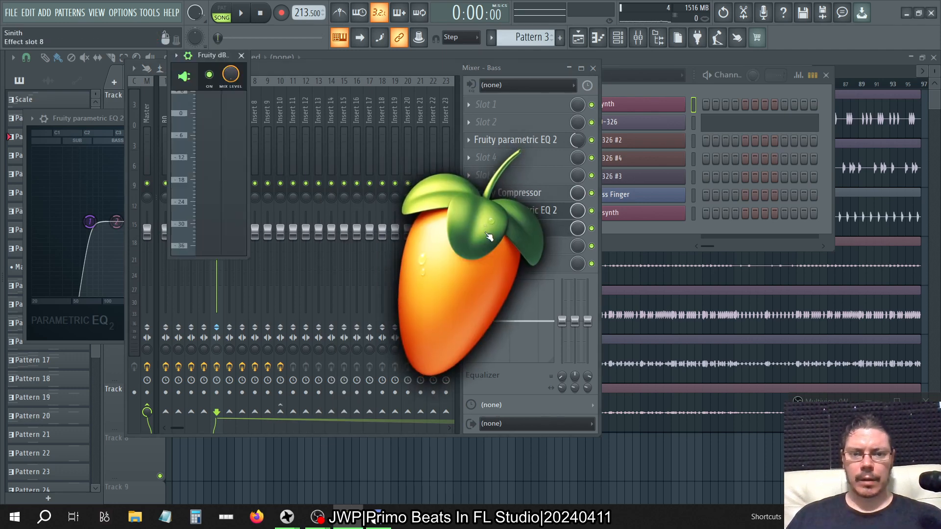
click(147, 13)
click(131, 13)
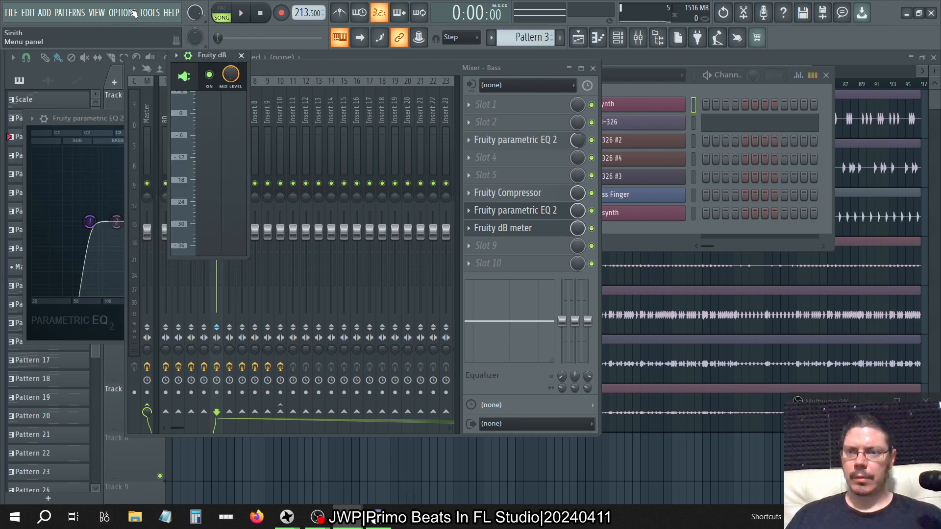
click(351, 516)
click(406, 461)
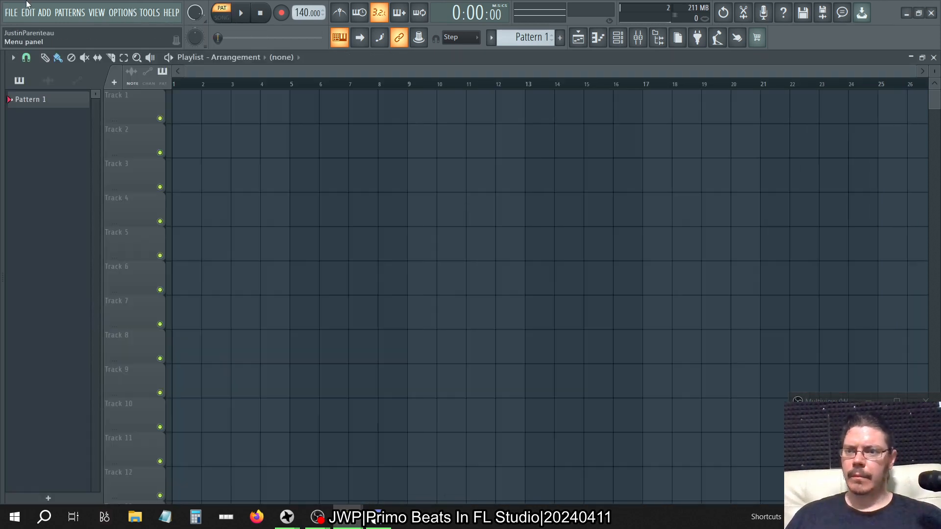
click(11, 14)
click(27, 154)
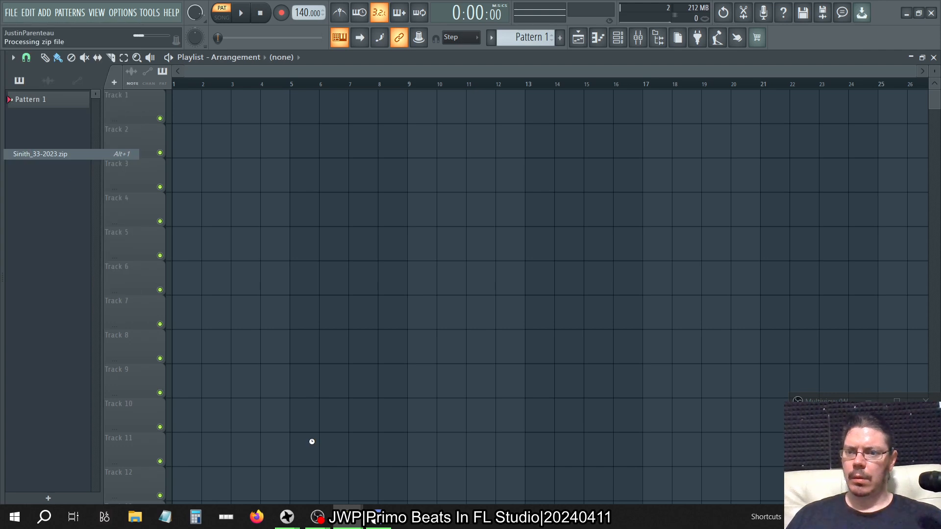
Return to the first FL Studio instance and delete the Fruity dB meter from slot 8 of the Bass track.
click(355, 523)
click(301, 474)
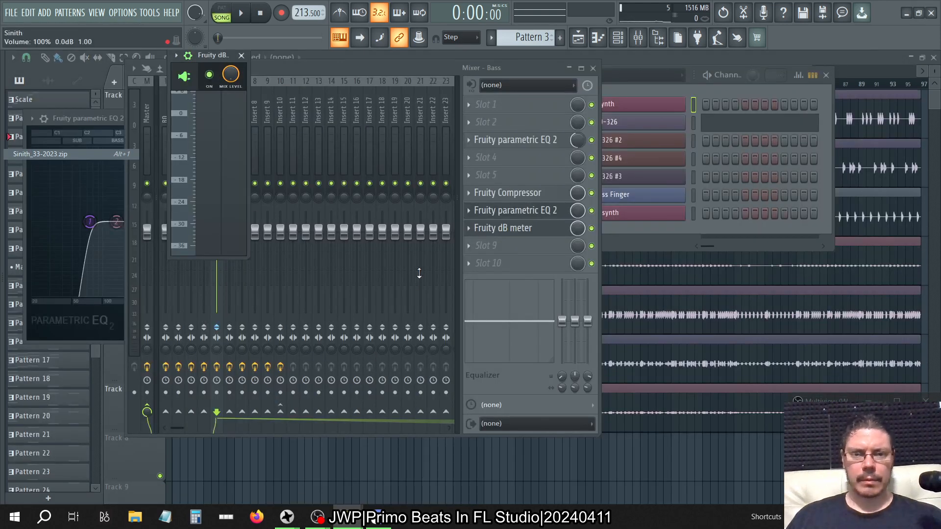
click(469, 121)
click(464, 229)
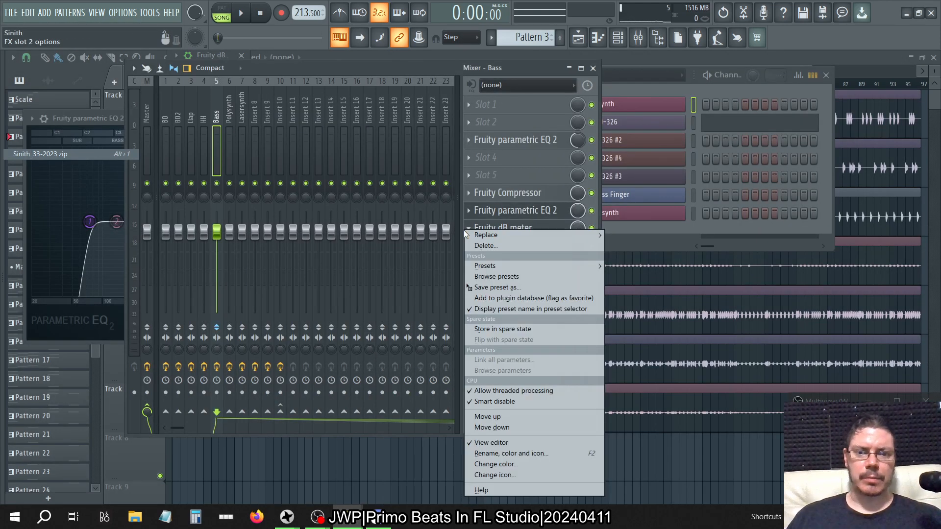
click(478, 245)
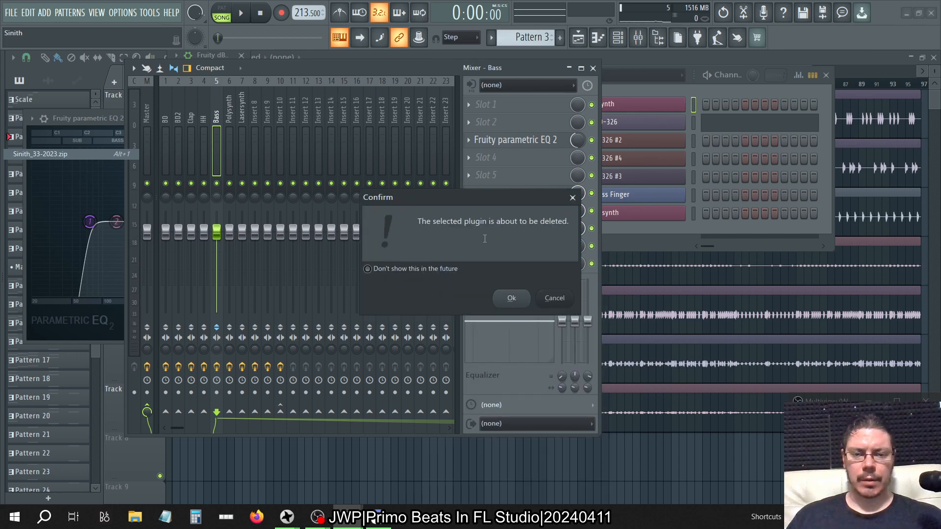
click(510, 298)
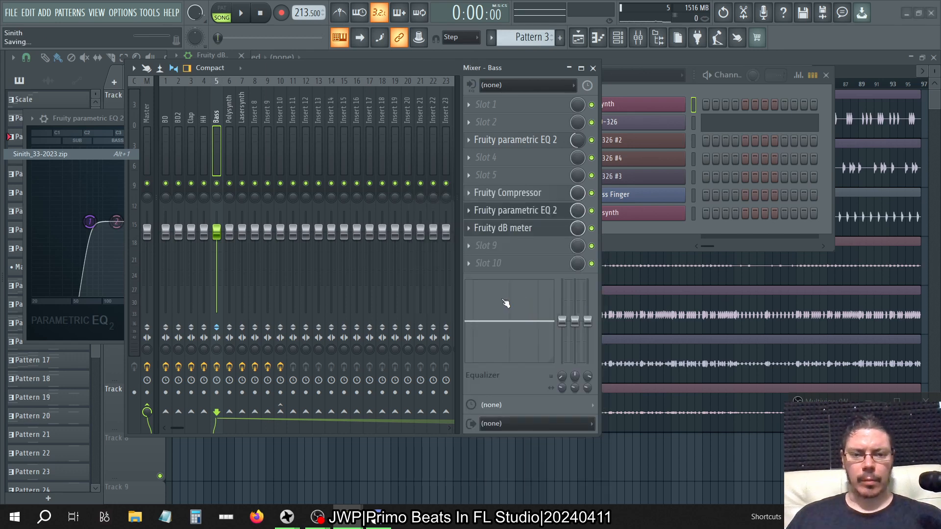
Recheck the Fruity Compressor in slot 6 and the Fruity parametric EQ 2 in slot 7 of the Bass track.
click(521, 193)
click(516, 192)
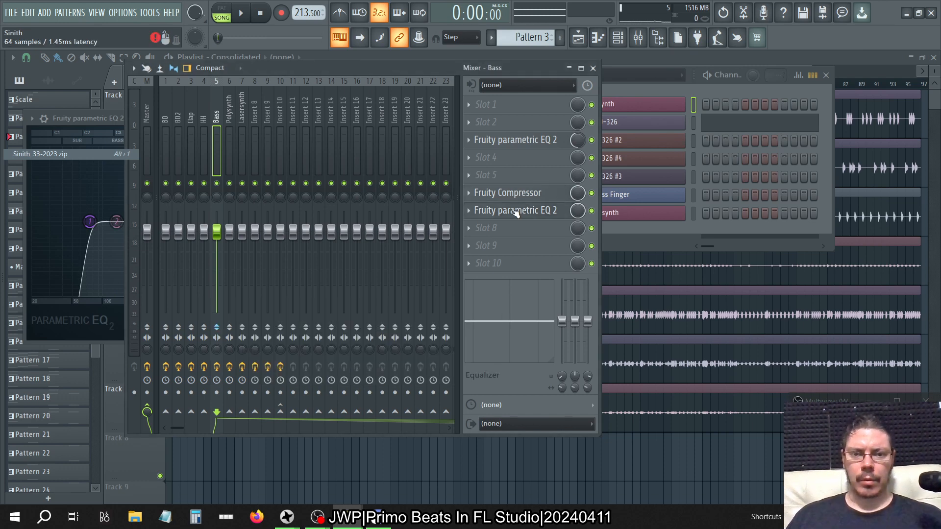
click(516, 211)
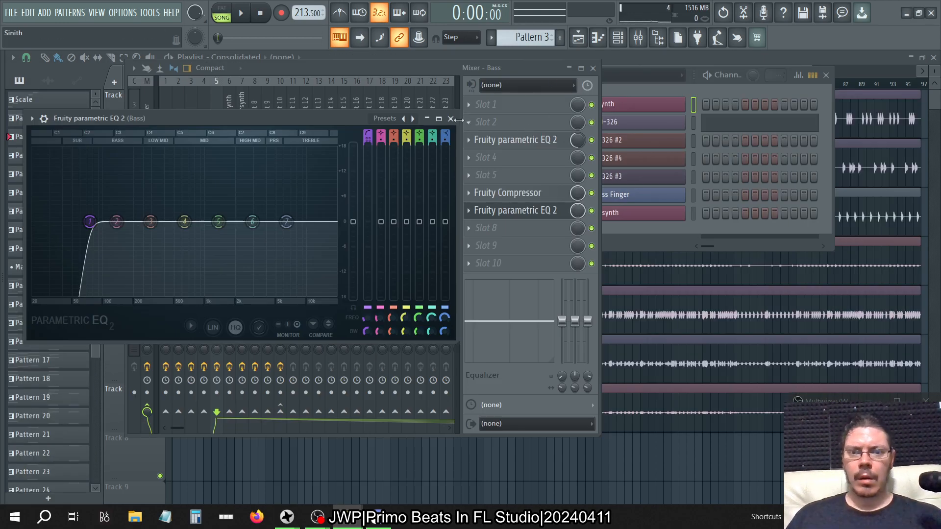
click(439, 71)
View the effect chains of the Polysynth and Lasersynth mixer tracks and switch to Pattern 5.
click(230, 114)
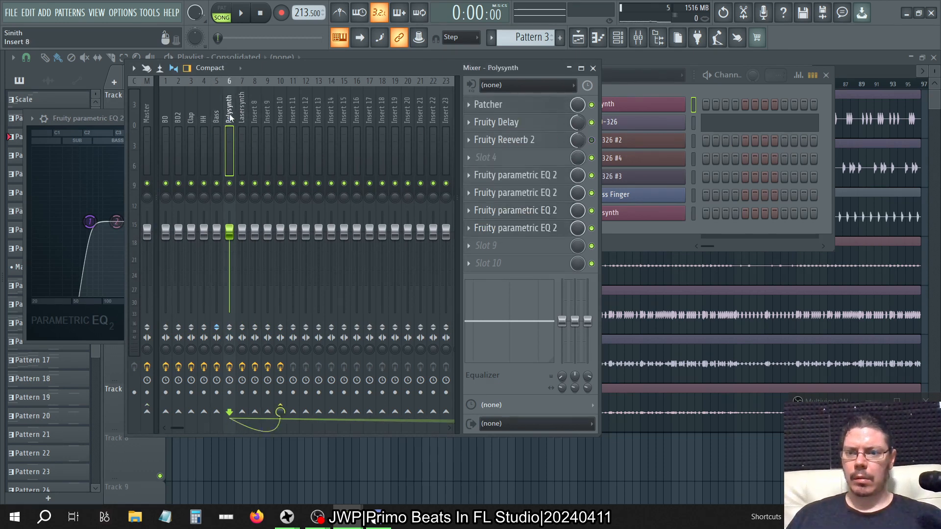
click(76, 117)
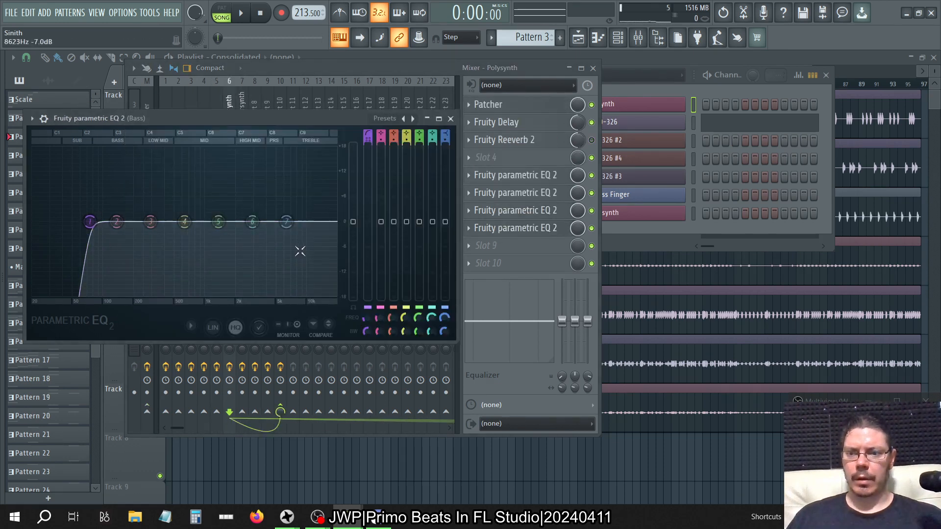
click(546, 62)
click(242, 106)
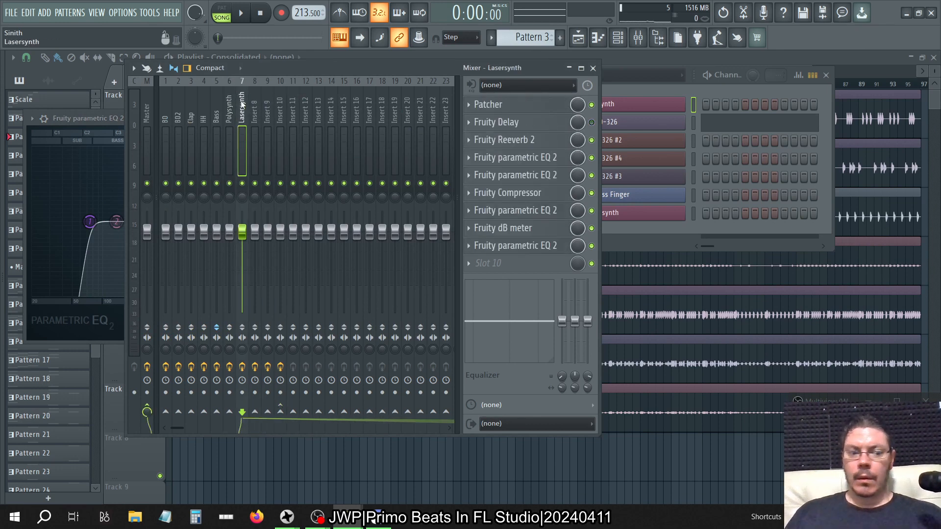
key(5)
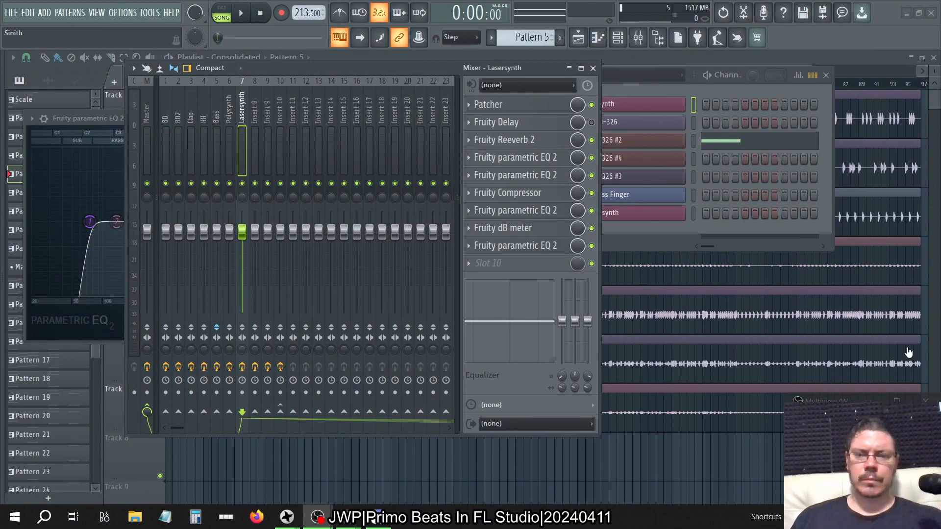
Switch to the second FL Studio instance, show its mixer and select the Bass track to view the original effect chain.
key(alt+Tab)
key(alt+Tab)
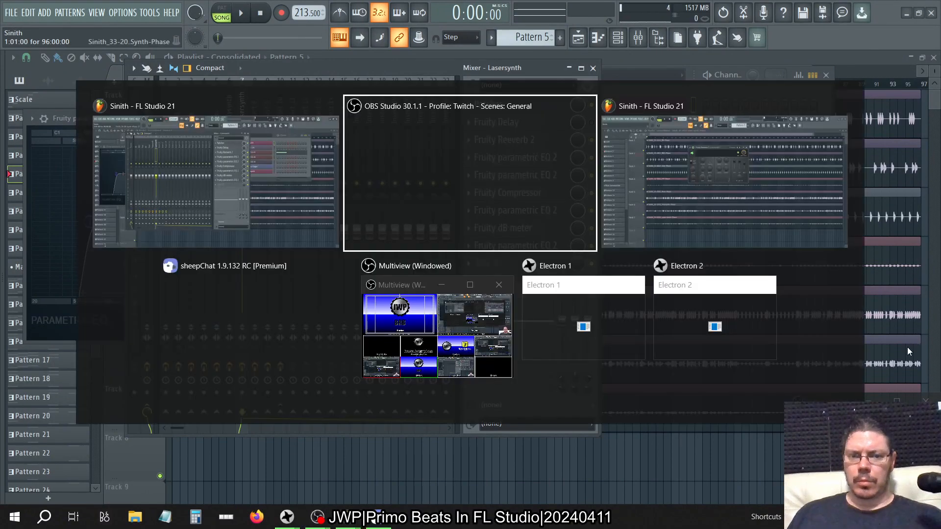
key(alt+Tab)
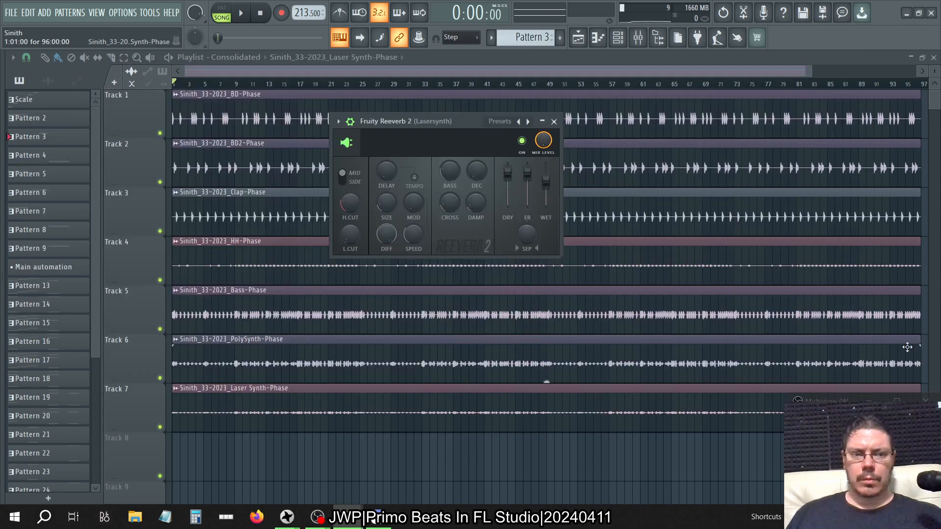
click(638, 38)
click(216, 117)
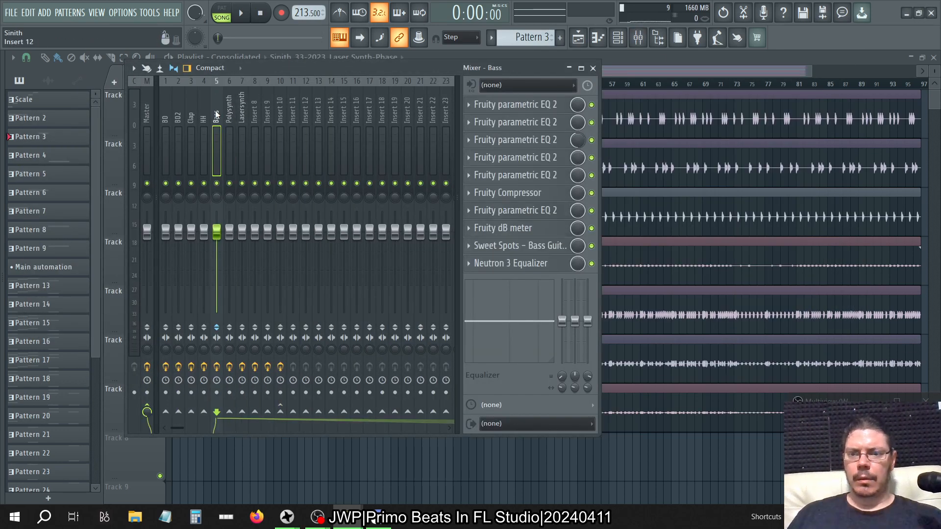
Inspect the EQ and Saturator pages of the Sweet Spots - Bass Guitar plugin on the Bass track, then close it.
click(514, 246)
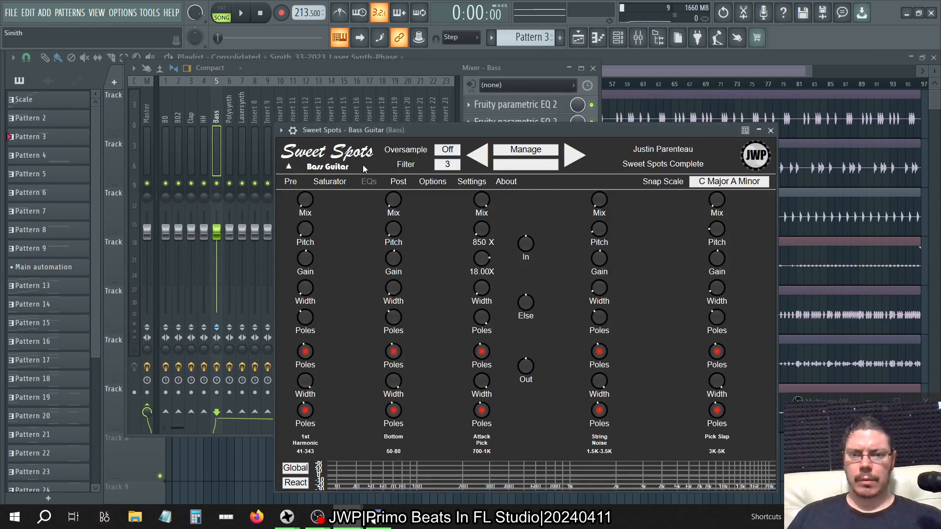
click(339, 184)
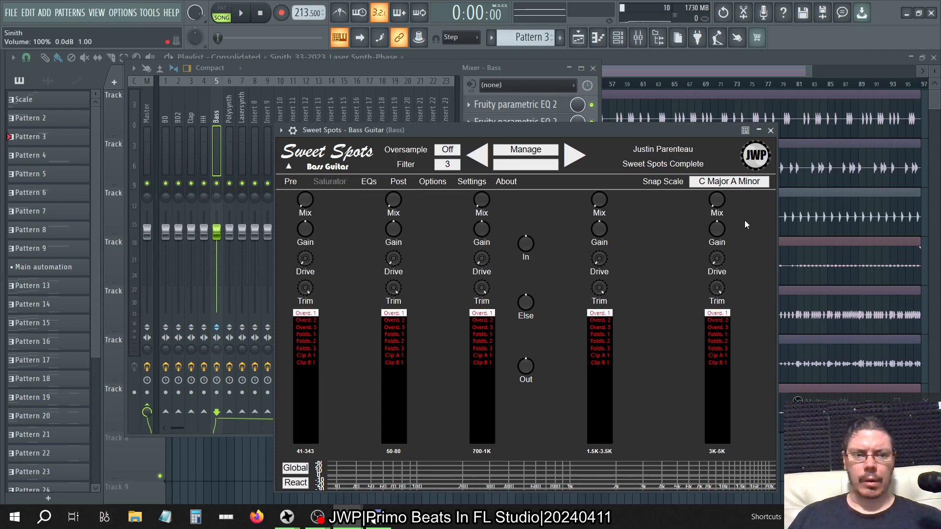
click(771, 130)
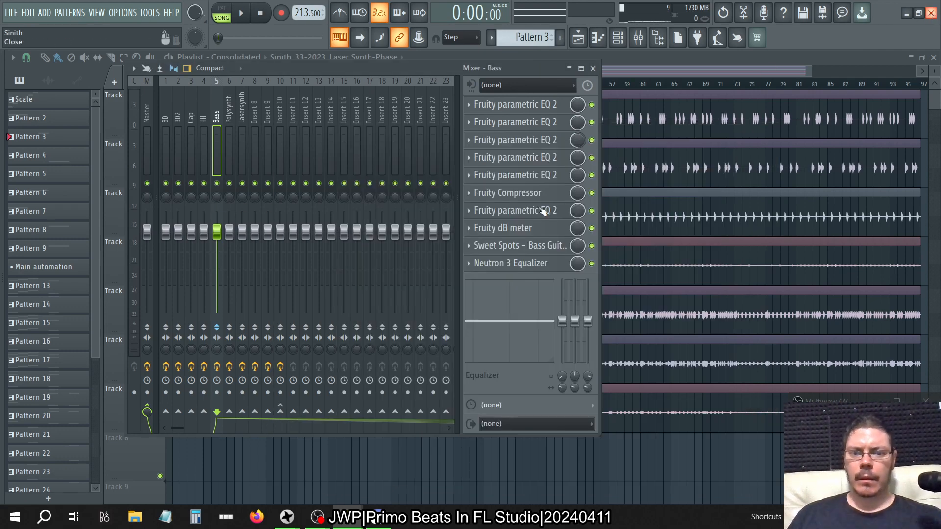
Return to the first FL Studio instance and compare the effect chains of the Bass, Polysynth and Lasersynth tracks.
key(alt+Tab)
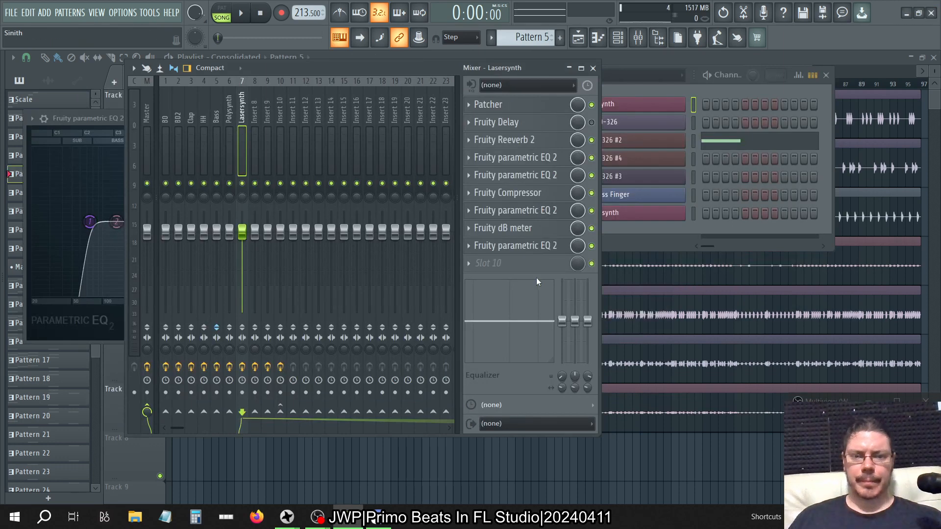
key(Left)
key(Left)
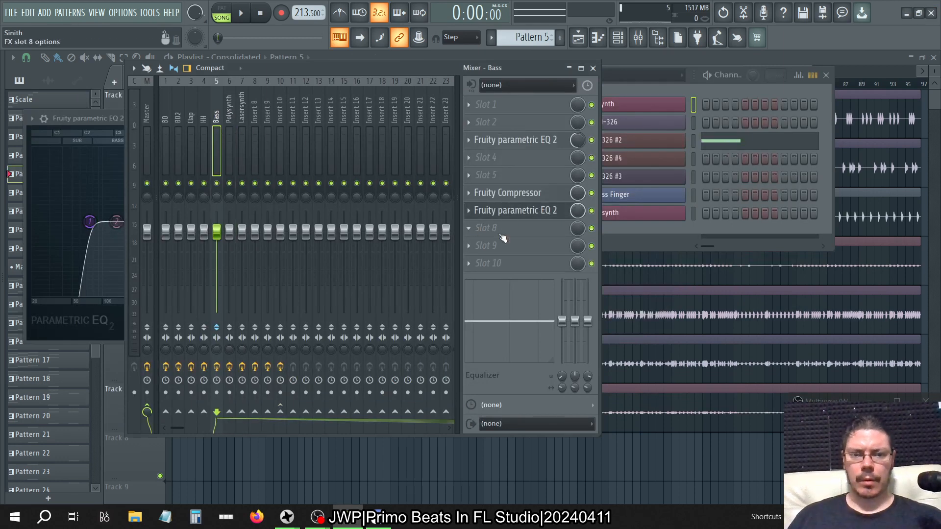
click(233, 101)
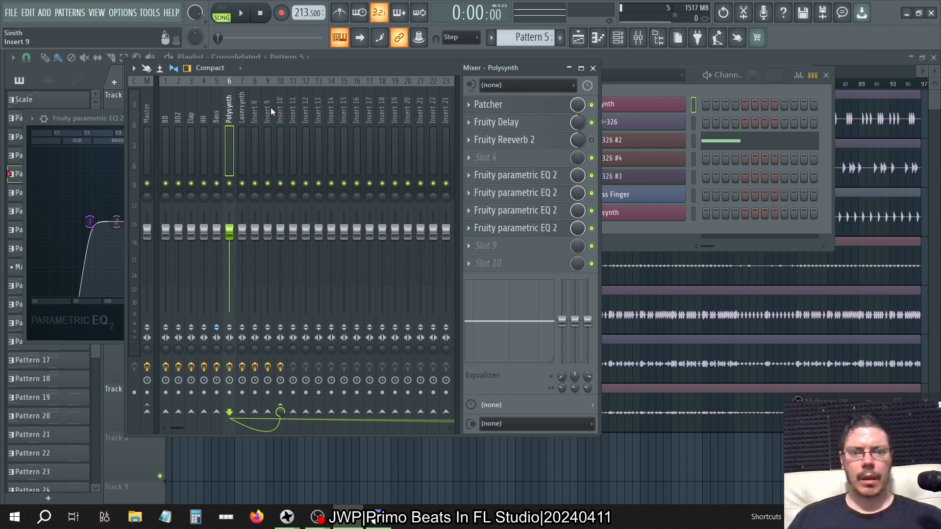
click(241, 117)
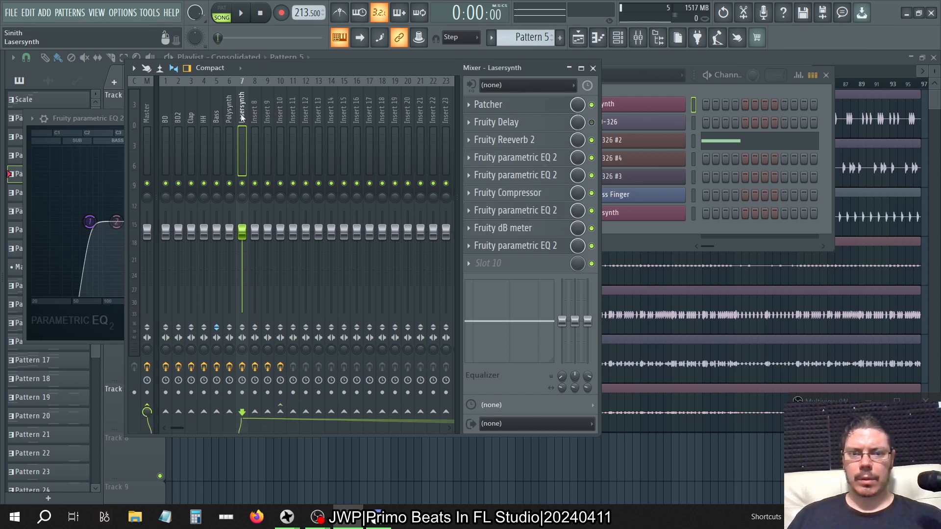
click(233, 114)
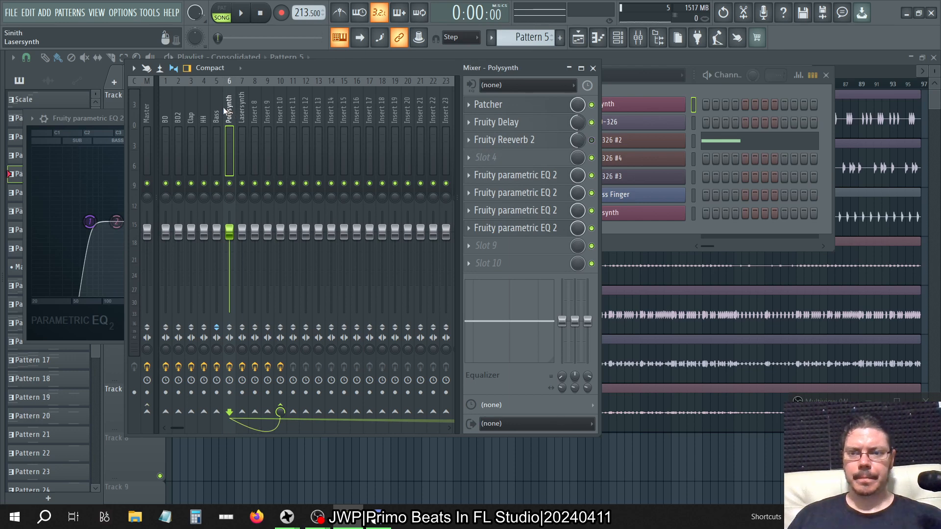
View the effect chains of the Bass, HH, Clap, BD and BD2 mixer tracks.
click(217, 113)
click(204, 111)
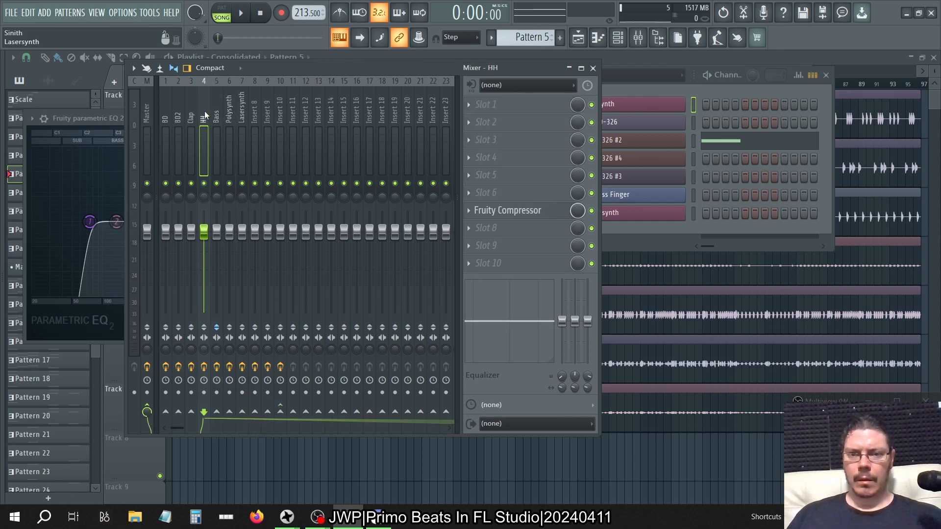
click(192, 110)
click(178, 111)
click(164, 112)
click(177, 117)
Delete the Fruity Compressor from slot 7 of the BD track.
click(165, 118)
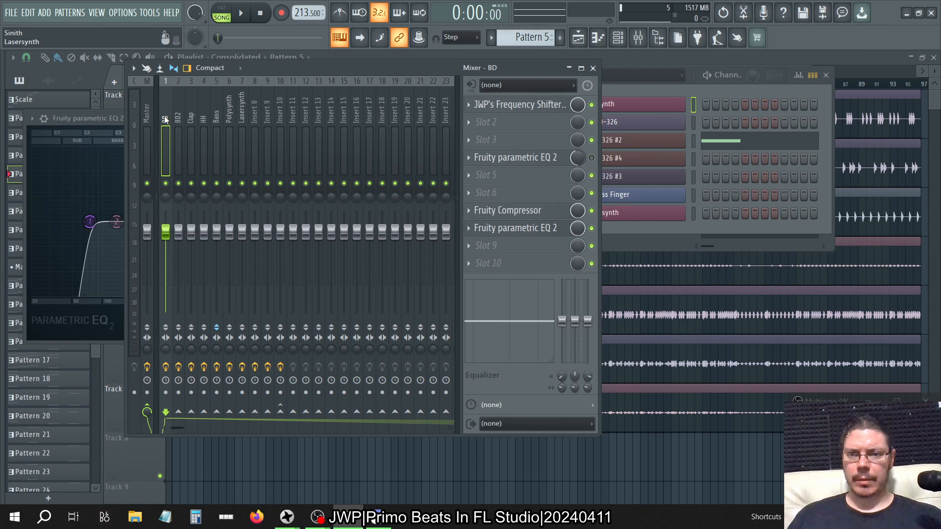
right_click(469, 210)
click(483, 236)
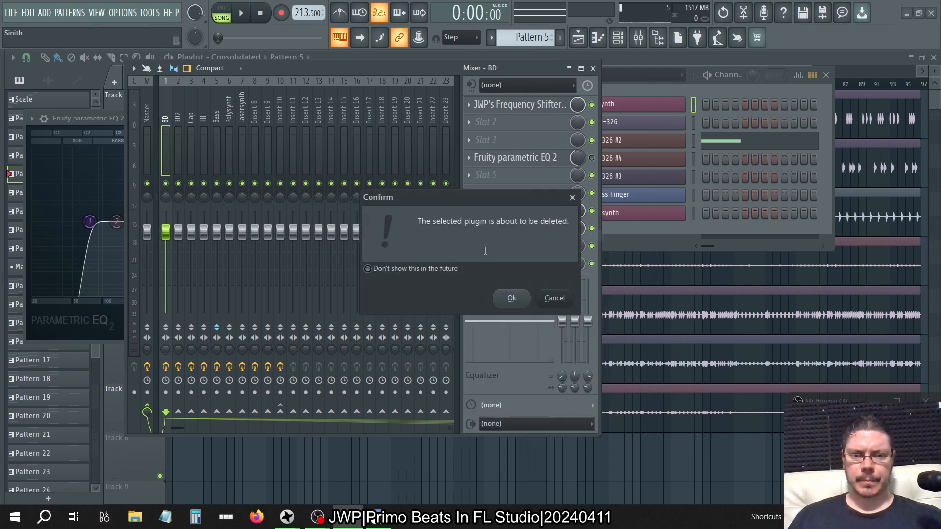
click(512, 300)
Check the Fruity parametric EQ 2 in slots 8 and 4 of the BD track and delete the one in slot 8.
click(523, 230)
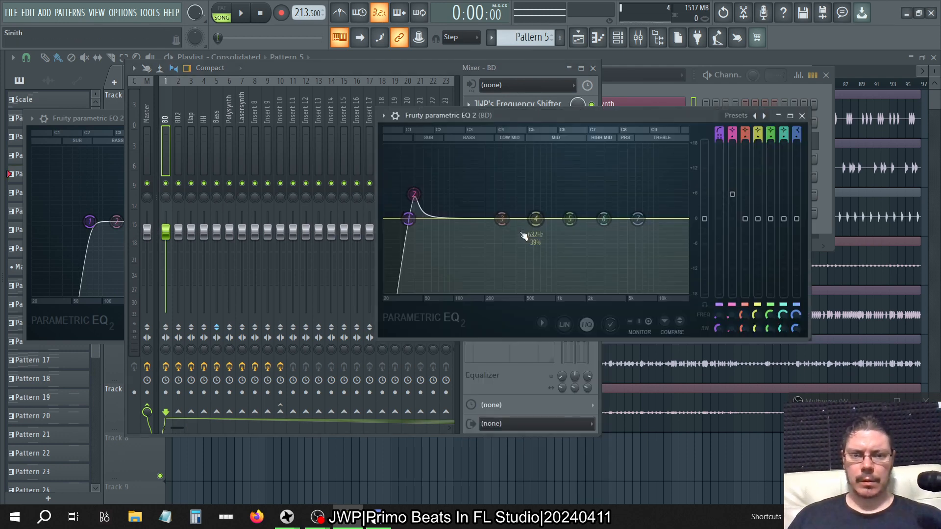
click(802, 117)
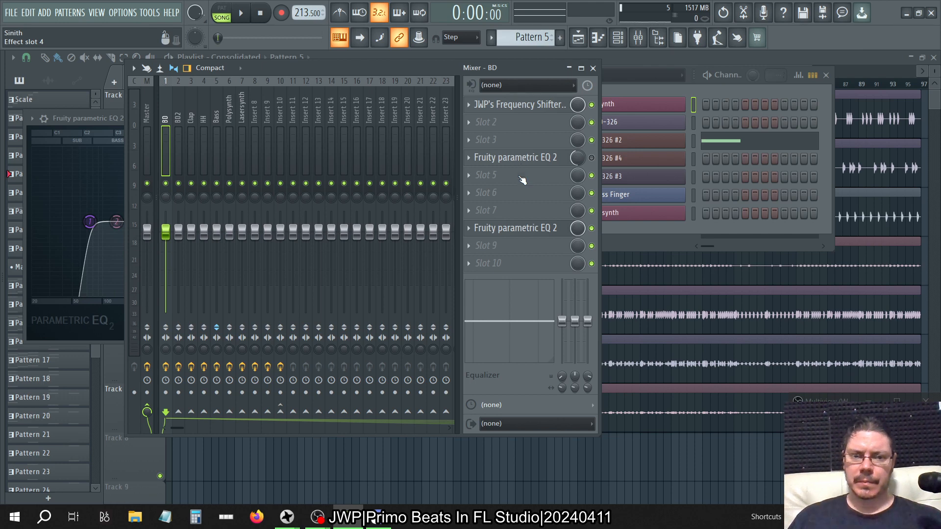
click(519, 157)
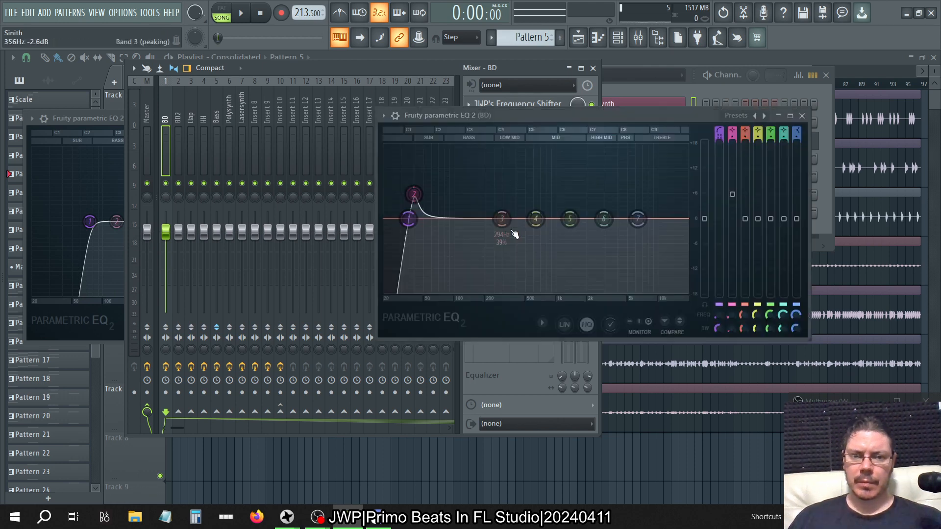
click(803, 115)
right_click(469, 226)
click(488, 246)
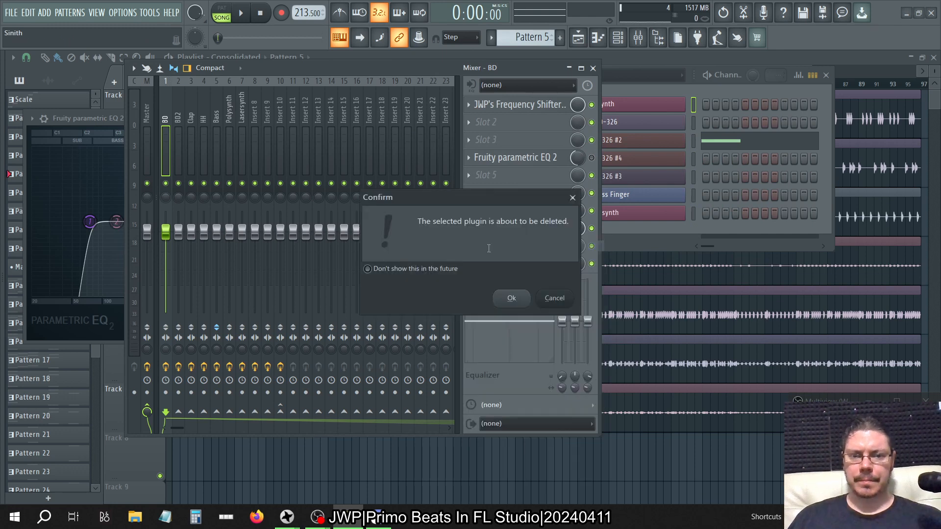
click(510, 298)
Check the Fruity parametric EQ 2 in slot 8 of the BD2 track and delete it.
click(190, 104)
click(178, 110)
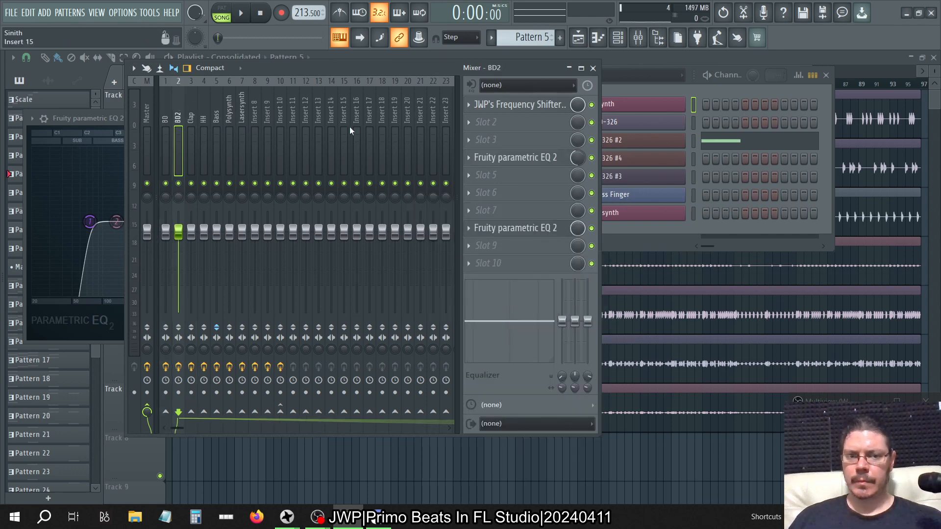
click(529, 228)
click(528, 228)
right_click(468, 230)
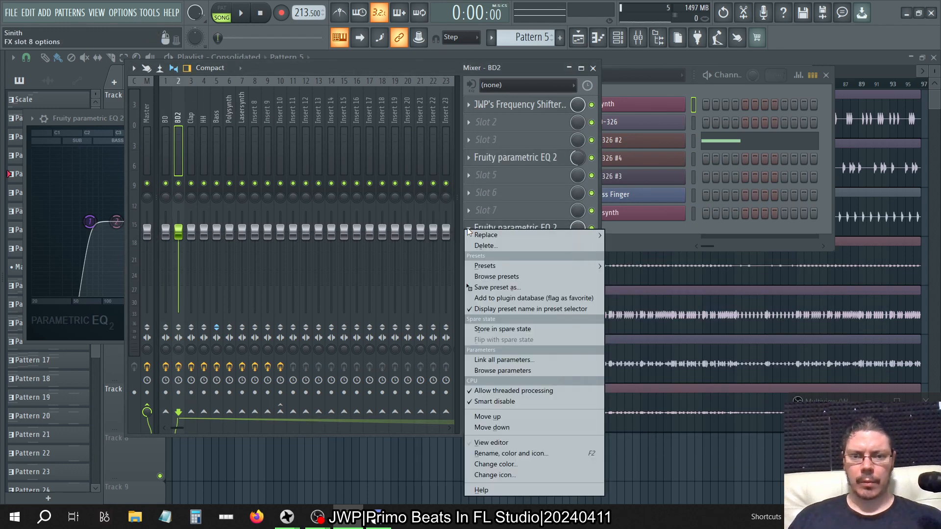
click(484, 246)
click(522, 299)
Delete the Fruity Compressor from slot 7 of the Clap track.
click(210, 114)
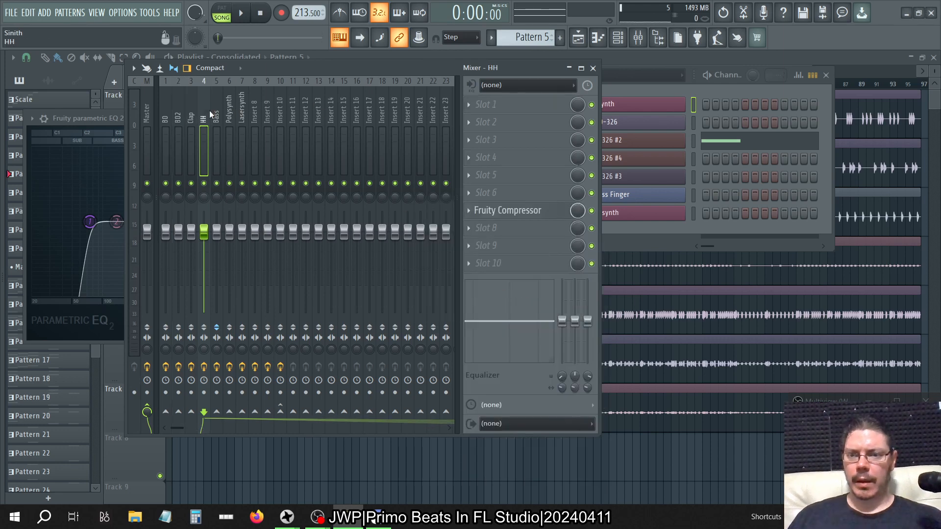
click(190, 110)
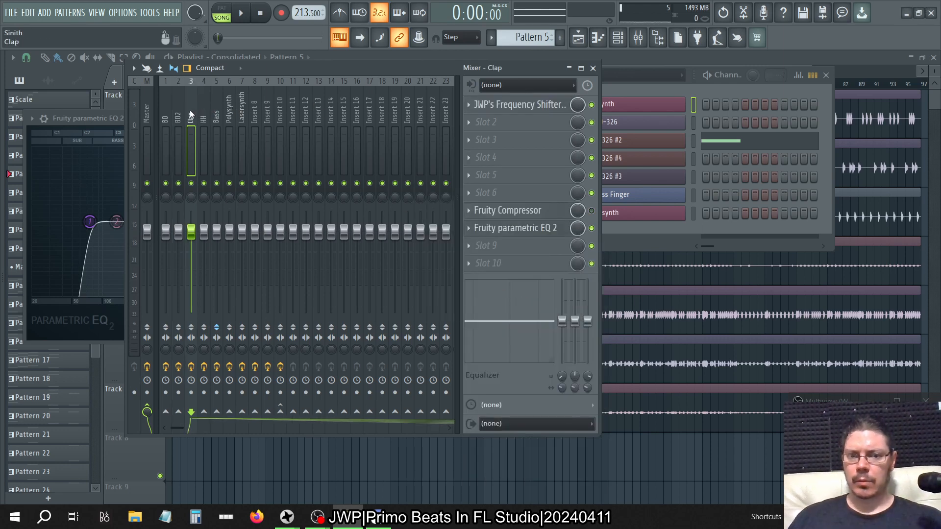
right_click(474, 217)
click(485, 233)
click(511, 296)
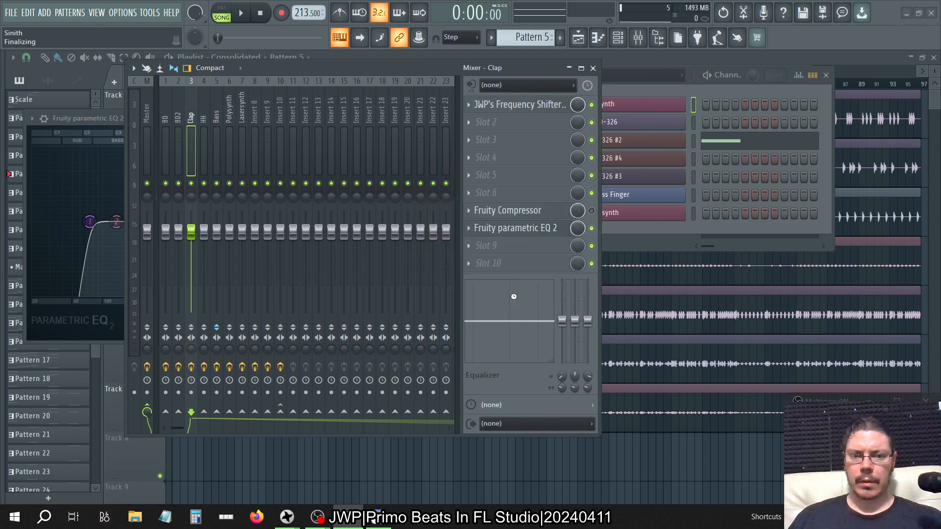
Check the Fruity parametric EQ 2 in slot 8 of the Clap track and delete it.
click(505, 228)
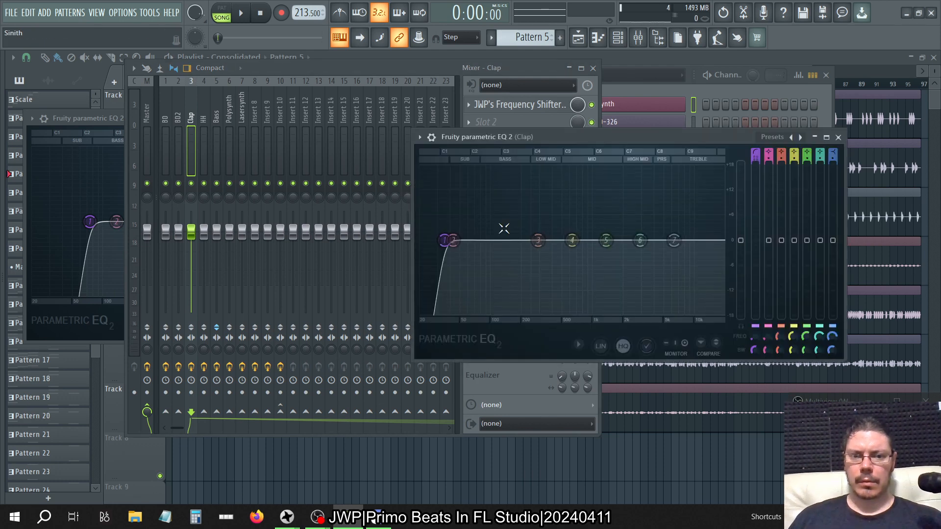
click(837, 138)
right_click(468, 230)
click(485, 245)
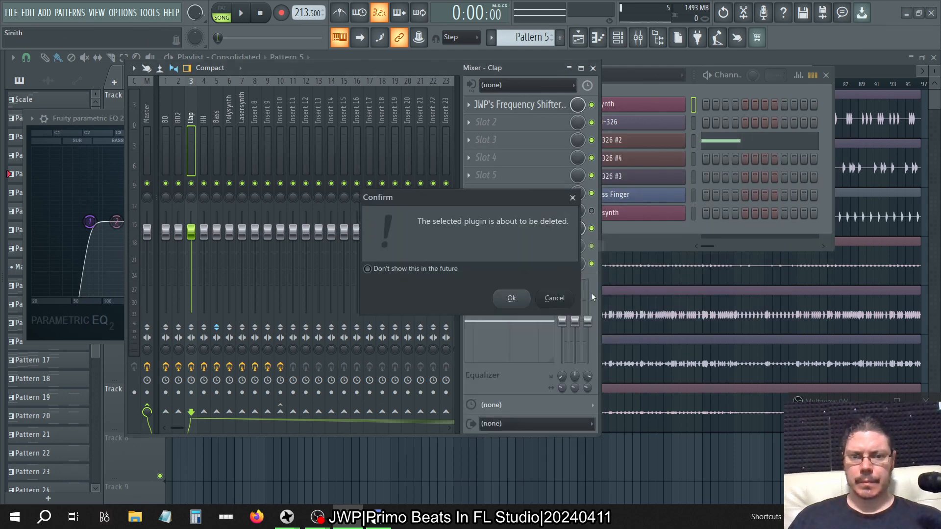
click(509, 297)
Delete the Fruity Compressor from slot 7 of the HH track.
click(219, 107)
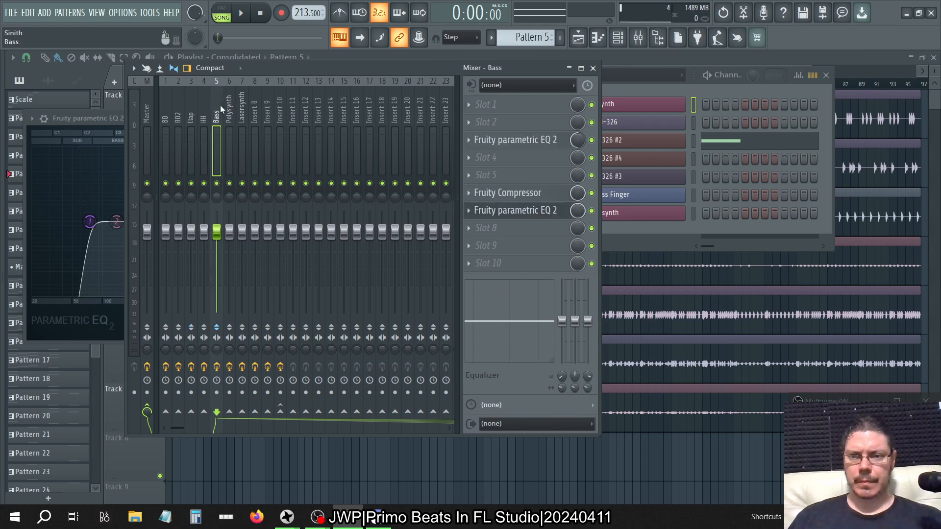
click(203, 112)
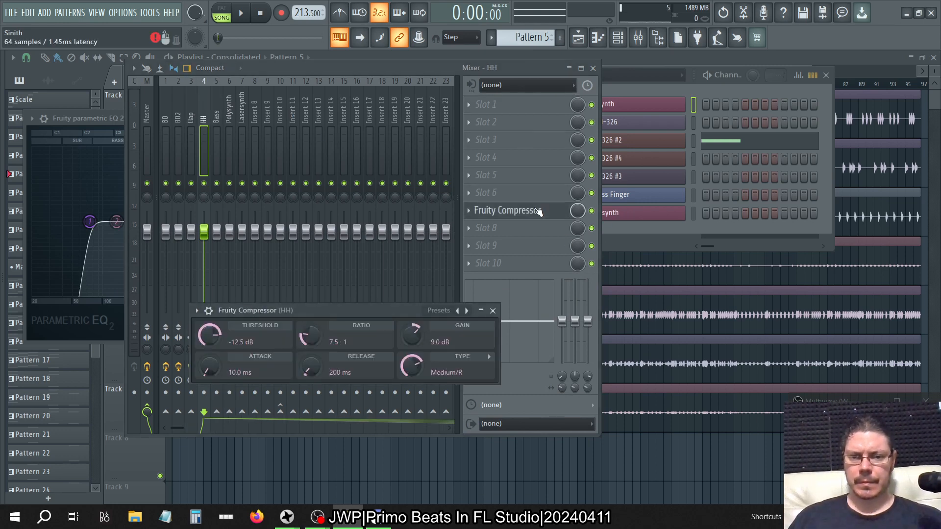
right_click(466, 210)
click(481, 234)
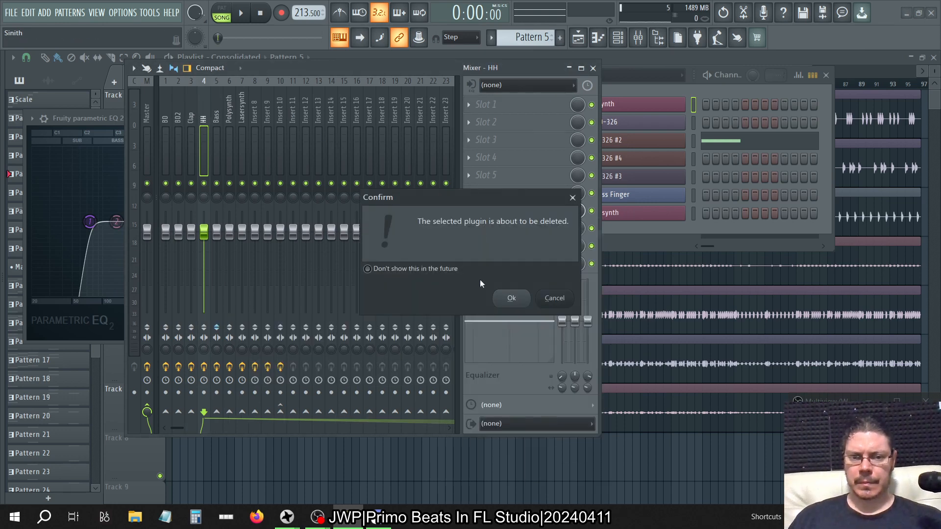
click(509, 297)
Delete the Fruity parametric EQ 2 from slot 7 of the Bass track.
click(241, 147)
click(216, 147)
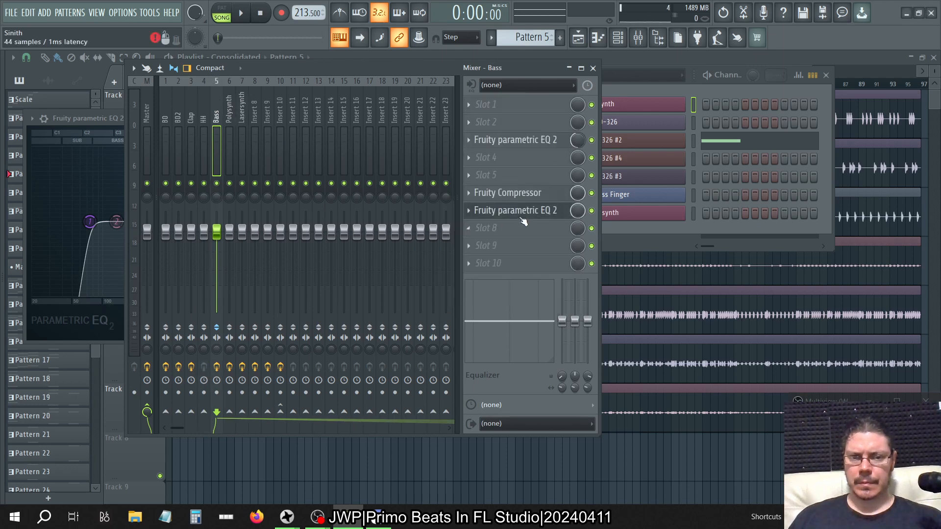
click(467, 212)
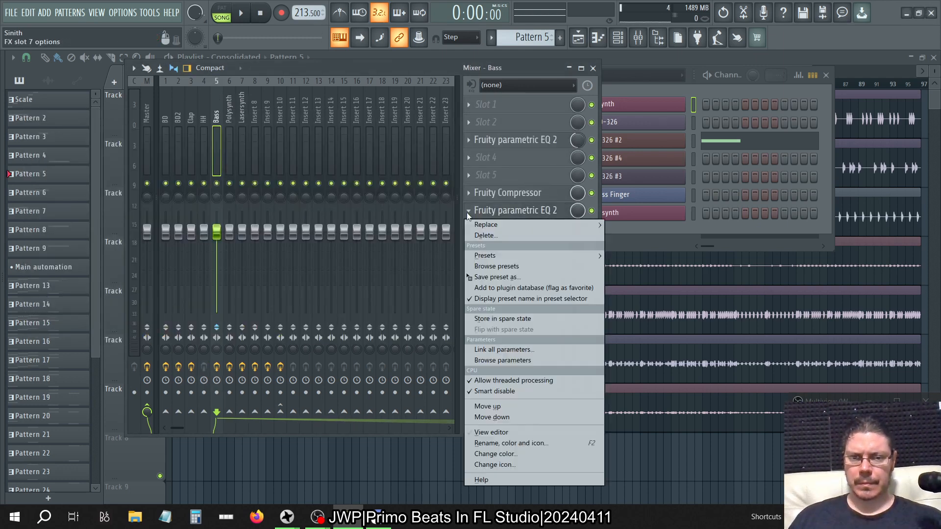
click(483, 235)
click(510, 297)
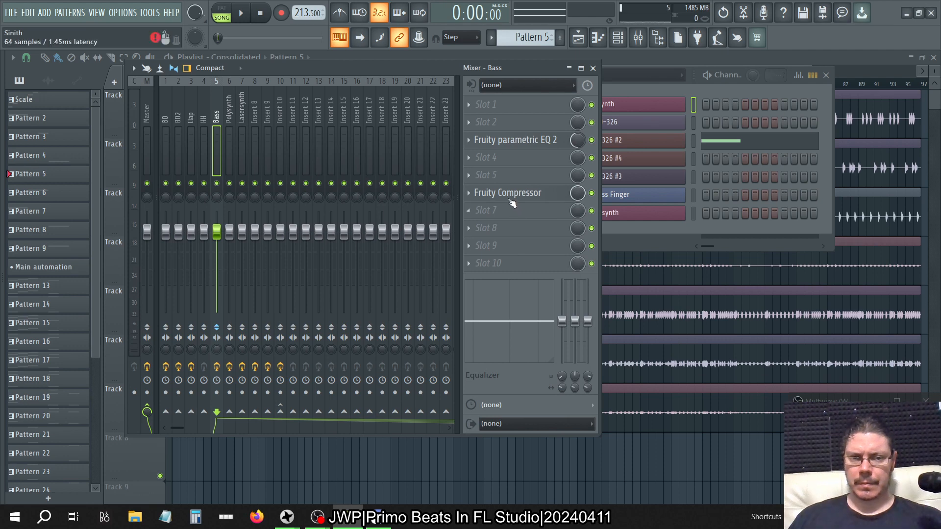
Check the Fruity Compressor in slot 6 of the Bass track and delete it.
click(510, 201)
click(511, 202)
click(469, 193)
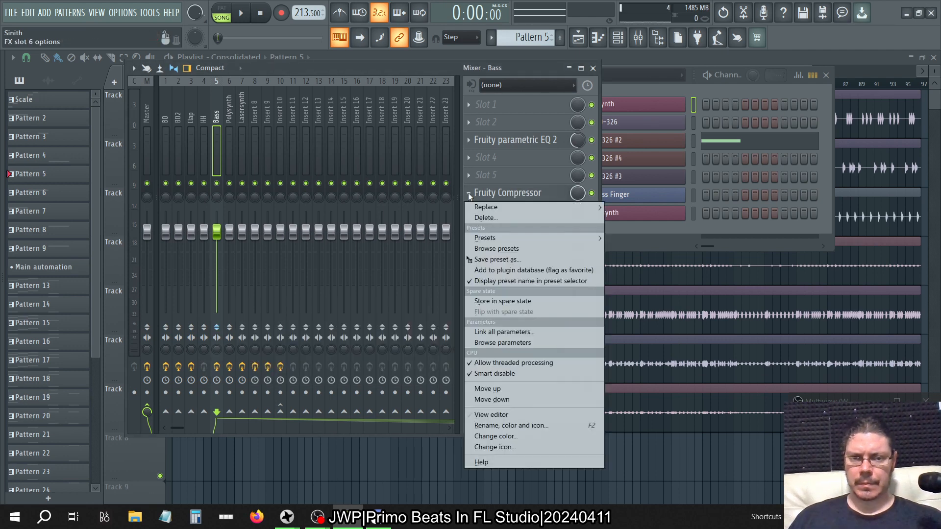
click(477, 222)
click(511, 298)
Select the Polysynth track and check the Fruity parametric EQ 2 effects in slots 6 and 7.
click(255, 82)
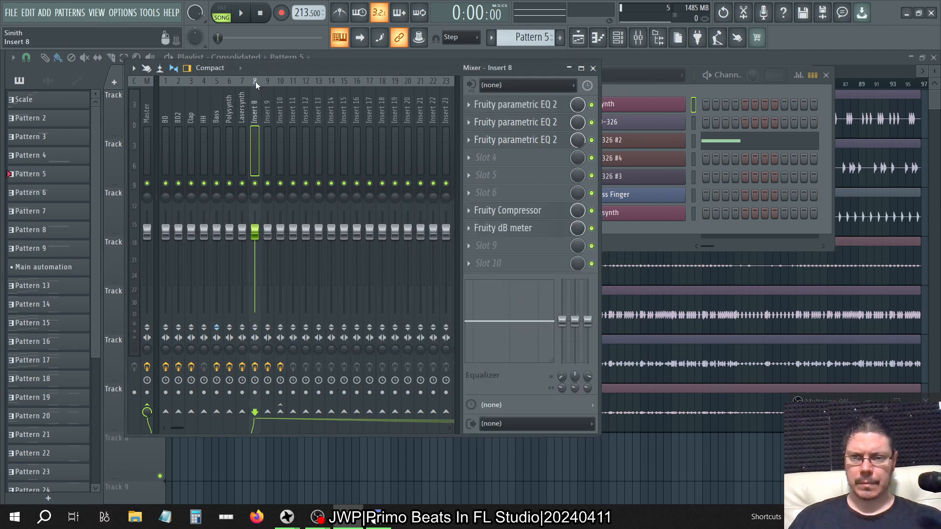
click(219, 99)
click(230, 107)
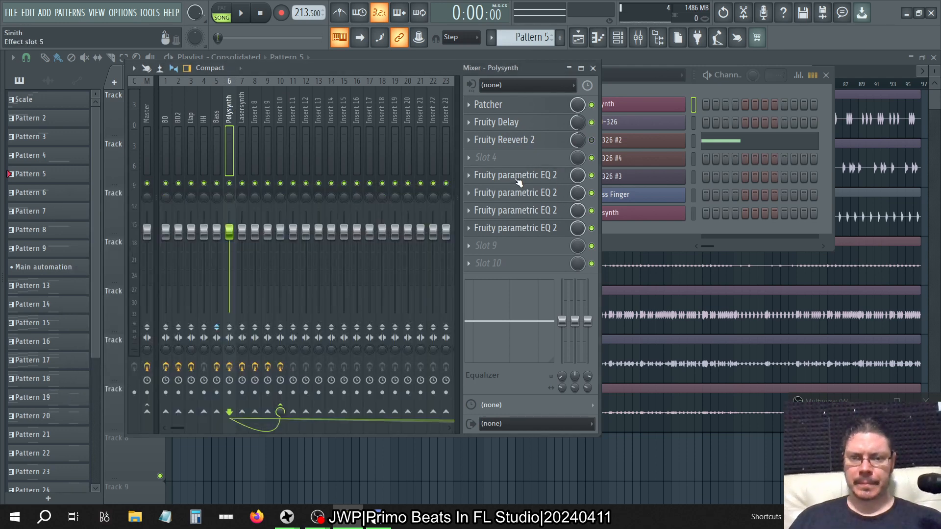
click(518, 194)
click(529, 68)
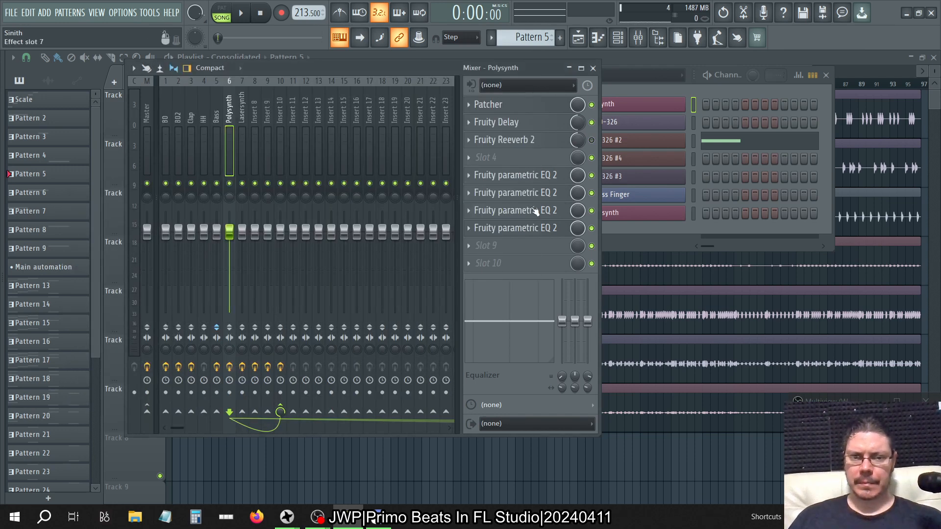
click(518, 211)
click(519, 211)
Check the Fruity parametric EQ 2 in slot 8 of the Polysynth track and delete it.
click(515, 229)
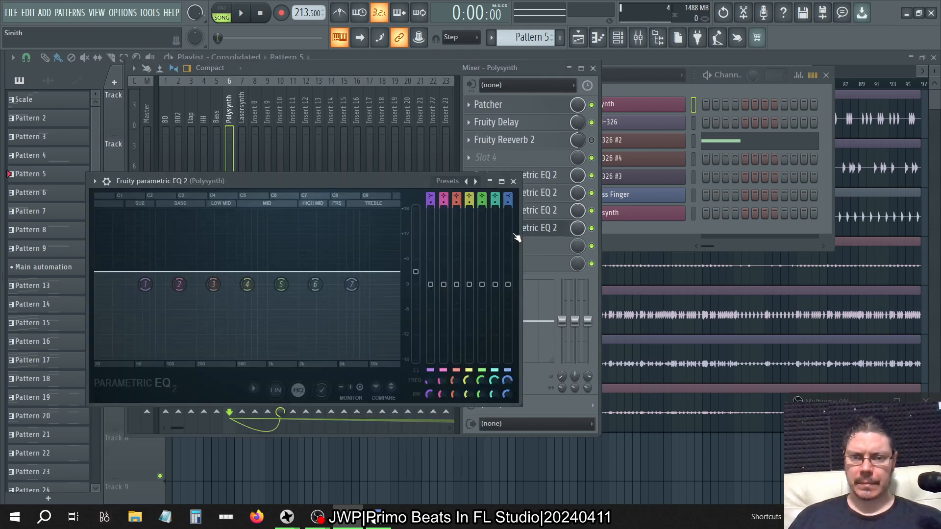
click(515, 181)
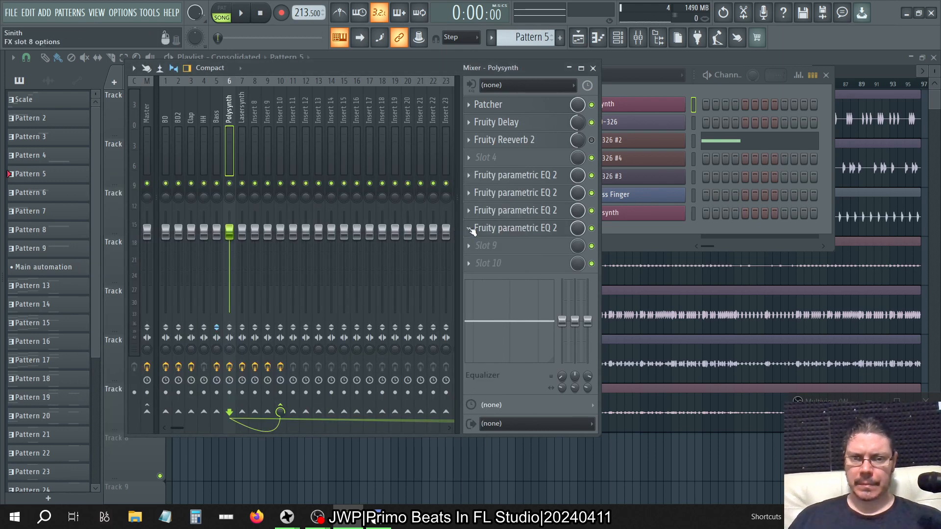
right_click(467, 228)
click(477, 249)
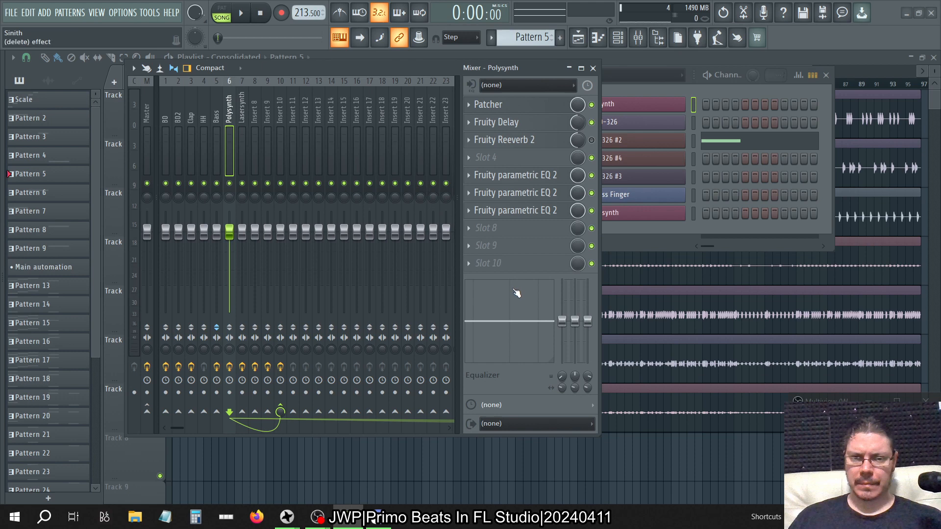
Delete the three Fruity parametric EQ 2 effects from slots 7, 6 and 5 of the Polysynth track.
right_click(470, 215)
click(473, 233)
click(513, 300)
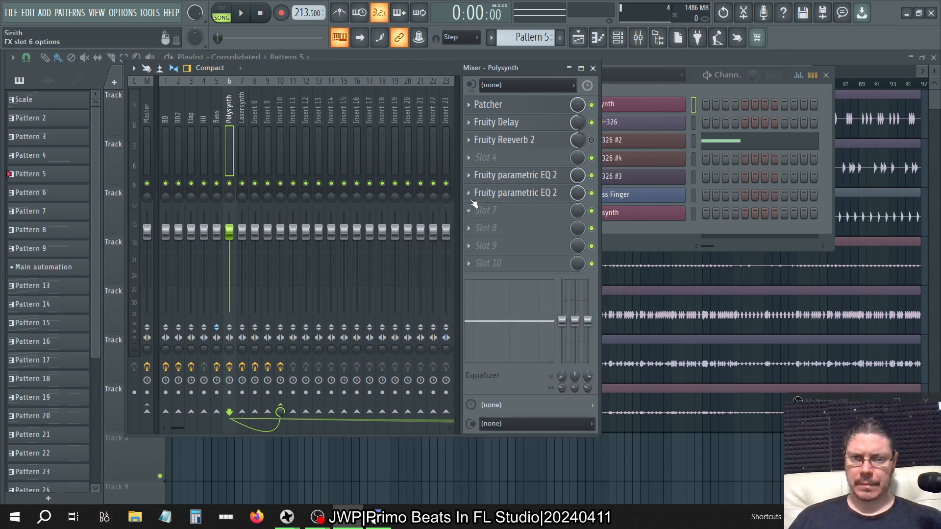
right_click(471, 205)
click(474, 219)
click(511, 299)
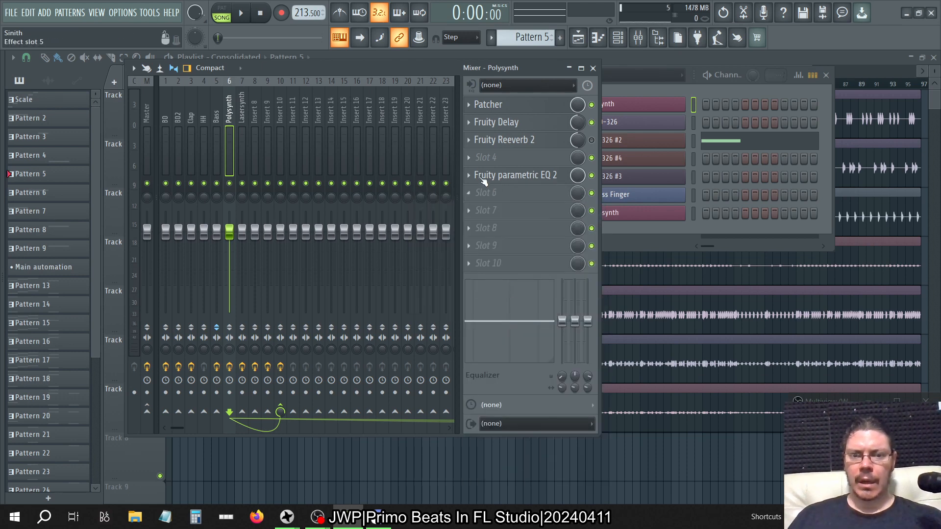
right_click(470, 185)
click(479, 205)
click(508, 296)
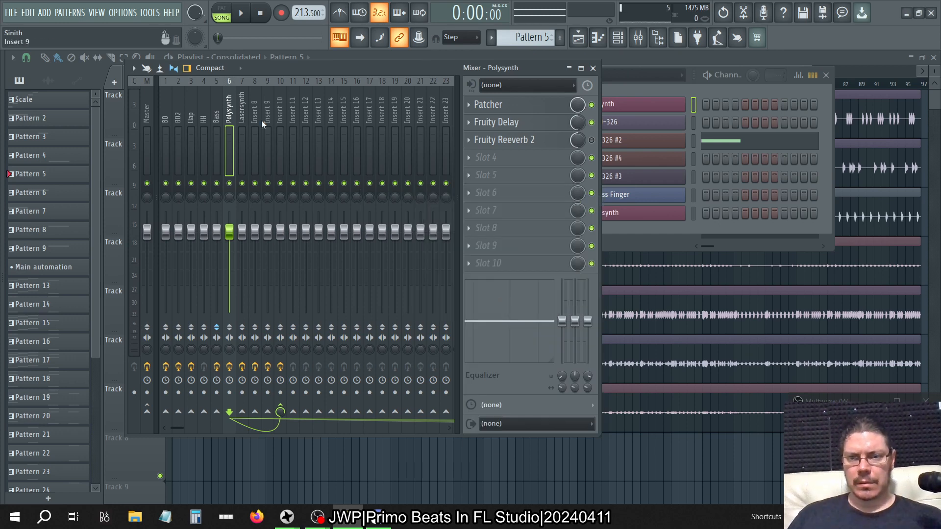
Select the Lasersynth track, check the Fruity parametric EQ 2 in slot 4 and delete it.
click(240, 109)
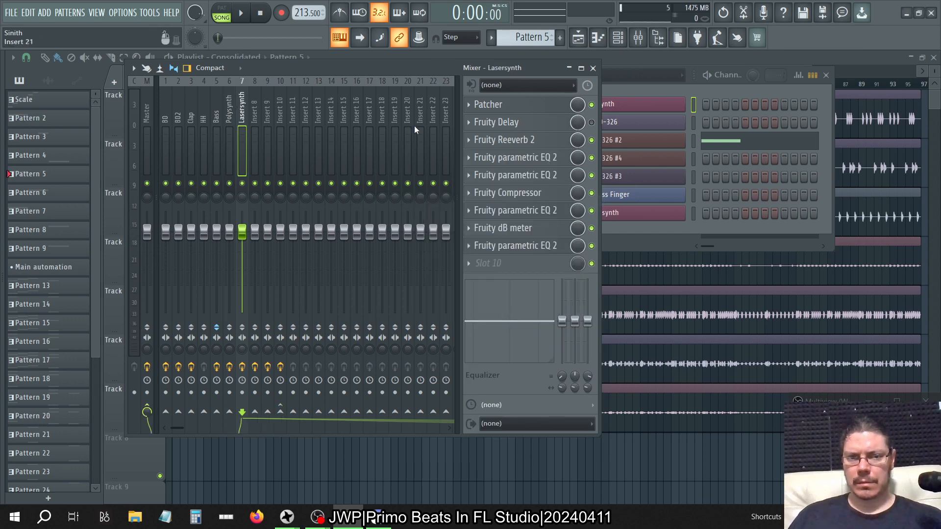
click(533, 158)
click(487, 157)
click(469, 158)
click(480, 183)
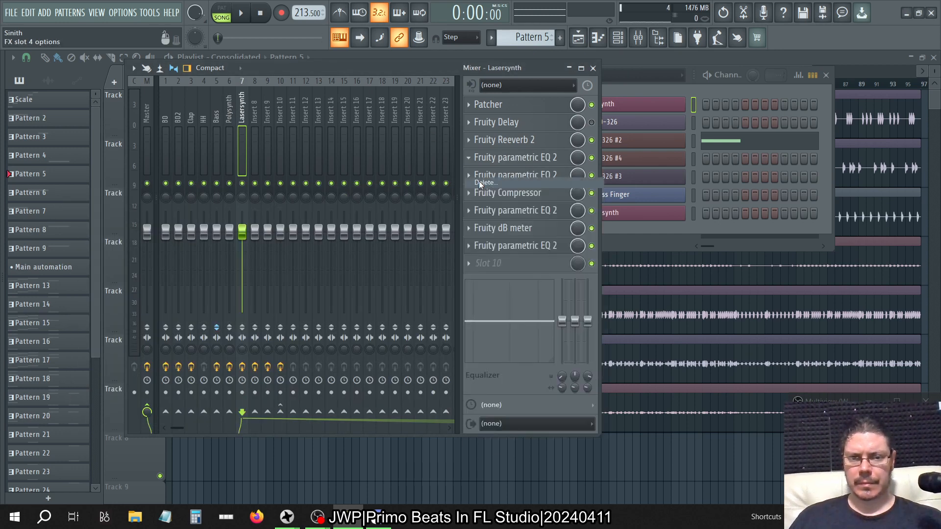
click(502, 297)
Check the Fruity parametric EQ 2 in slot 5 of the Lasersynth track and delete it.
click(492, 183)
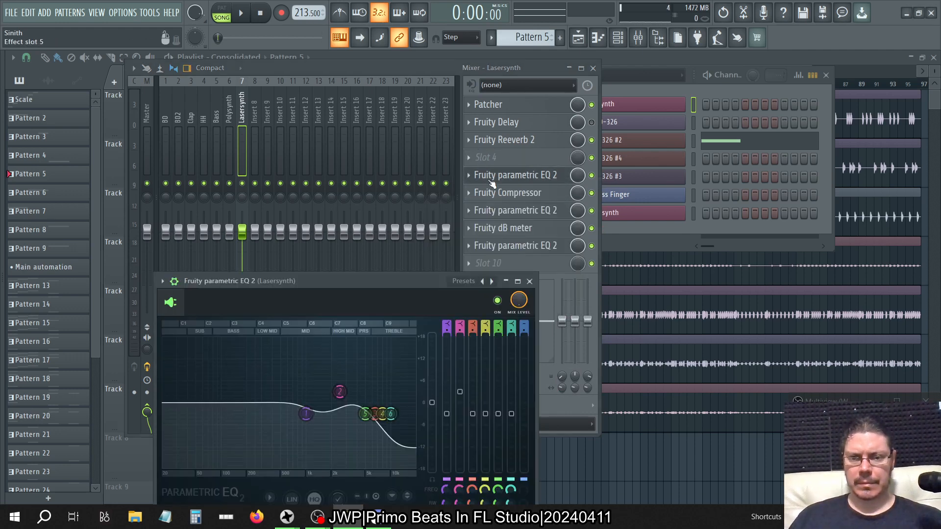
click(491, 183)
right_click(491, 184)
click(477, 201)
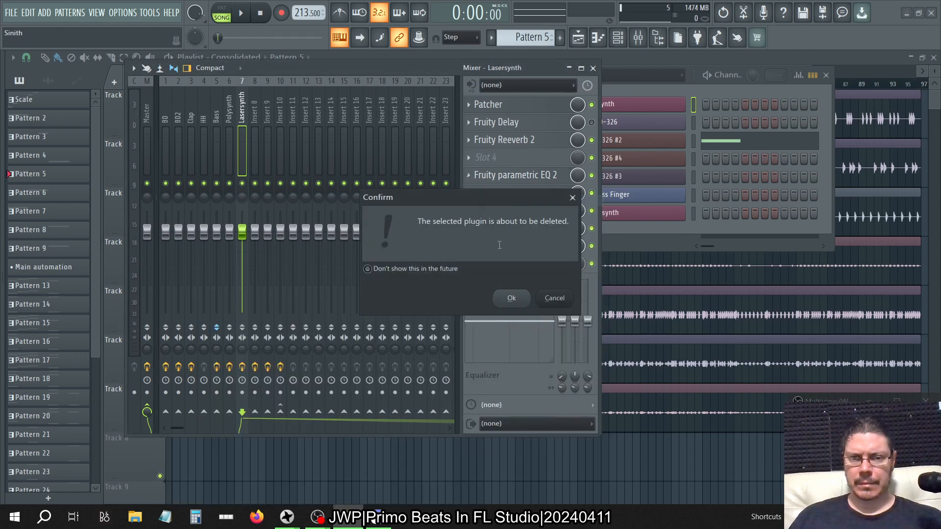
click(511, 298)
Check the Fruity Compressor in slot 6 of the Lasersynth track and delete it.
click(484, 193)
click(483, 193)
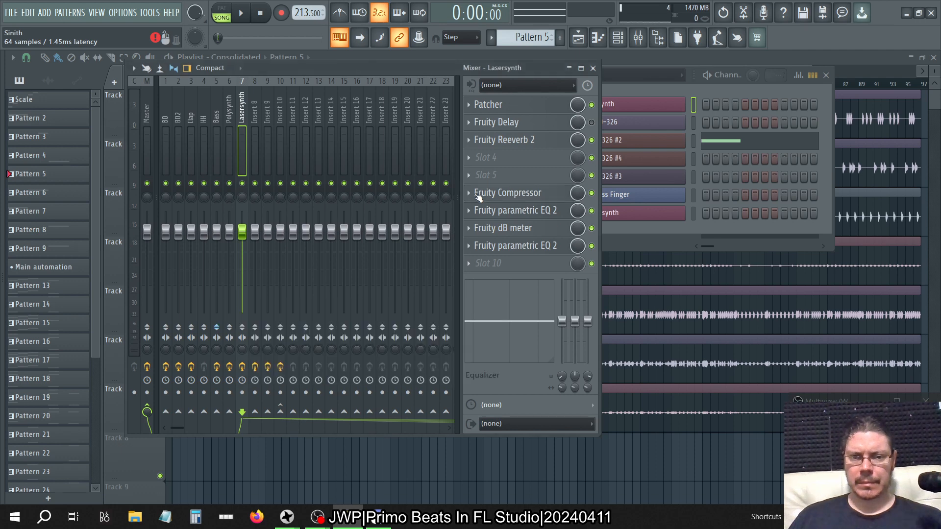
click(468, 193)
click(485, 218)
click(511, 298)
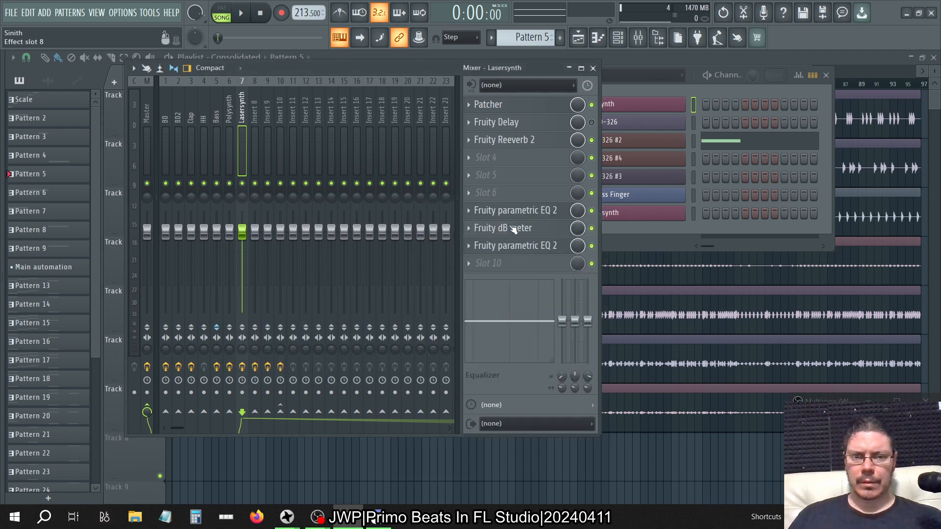
Check the Fruity parametric EQ 2 in slot 7 of the Lasersynth track and delete it.
click(503, 211)
click(501, 209)
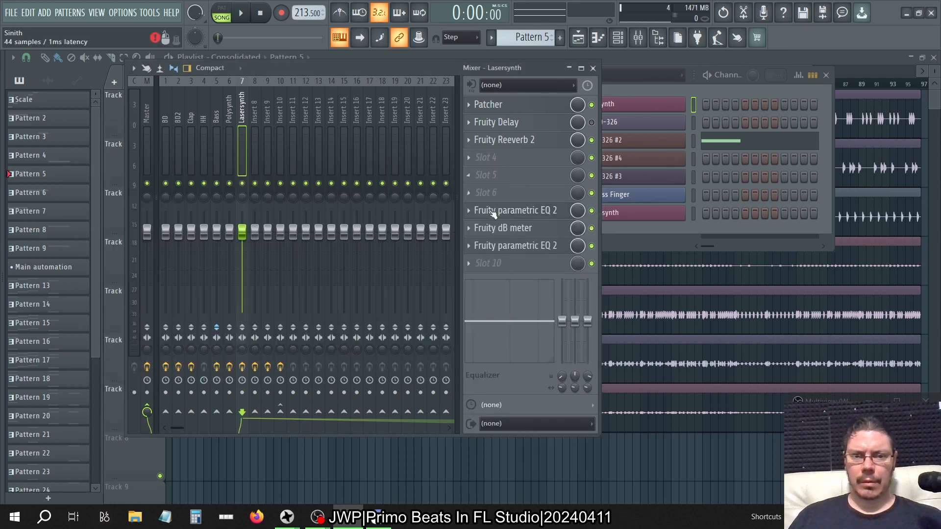
click(468, 211)
click(474, 235)
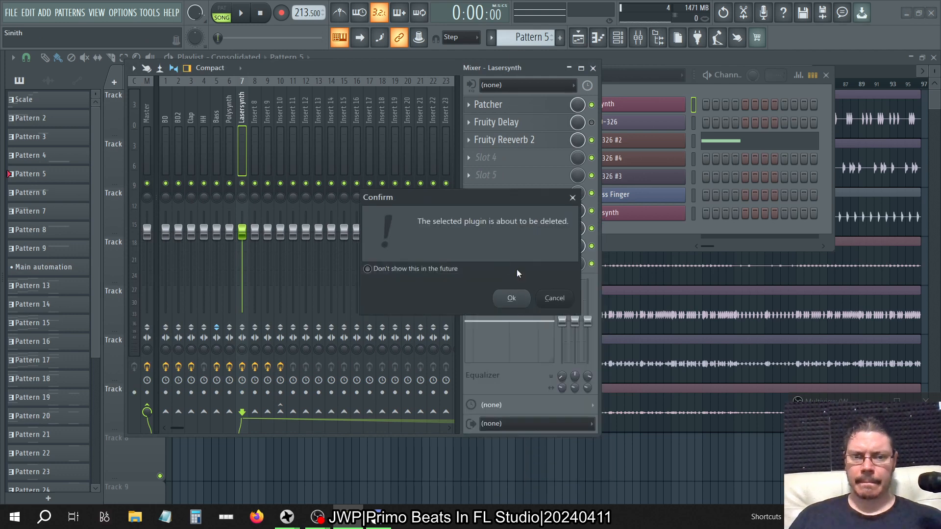
click(511, 298)
Delete the Fruity dB meter from slot 8 and the Fruity parametric EQ 2 from slot 9 of the Lasersynth track.
click(517, 229)
click(517, 229)
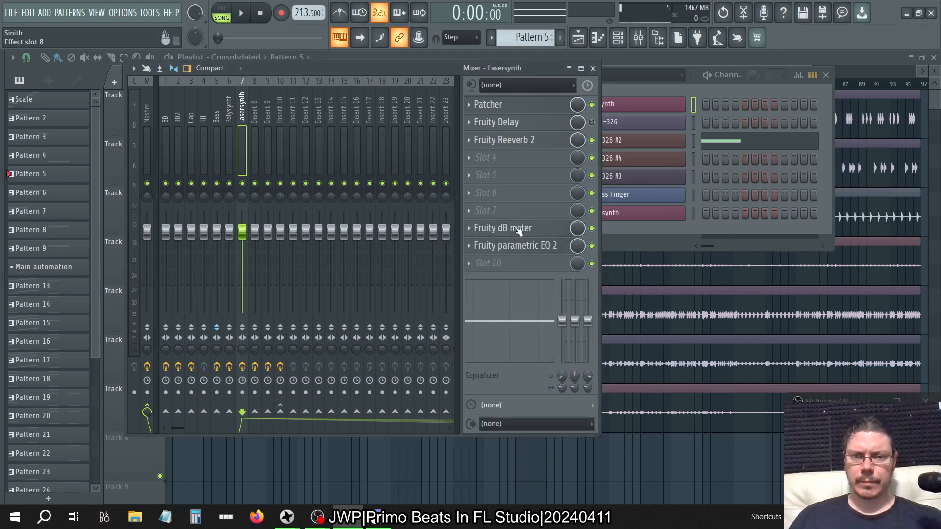
click(468, 227)
click(485, 245)
click(511, 296)
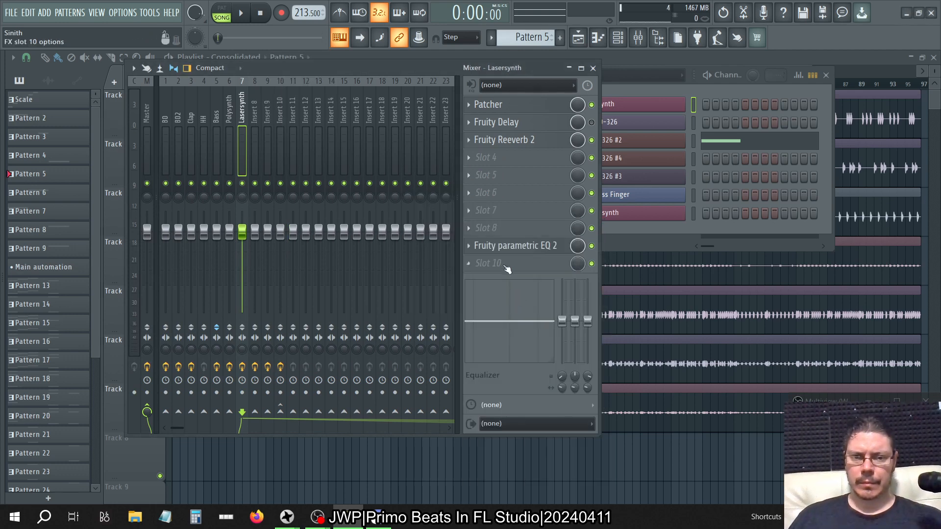
click(470, 246)
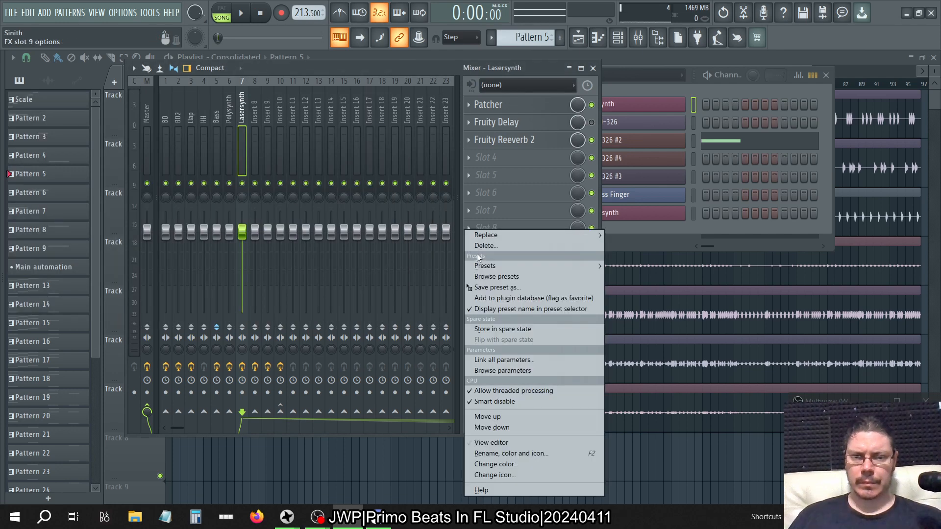
click(479, 249)
click(512, 298)
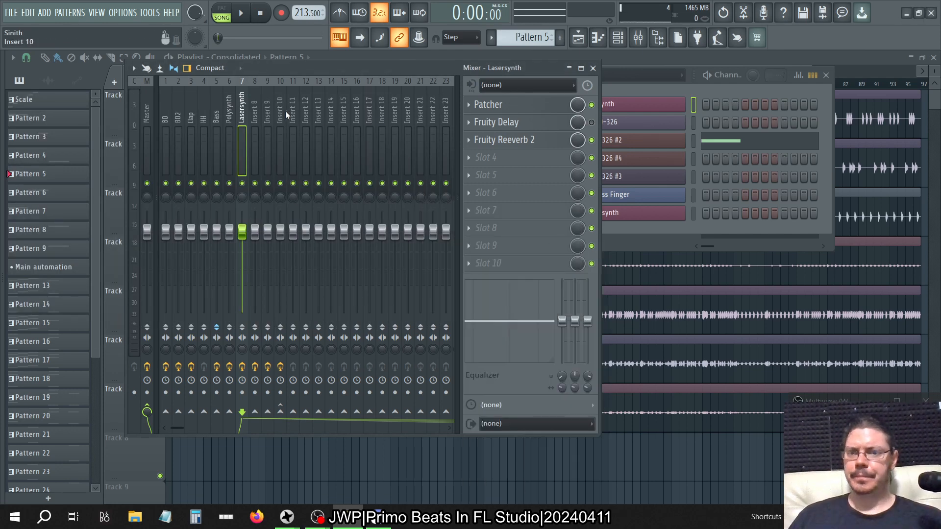
Add Neutron 3 from the Suites category of the plugin database to slot 2 of the BD track.
click(165, 114)
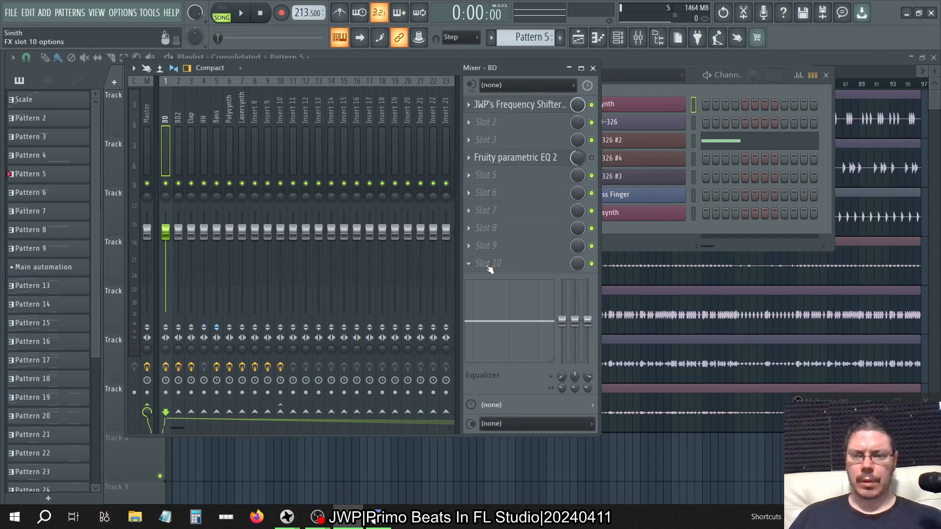
click(488, 265)
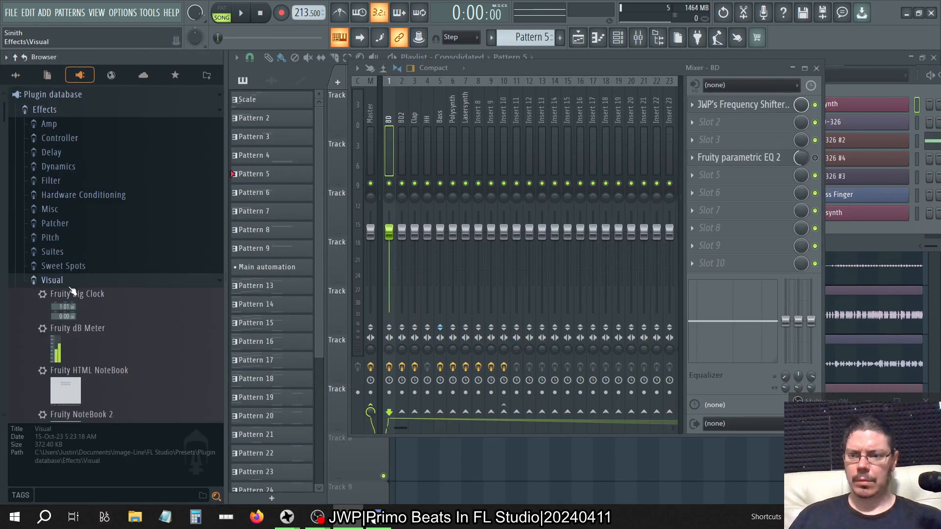
click(69, 281)
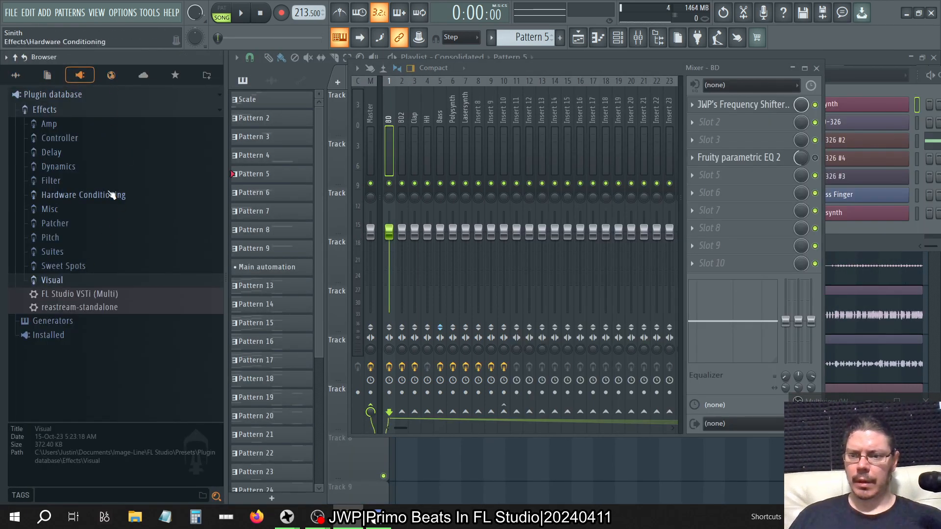
click(85, 169)
click(85, 169)
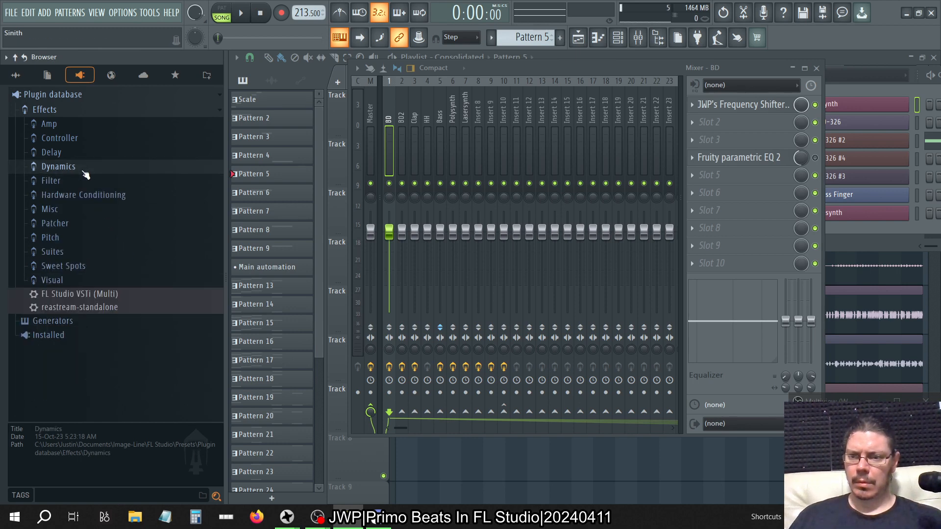
click(81, 254)
drag(73, 266, 544, 126)
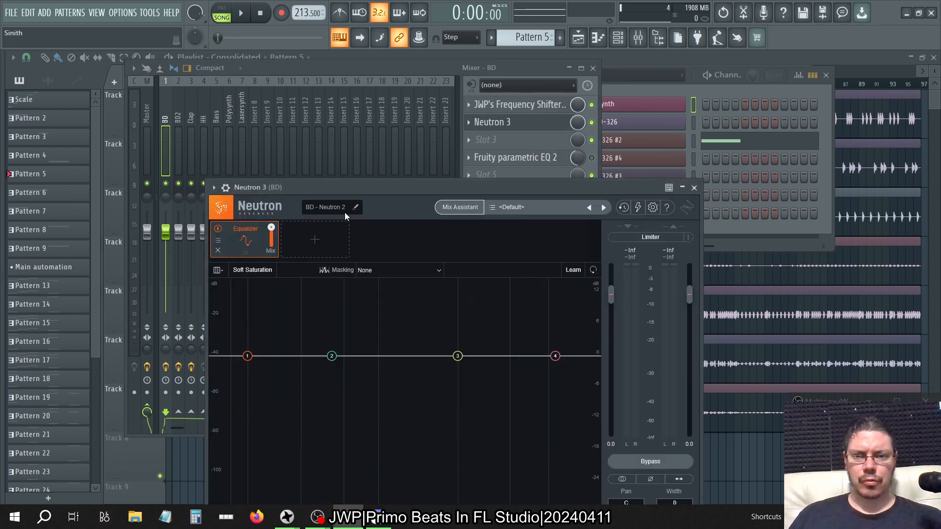
Add Neutron 3 from the plugin database to the BD2 track and close both open Neutron 3 windows.
key(alt+F8)
key(alt+F8)
key(alt+F8)
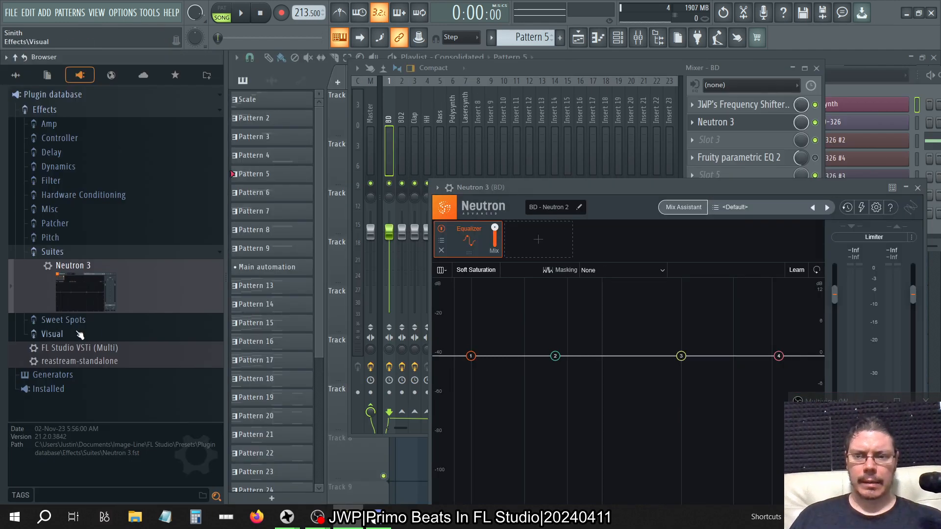
drag(94, 294, 180, 119)
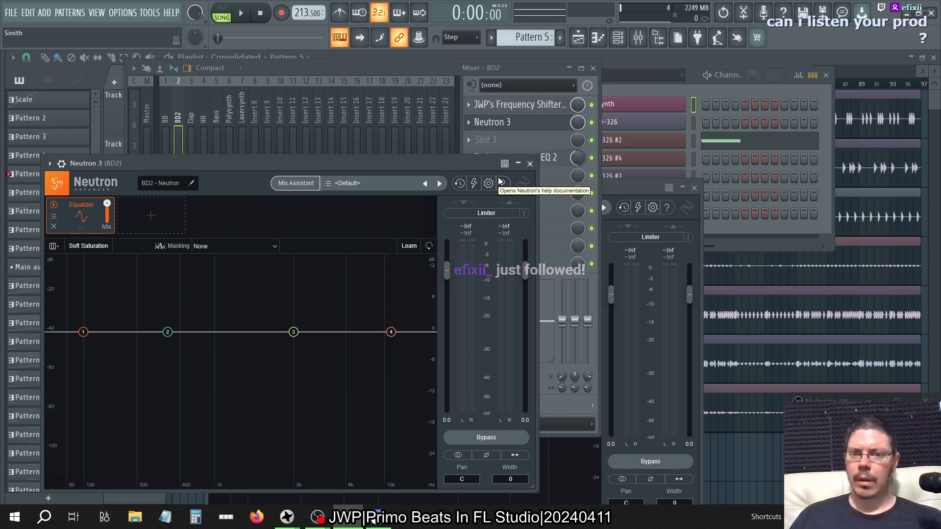
click(531, 164)
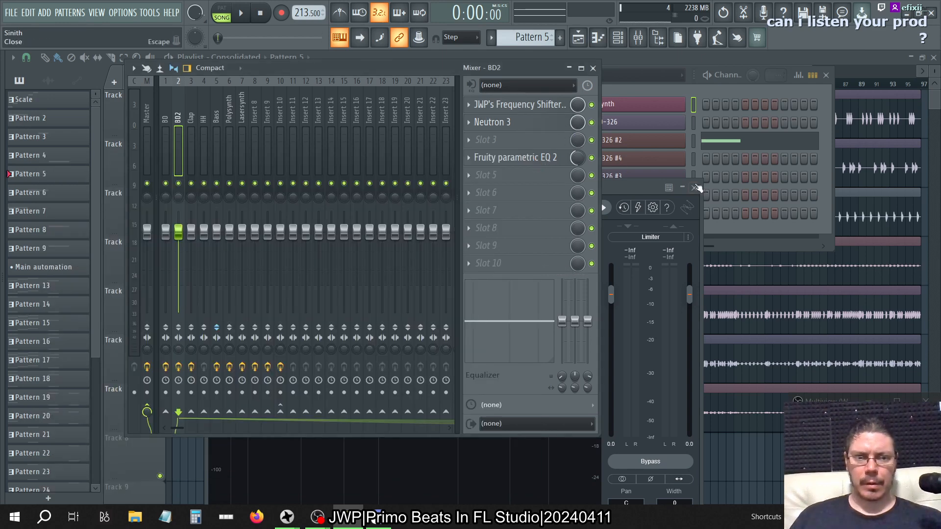
click(694, 187)
Select the Clap track and add Neutron 3 to its slot 2.
click(219, 112)
click(191, 112)
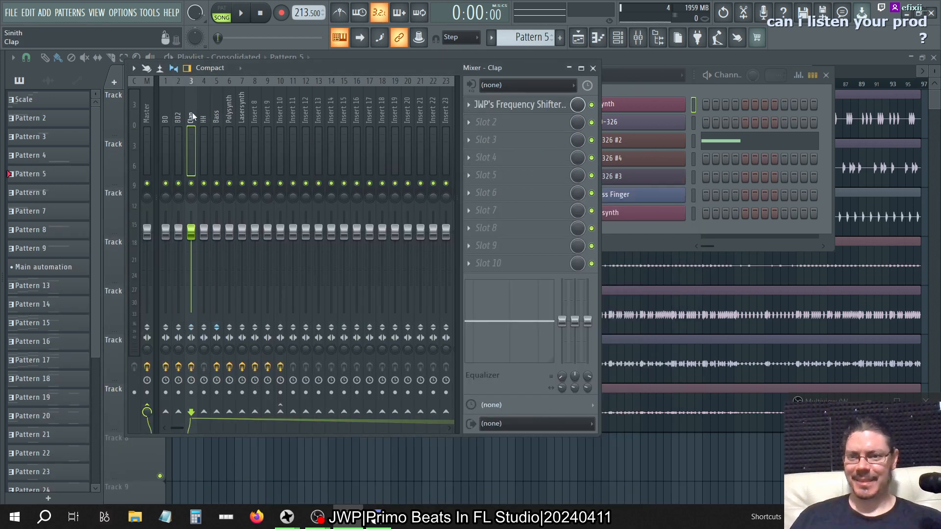
drag(76, 265, 510, 128)
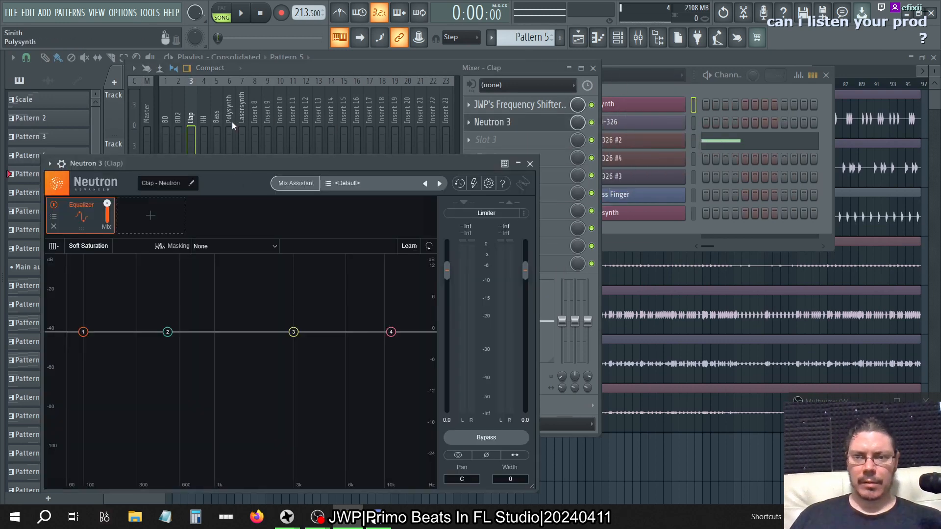
Select the HH track and add Neutron 3 to it from the plugin database.
click(231, 122)
click(192, 128)
click(205, 125)
mouse_move(1, 283)
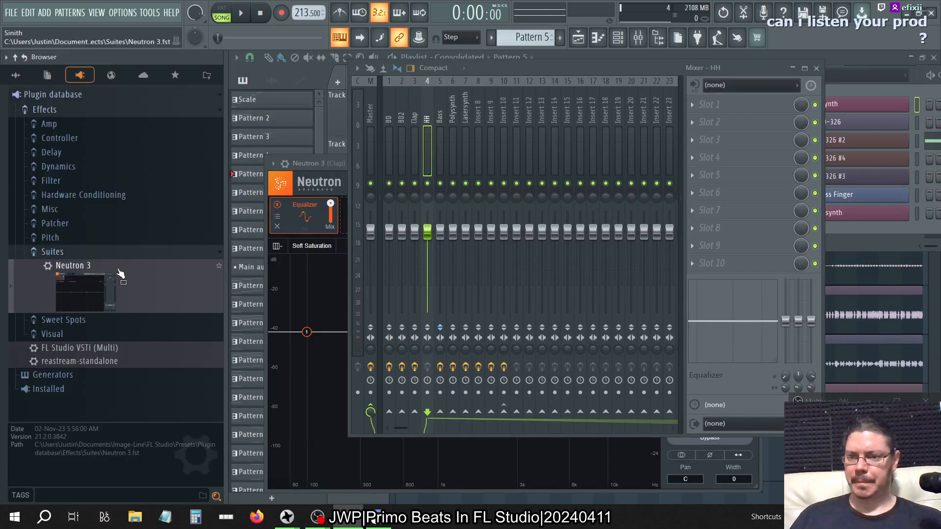
drag(120, 274, 204, 113)
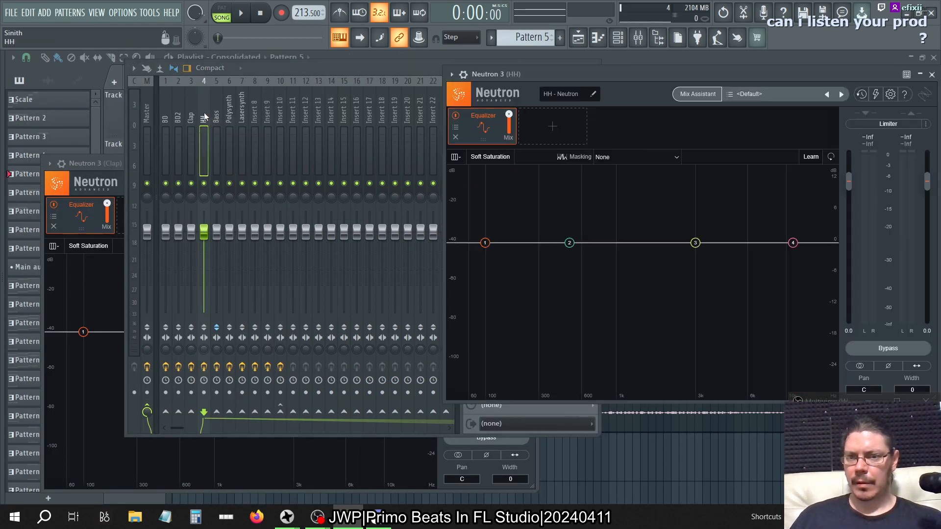
Add Neutron 3 to the Polysynth track and move it up to slot 2, right after Patcher.
click(217, 102)
mouse_move(1, 196)
drag(178, 269, 229, 117)
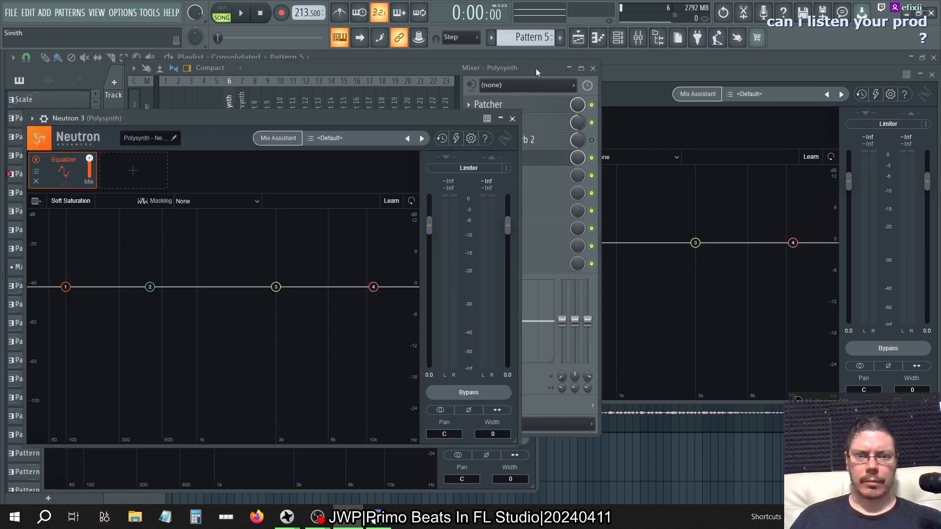
click(536, 72)
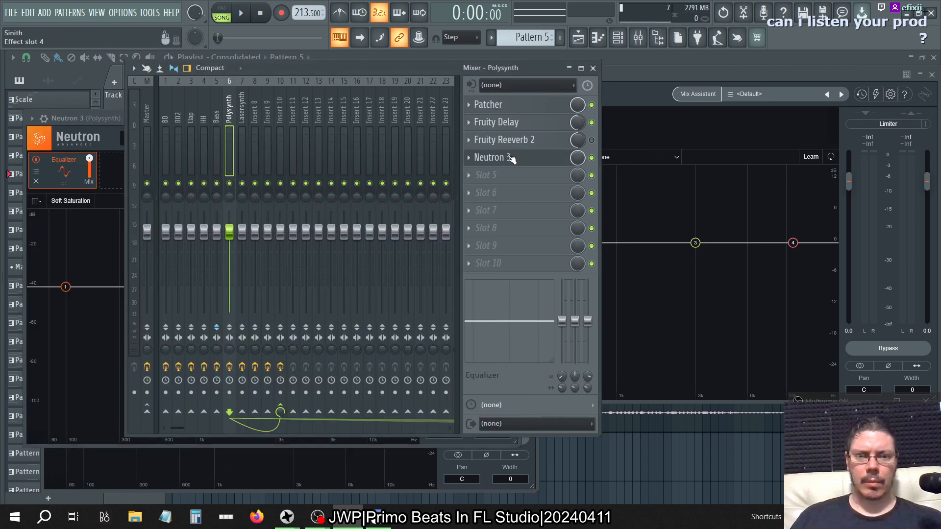
drag(510, 158, 511, 122)
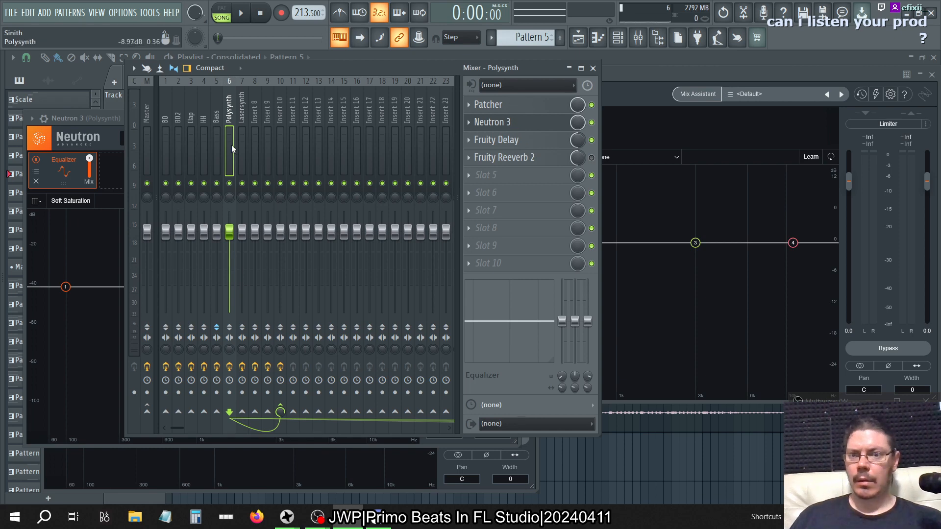
Add Neutron 3 to the Lasersynth track, close its window and place it in slot 3, before Fruity Reeverb 2.
click(253, 105)
click(243, 108)
mouse_move(2, 235)
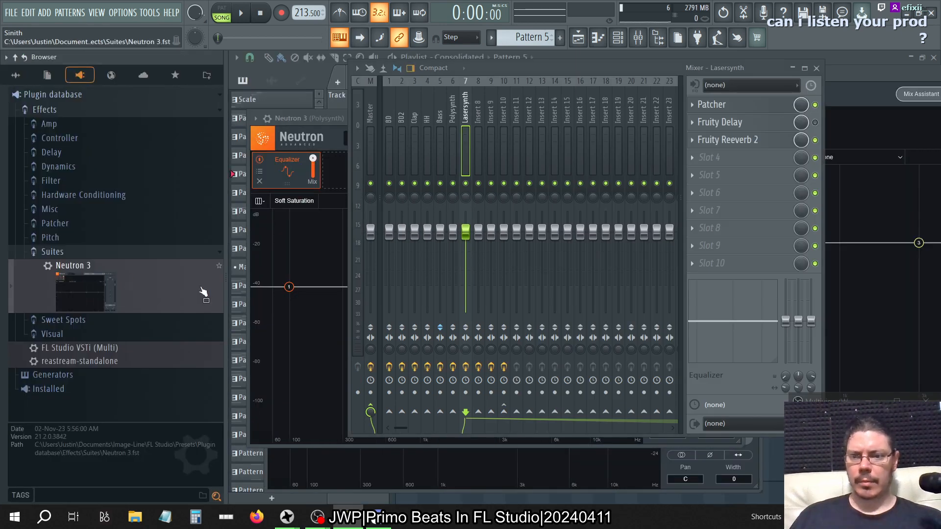
drag(203, 293, 239, 113)
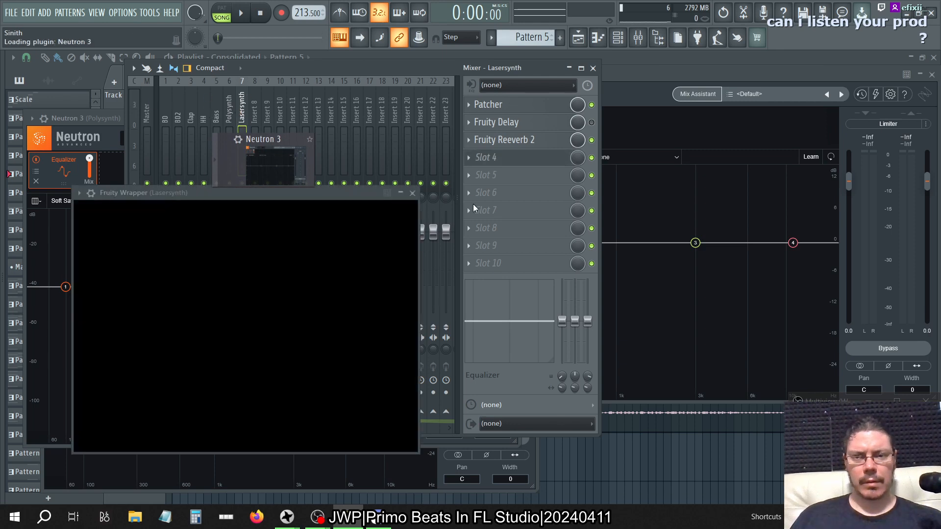
scroll(513, 157, up, 4)
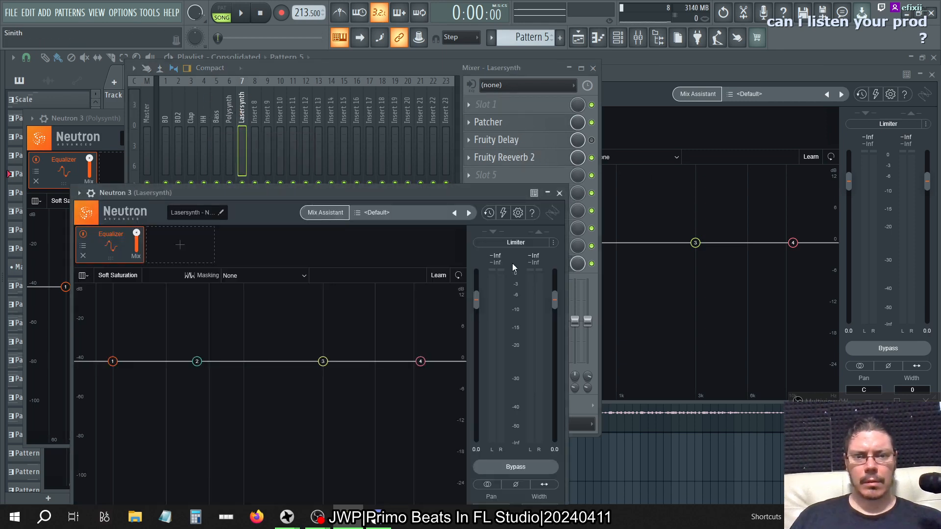
click(560, 193)
drag(526, 270, 526, 141)
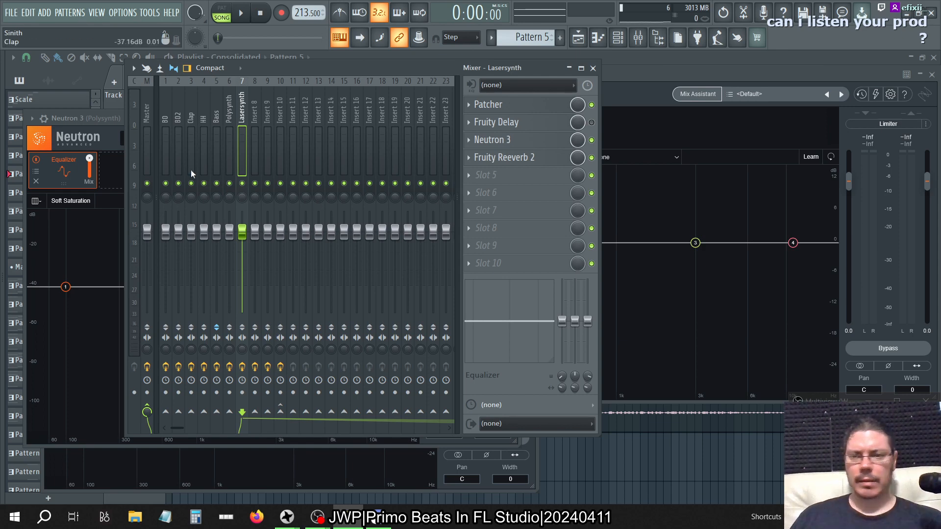
Check the effect slots from BD through Polysynth, then add Neutron 3 to slot 2 of the Bass track and close its window.
click(165, 117)
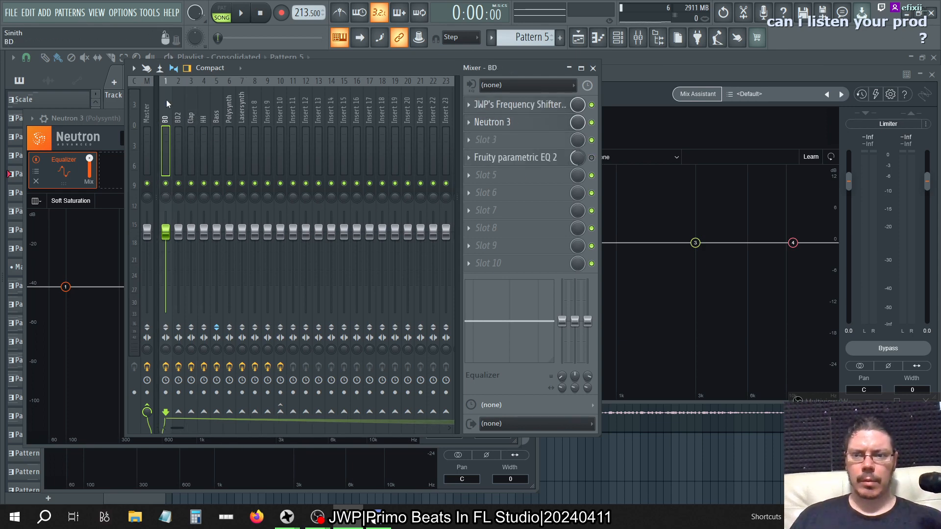
click(178, 118)
click(190, 117)
click(203, 118)
click(217, 118)
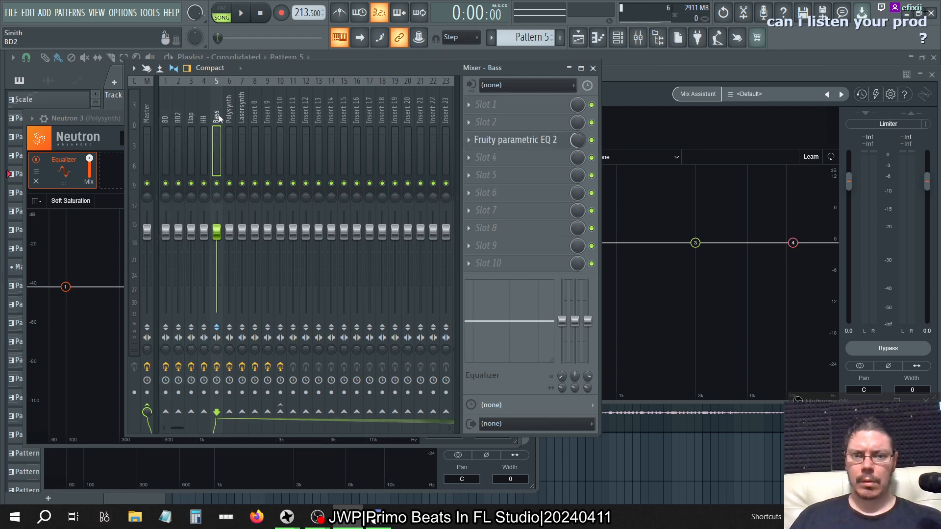
click(229, 118)
click(216, 117)
key(alt+F8)
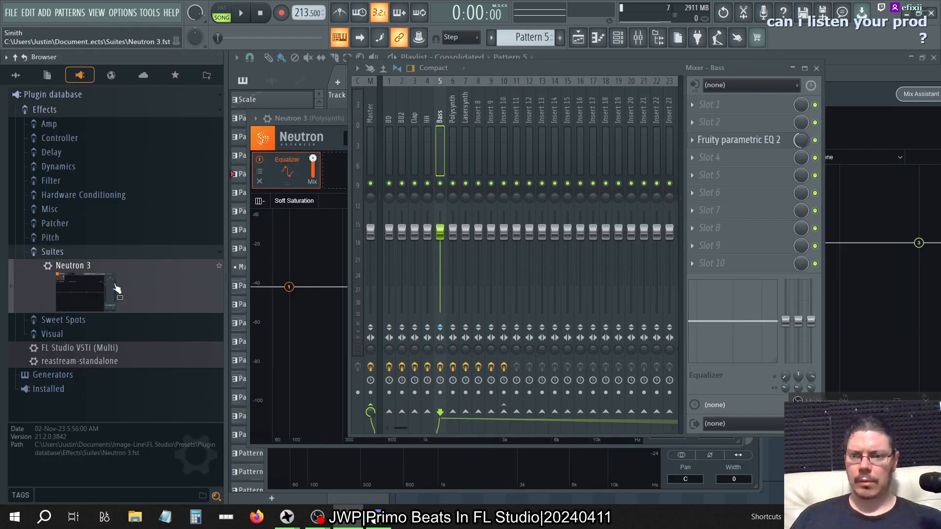
drag(117, 289, 503, 122)
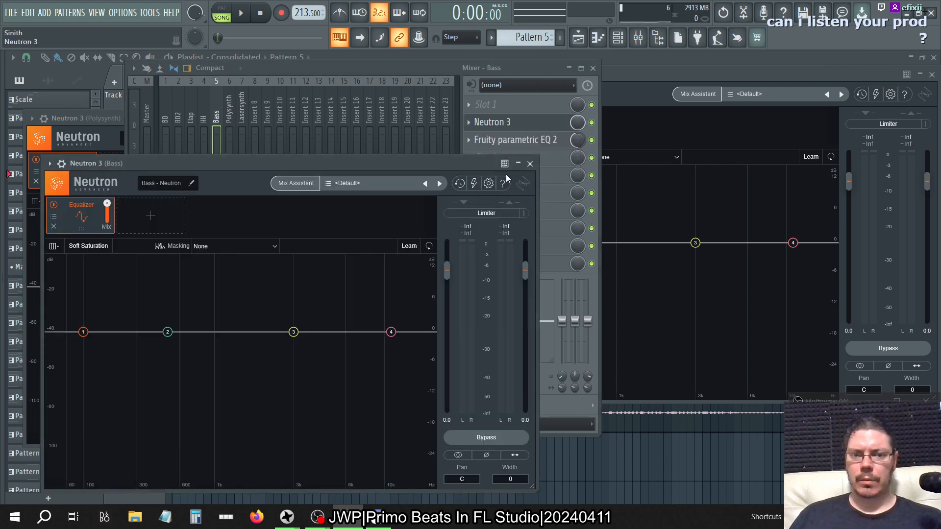
click(530, 163)
Show the playlist, switch from the Consolidated arrangement to "Arrangement", and select all its clips.
click(578, 38)
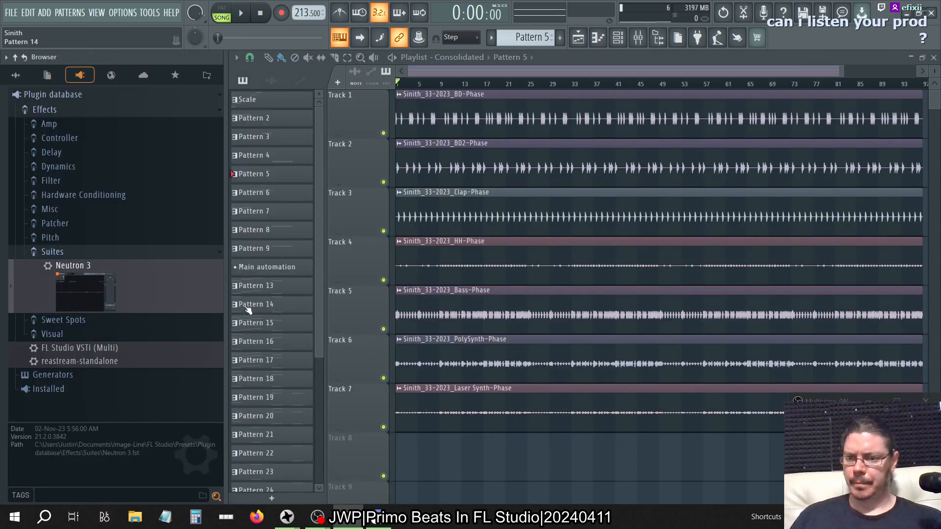
mouse_move(1, 344)
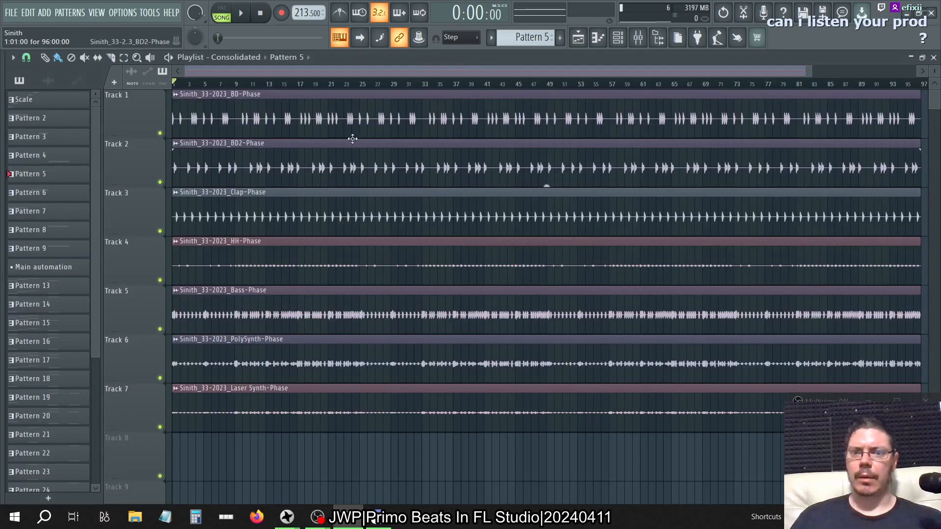
click(248, 59)
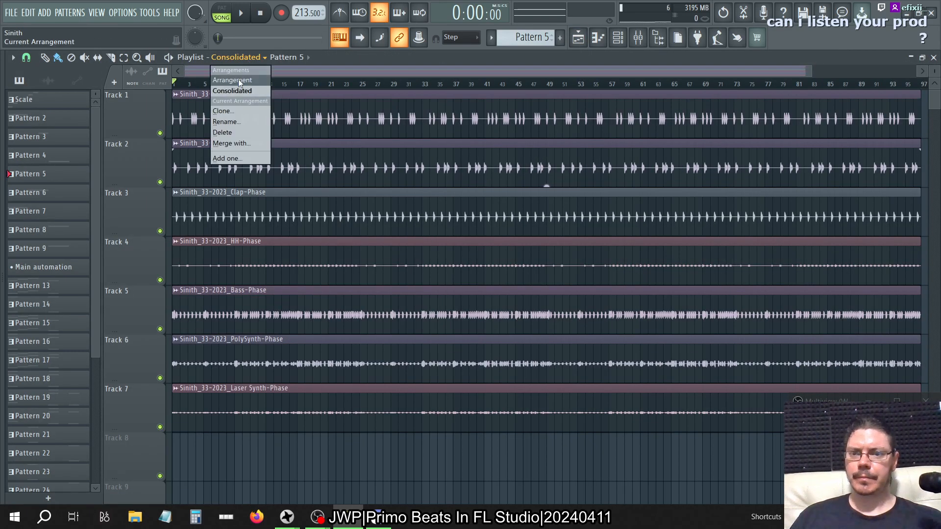
click(235, 79)
key(ctrl+a)
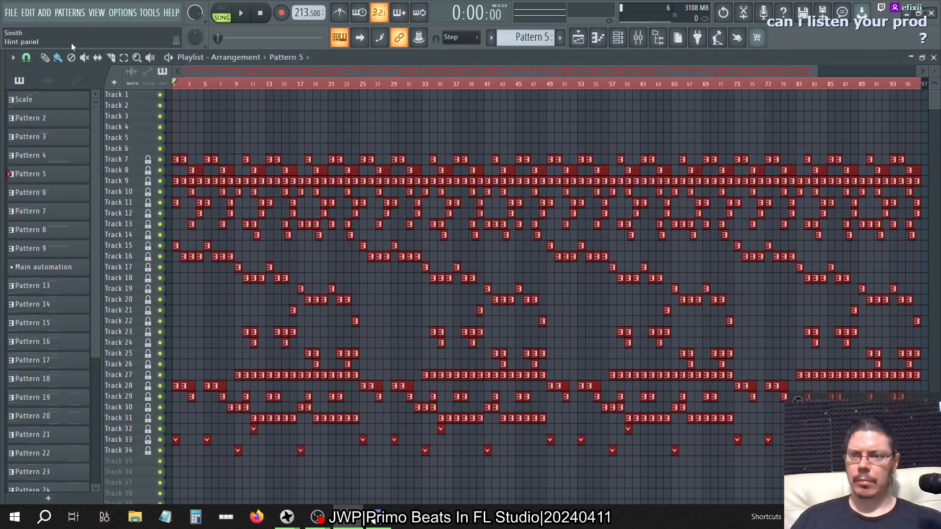
click(14, 58)
mouse_move(21, 84)
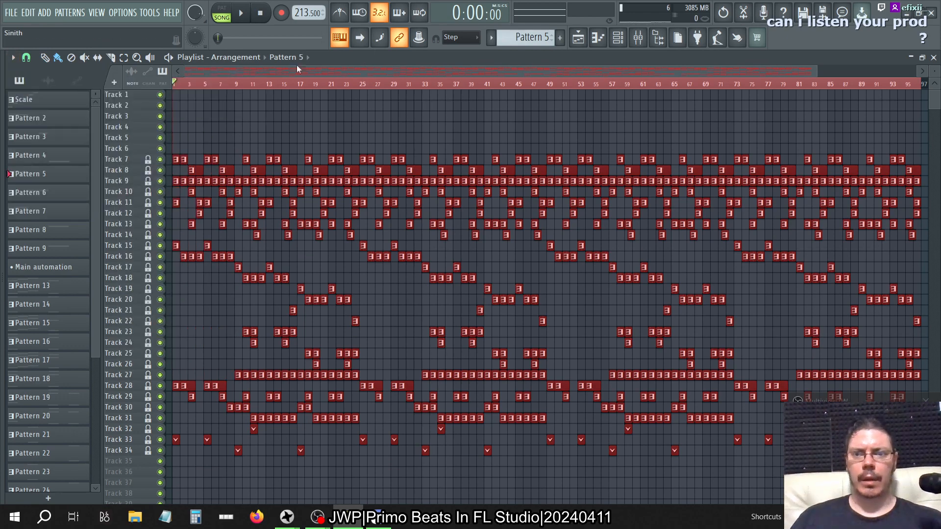
Clone the current playlist arrangement and name the copy "Merged".
click(247, 59)
click(236, 109)
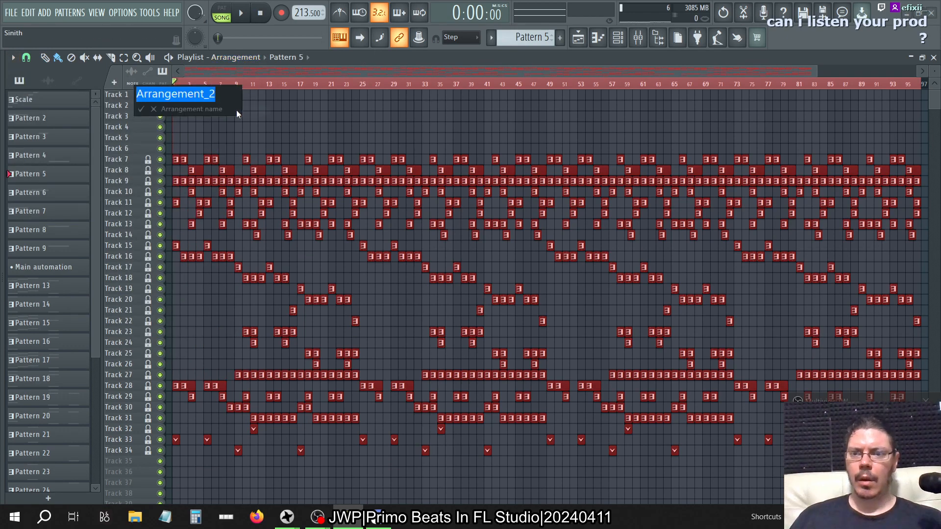
text(meRGER)
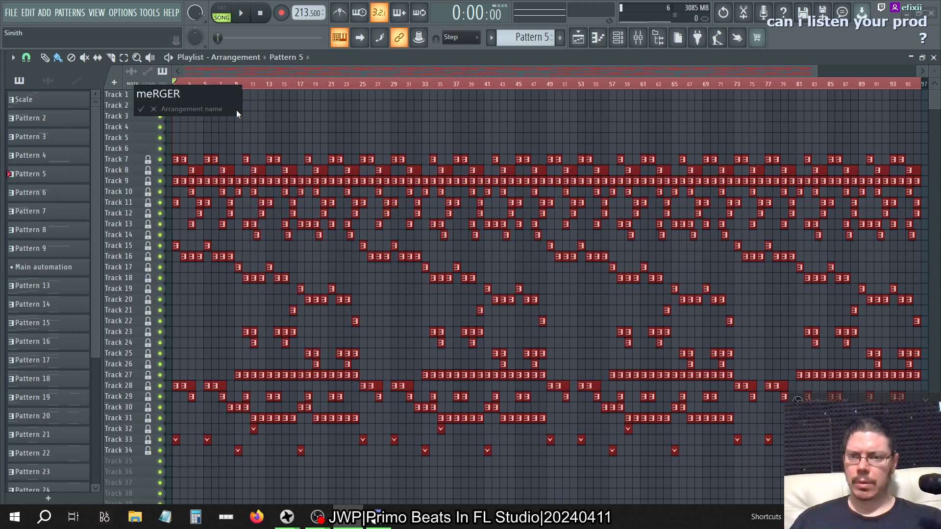
key(BackSpace)
key(BackSpace)
key(BackSpace)
key(BackSpace)
key(BackSpace)
key(BackSpace)
text(Merge)
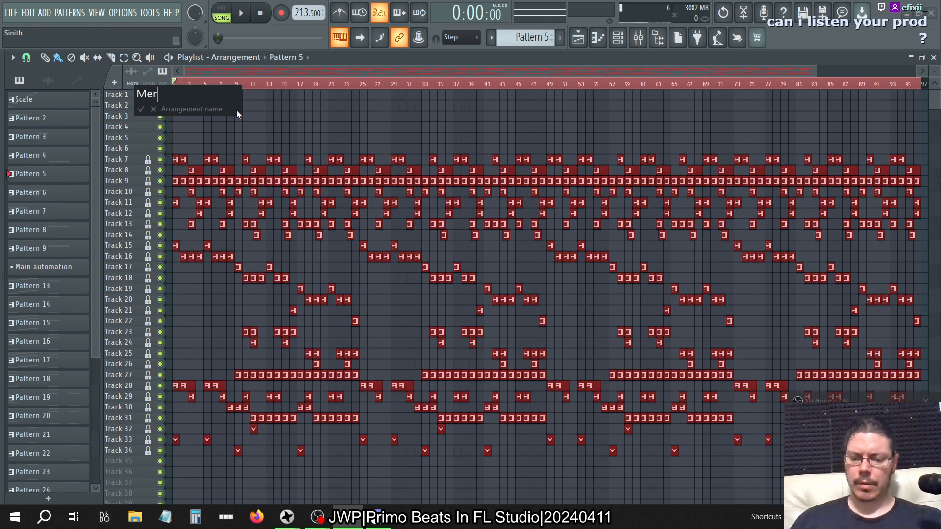
text(d)
key(Return)
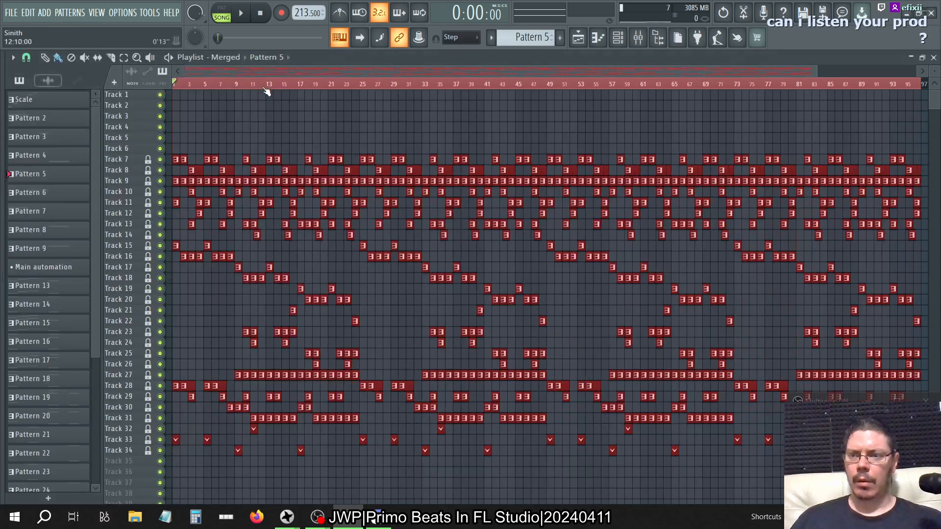
Try to merge all selected clips in the Merged arrangement.
click(12, 58)
mouse_move(23, 83)
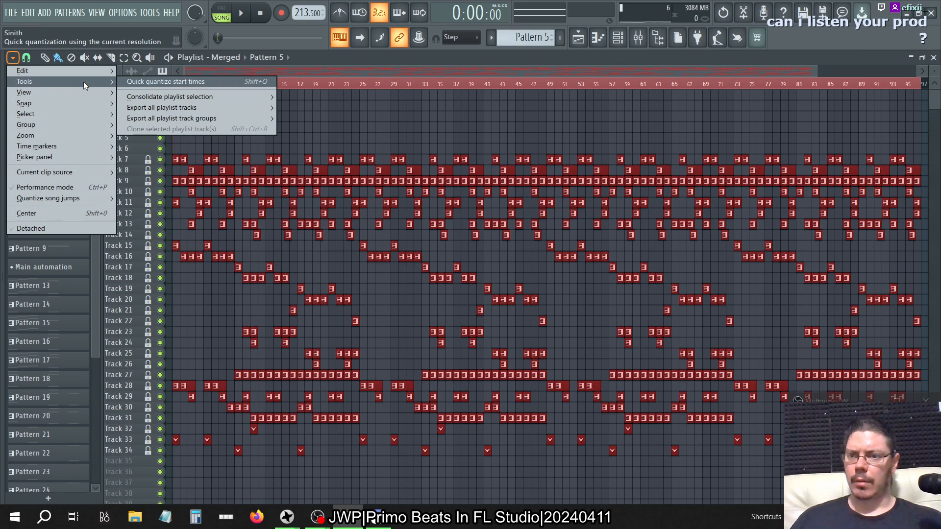
mouse_move(77, 72)
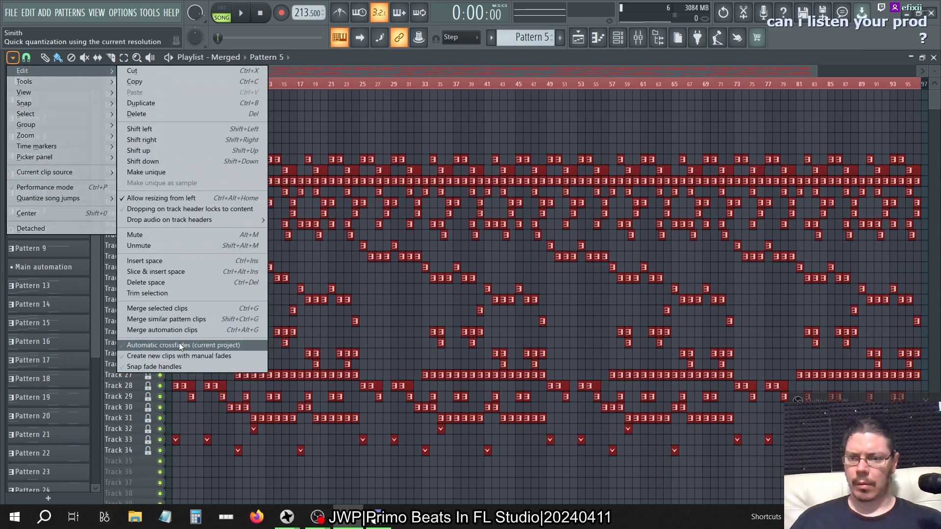
click(169, 307)
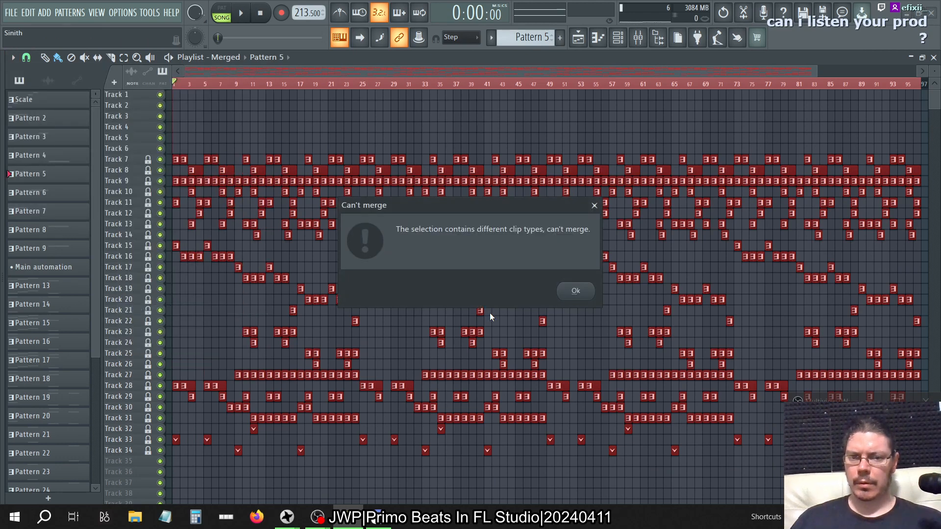
click(591, 296)
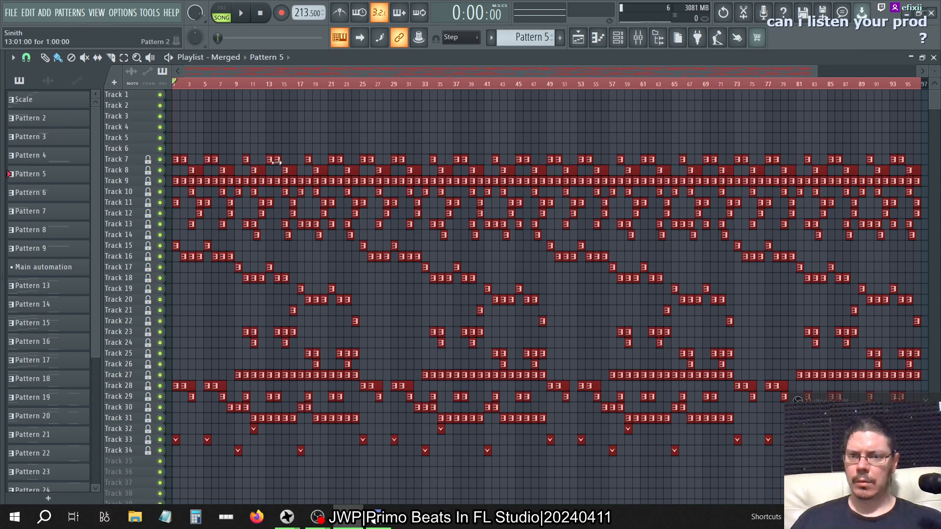
scroll(206, 140, down, 4)
scroll(205, 140, up, 4)
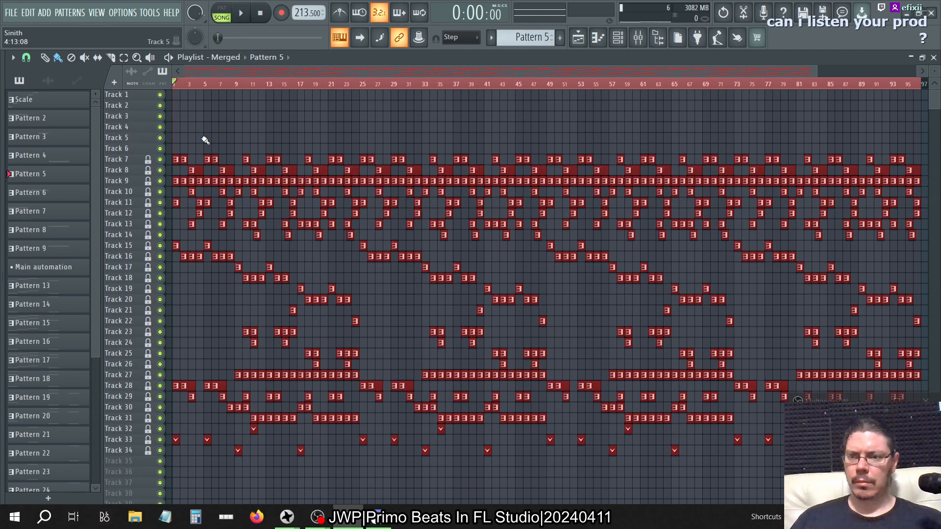
click(30, 15)
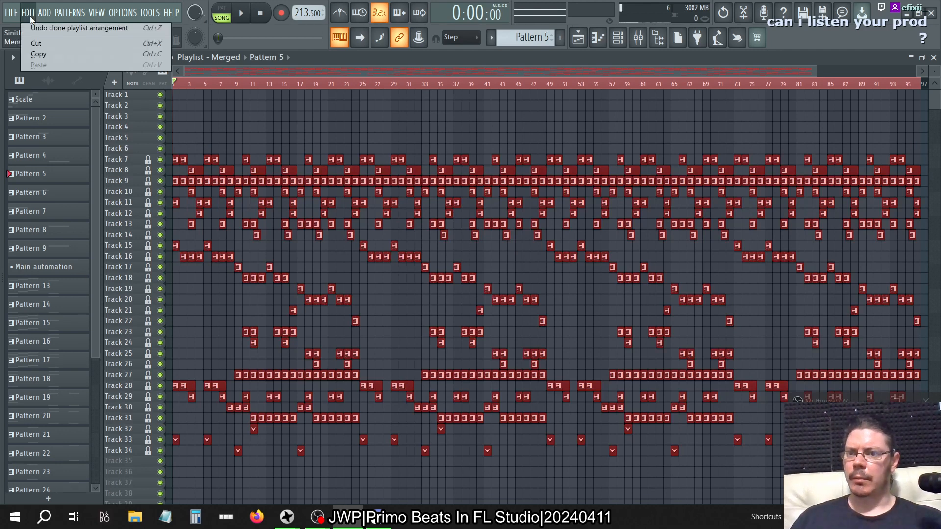
click(31, 16)
key(alt+F8)
key(alt+F8)
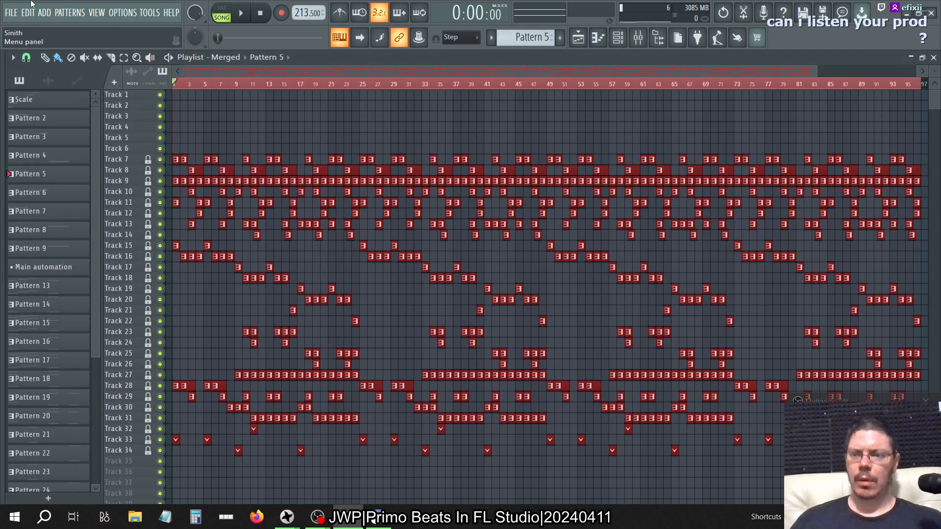
Try again to merge the selected clips of the Merged arrangement.
click(12, 57)
mouse_move(28, 72)
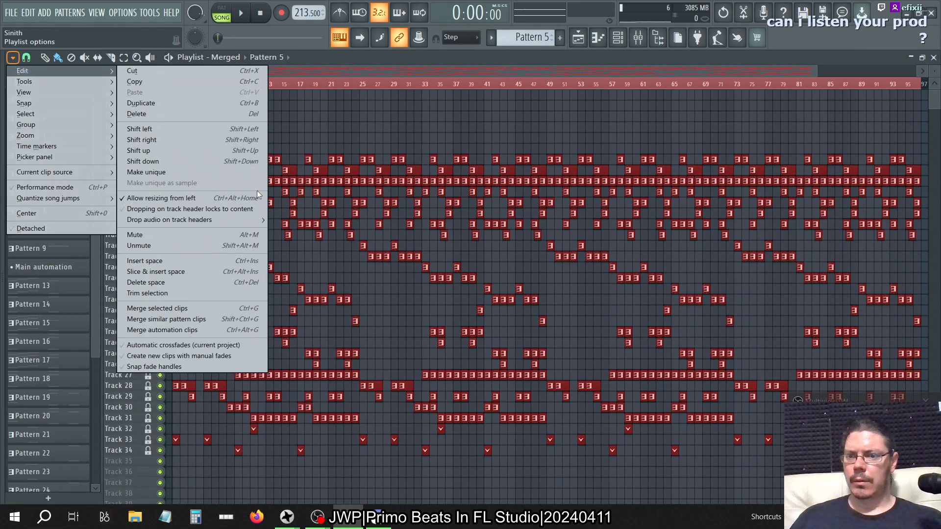
click(191, 308)
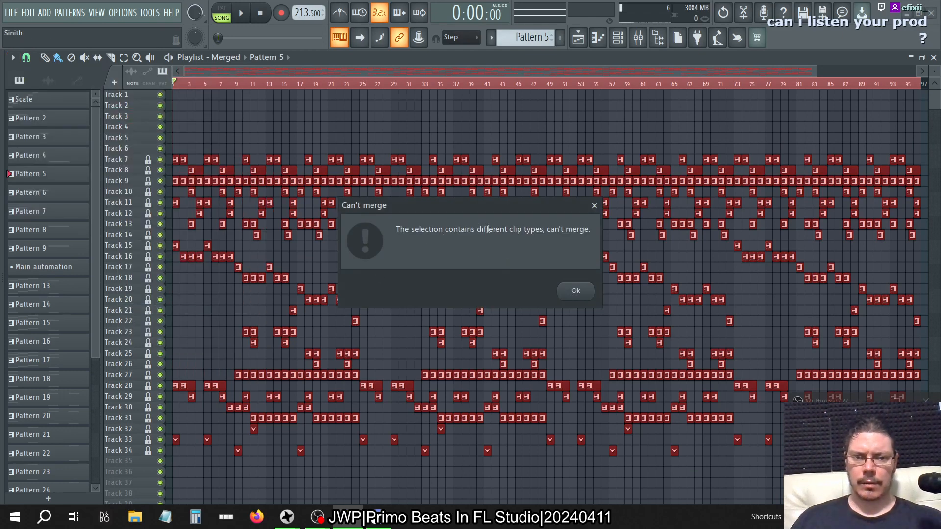
click(587, 299)
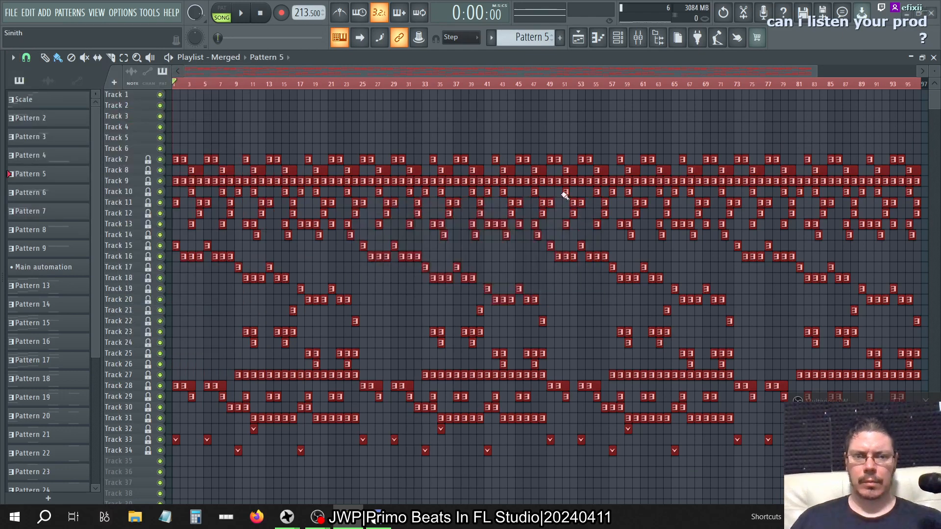
Examine the clips of the Merged arrangement on tracks 7 to 34 from bar 1 to its end.
scroll(547, 160, down, 4)
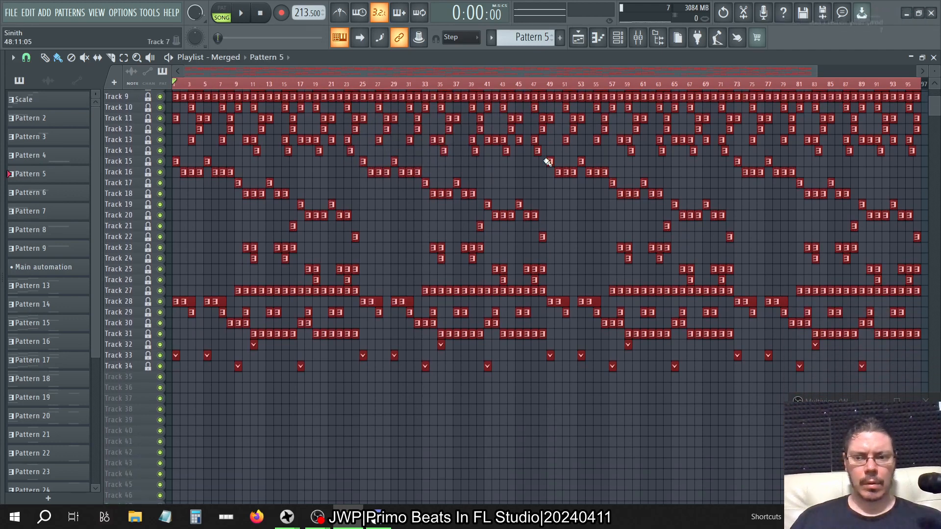
scroll(819, 72, down, 1)
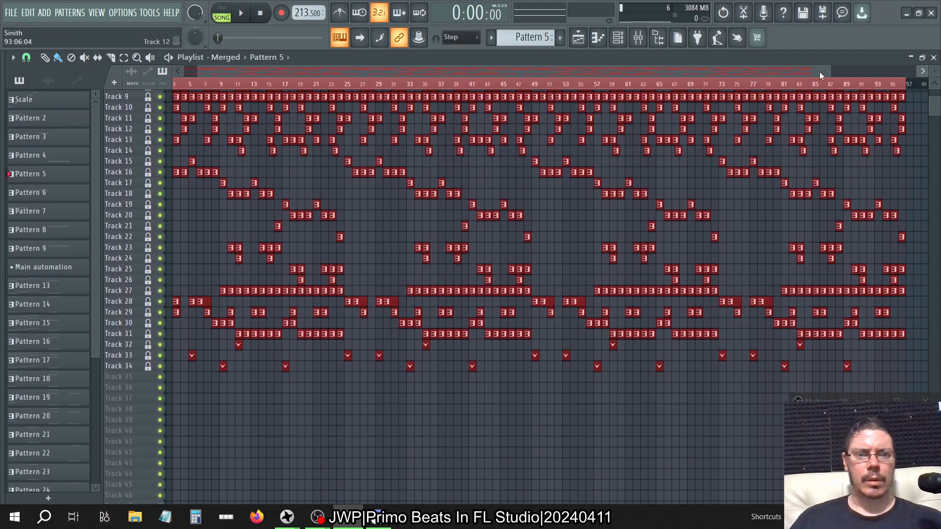
drag(807, 75, 670, 91)
drag(811, 76, 264, 140)
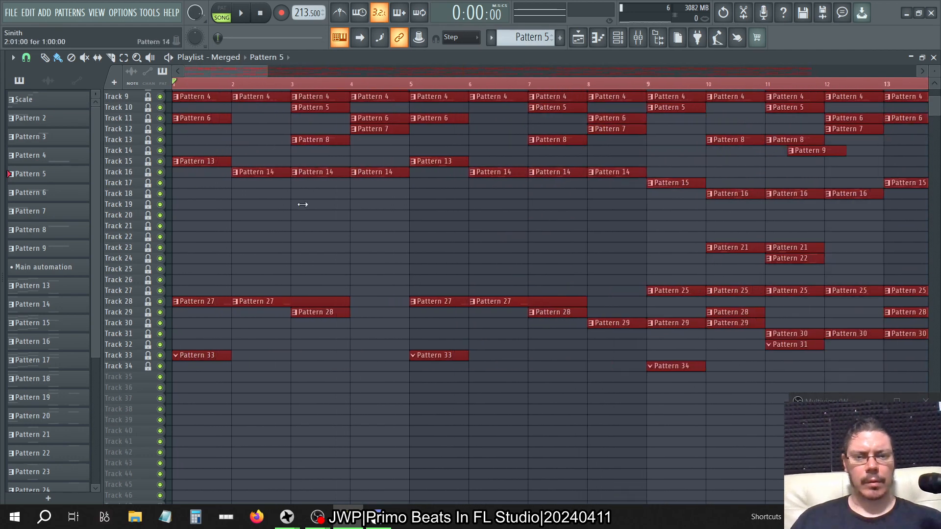
scroll(347, 346, up, 4)
scroll(348, 348, down, 5)
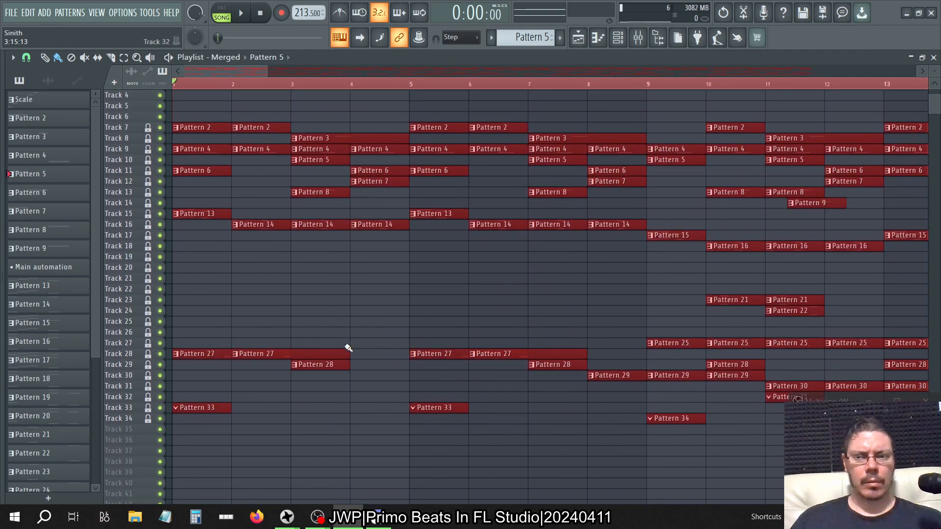
scroll(348, 347, right, 10)
scroll(348, 347, left, 6)
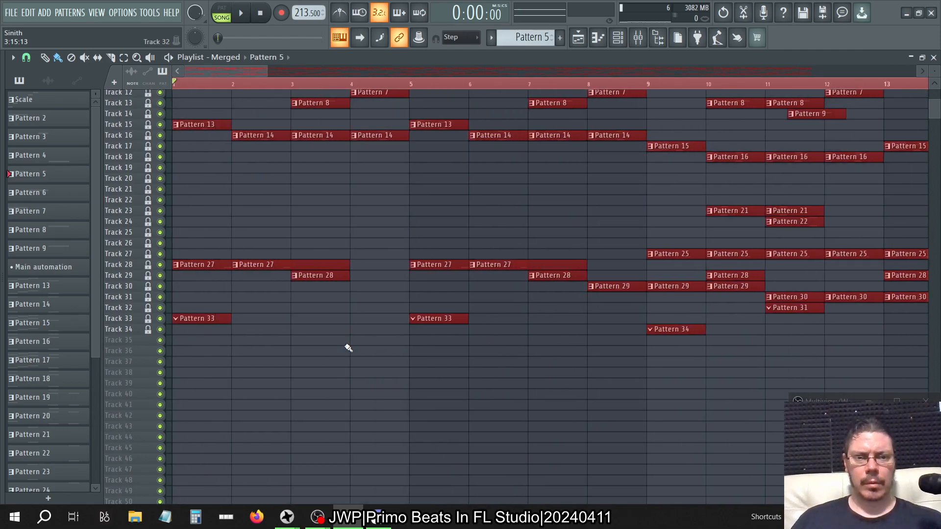
scroll(349, 348, left, 10)
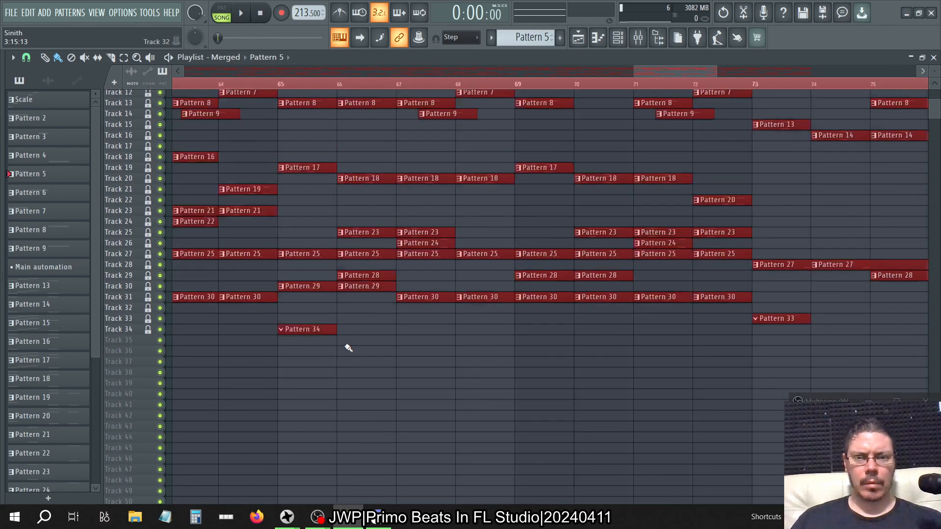
scroll(349, 348, right, 20)
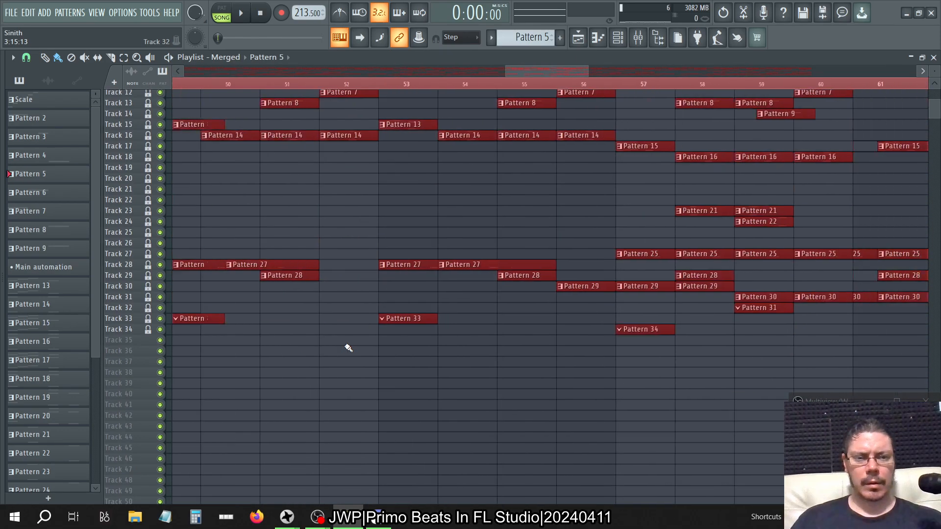
scroll(348, 348, right, 20)
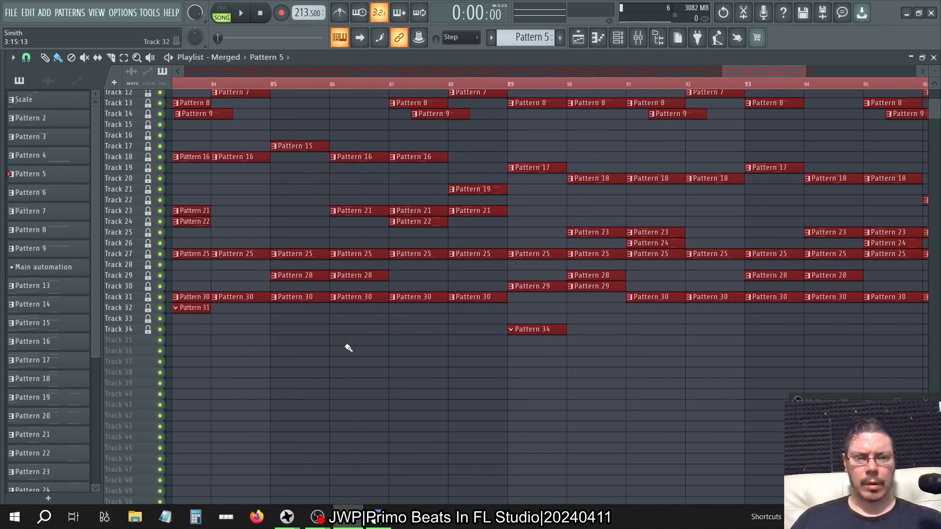
scroll(348, 348, up, 2)
scroll(348, 348, up, 3)
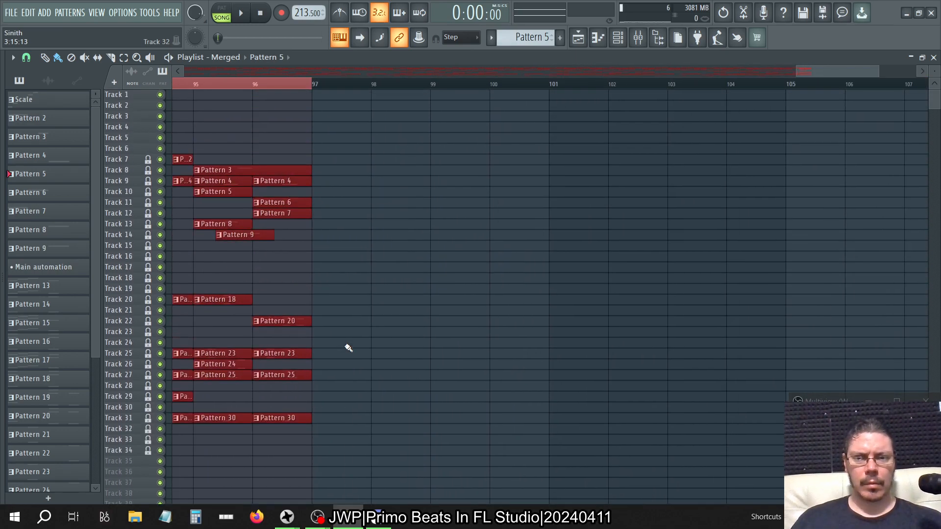
key(Home)
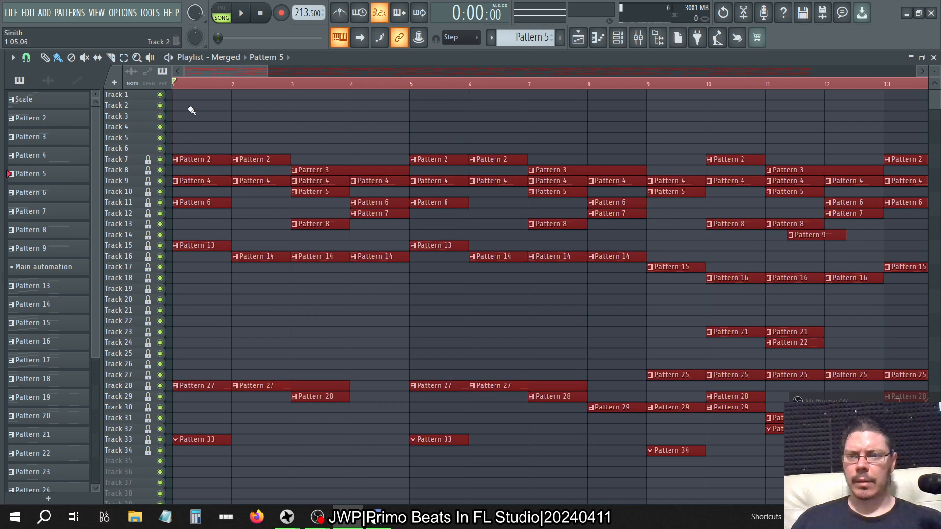
Select all clips in the Merged arrangement and merge the selected clips into one pattern clip.
drag(211, 152, 130, 81)
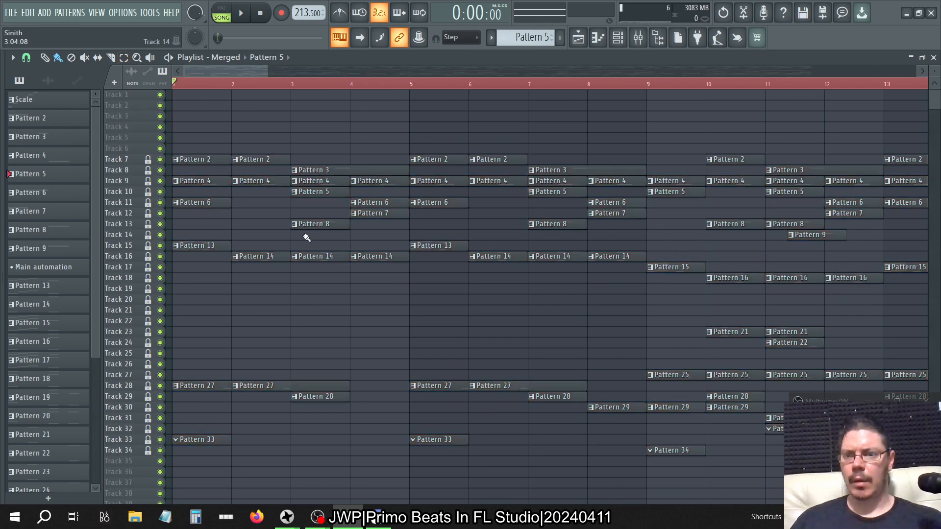
key(ctrl+a)
click(13, 57)
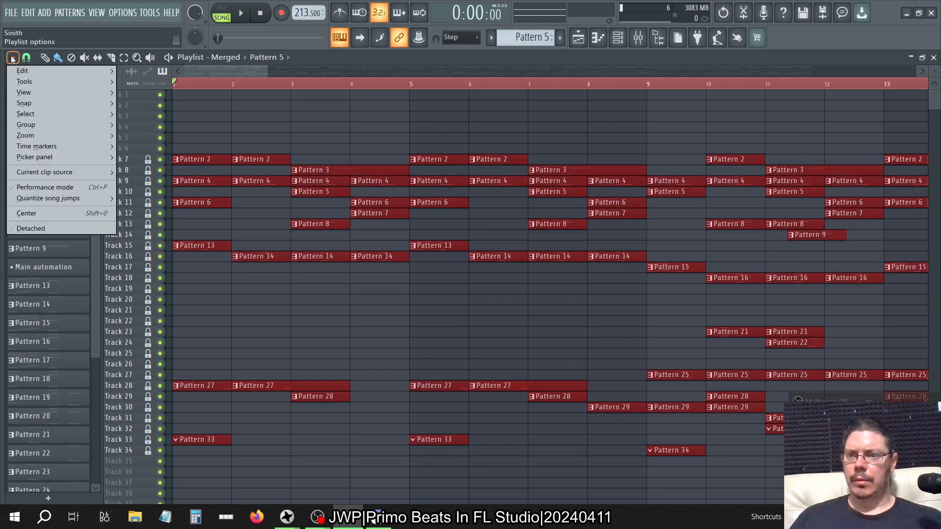
mouse_move(22, 75)
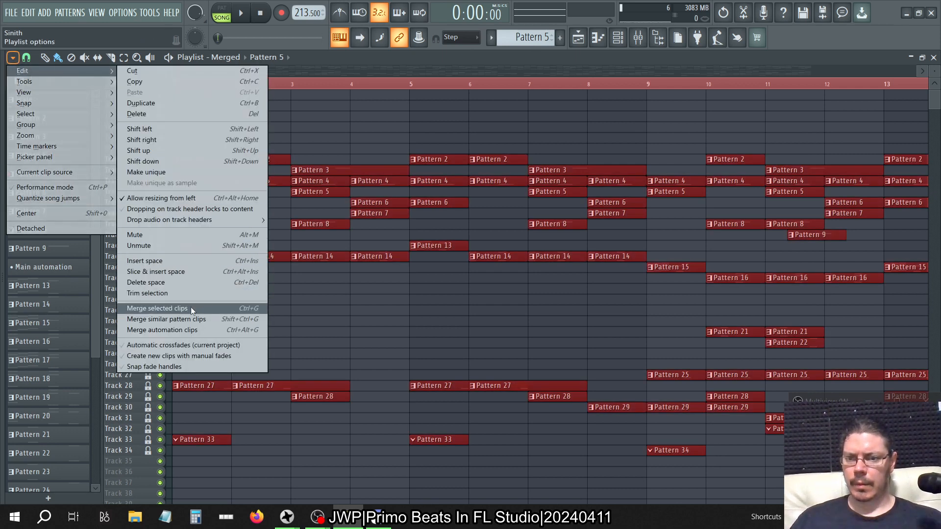
click(190, 307)
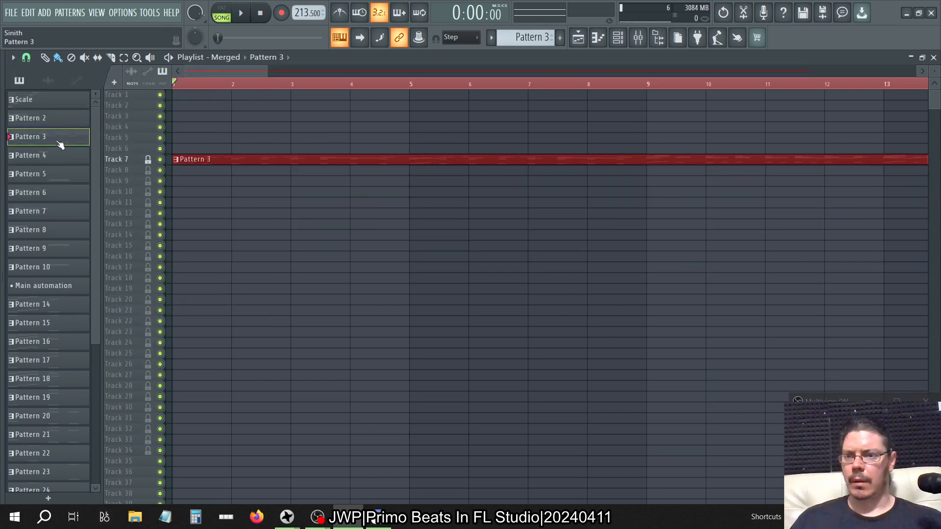
Clear the custom name of the "Main automation" pattern.
click(73, 285)
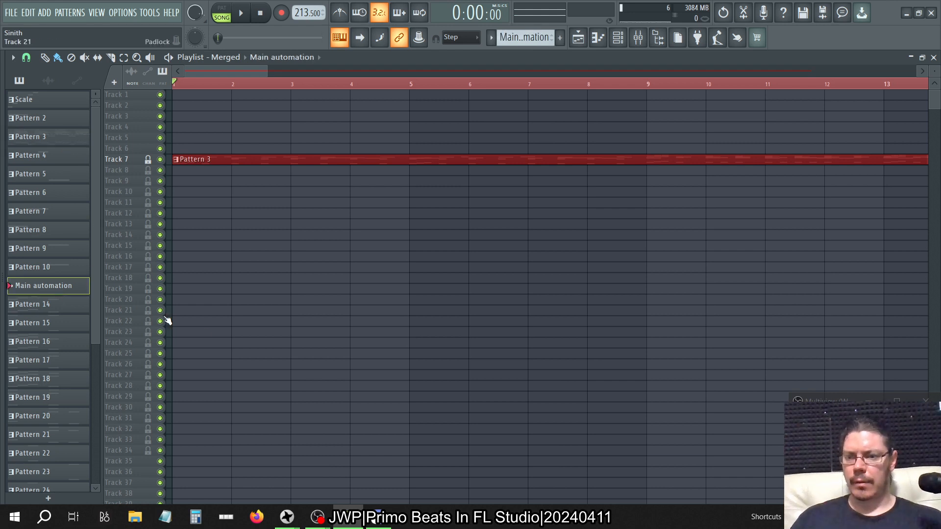
key(F2)
key(BackSpace)
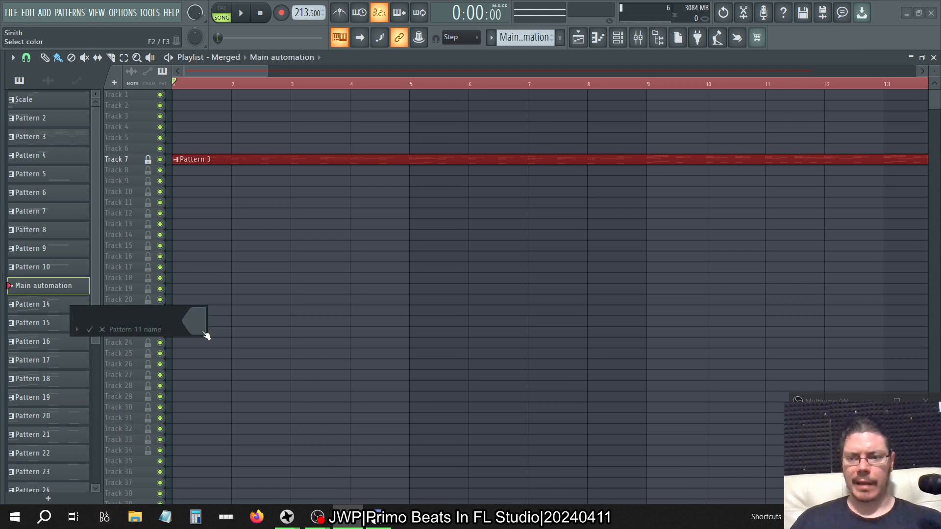
key(Return)
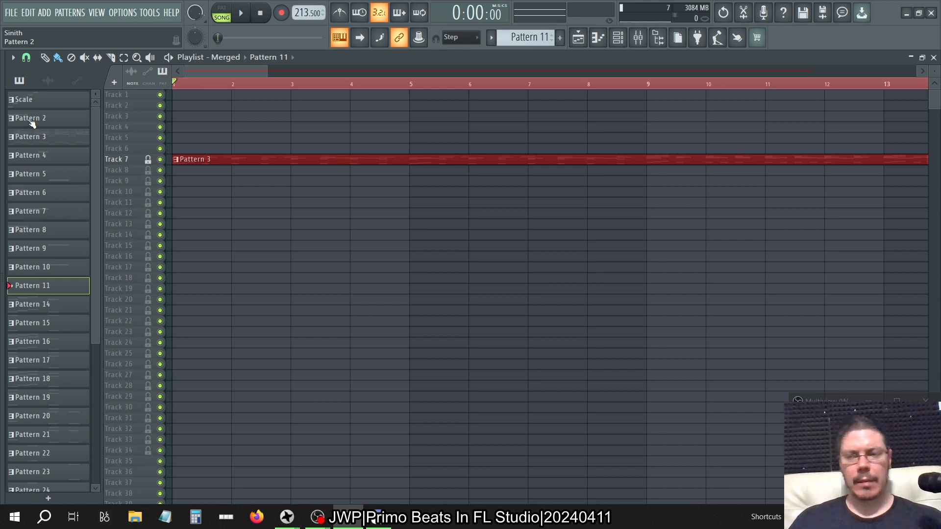
Move the merged Pattern 3 down the pattern list to slot 10.
click(59, 135)
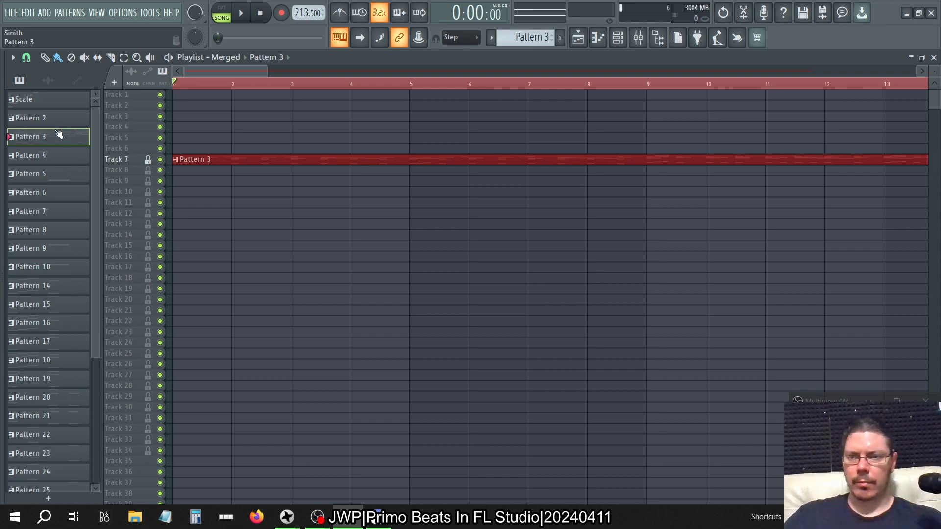
key(Down)
key(Down)
key(Down)
key(Down)
key(Down)
key(Down)
key(Down)
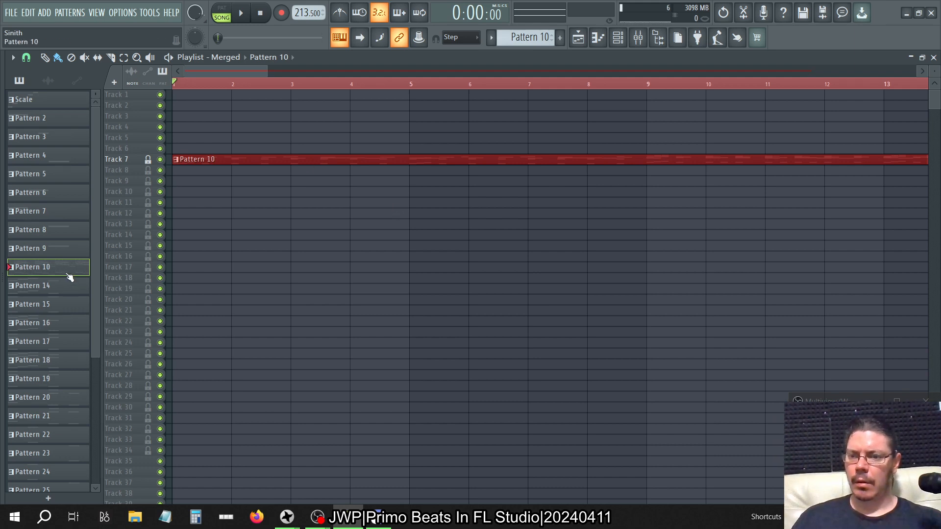
Examine the pattern options and the channel rack contents of the merged pattern.
click(528, 38)
click(645, 203)
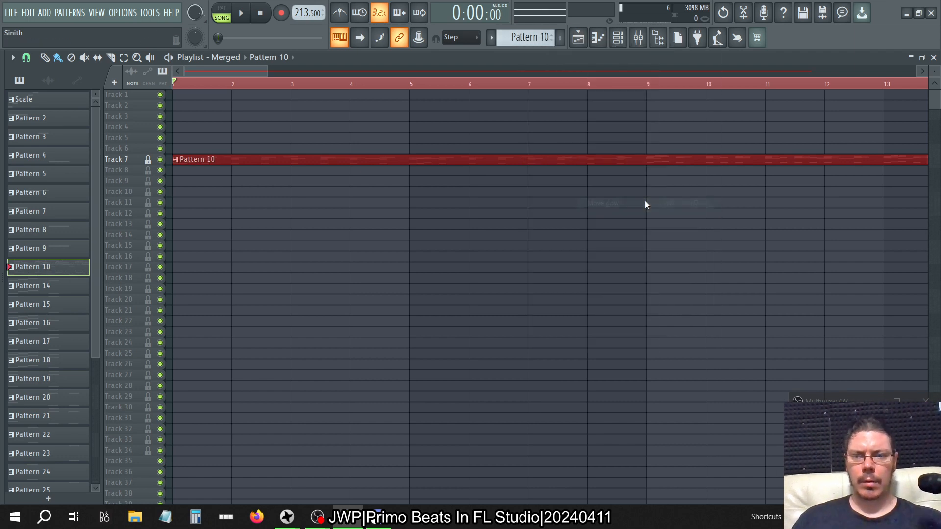
click(528, 37)
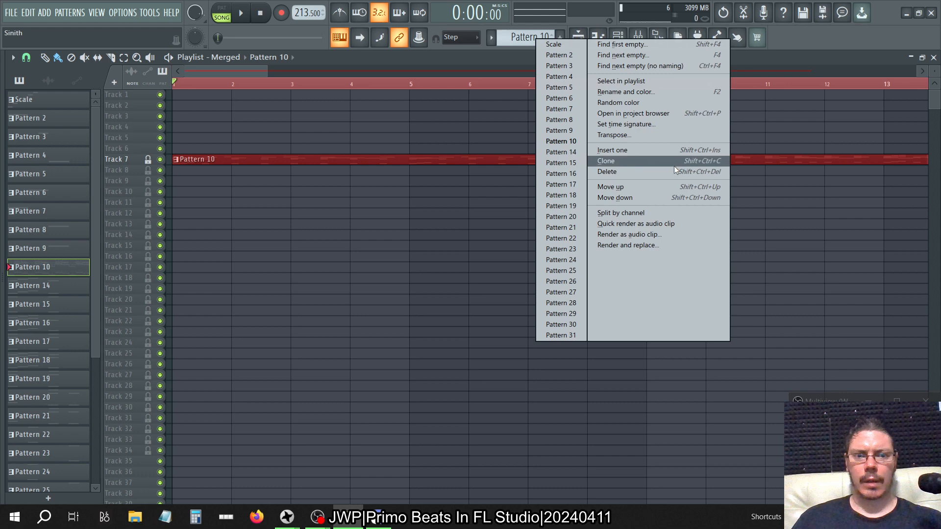
click(649, 199)
click(618, 37)
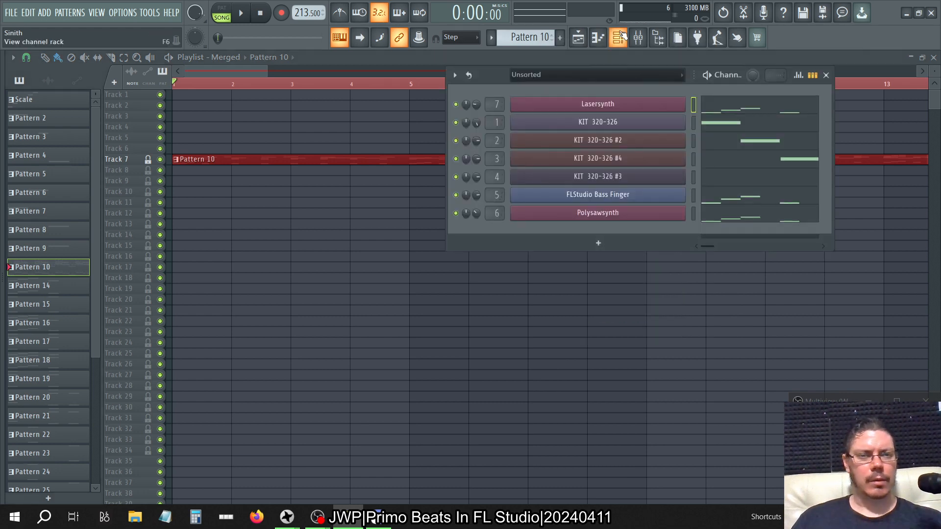
Move the merged Pattern 10 up to the first slot of the pattern list.
click(71, 276)
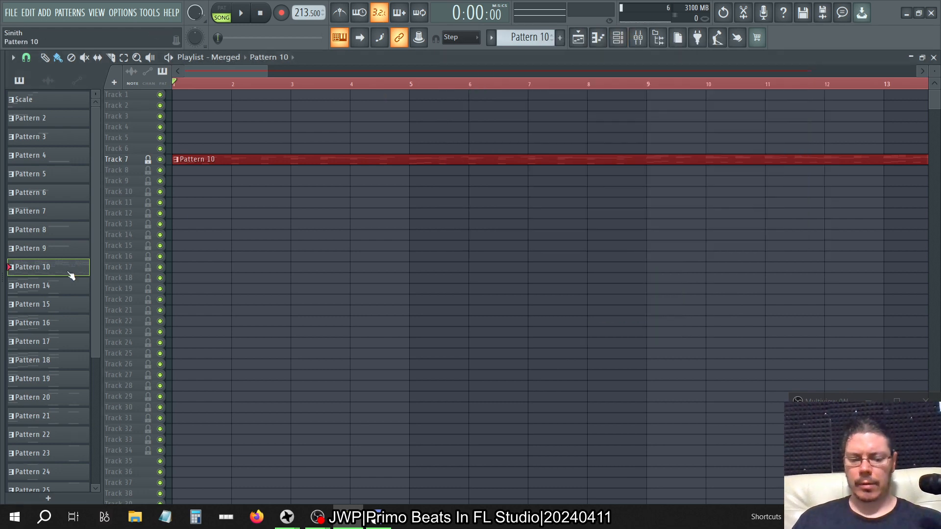
key(ctrl+shift+Up)
key(ctrl+shift+Up)
key(ctrl+shift+Up)
key(ctrl+shift+Up)
key(ctrl+shift+Up)
key(ctrl+shift+Up)
key(ctrl+shift+Up)
key(ctrl+shift+Up)
key(ctrl+shift+Up)
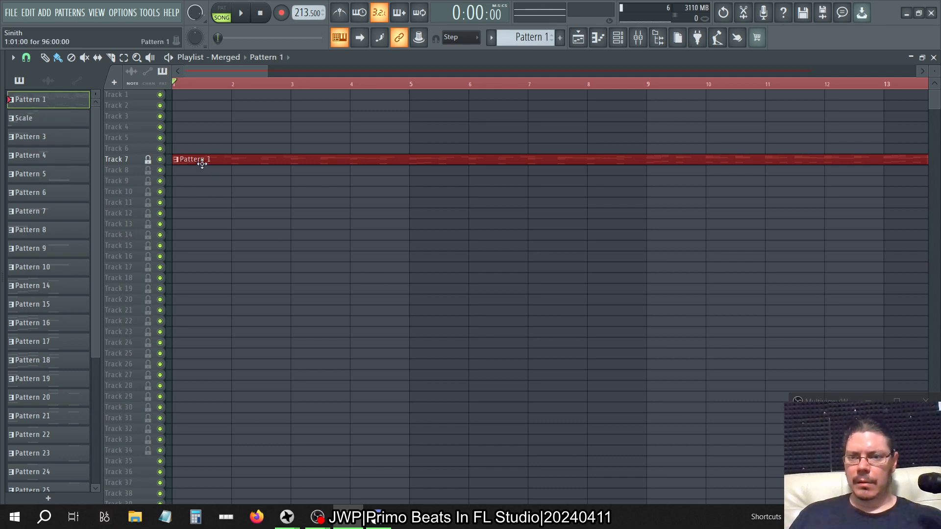
Move the merged clip to Track 1 at bar 1 and split Pattern 1 by channel.
drag(199, 160, 176, 95)
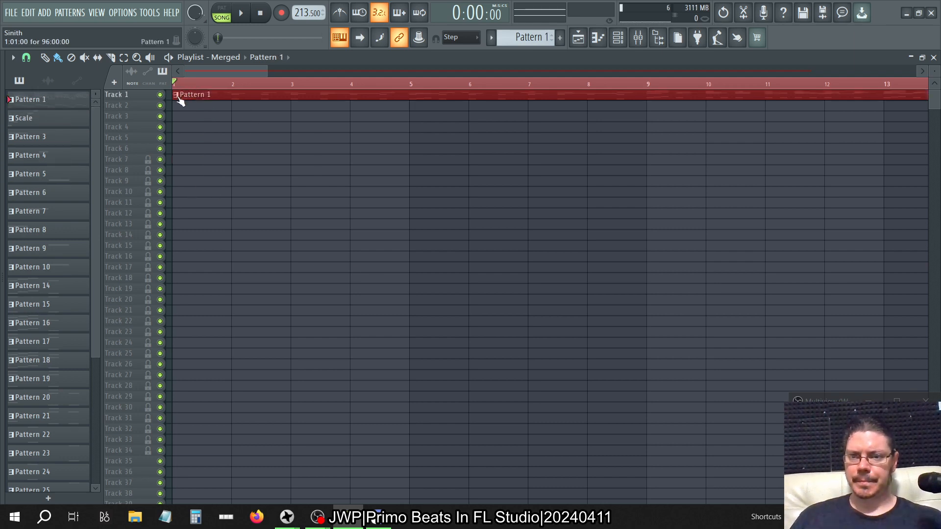
right_click(179, 97)
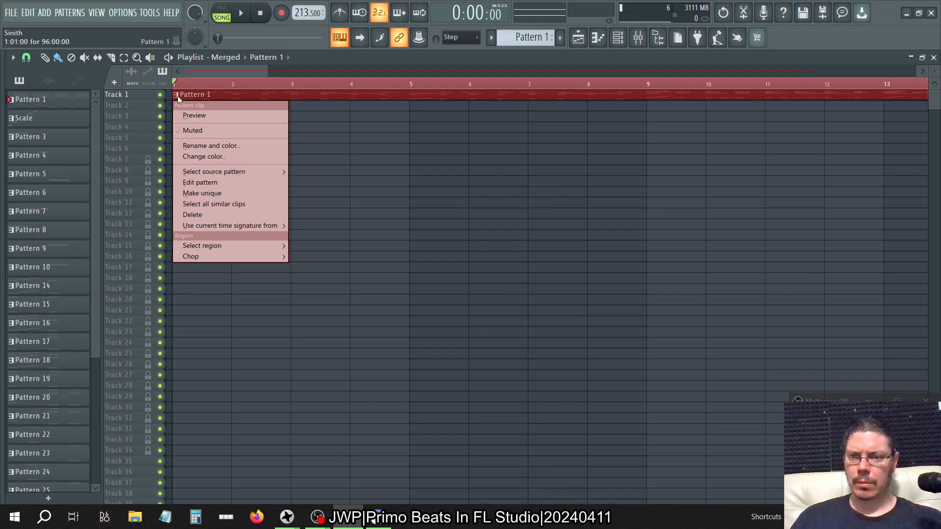
right_click(66, 97)
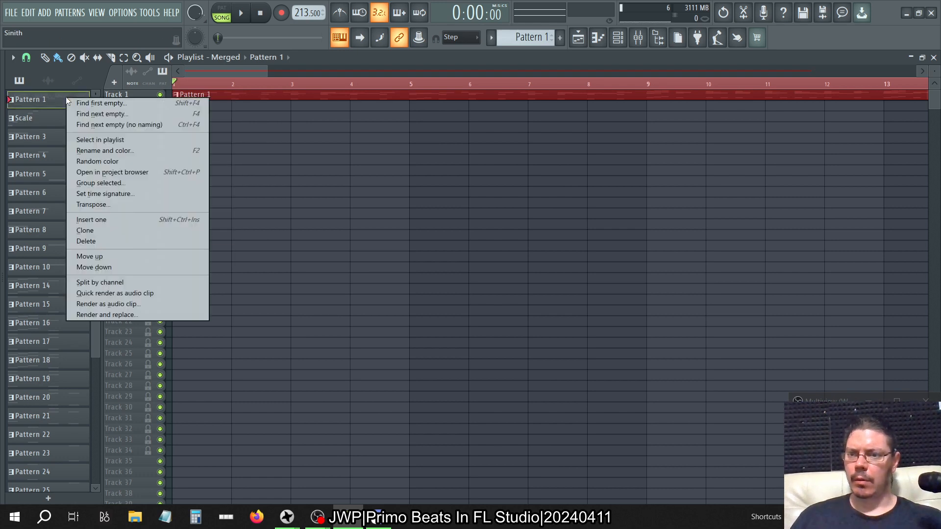
click(98, 282)
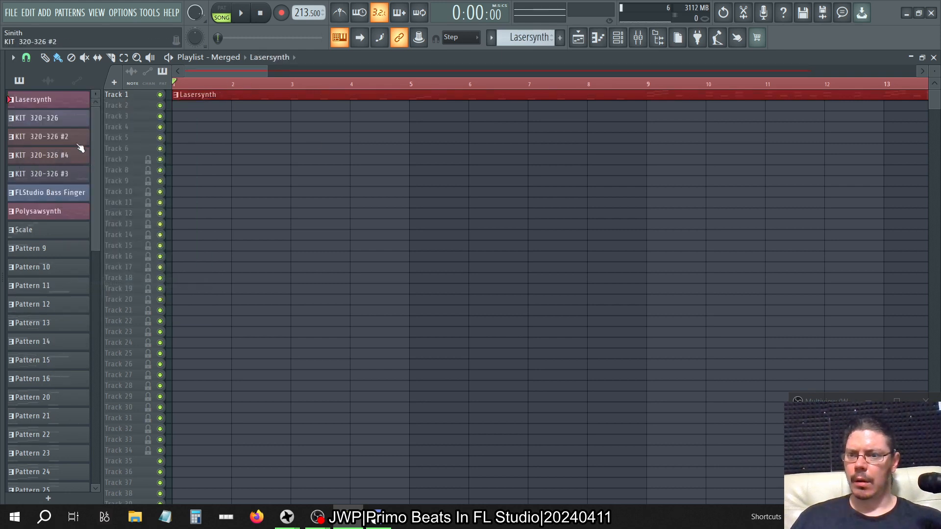
With the FLStudio Bass Finger pattern selected, add a MIDI Out channel to the channel rack.
click(61, 195)
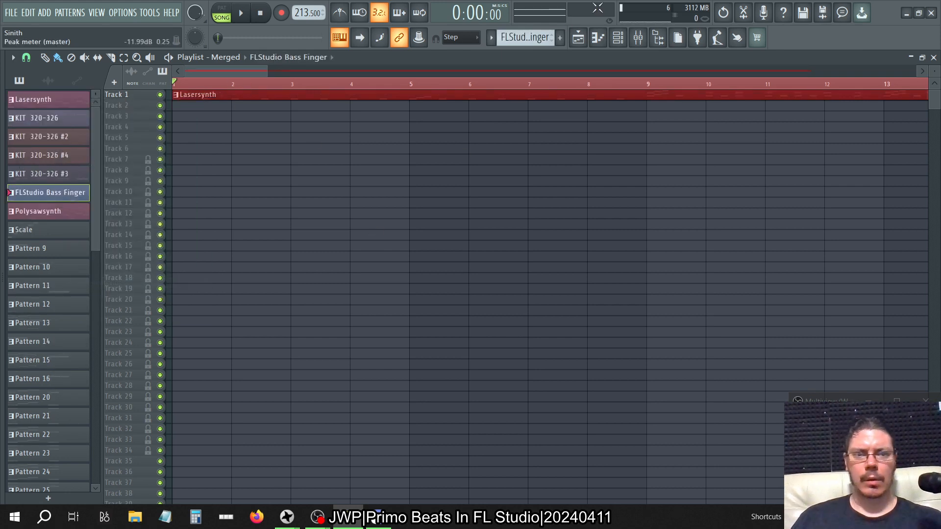
click(619, 38)
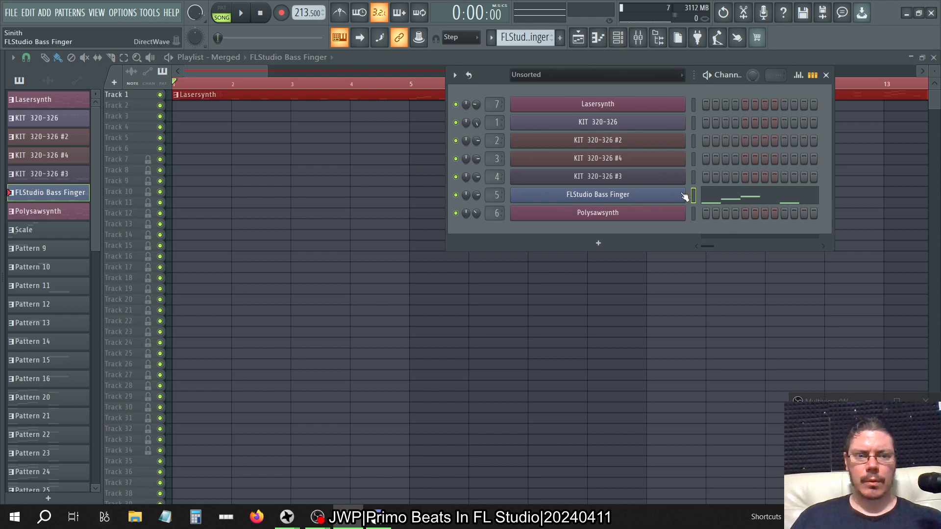
click(600, 244)
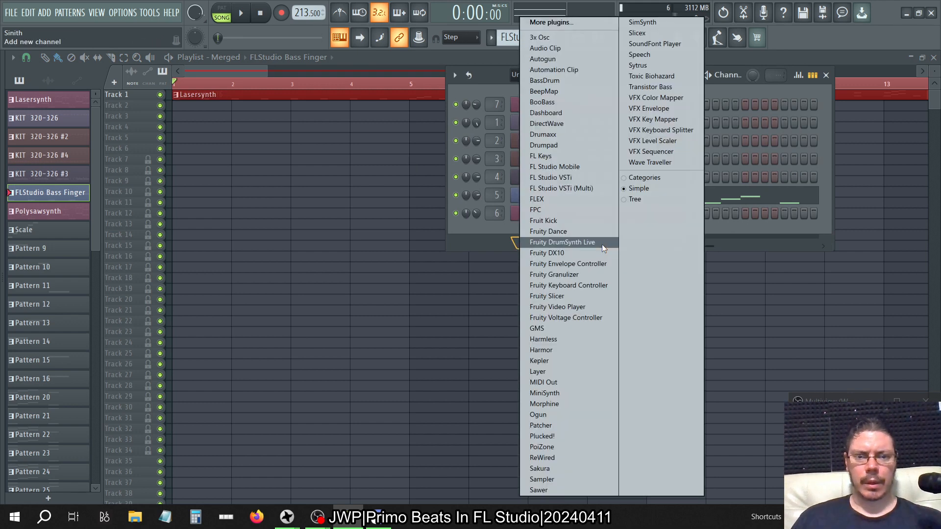
click(557, 383)
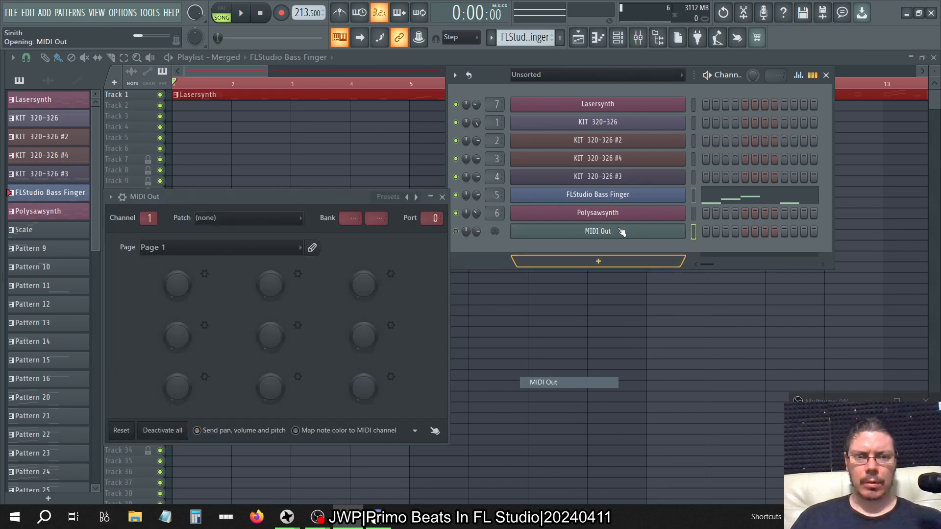
Cut the notes from the FLStudio Bass Finger channel and paste them into the MIDI Out channel.
click(692, 198)
key(ctrl+x)
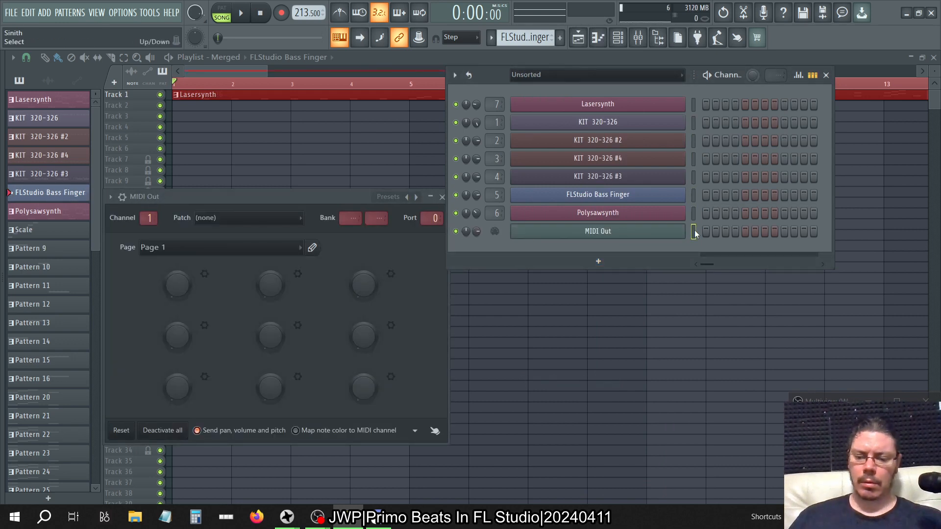
key(ctrl+v)
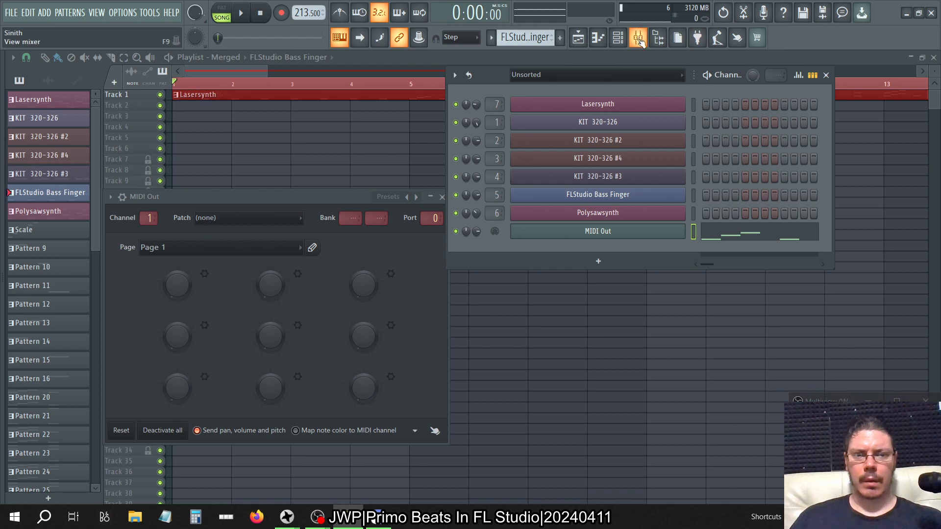
Switch to the Consolidated arrangement and place the FLStudio Bass Finger pattern on Track 8 at bar 1.
click(227, 58)
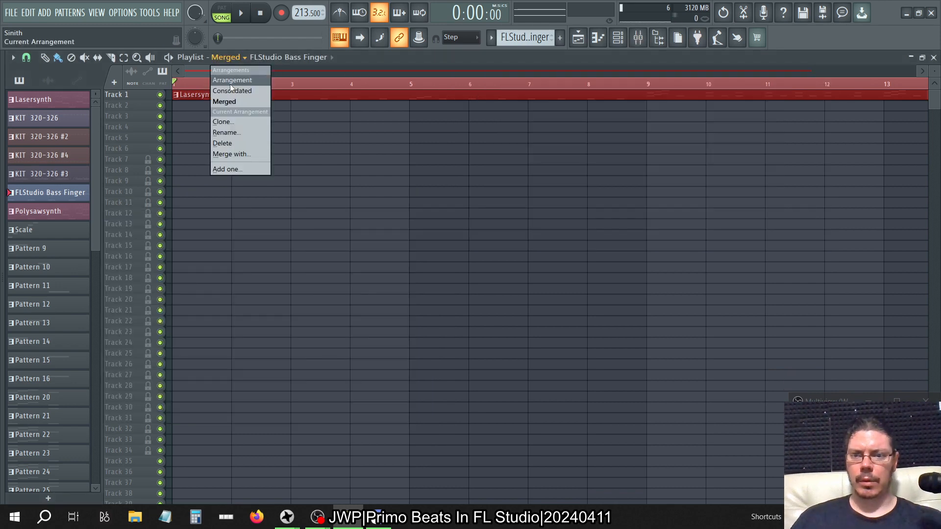
click(231, 91)
click(192, 463)
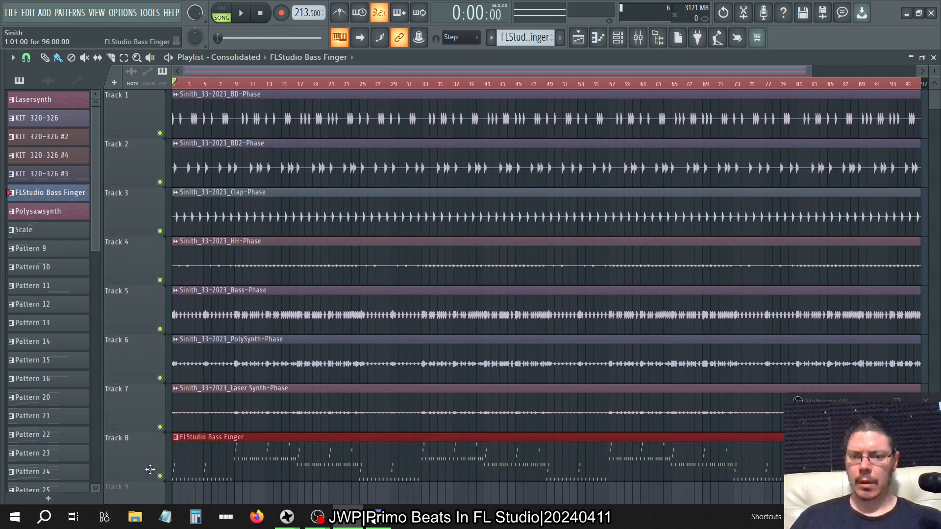
Load Patcher into slot 1 of the Bass mixer track and apply its MIDI EQ preset.
click(638, 37)
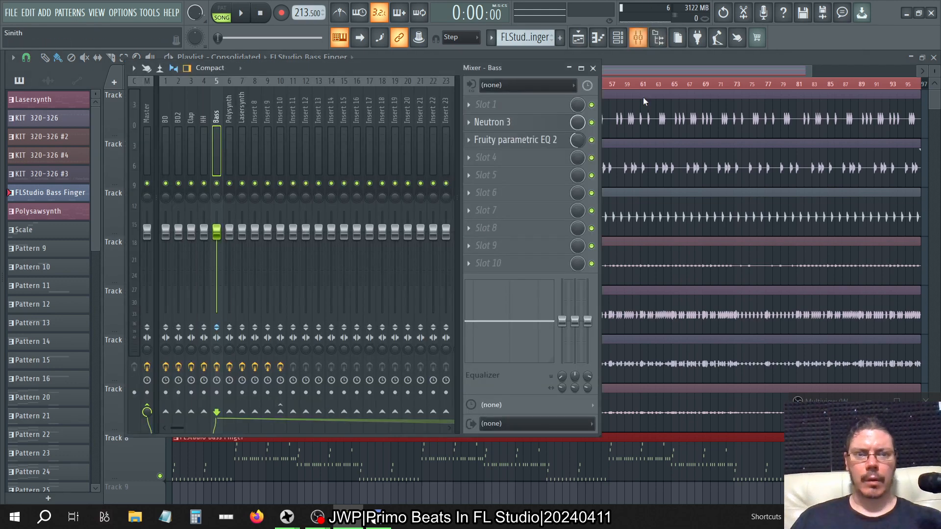
click(469, 106)
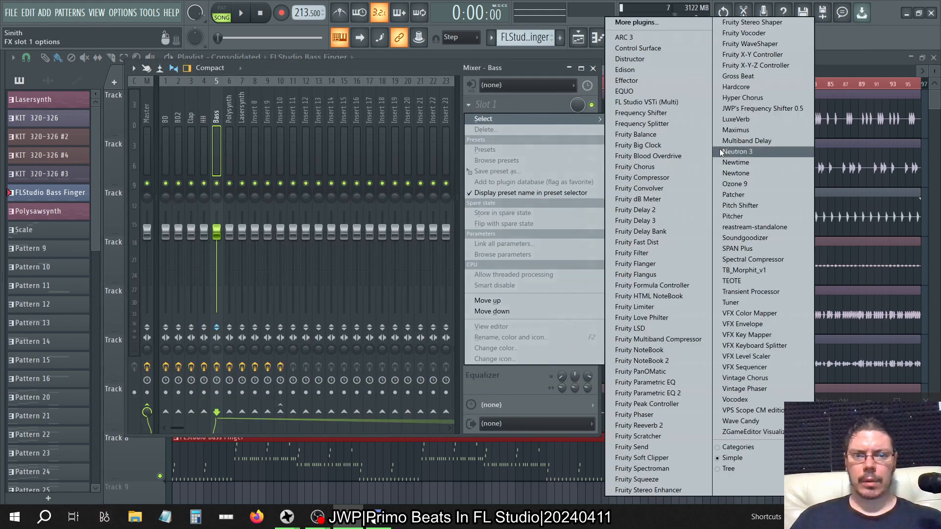
click(738, 195)
click(448, 253)
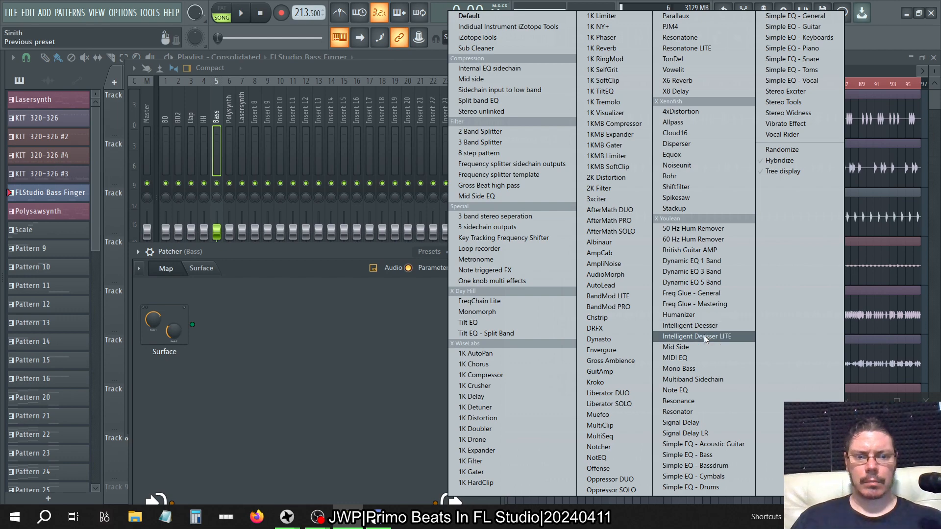
click(696, 358)
drag(310, 248, 735, 160)
Close all open windows and reopen the mixer with the Bass track's Patcher.
click(933, 57)
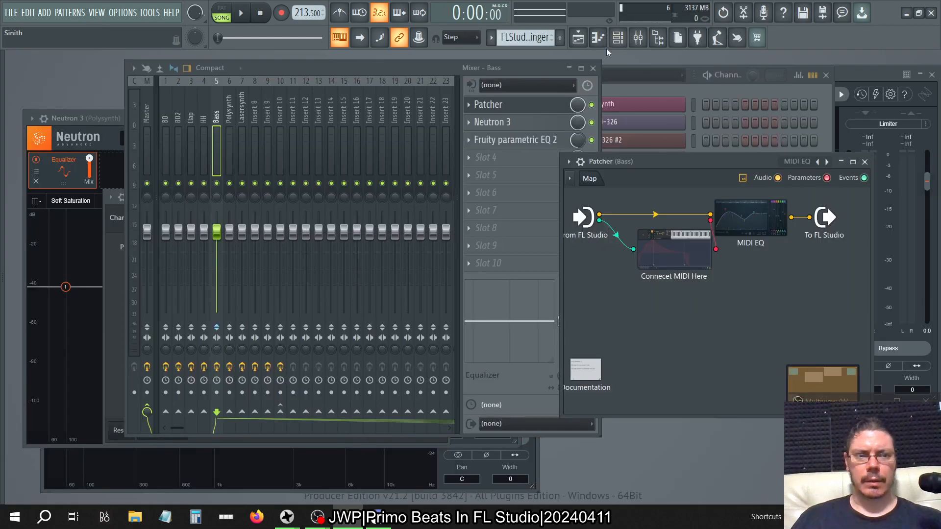
key(F12)
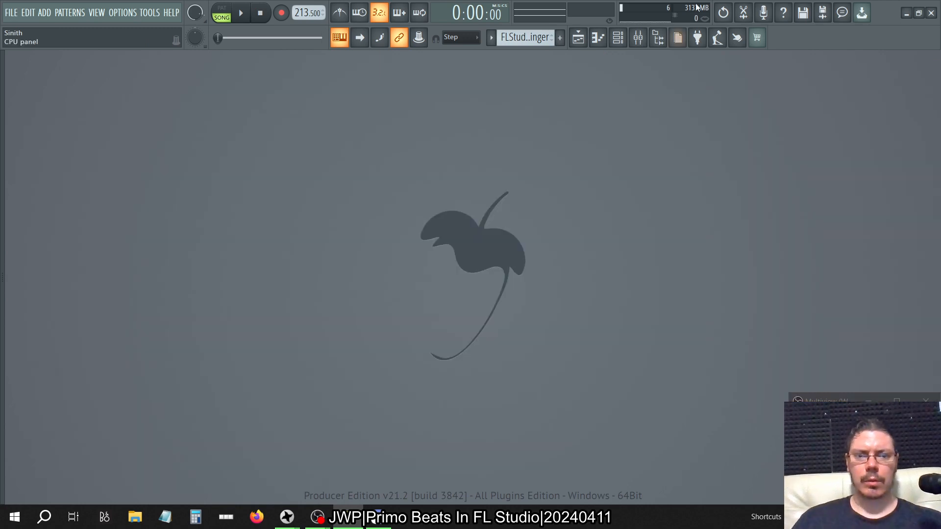
click(638, 37)
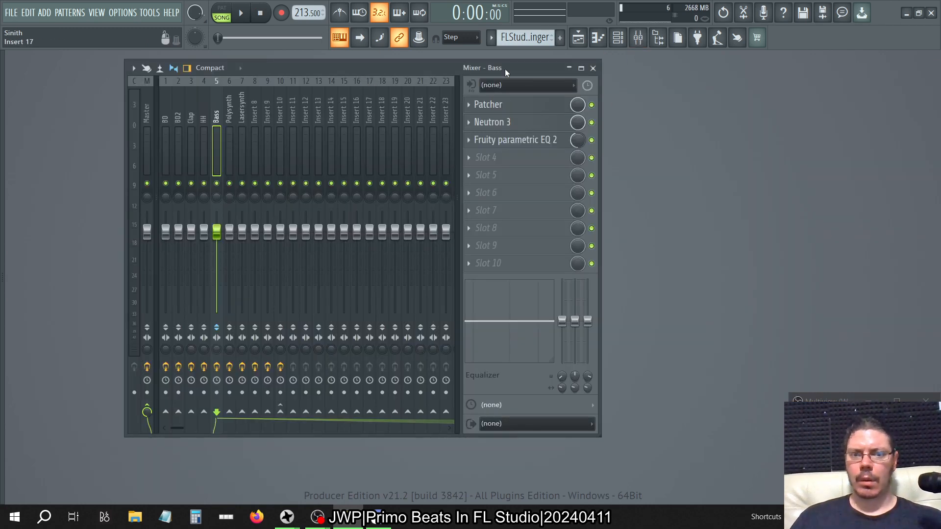
click(494, 103)
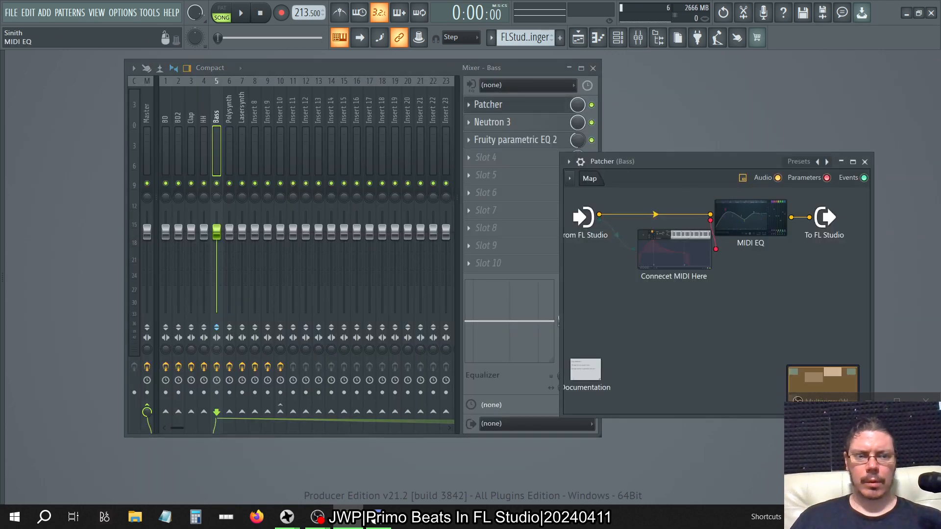
Open the MIDI EQ in Patcher, change band 1 to a high-pass filter and reset its bandwidth.
double_click(761, 218)
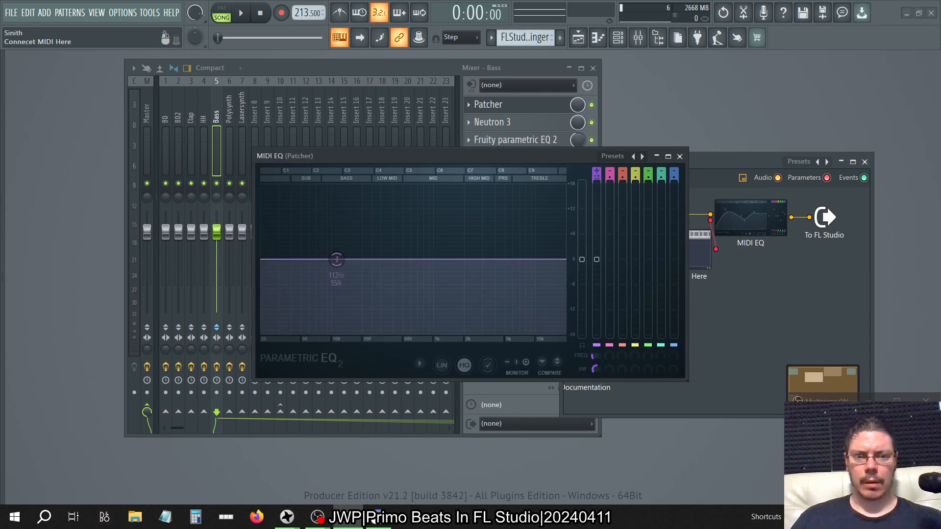
mouse_move(597, 173)
mouse_down()
mouse_move(597, 196)
mouse_move(597, 181)
mouse_up()
right_click(595, 370)
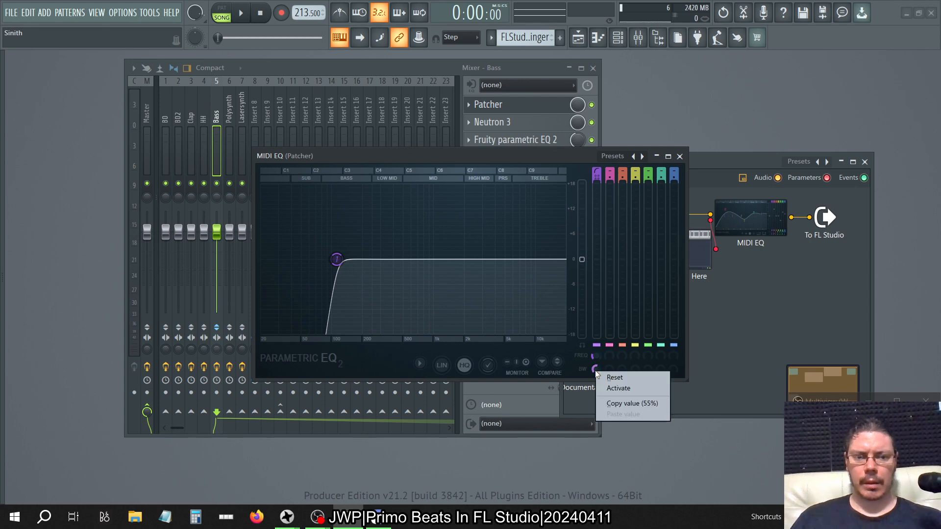
click(622, 376)
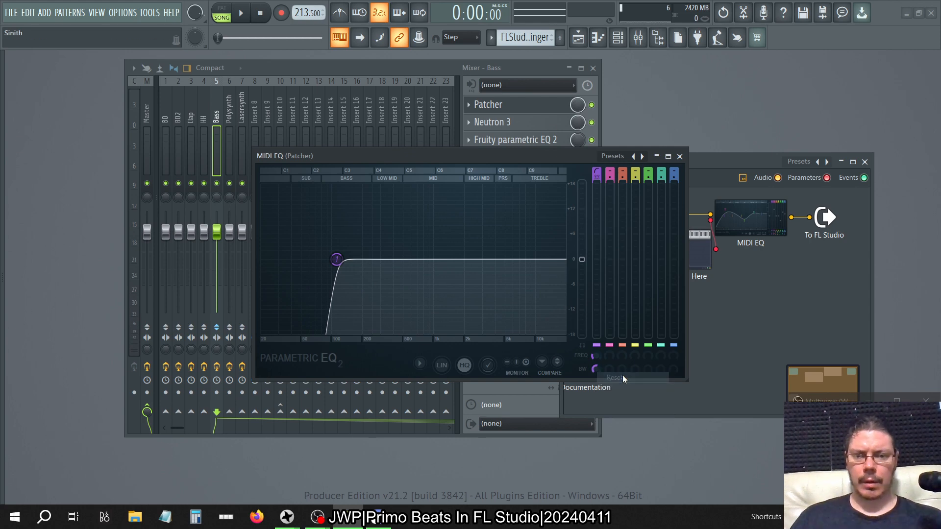
Bring up the channel rack beside the mixer and play the song briefly to check how the MIDI EQ follows the bass notes.
click(623, 42)
drag(501, 75, 523, 113)
click(242, 14)
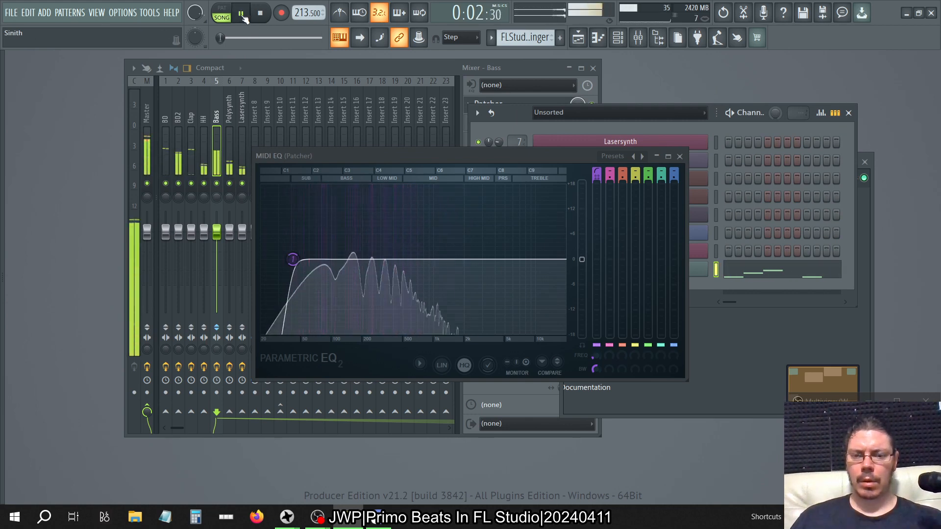
key(space)
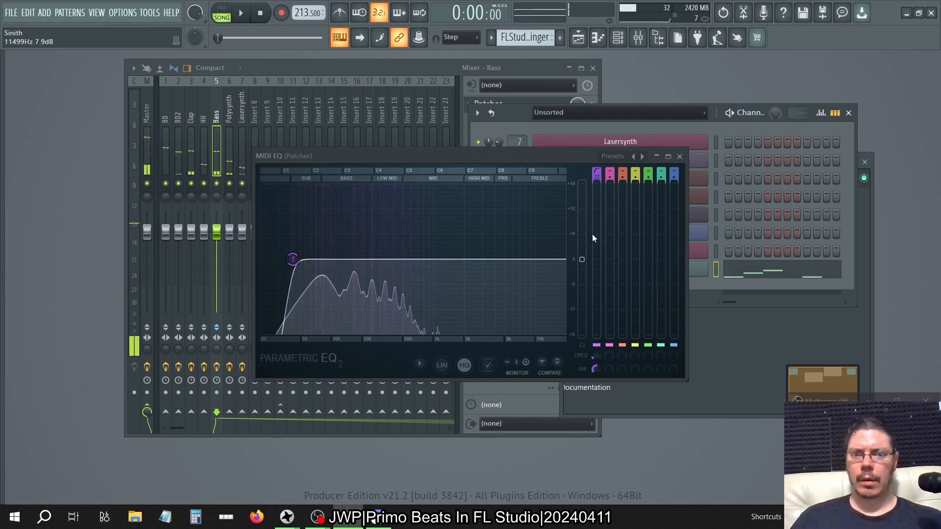
Open the MIDI Out channel and arrange its window and the MIDI EQ so both are fully visible.
click(700, 269)
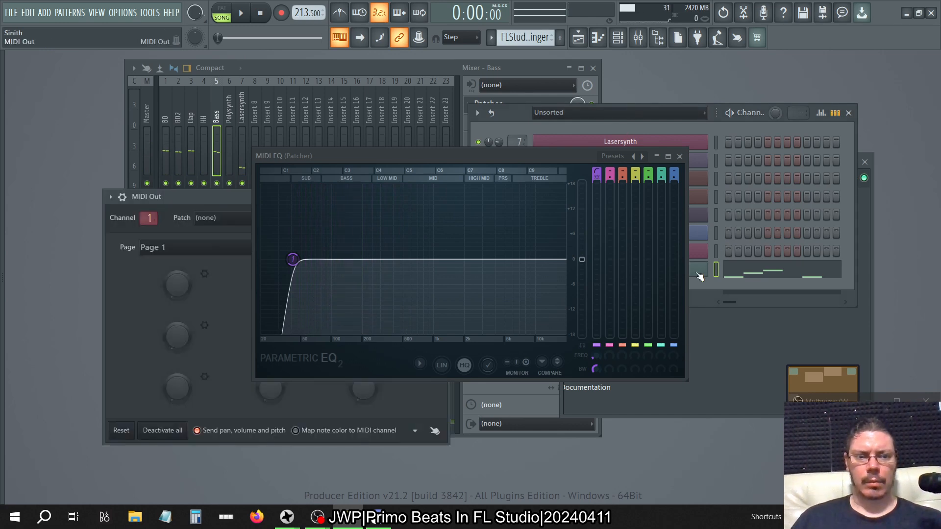
drag(561, 157, 345, 239)
click(617, 271)
click(619, 273)
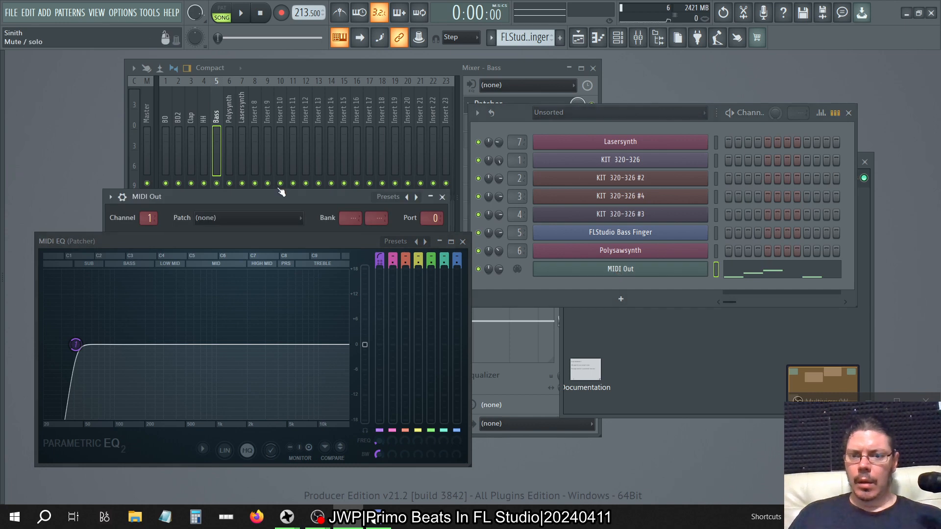
drag(278, 194, 663, 71)
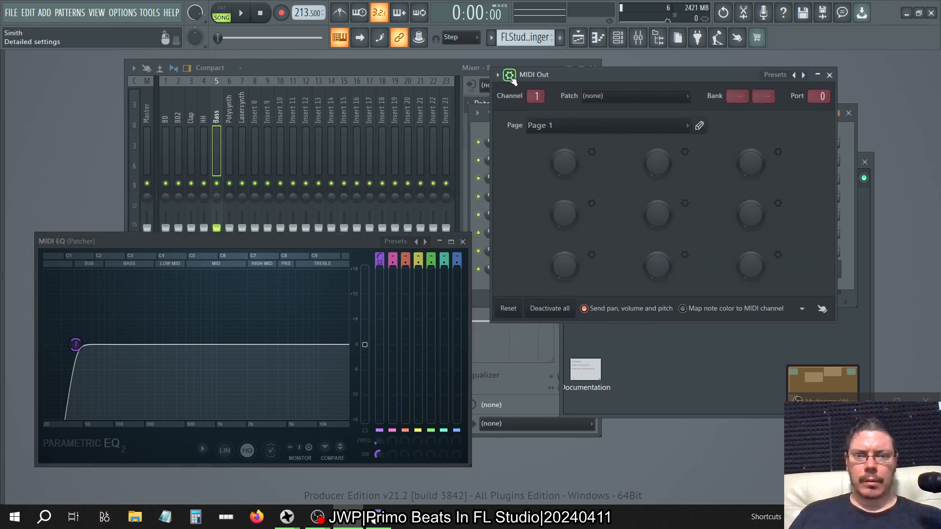
Set the MIDI Out channel's root note to C6 and play the song to check the high-pass cutoff.
click(509, 75)
click(532, 96)
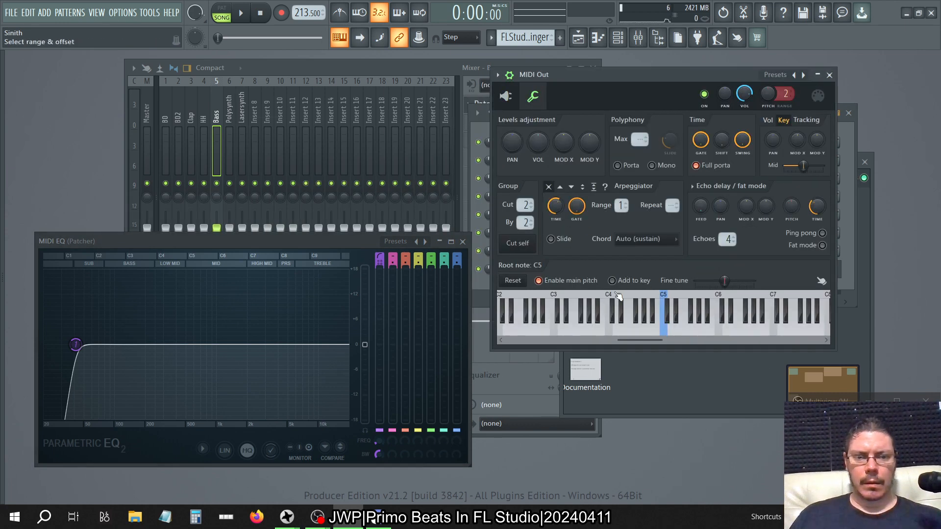
right_click(719, 300)
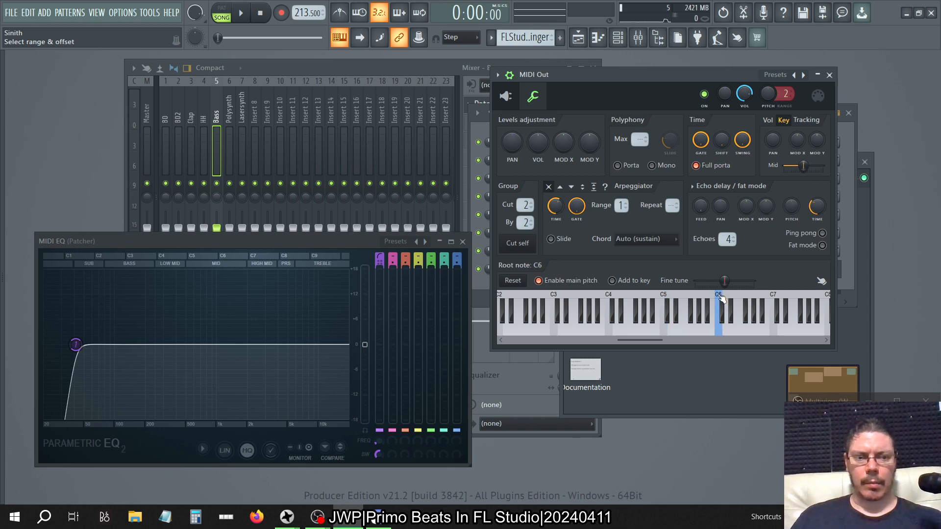
click(241, 14)
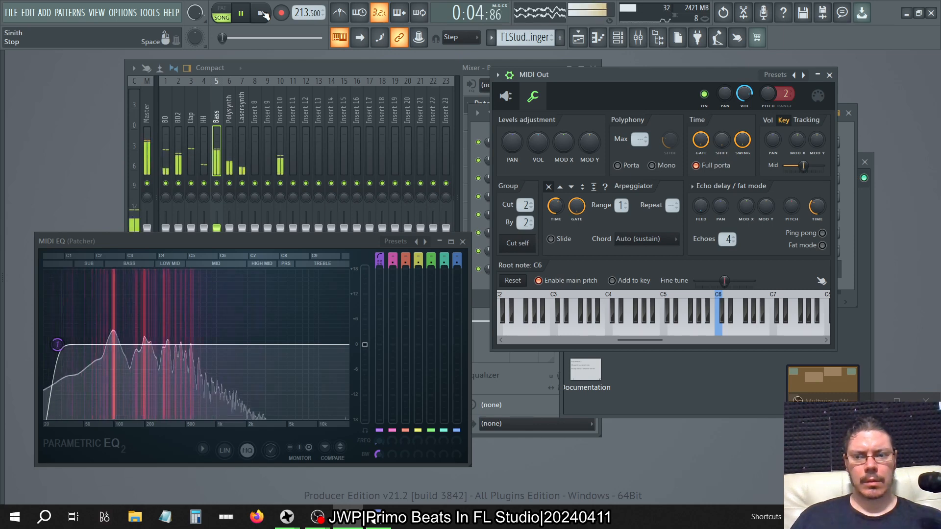
click(263, 14)
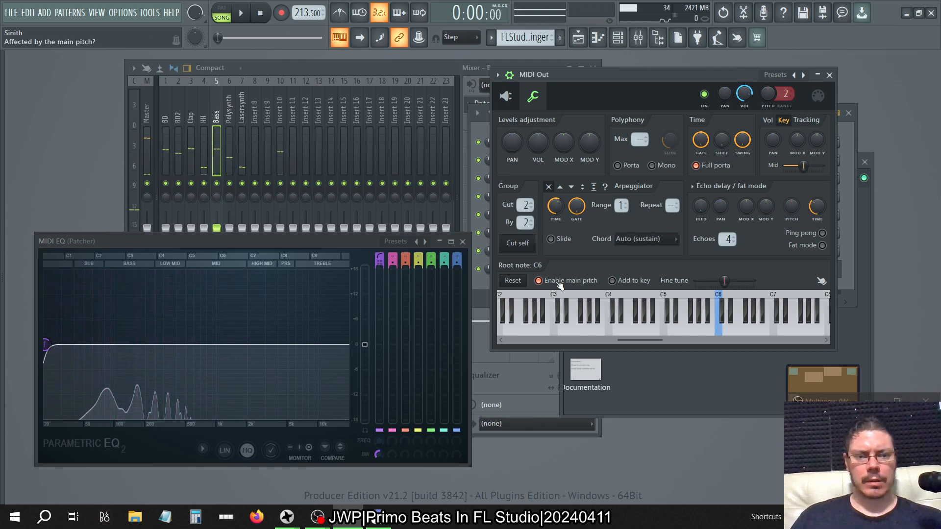
Set the MIDI Out root note to C4 and play the song to check how the high-pass filter follows the bass notes.
right_click(608, 300)
click(241, 14)
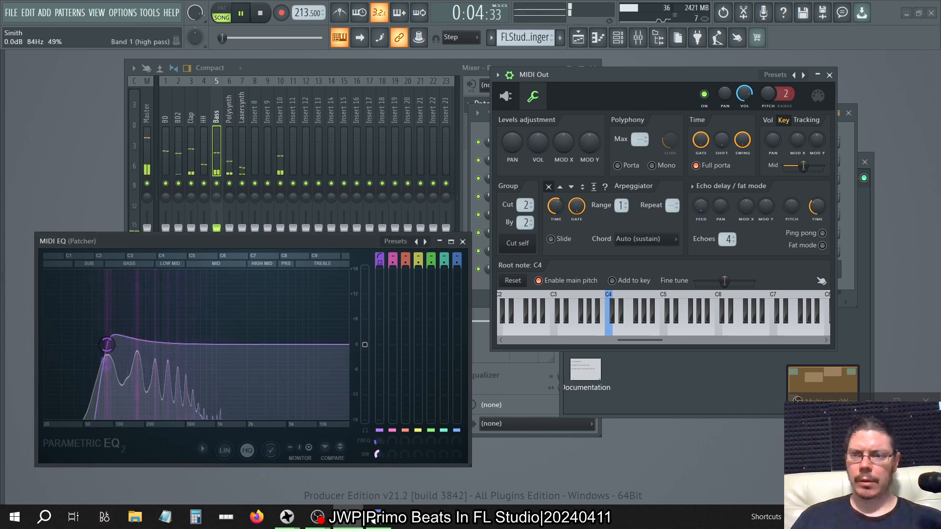
scroll(107, 345, down, 3)
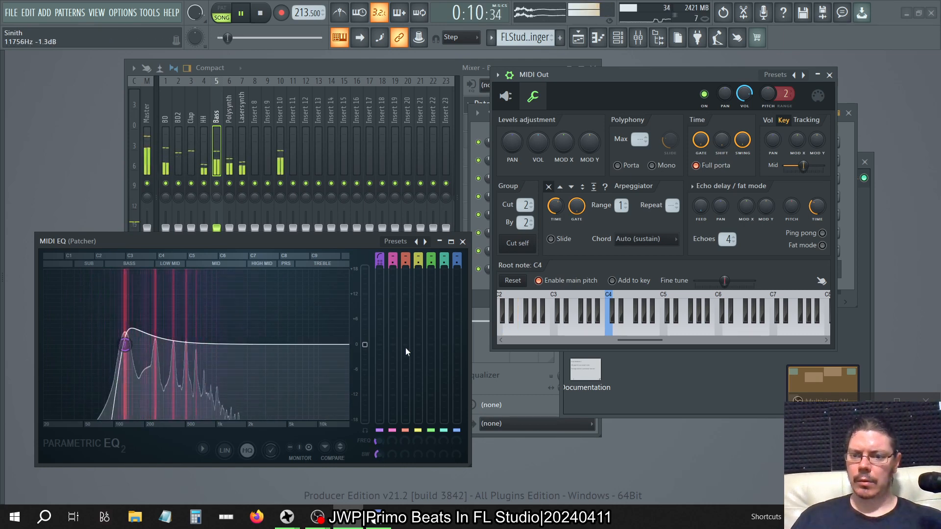
Close the MIDI EQ, stop the song and close the MIDI Out window.
click(463, 242)
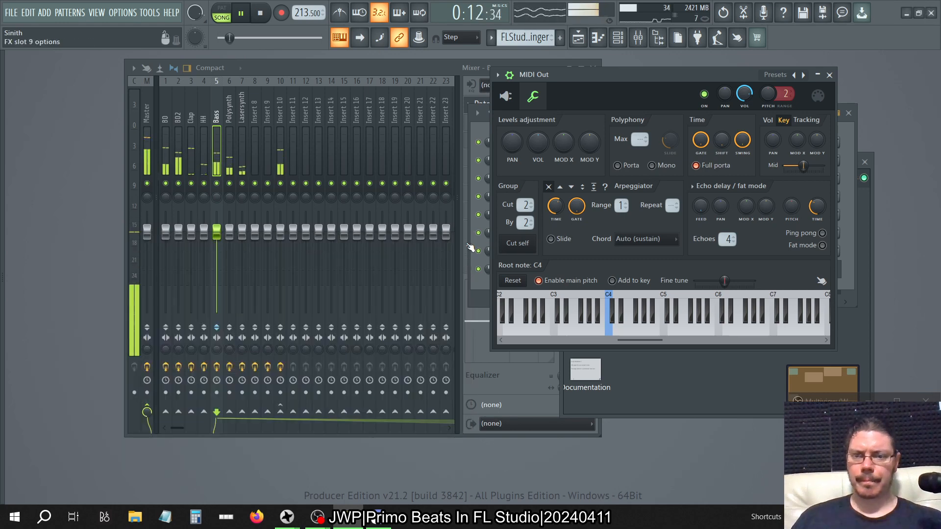
click(258, 14)
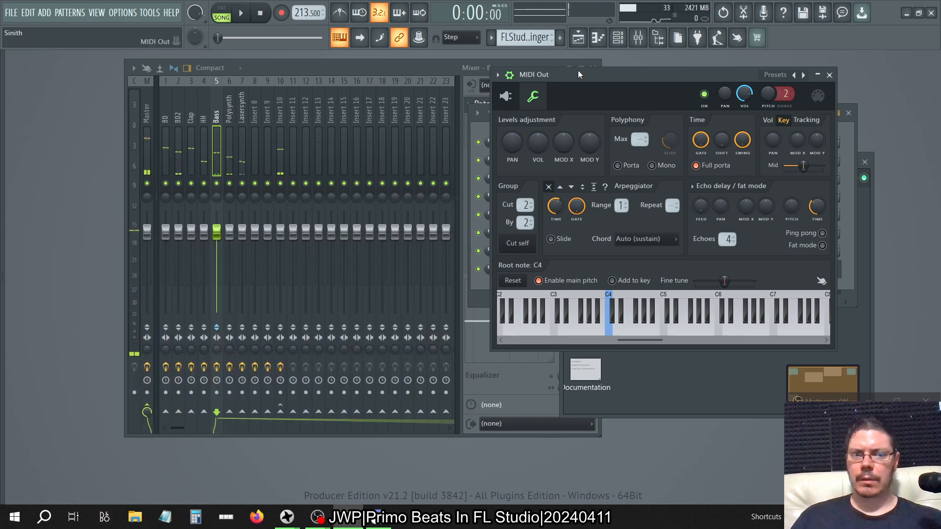
click(829, 75)
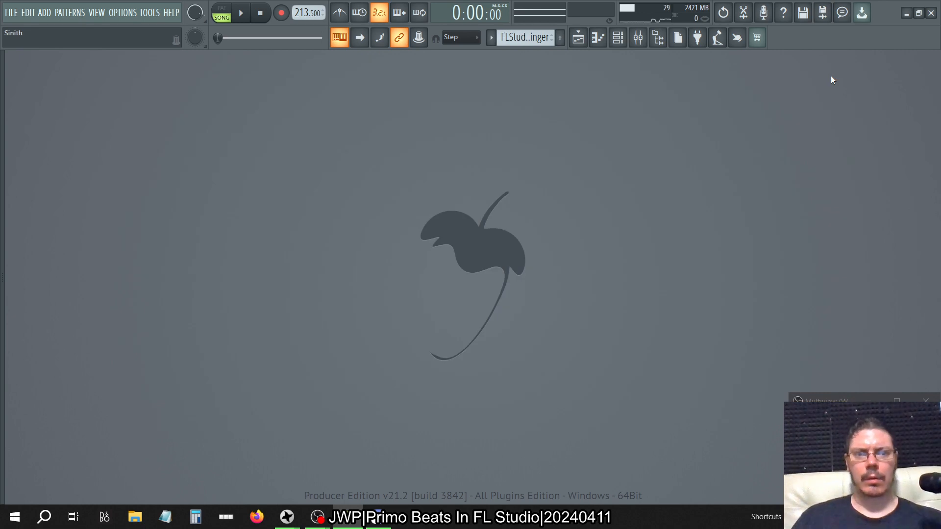
Open the mixer and move Neutron 3 above Fruity Delay in the Lasersynth track's effect chain.
click(638, 37)
click(272, 122)
click(255, 120)
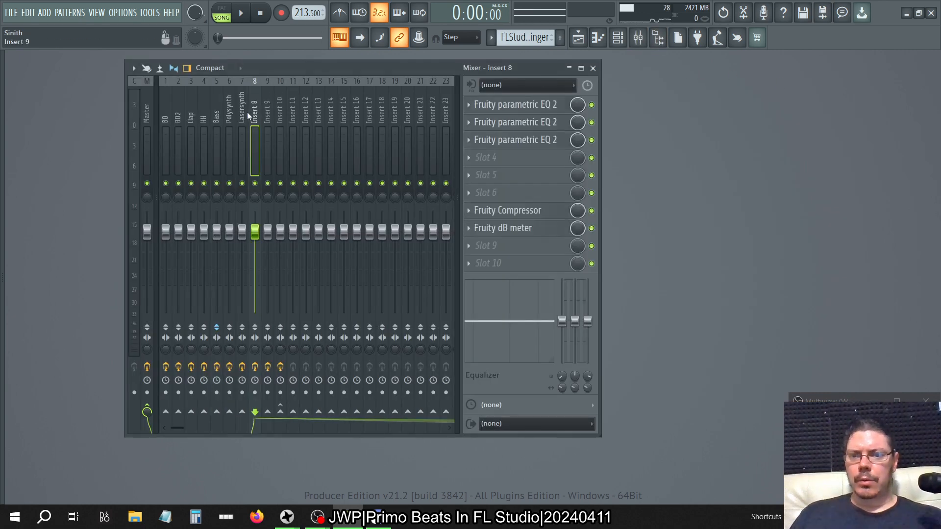
click(241, 116)
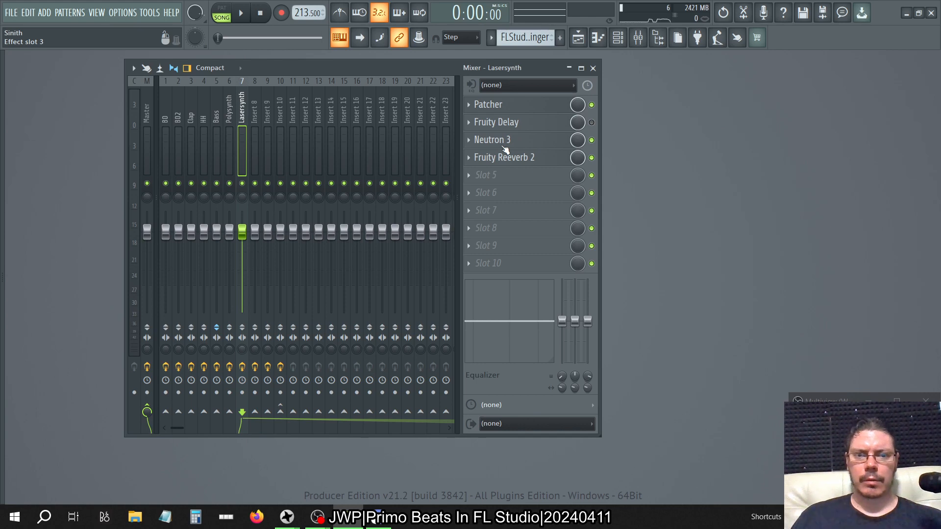
drag(505, 149, 506, 127)
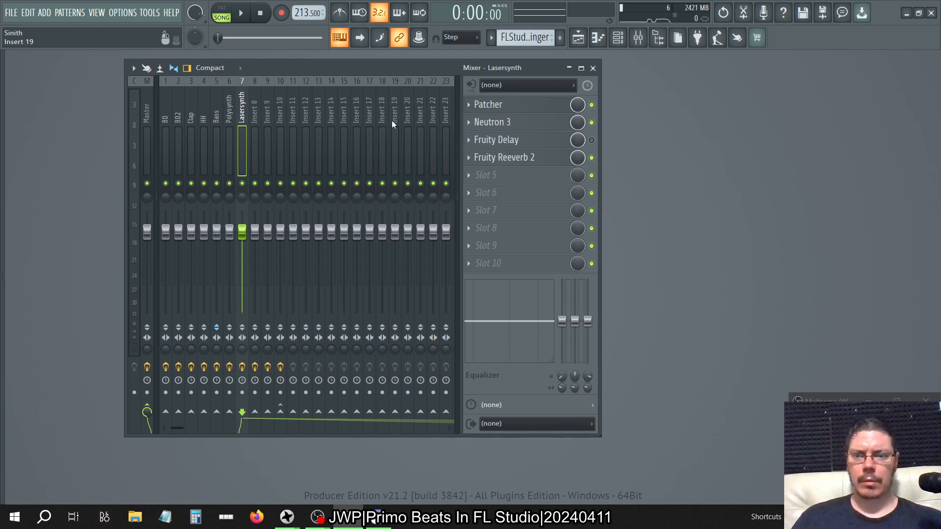
Check the Polysynth track's effect chain and disable Fruity parametric EQ 2 on the Bass track.
click(230, 119)
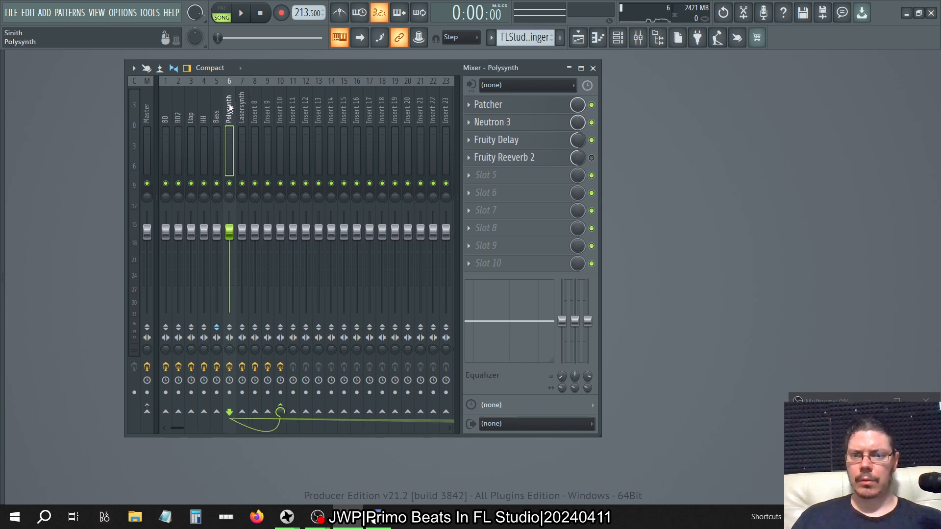
click(217, 110)
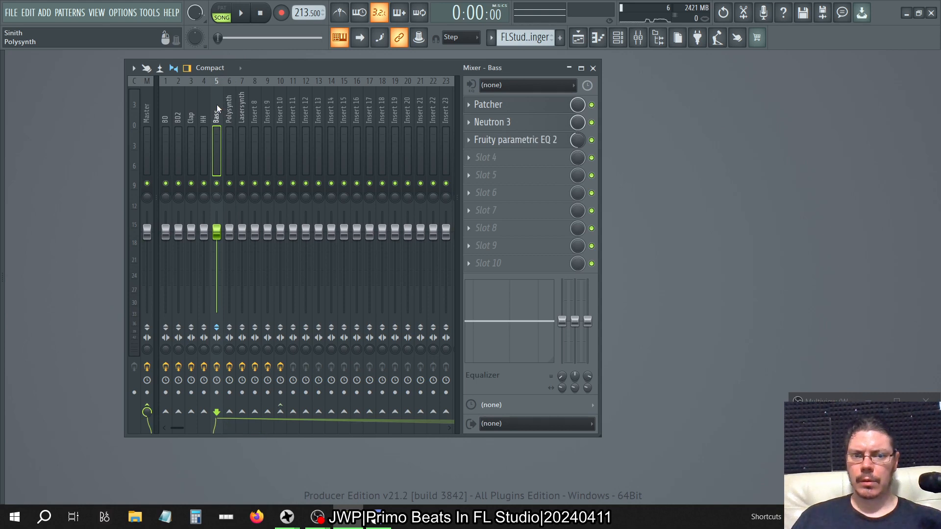
click(592, 141)
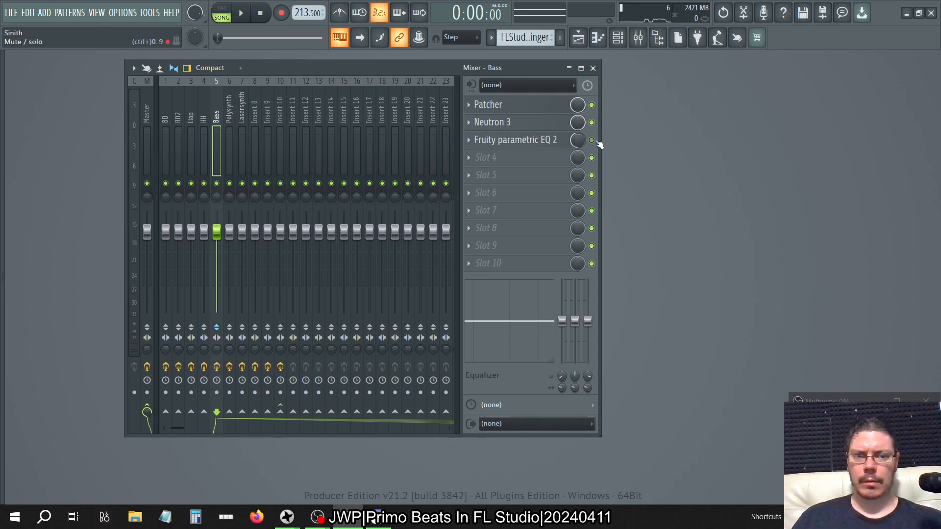
Open Neutron 3 on the BD track and start its Mix Assistant in Track Enhance mode.
click(204, 118)
click(191, 118)
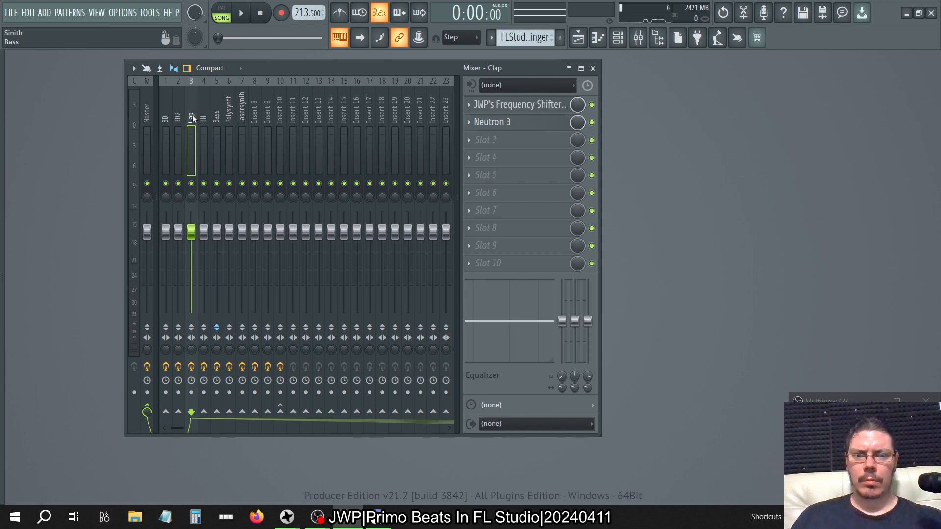
click(179, 118)
click(167, 119)
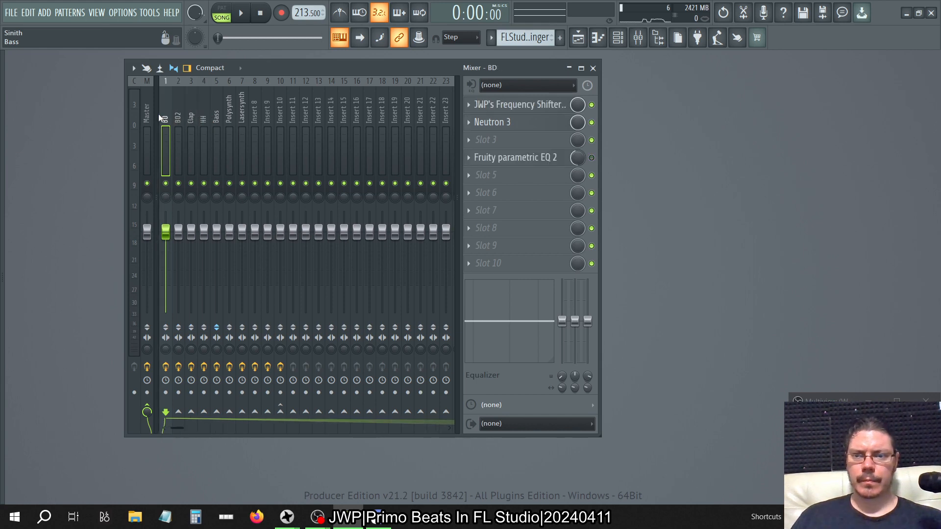
click(492, 122)
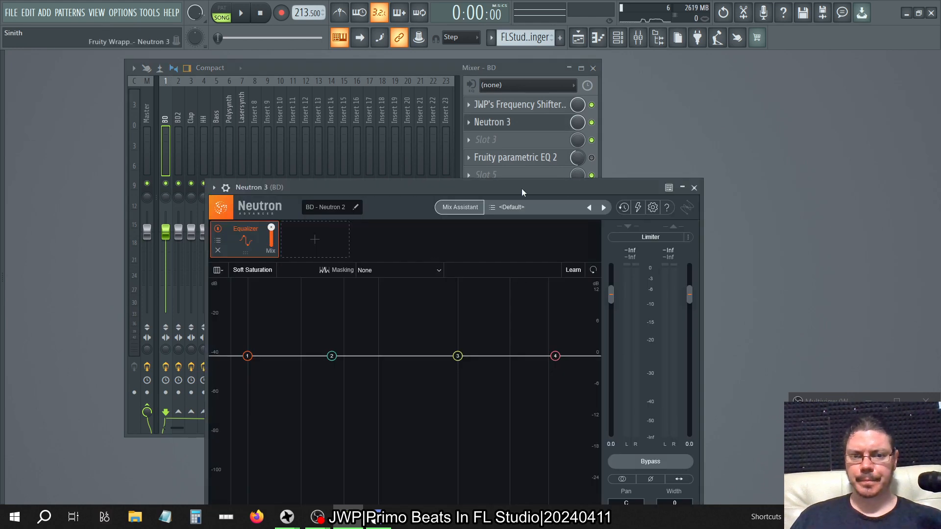
click(523, 390)
click(378, 390)
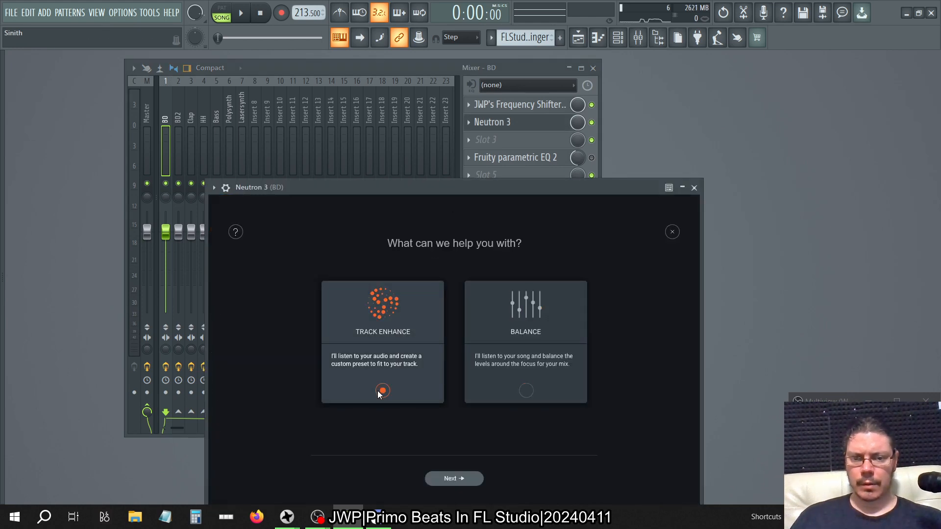
click(443, 479)
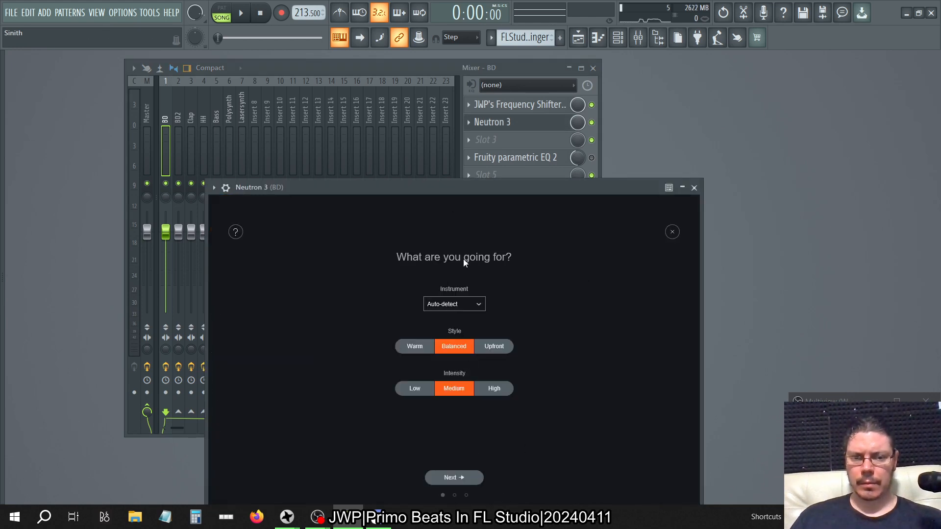
Set the BD assistant to Kick instrument, Upfront style and High intensity, and continue to audio listening.
drag(484, 200, 502, 86)
click(512, 232)
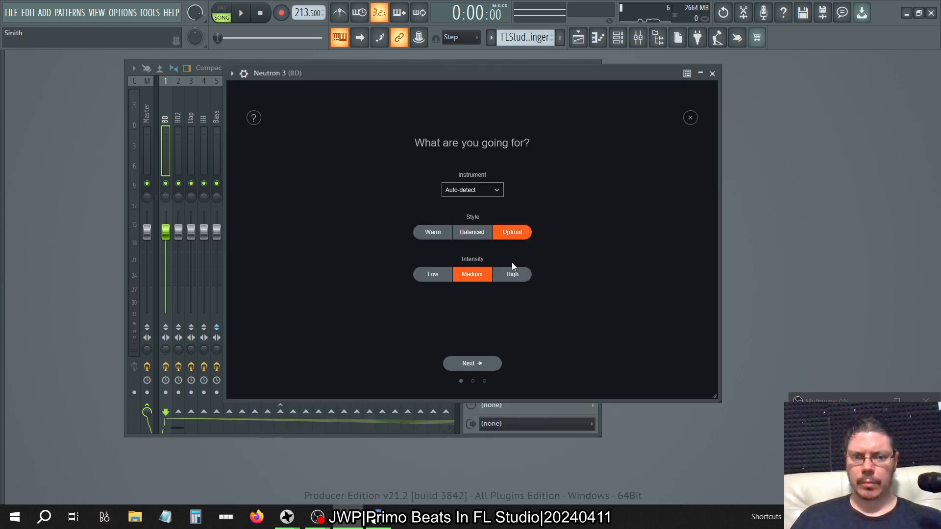
click(511, 272)
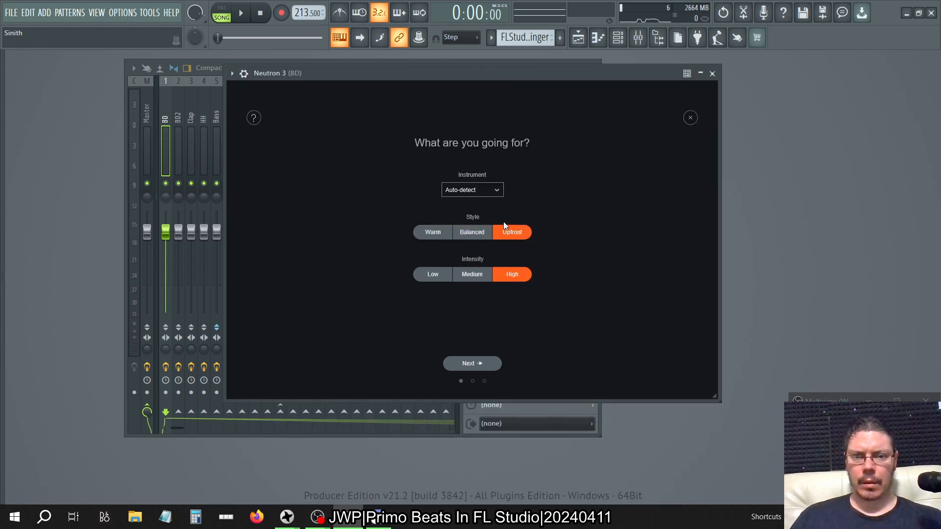
click(493, 190)
mouse_move(474, 226)
mouse_move(481, 292)
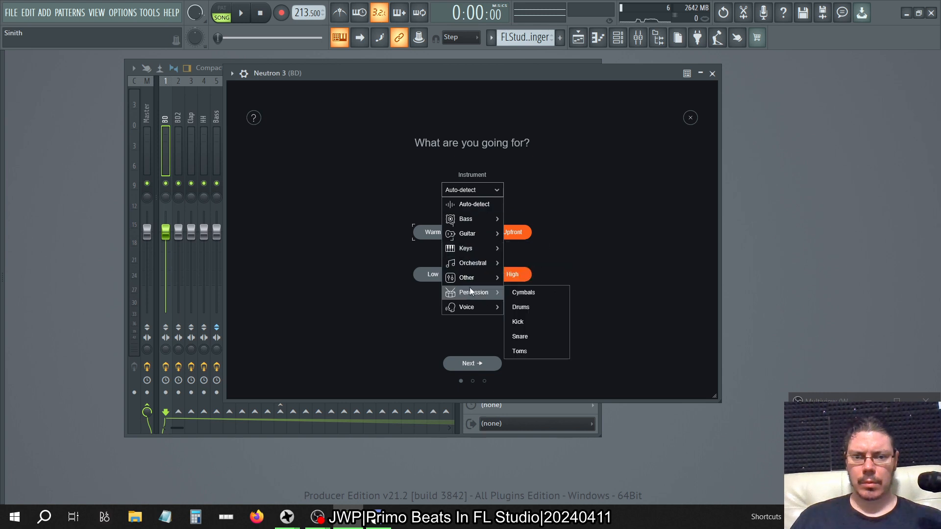
click(525, 321)
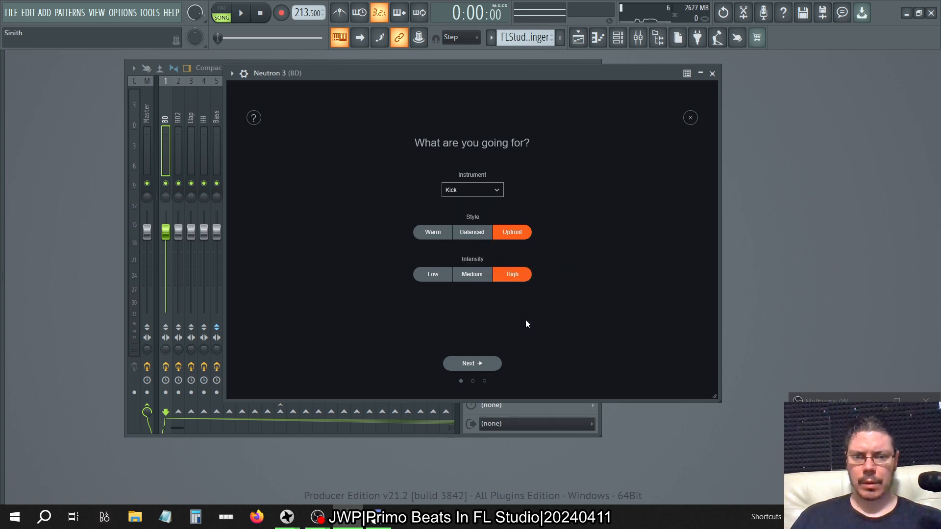
click(488, 364)
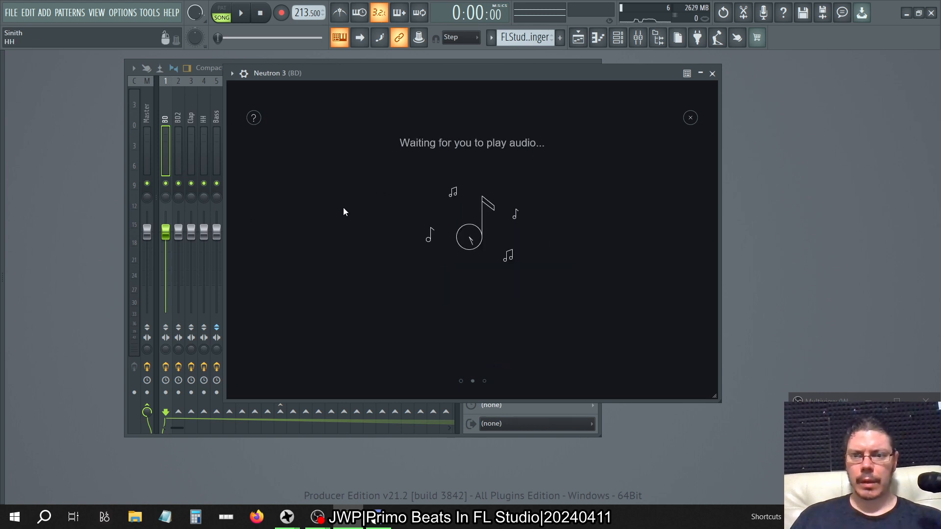
Open Neutron 3 on the BD2 track and start its Mix Assistant in Track Enhance mode.
click(177, 115)
click(531, 126)
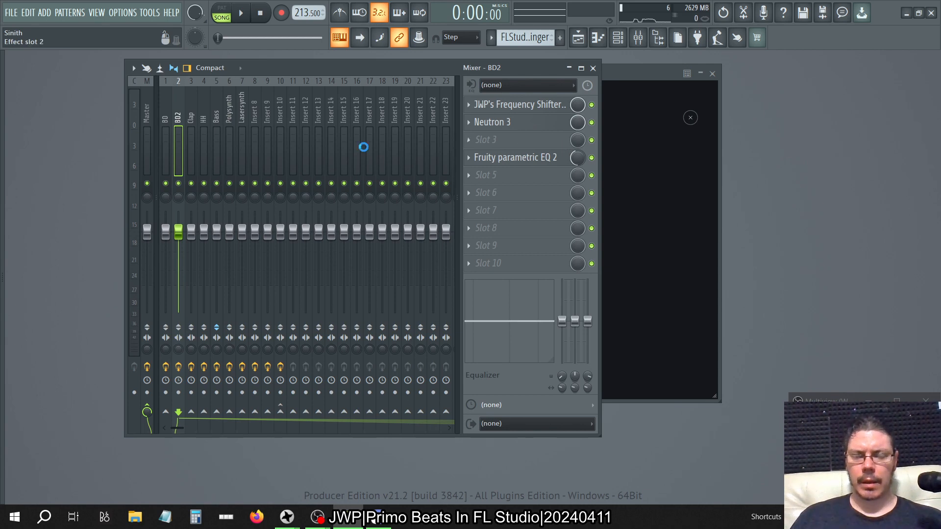
click(306, 181)
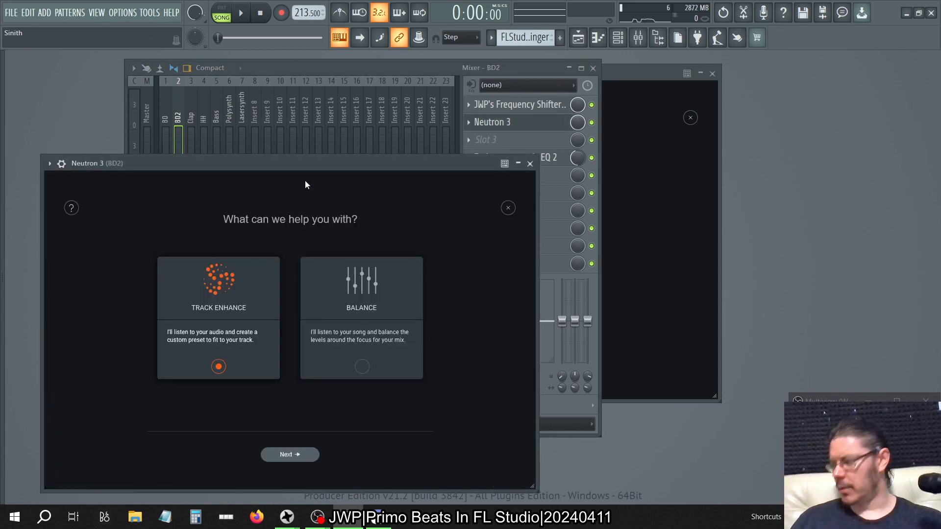
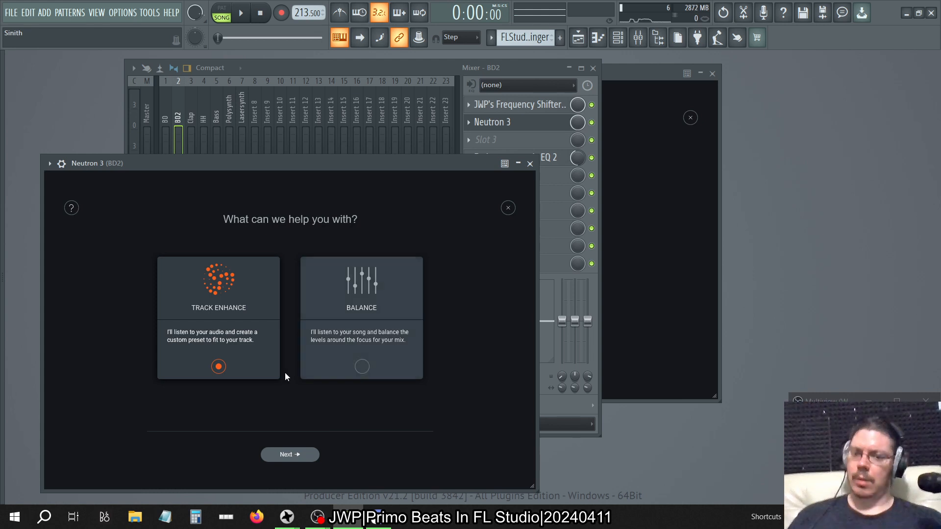
click(294, 454)
Set the BD2 assistant to Upfront style, High intensity and Kick instrument, and continue to audio listening.
click(329, 322)
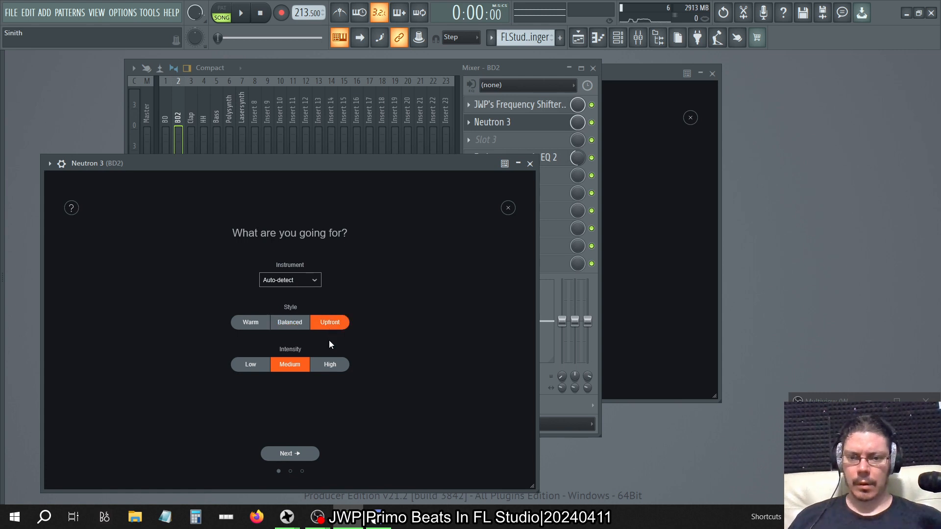
click(330, 364)
click(304, 280)
mouse_move(300, 312)
mouse_move(292, 378)
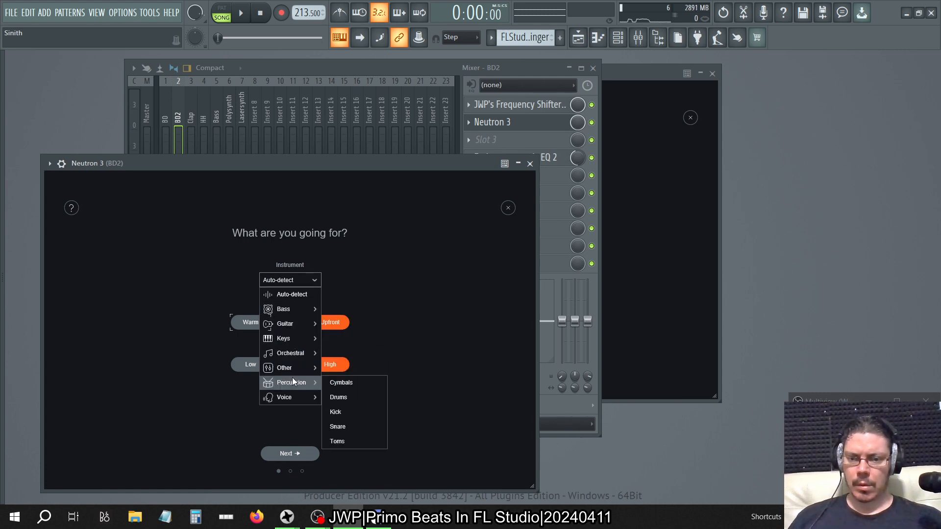
click(342, 382)
click(298, 278)
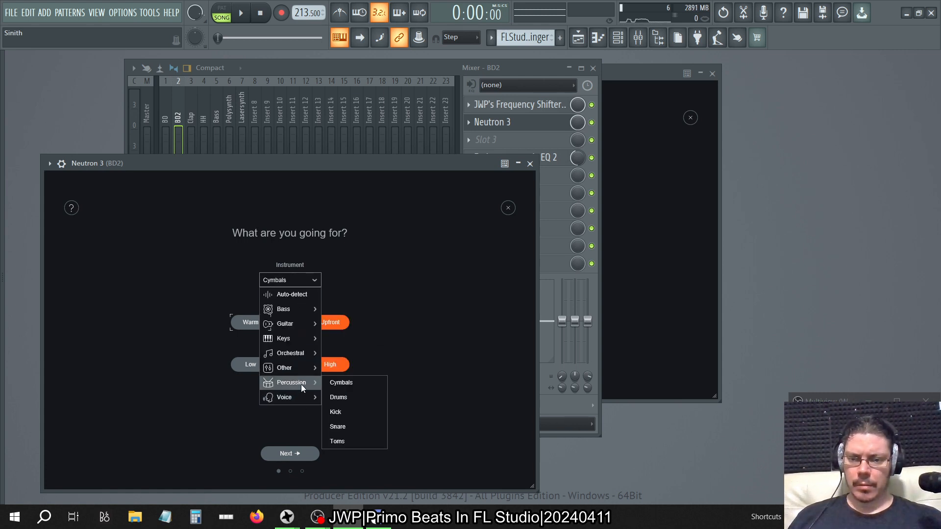
click(362, 411)
click(300, 455)
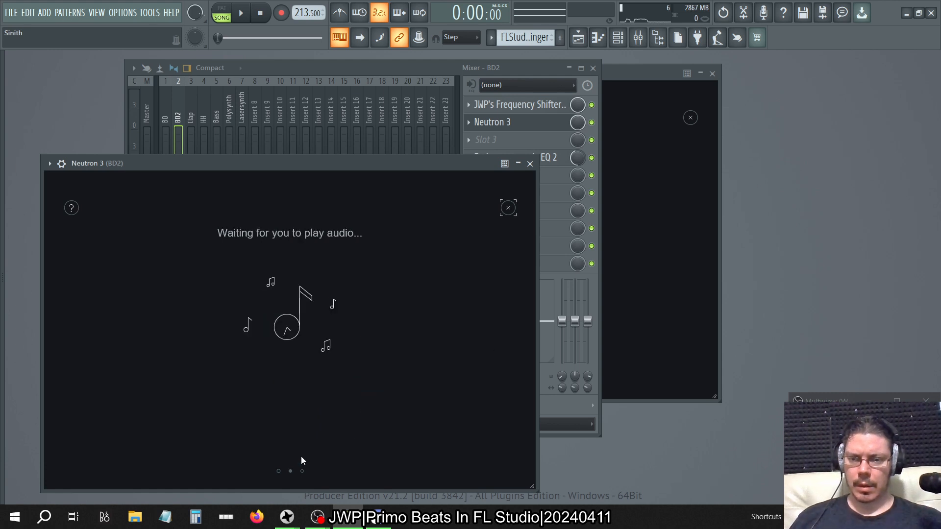
Open Neutron 3 on the Clap track and start its Mix Assistant in Track Enhance mode.
click(197, 90)
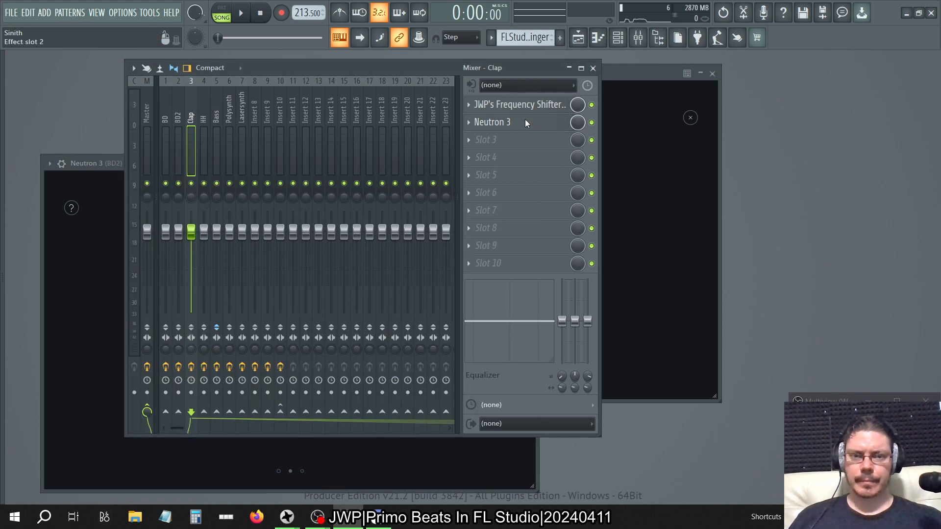
click(492, 122)
click(283, 182)
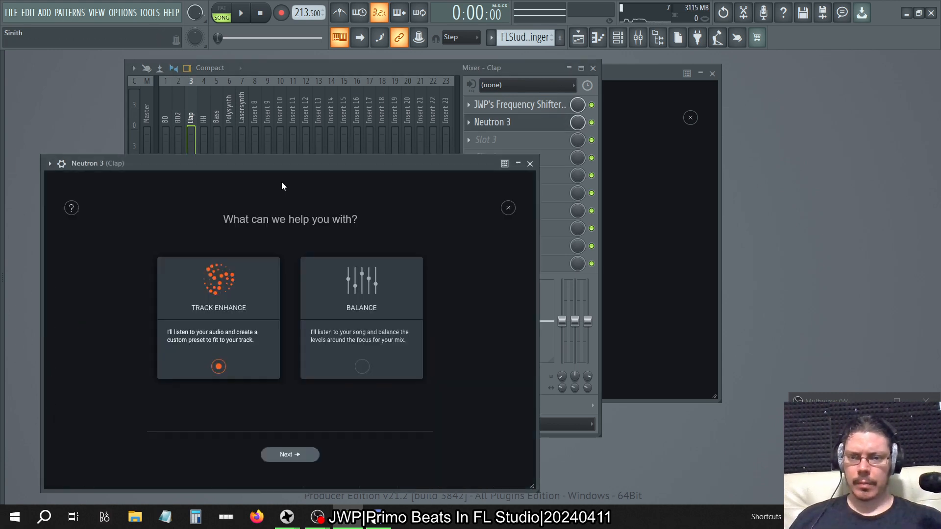
click(295, 456)
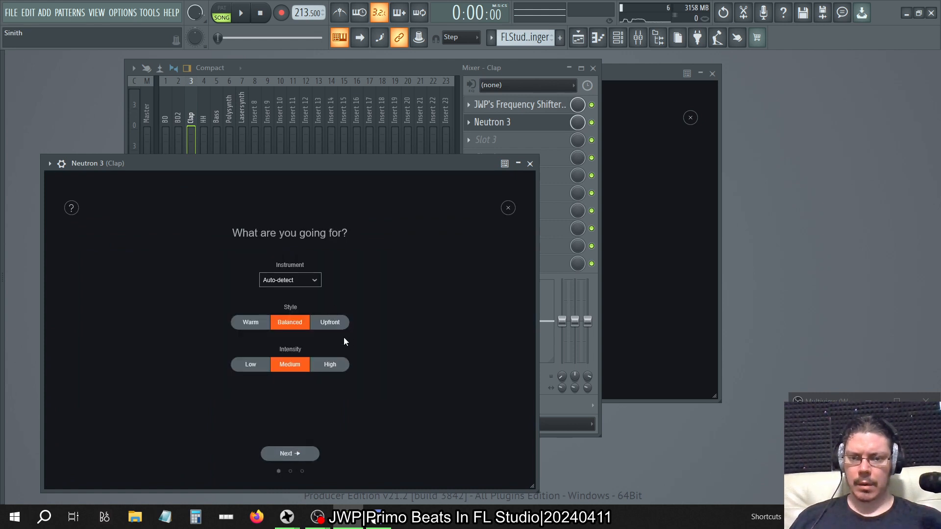
Set the Clap assistant to Upfront style, High intensity and Snare instrument, and continue to audio listening.
click(330, 322)
click(330, 362)
click(301, 282)
mouse_move(301, 308)
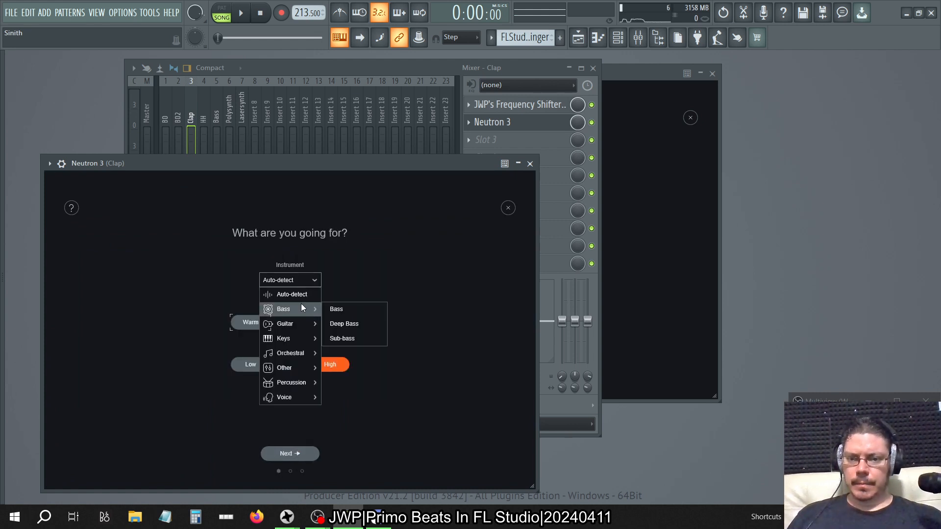
mouse_move(309, 382)
click(367, 398)
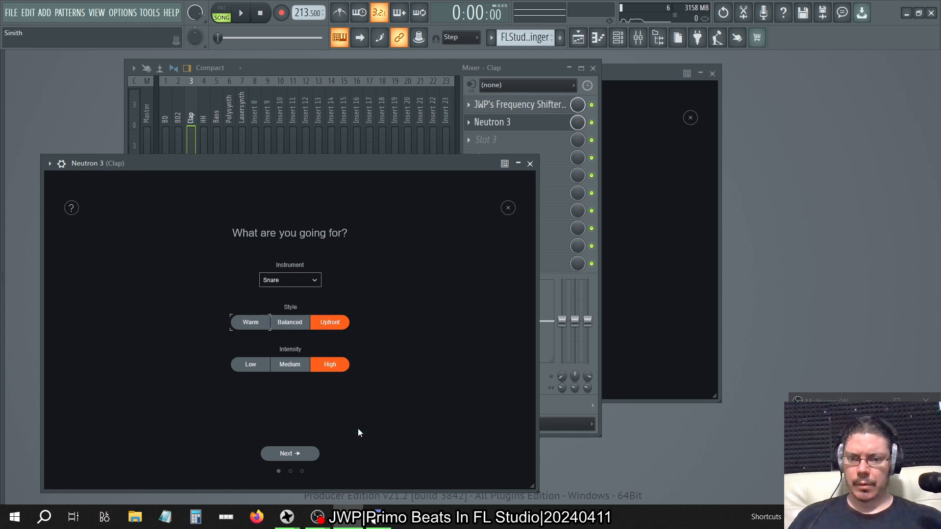
click(293, 454)
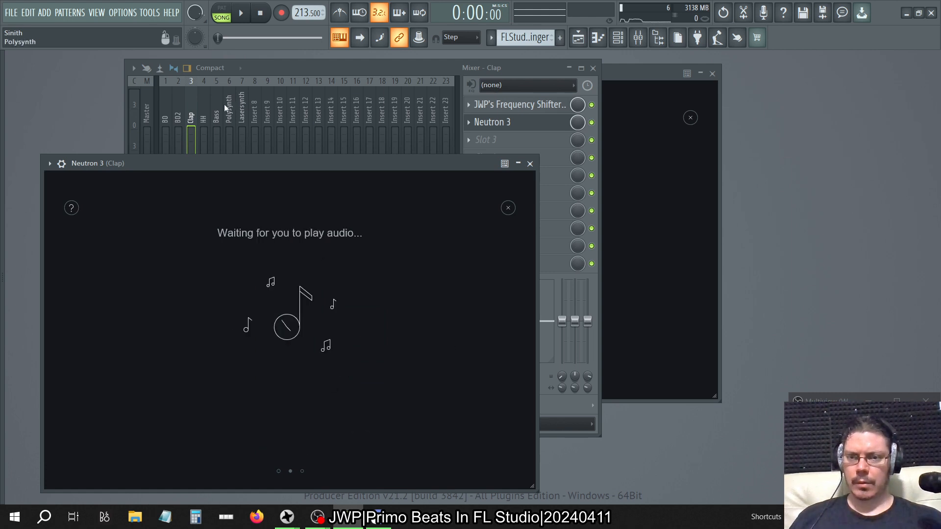
Open Neutron 3 on the HH track and start its Mix Assistant in Track Enhance mode.
click(202, 113)
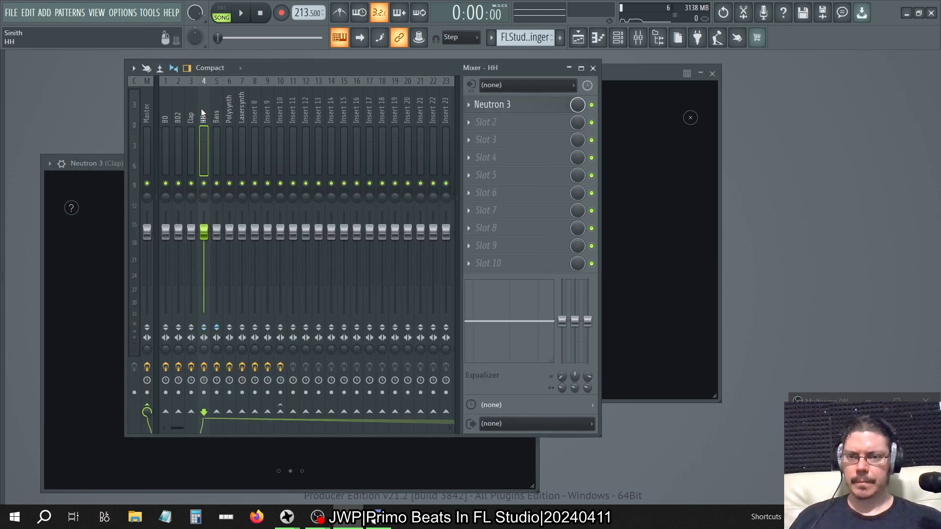
click(519, 107)
click(708, 93)
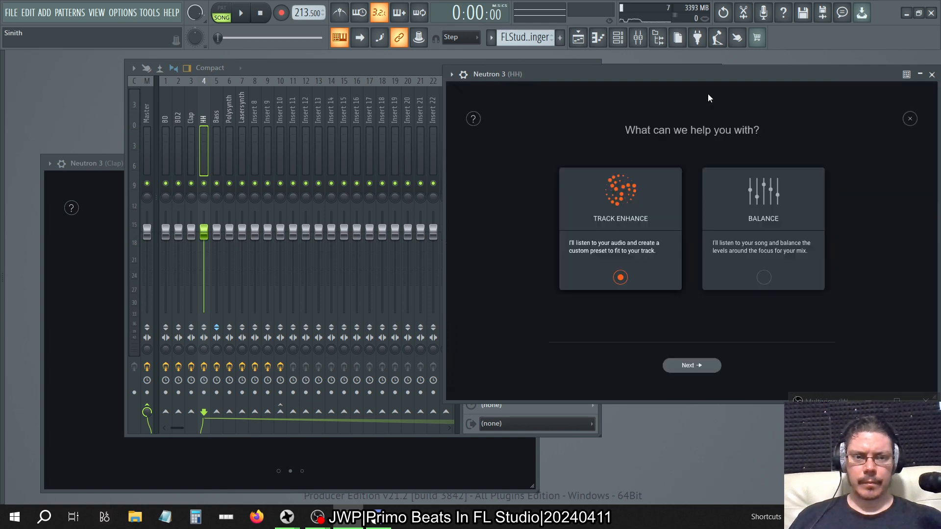
click(700, 362)
Set the HH assistant to Upfront style, High intensity and Cymbals instrument, and continue to audio listening.
click(731, 233)
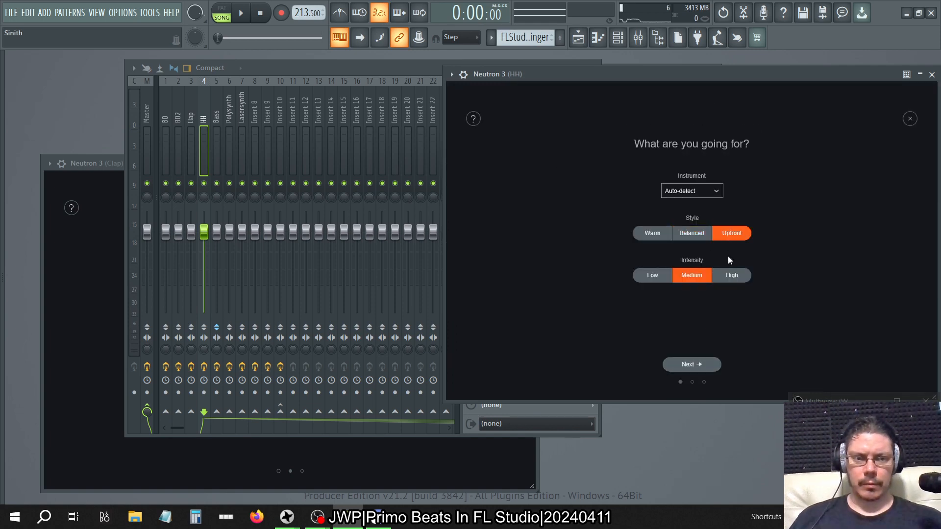
click(732, 275)
click(705, 190)
mouse_move(696, 252)
mouse_move(701, 293)
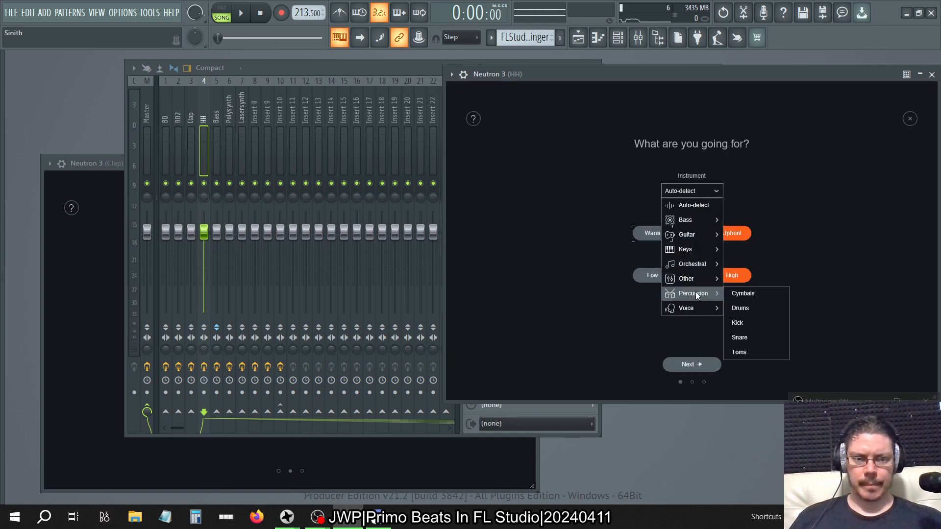
click(750, 295)
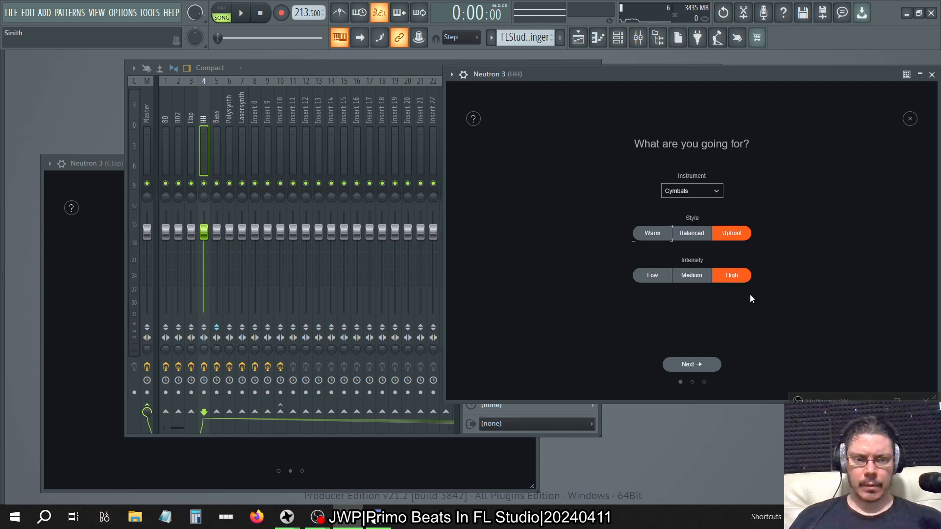
click(690, 366)
Open Neutron 3 on the Bass track and disable the Patcher effect in that track's chain.
click(228, 115)
click(216, 115)
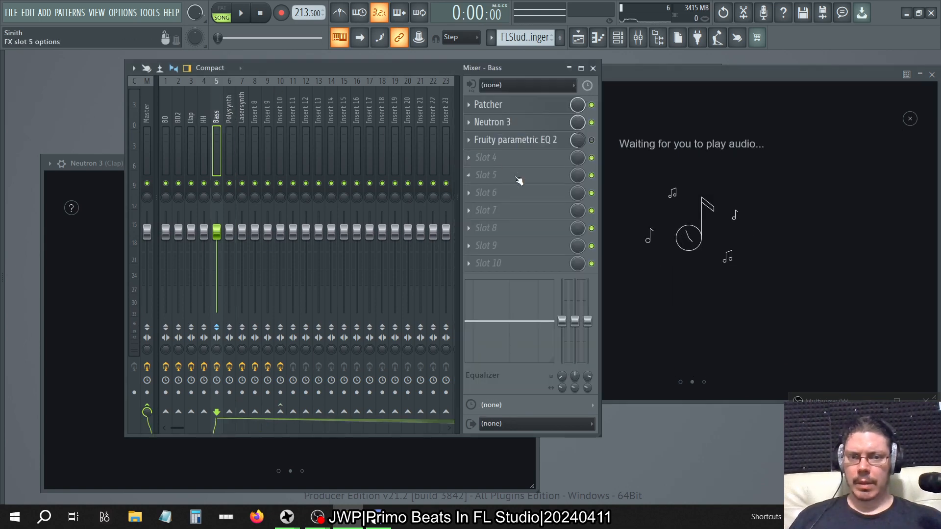
click(524, 122)
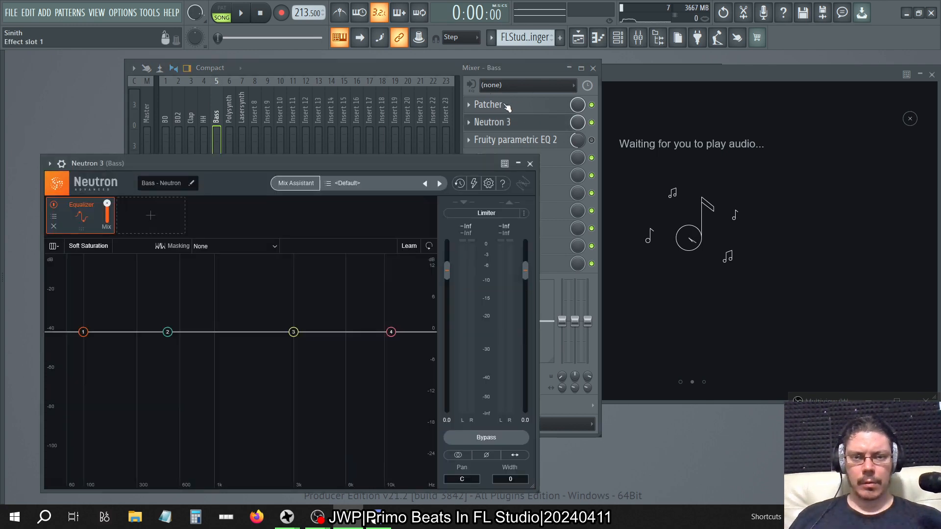
click(510, 121)
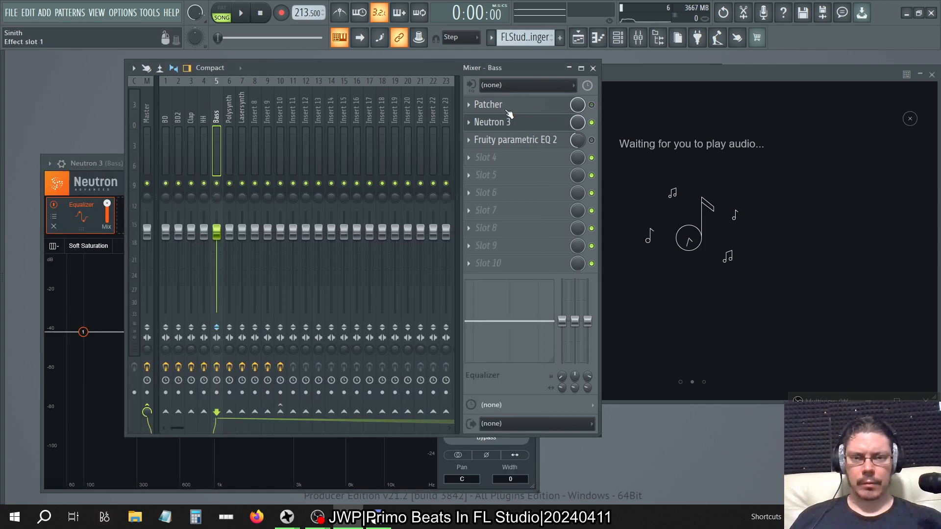
click(113, 173)
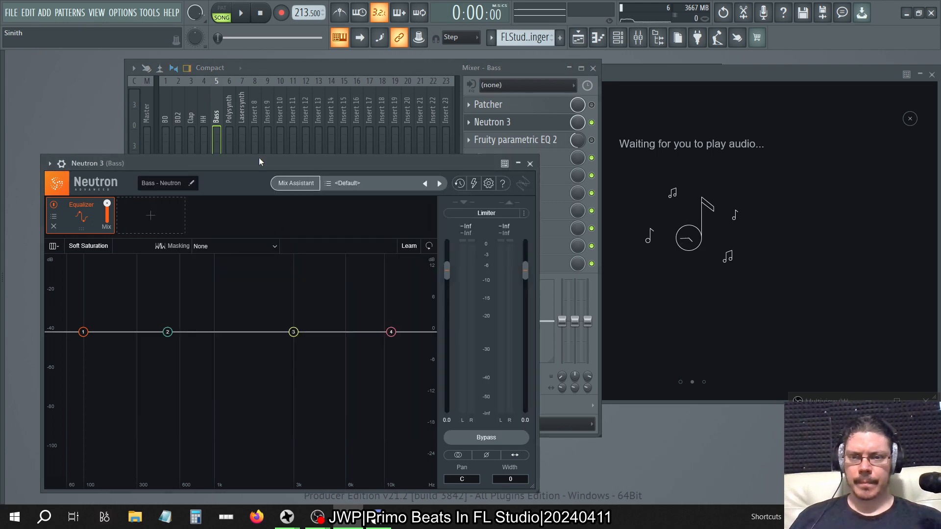
Review the effect chains on the Polysynth, Lasersynth, Bass and HH tracks.
click(219, 108)
click(229, 110)
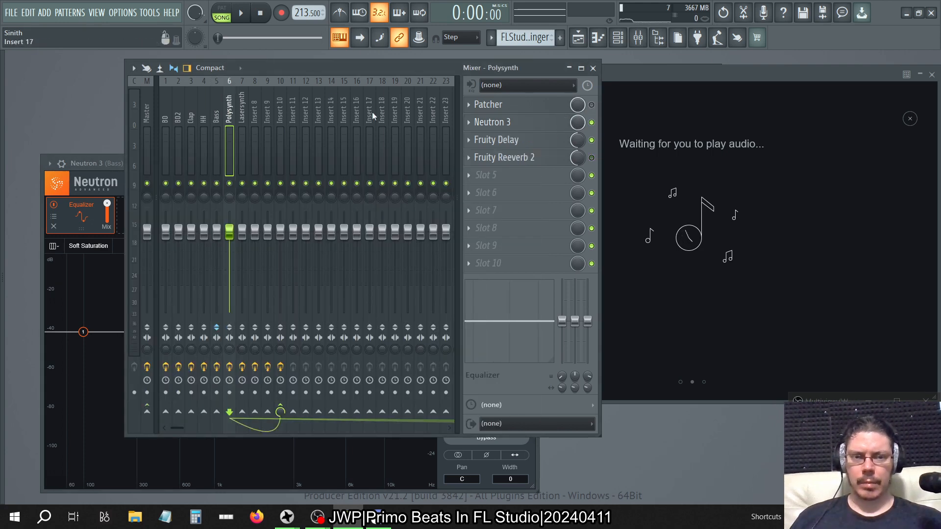
click(242, 109)
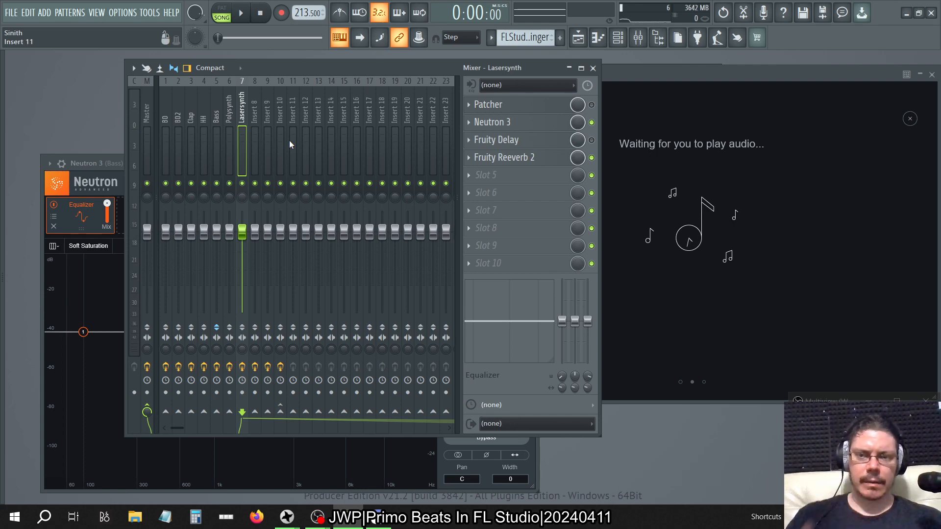
click(222, 104)
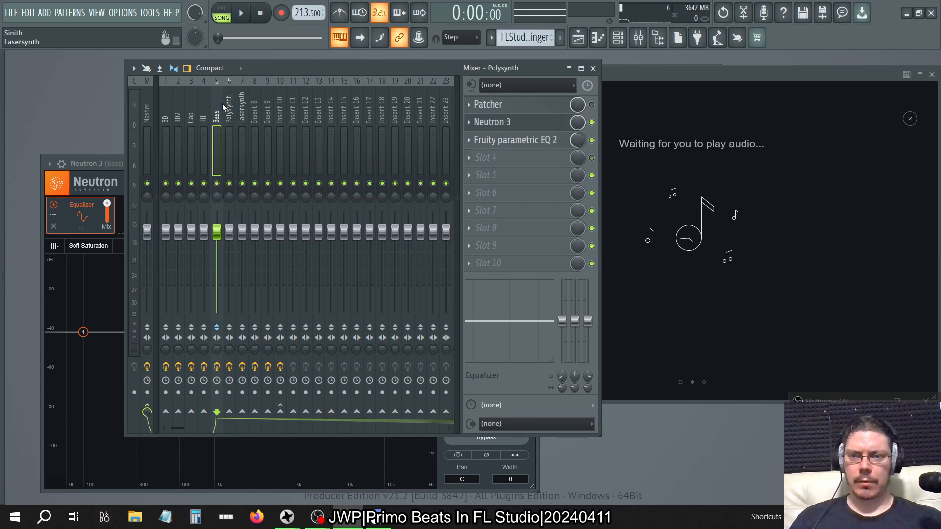
click(219, 104)
click(205, 107)
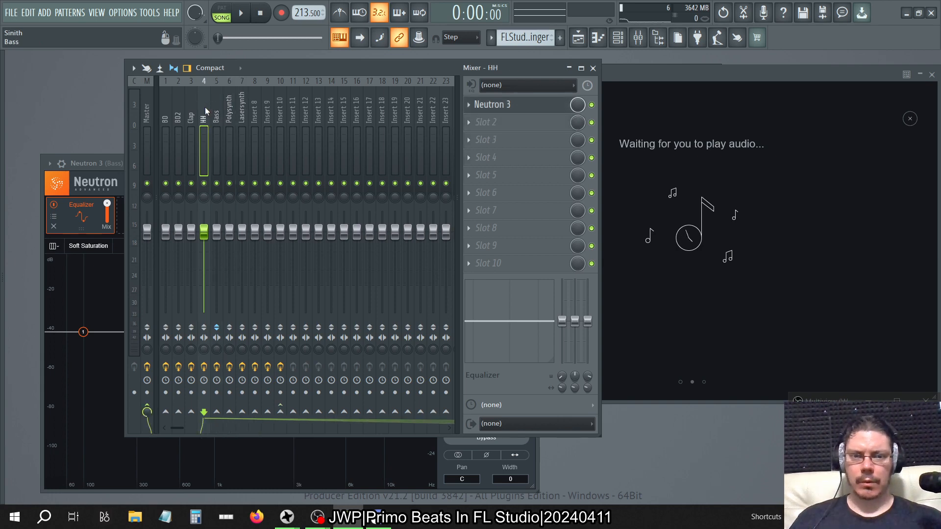
Bring up Neutron 3 on the Bass track and start its Mix Assistant in Track Enhance mode.
click(212, 114)
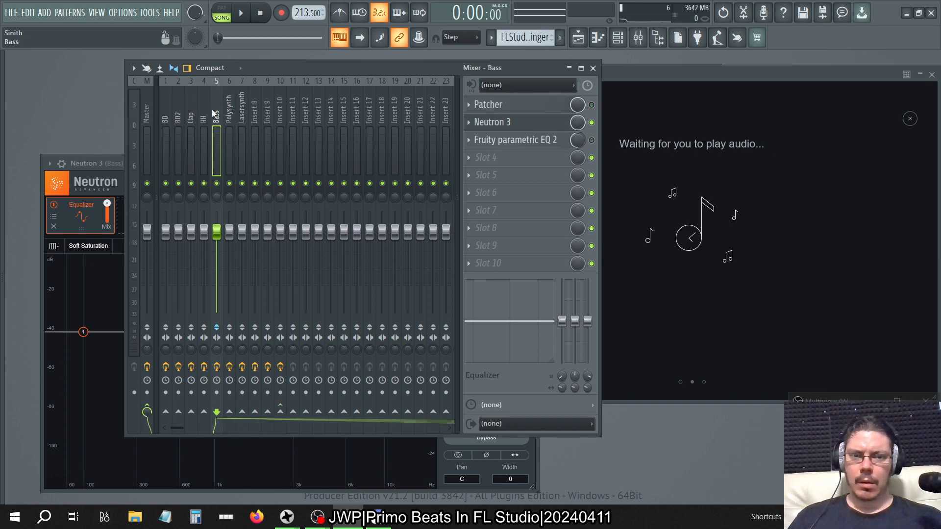
click(510, 123)
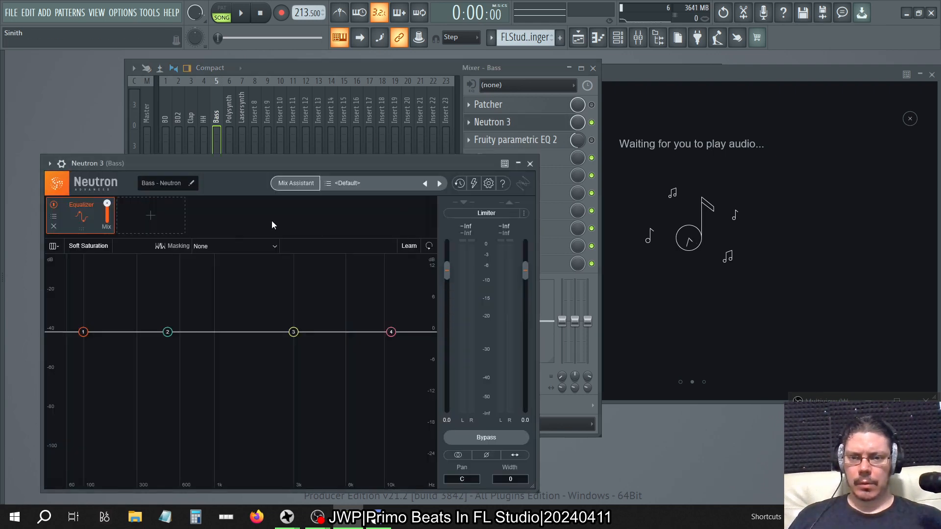
click(294, 183)
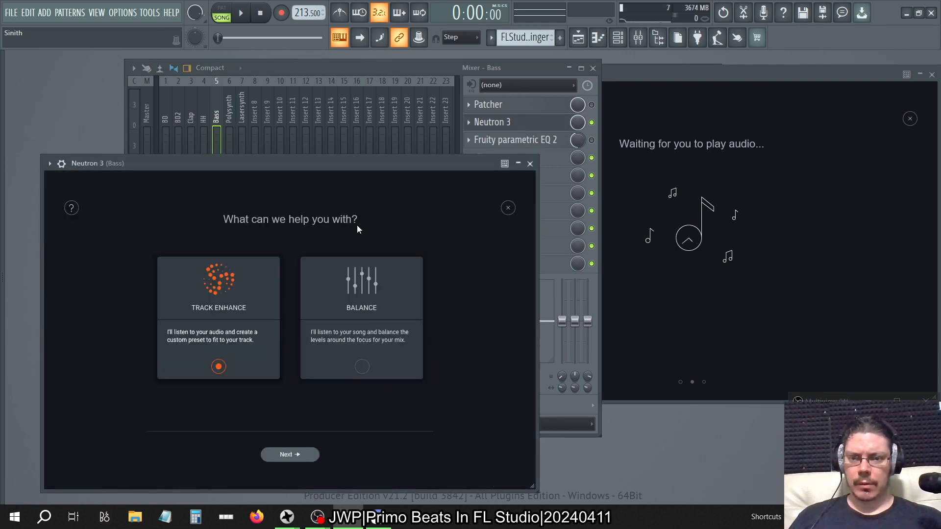
click(294, 452)
Set the Bass assistant to Upfront style, High intensity and Bass instrument, and continue to audio listening.
click(331, 323)
click(333, 367)
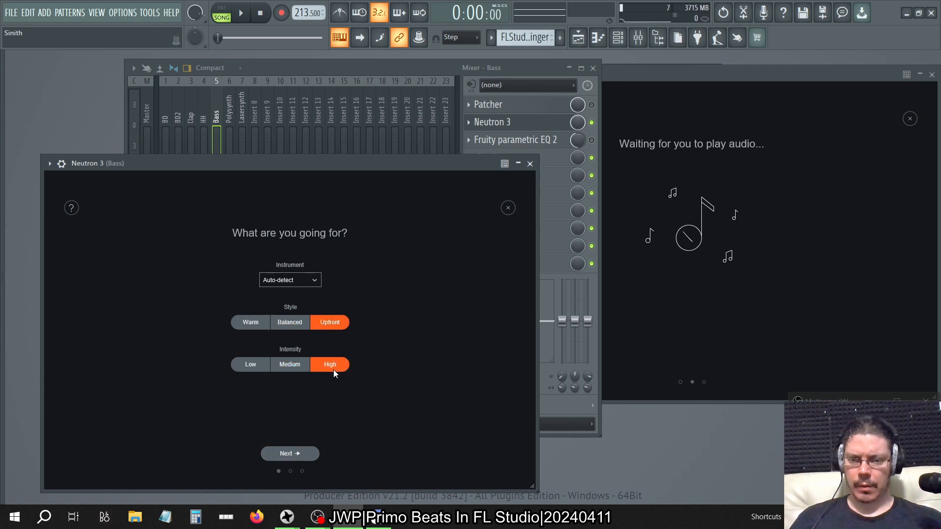
click(315, 280)
click(304, 307)
click(314, 280)
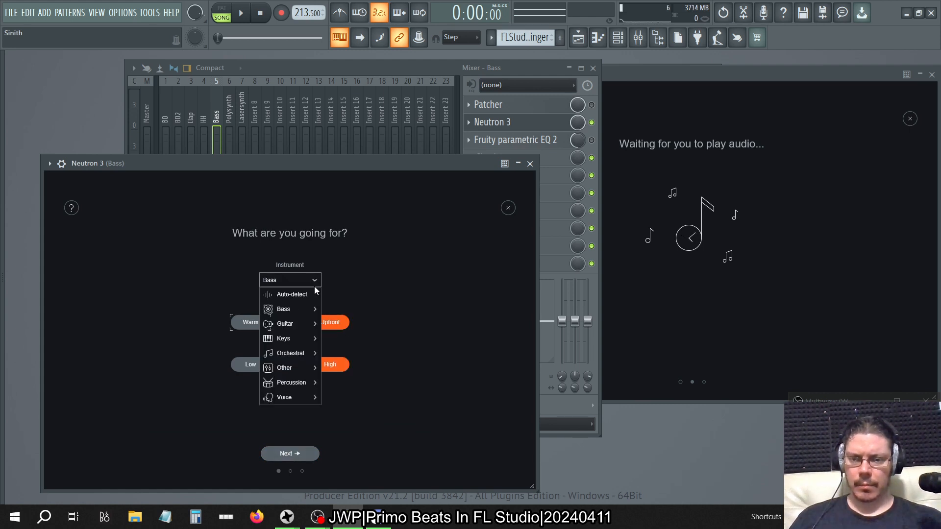
mouse_move(304, 310)
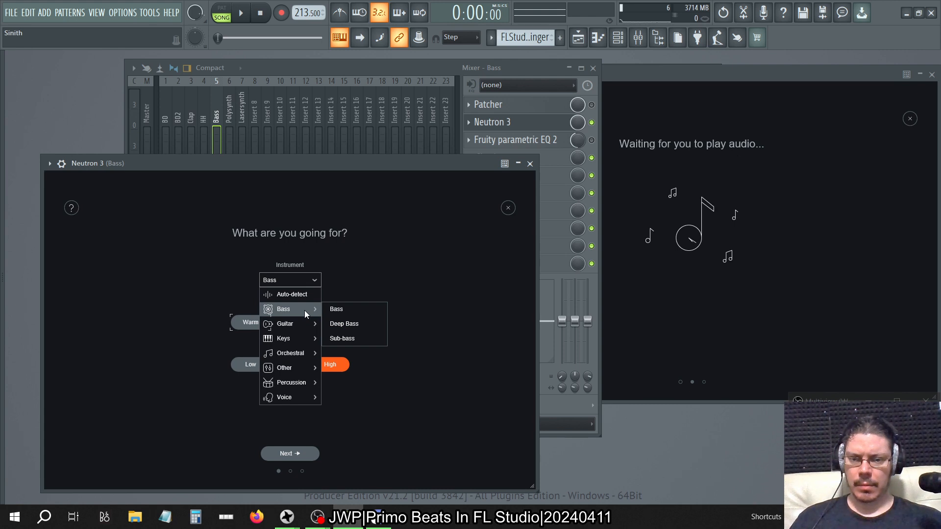
click(334, 309)
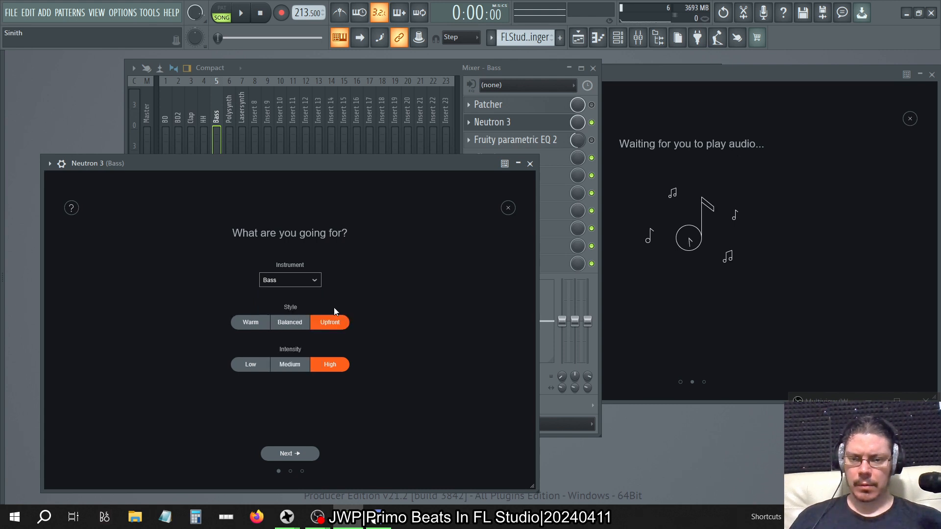
click(299, 453)
Open Neutron 3 on the Polysynth track and start its Mix Assistant in Track Enhance mode.
drag(271, 108, 229, 109)
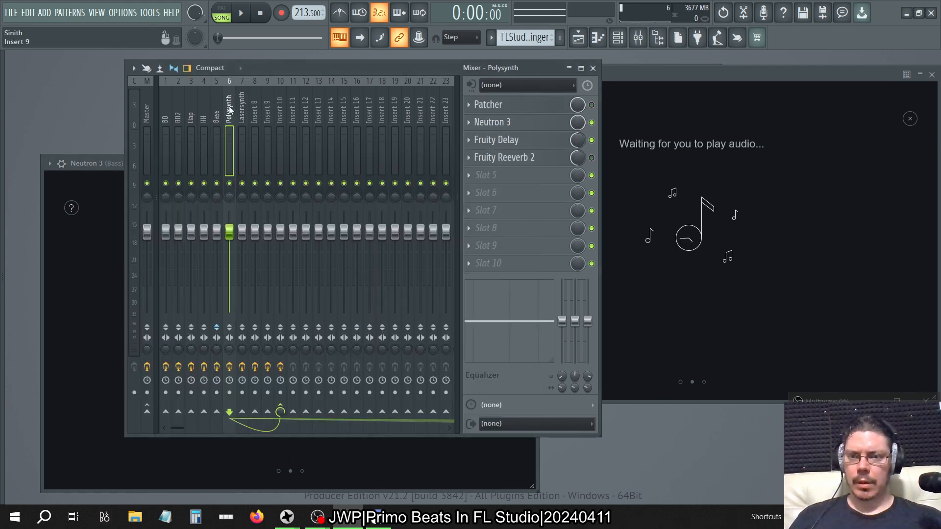
click(523, 125)
click(296, 136)
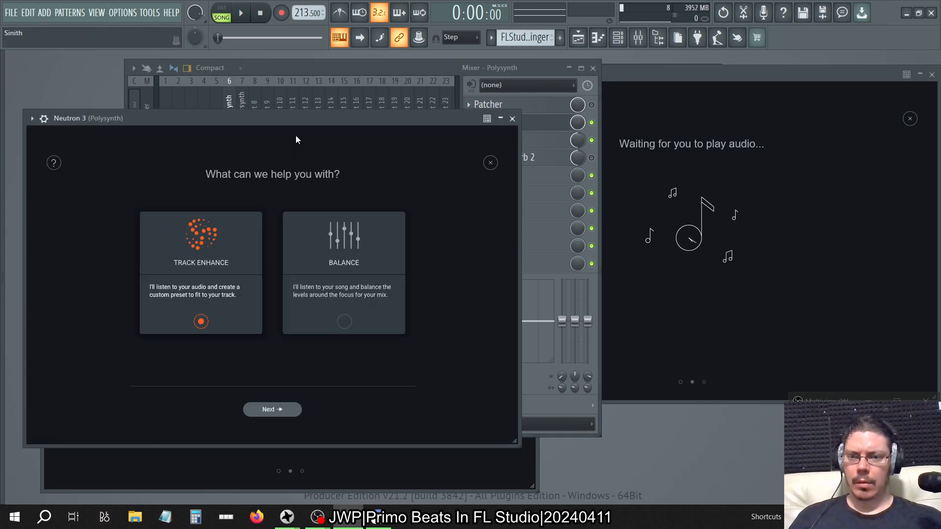
click(286, 414)
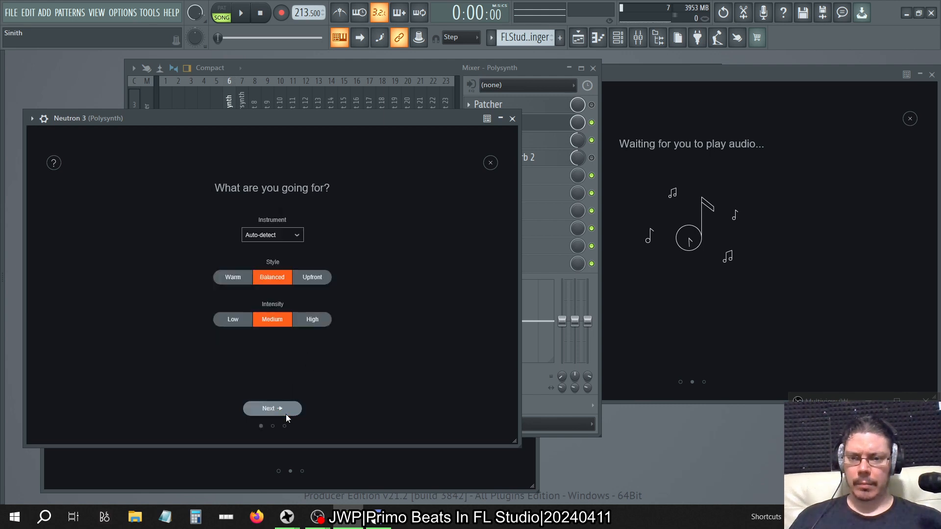
Set the Polysynth assistant to Upfront style, High intensity and Synth Lead instrument, and continue to audio listening.
click(326, 277)
click(313, 319)
click(297, 236)
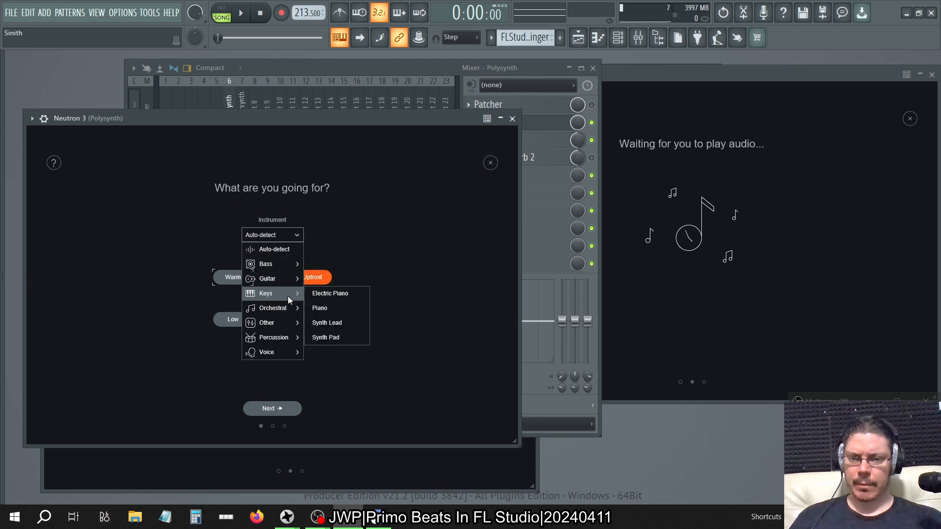
mouse_move(286, 358)
mouse_move(287, 295)
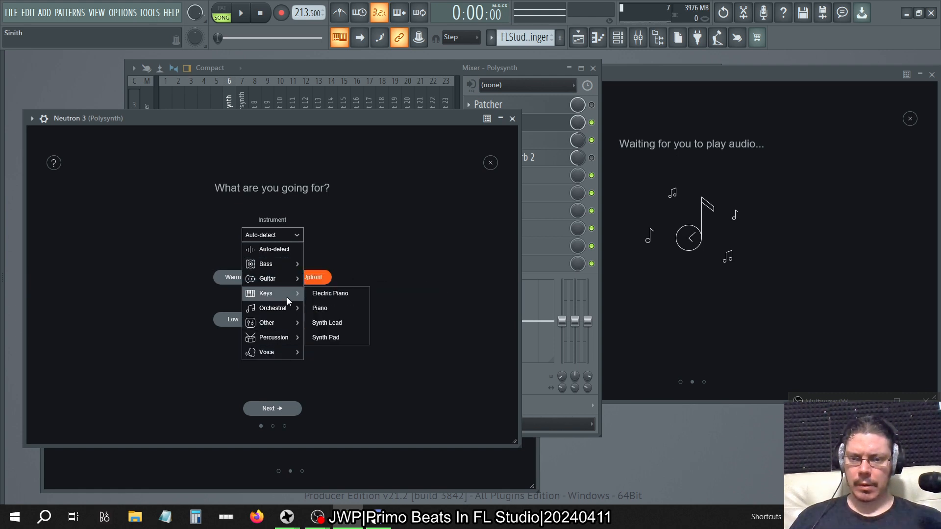
click(339, 324)
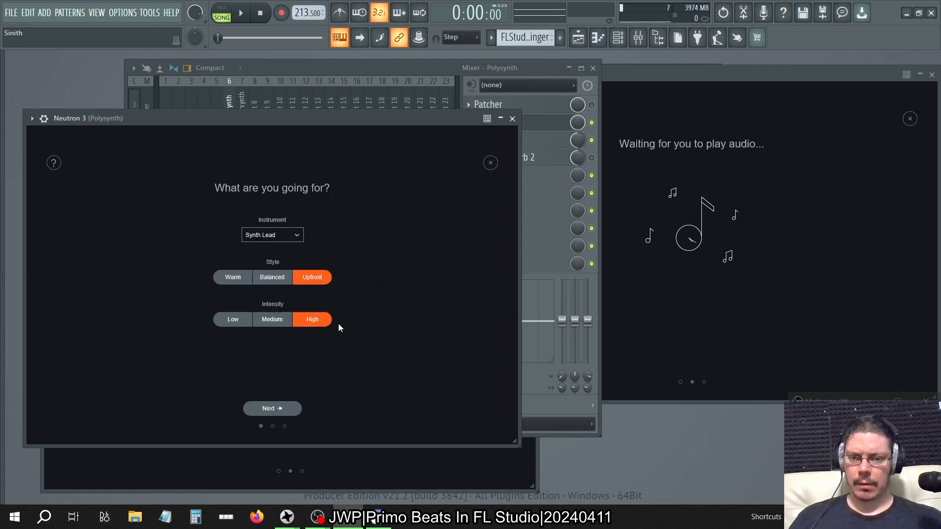
click(278, 408)
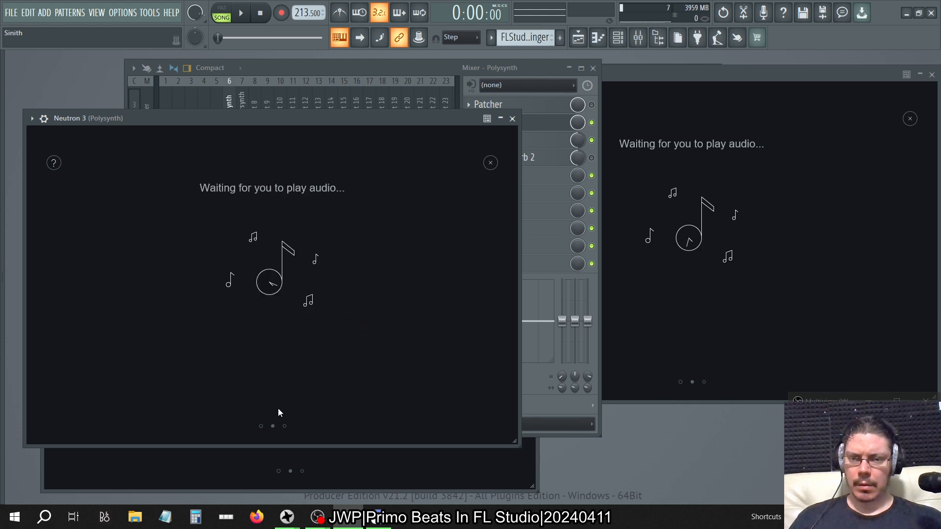
Open Neutron 3 on the Lasersynth track and start its Mix Assistant in Track Enhance mode.
click(242, 98)
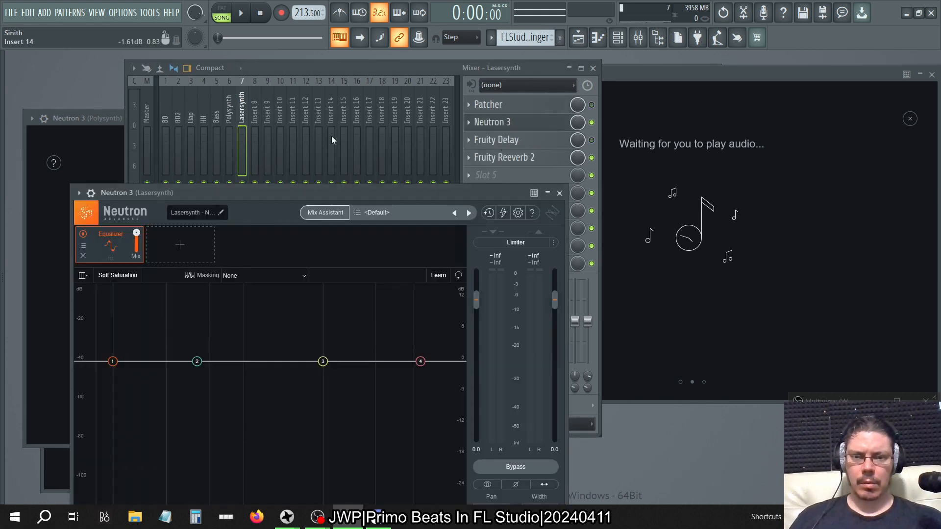
click(334, 217)
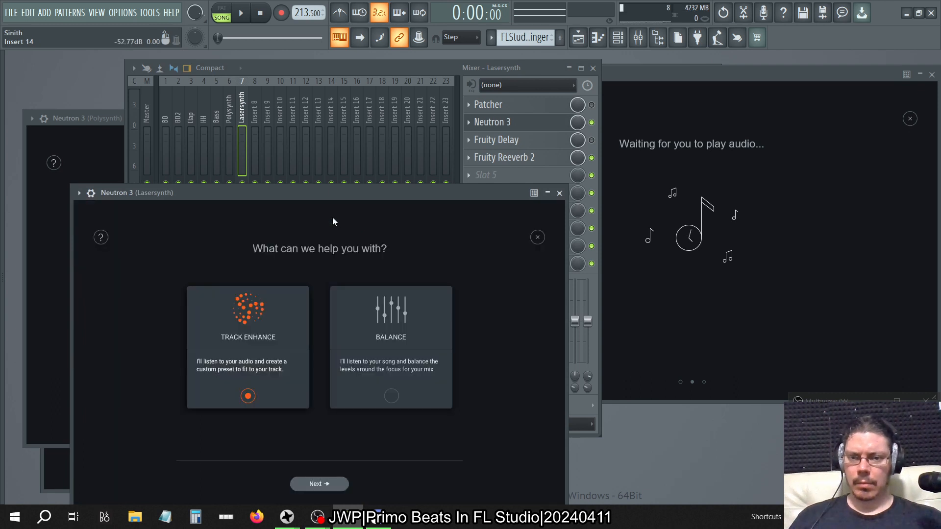
click(319, 483)
Set the Lasersynth assistant to Upfront style, High intensity and Synth Lead instrument, and continue to audio listening.
click(359, 351)
click(358, 393)
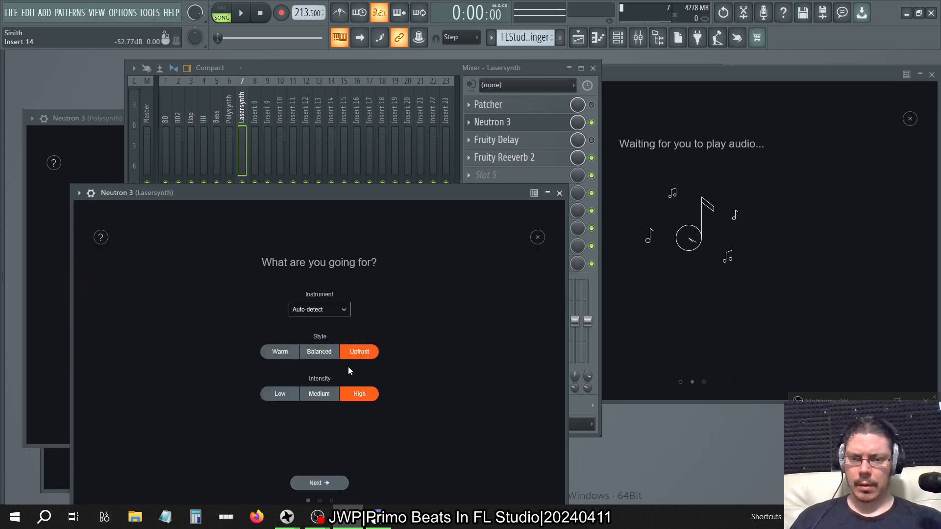
click(341, 310)
mouse_move(332, 365)
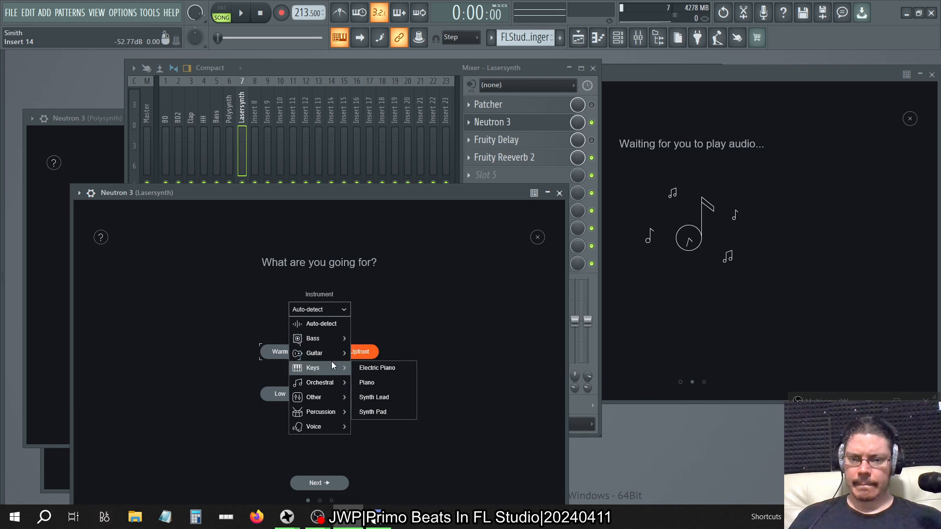
click(370, 397)
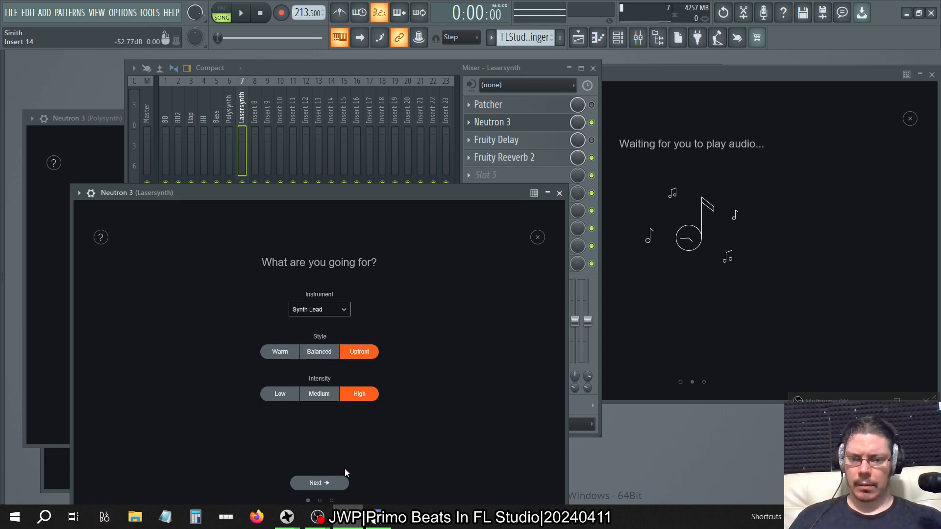
click(337, 479)
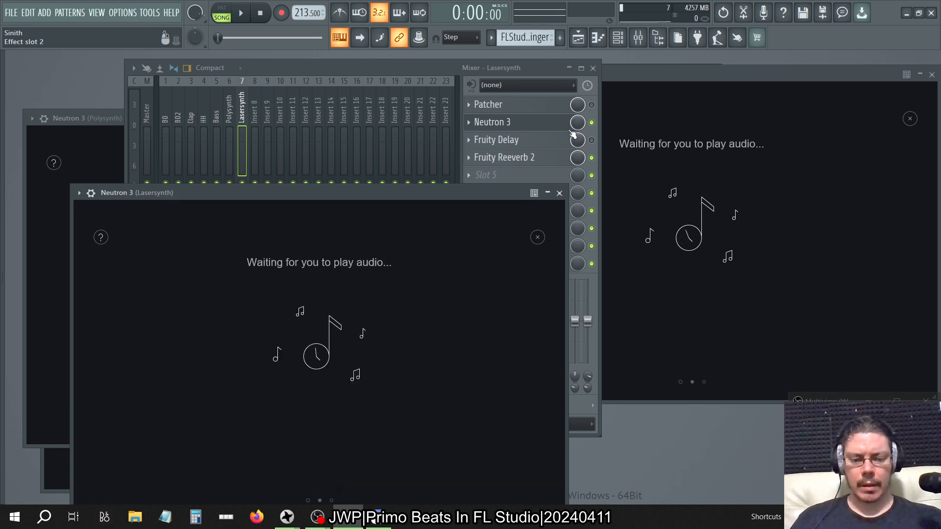
Close all open plugin and mixer windows, and reopen the mixer.
key(F12)
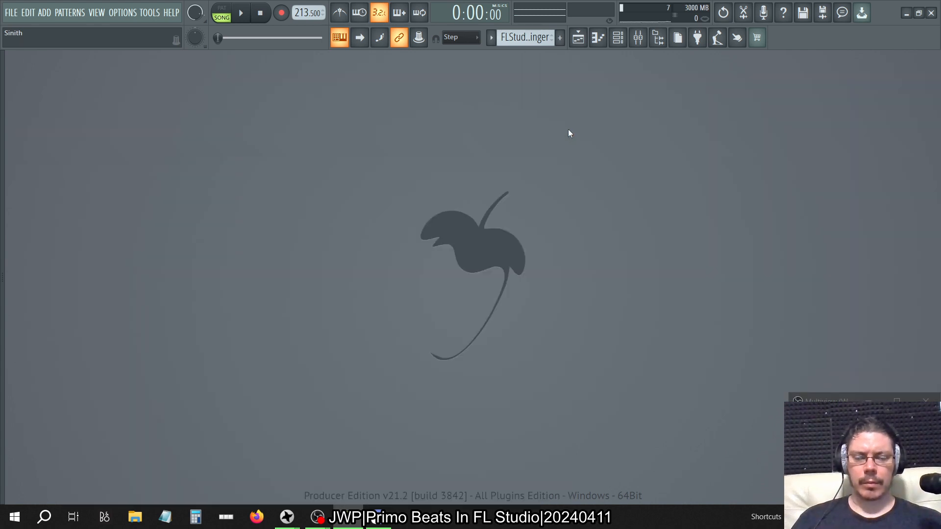
click(638, 42)
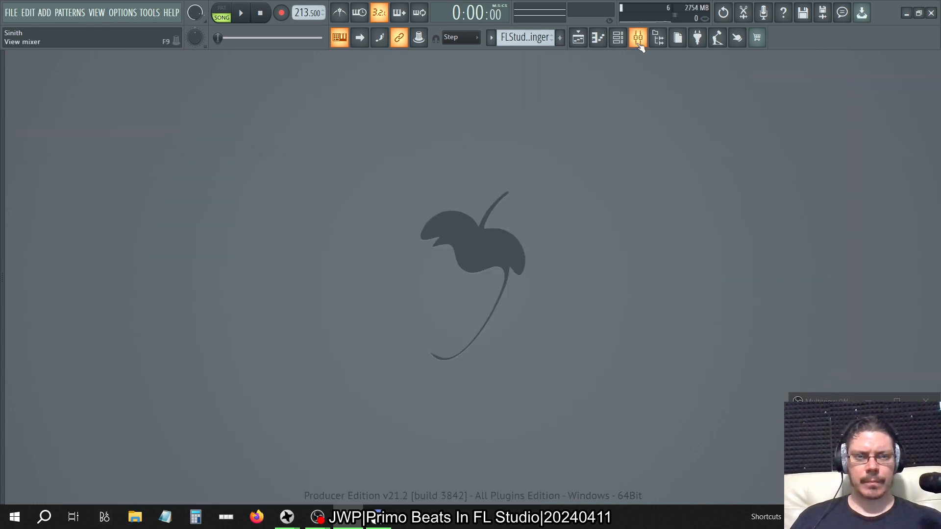
Bring up the playlist and play the song from the start for the Neutron 3 assistants to listen.
click(580, 39)
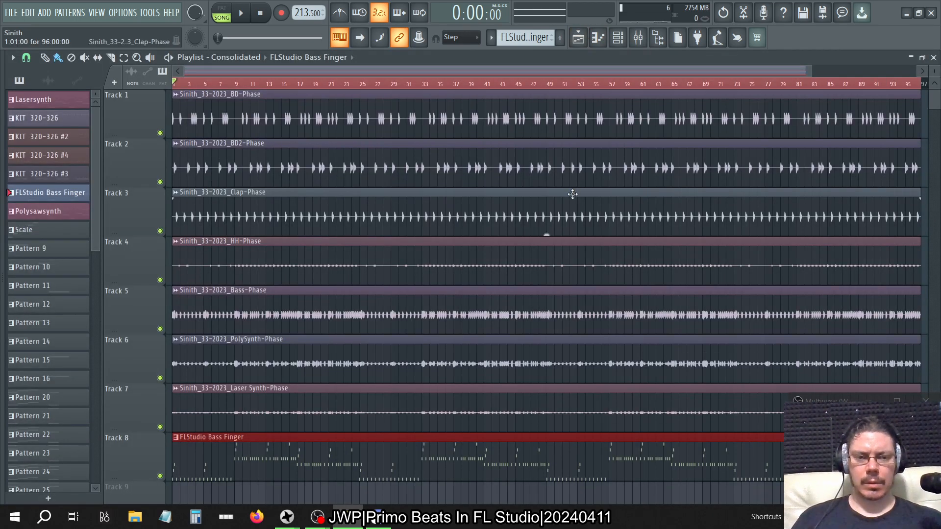
scroll(572, 194, down, 1)
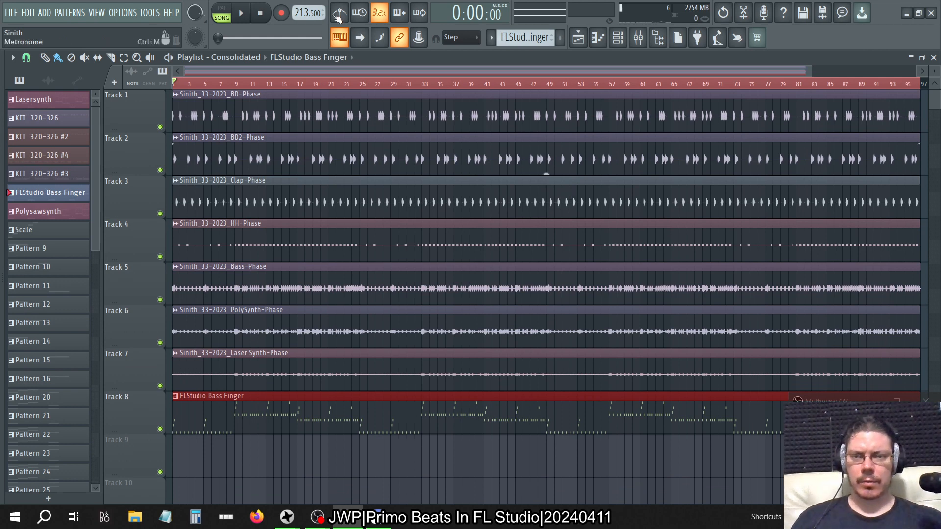
key(space)
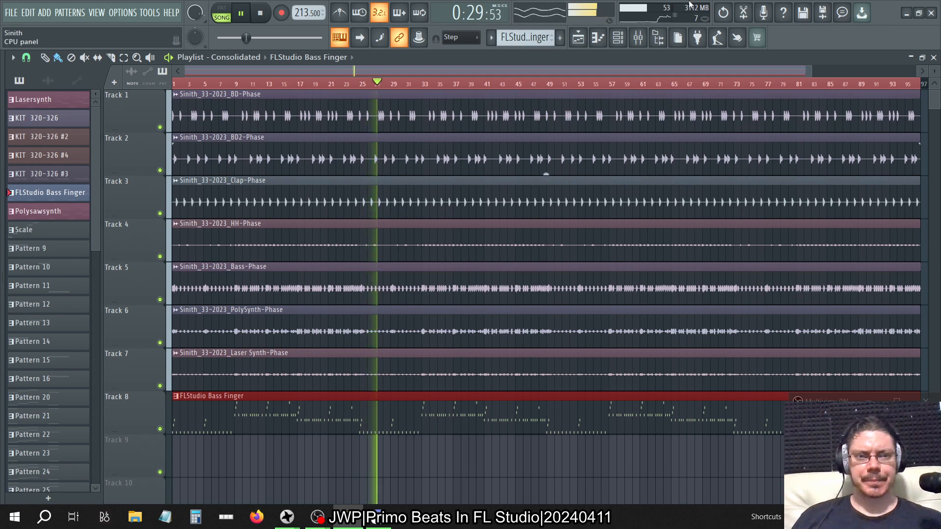
Reopen the mixer, bypass Fruity Compressor on the Master track, and stop playback.
key(F9)
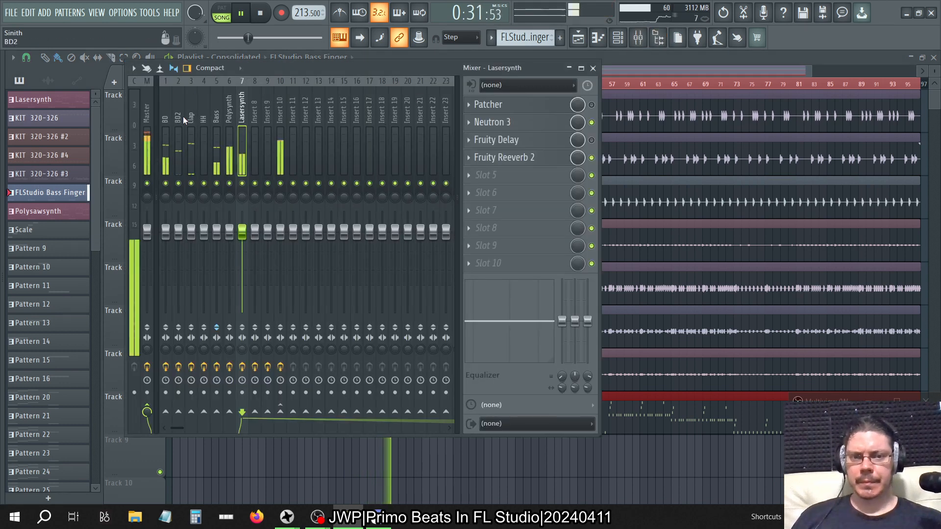
click(146, 147)
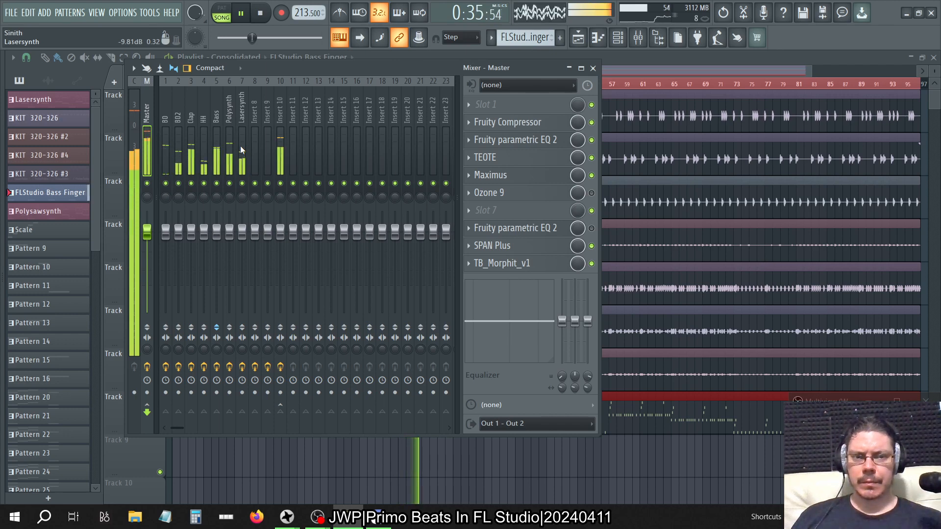
click(591, 123)
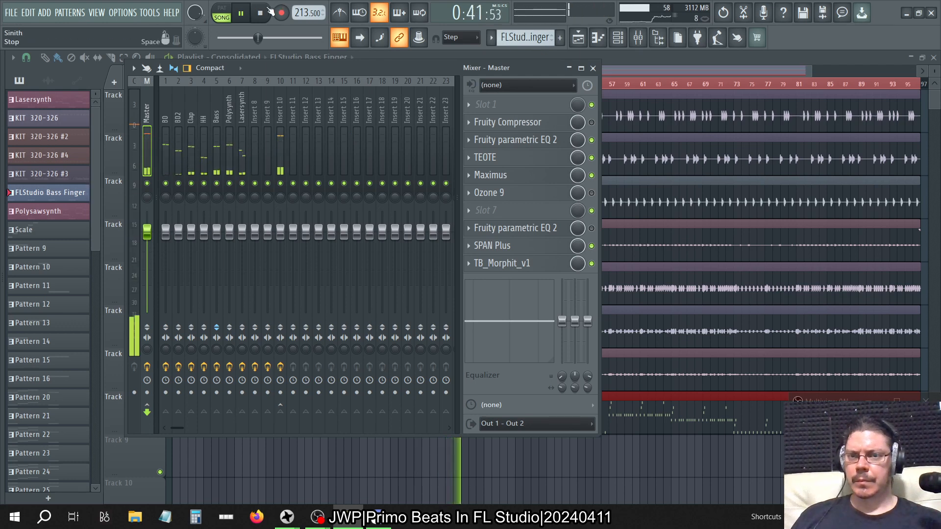
key(space)
Accept the Neutron 3 Track Enhance suggestions on the BD and BD2 tracks.
click(185, 109)
click(167, 114)
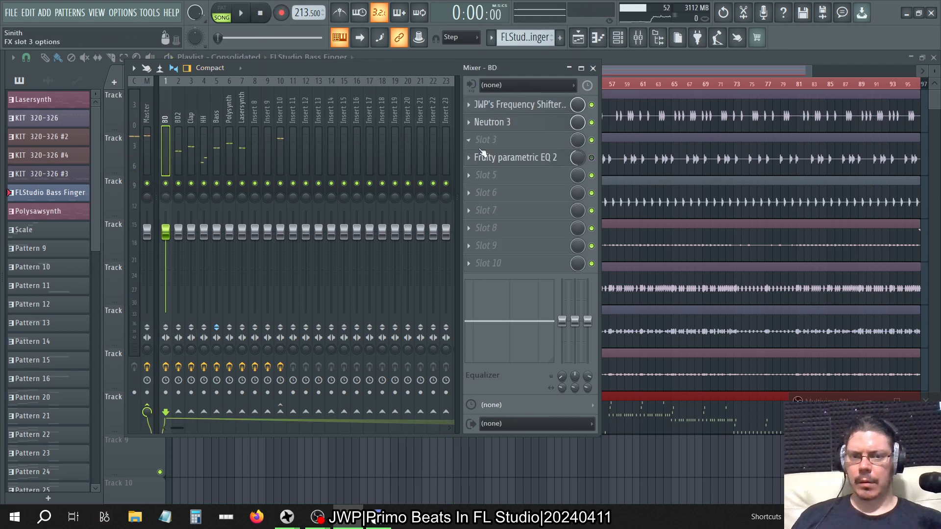
click(509, 122)
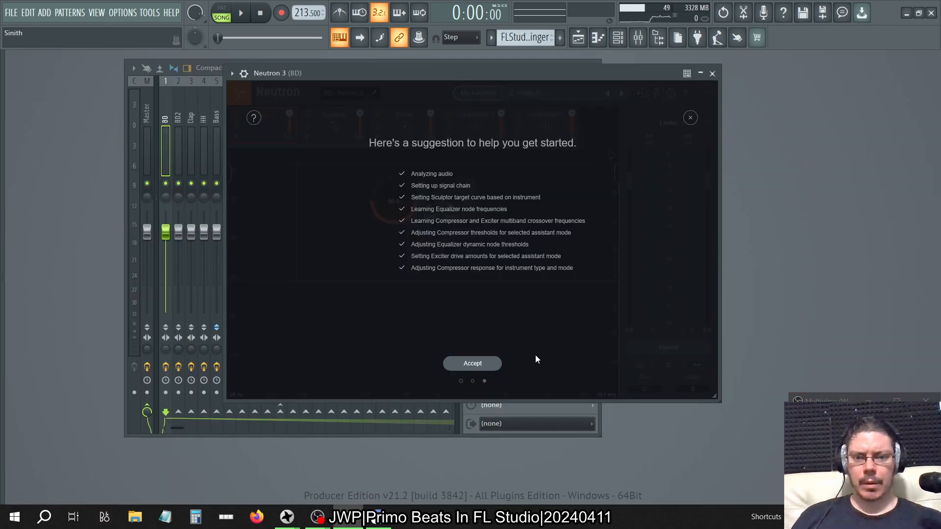
click(481, 362)
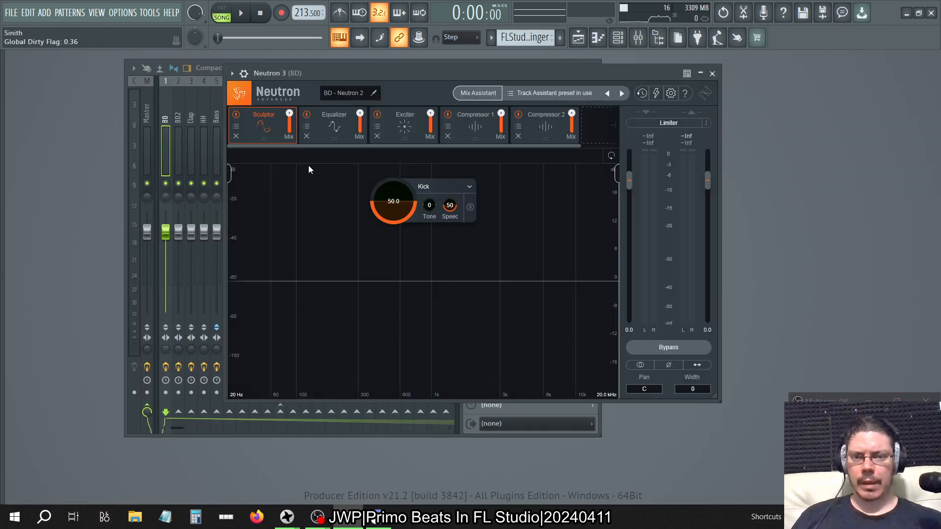
click(181, 100)
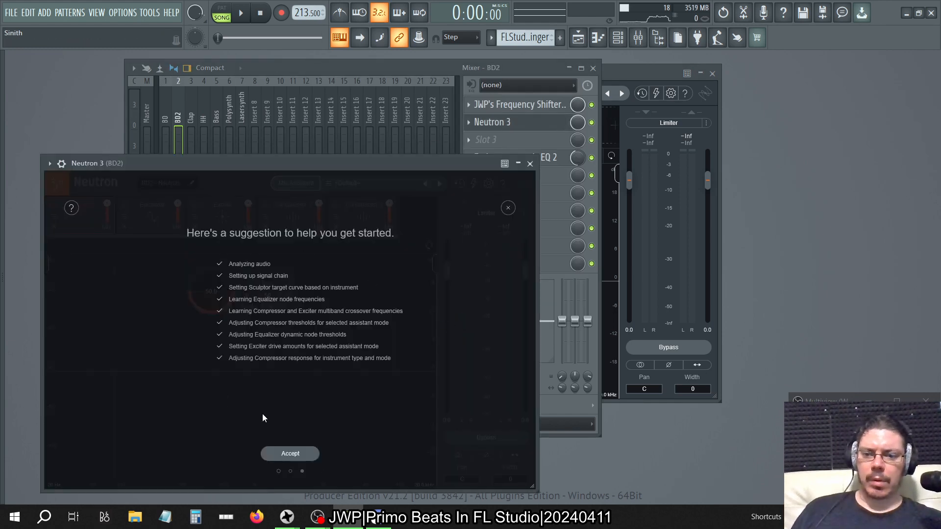
click(293, 452)
Accept the Neutron 3 Track Enhance suggestions on the Clap and HH tracks.
click(216, 117)
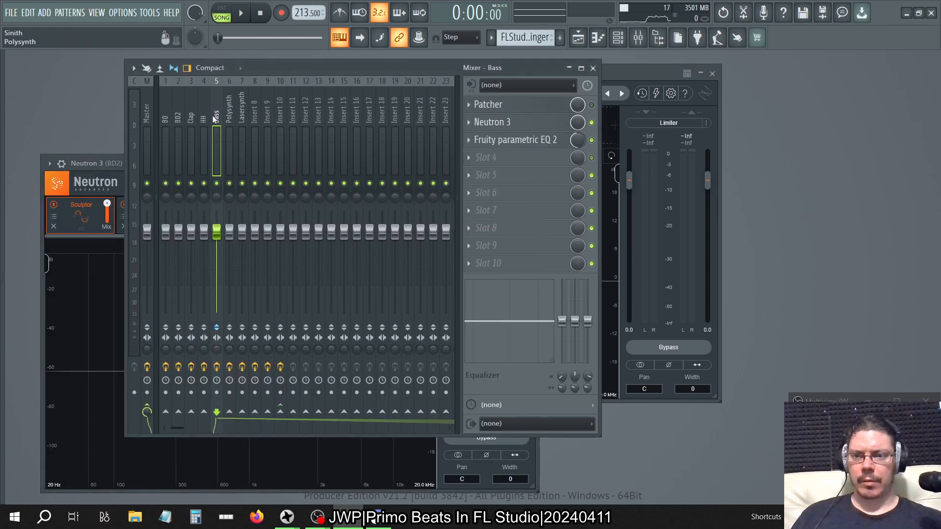
click(195, 116)
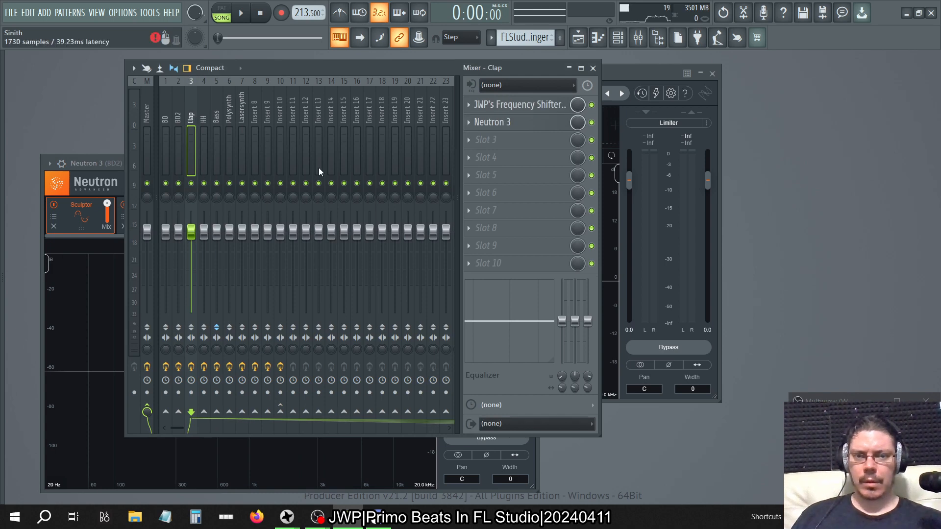
click(289, 453)
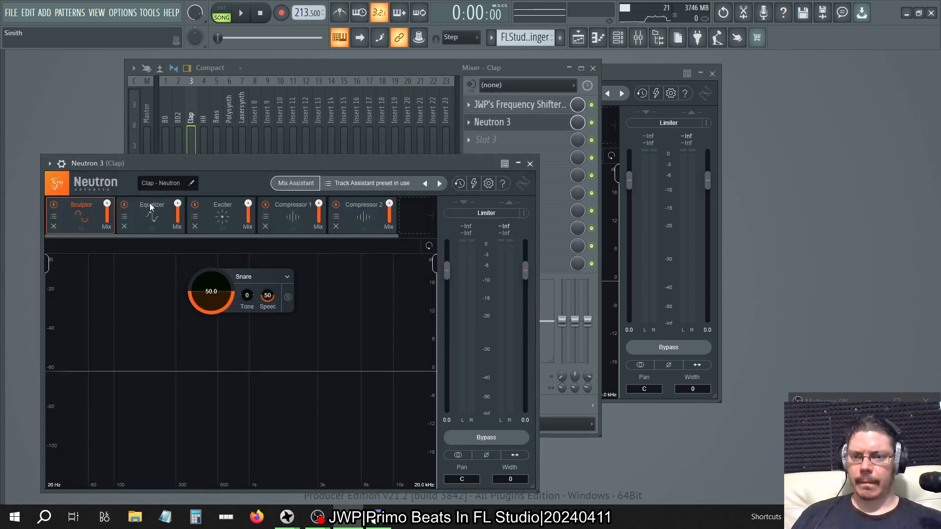
click(204, 118)
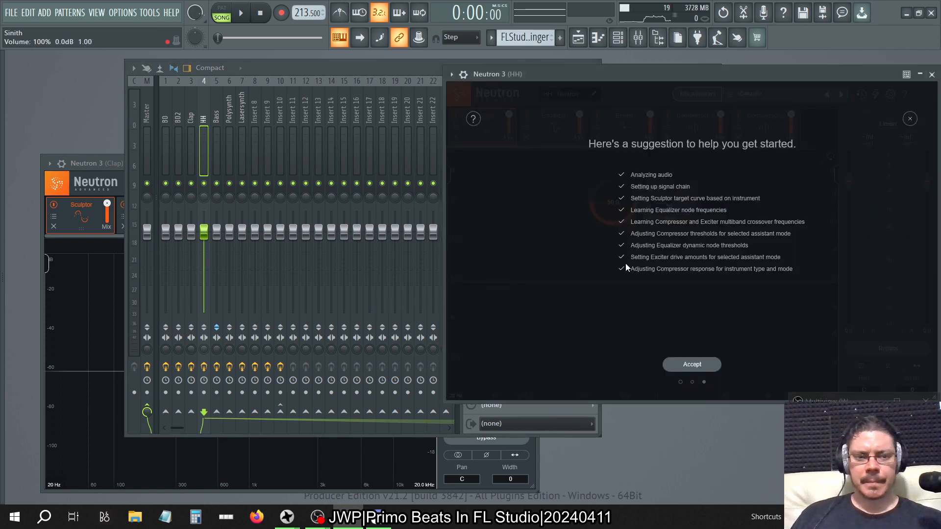
click(691, 365)
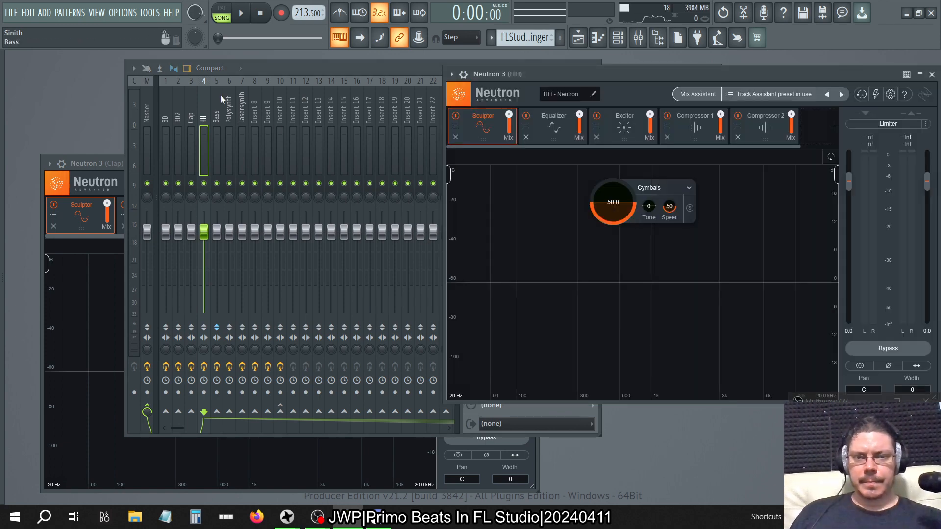
Accept the Neutron 3 Track Enhance suggestions on the Bass and Polysynth tracks.
click(219, 110)
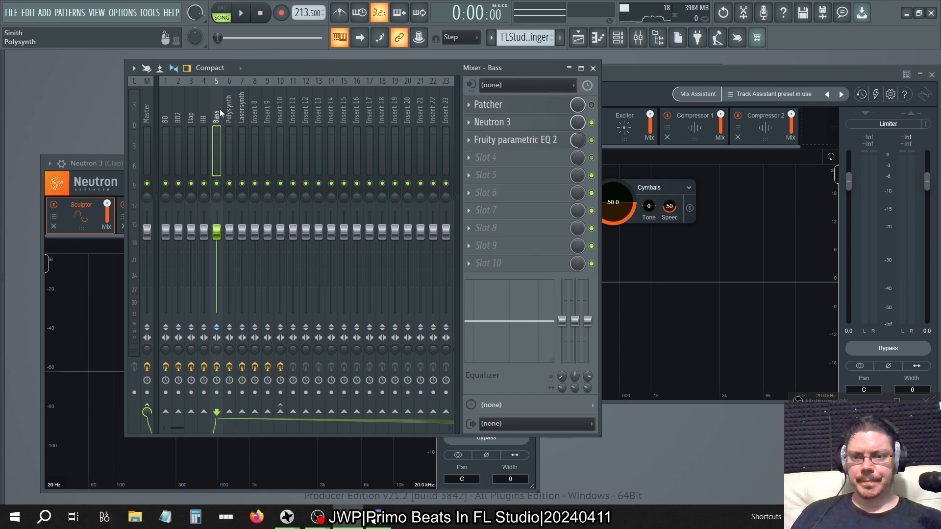
click(513, 125)
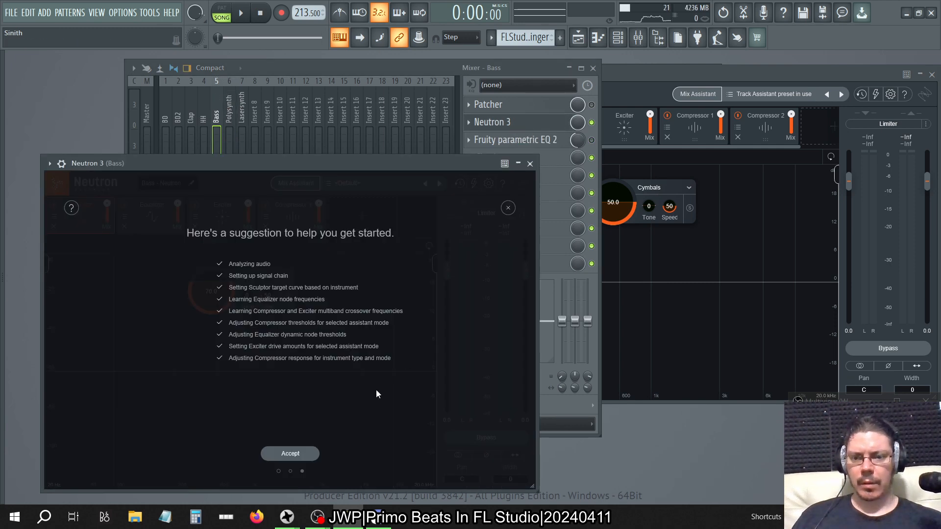
click(290, 454)
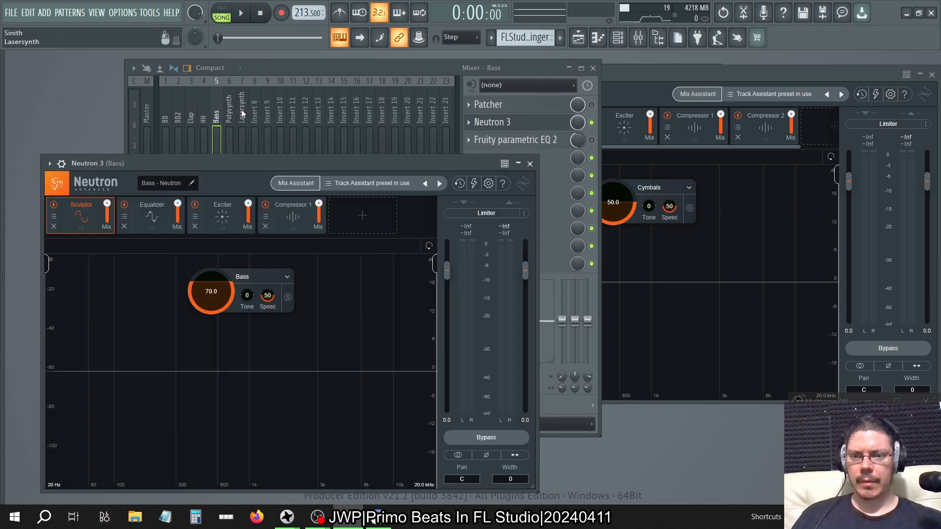
click(231, 77)
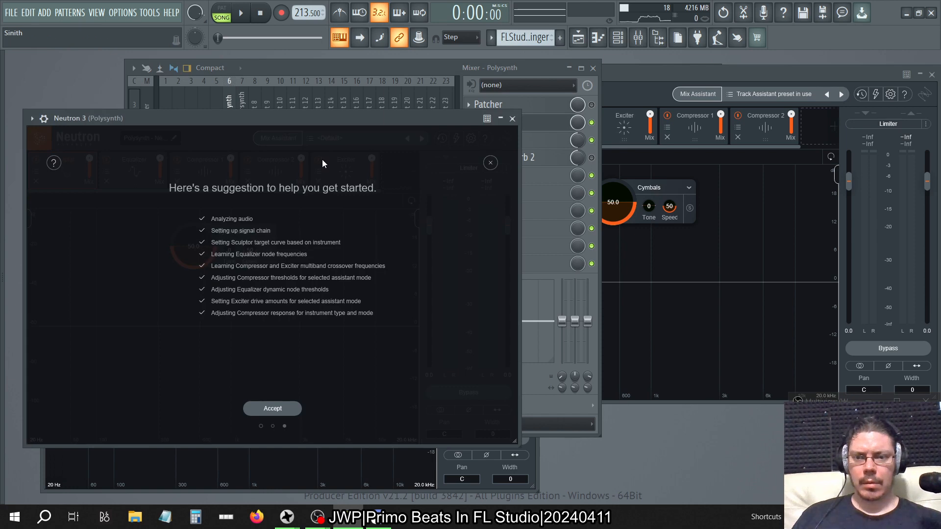
click(272, 409)
Open Neutron 3 on the Lasersynth track and accept its Track Enhance suggestion.
click(295, 95)
click(241, 109)
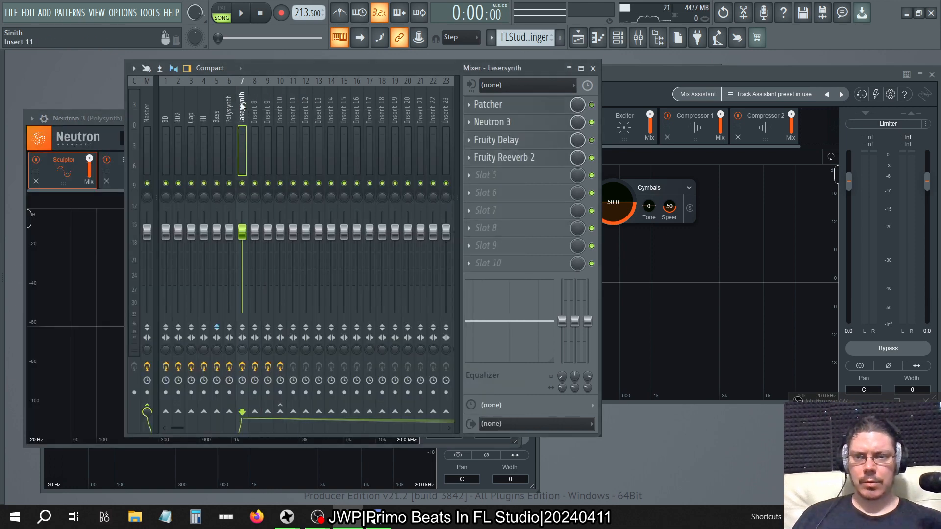
click(503, 122)
click(320, 483)
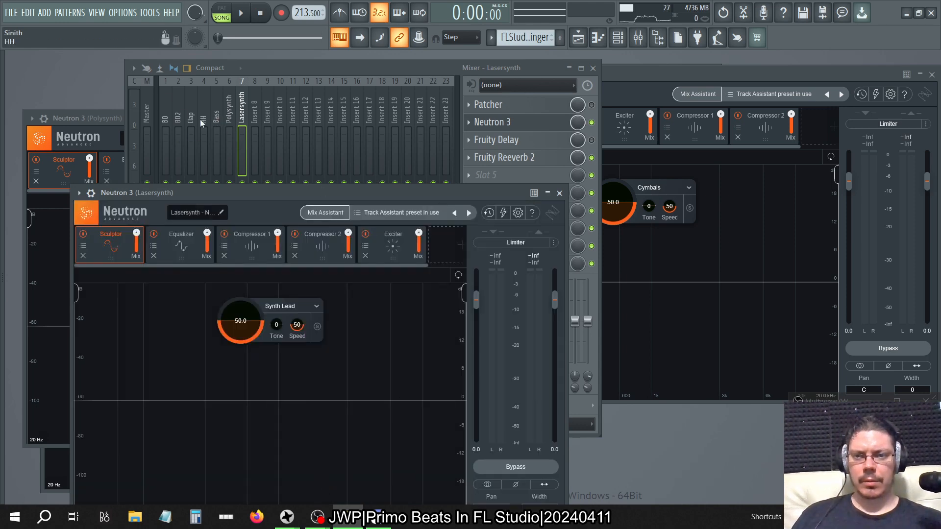
Review the effect chains on the BD, Bass, Clap, BD2 and Master mixer tracks.
click(165, 120)
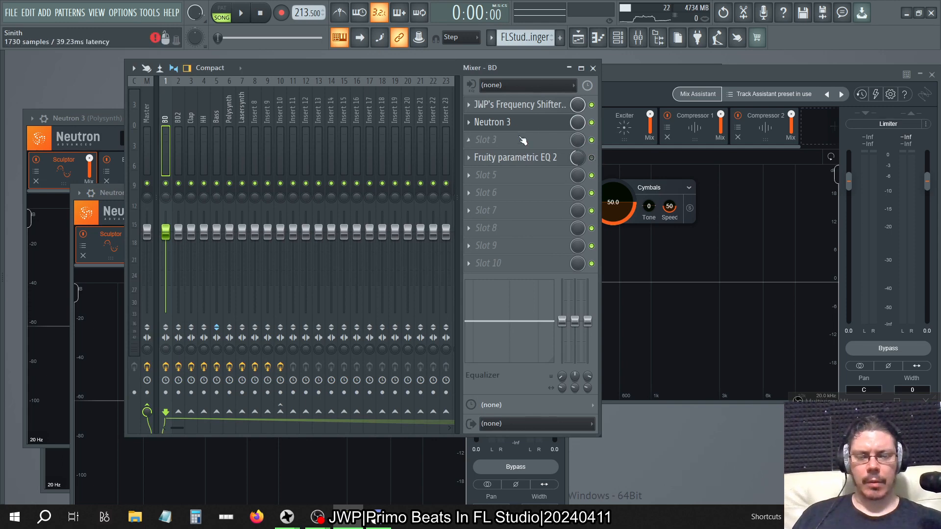
click(216, 95)
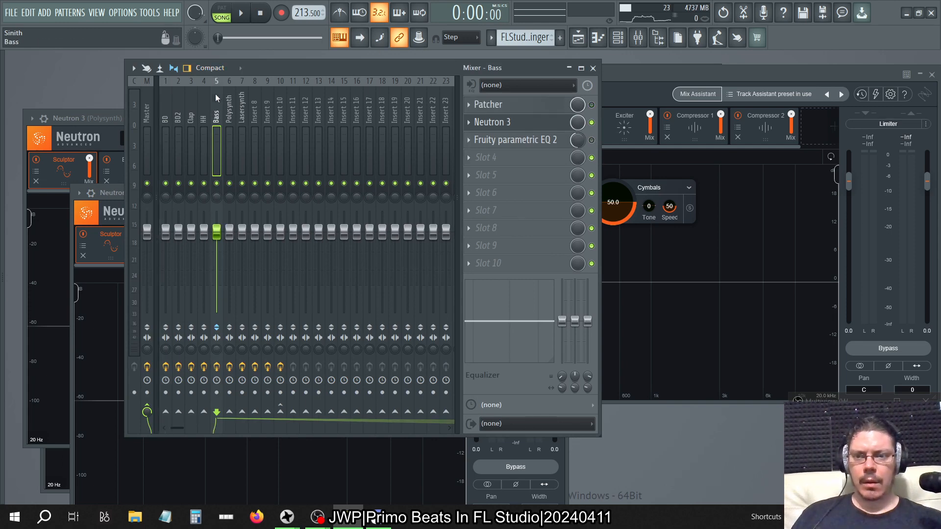
click(193, 104)
click(180, 109)
click(165, 117)
click(143, 114)
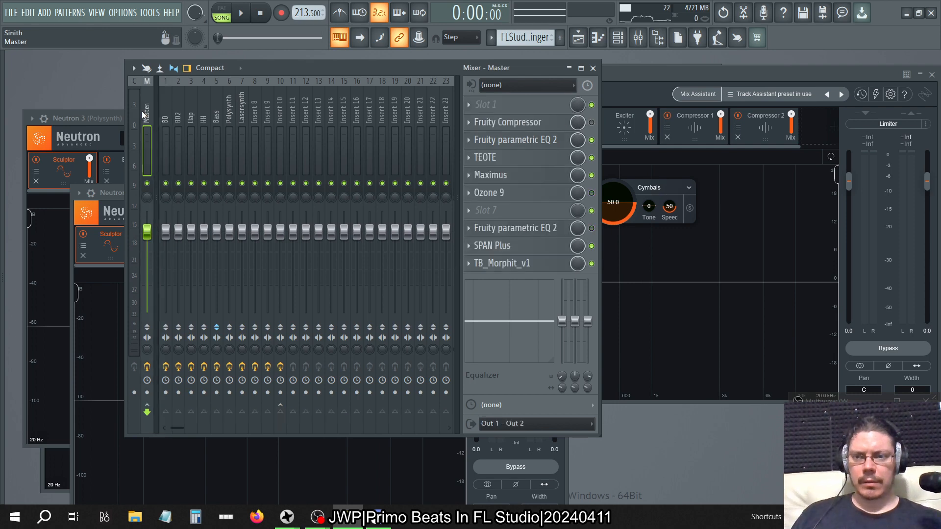
click(166, 119)
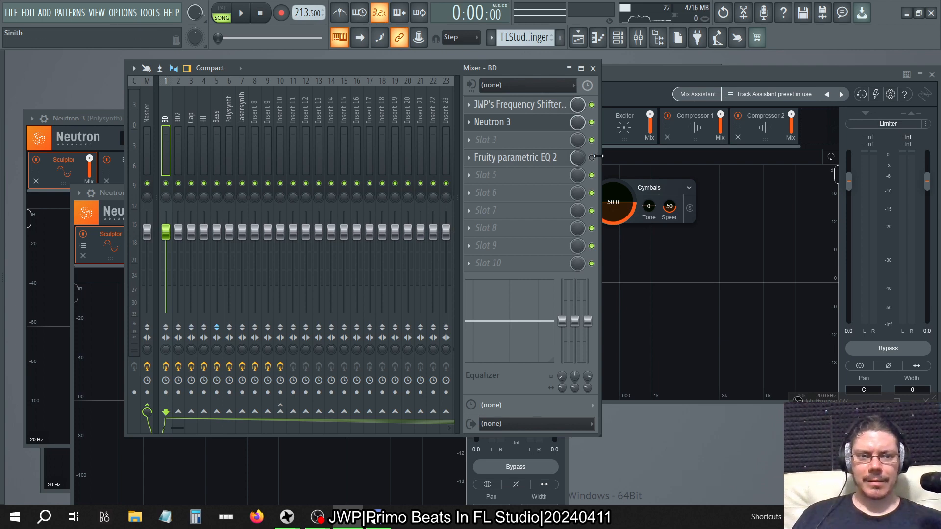
Start the Mix Assistant in Balance mode from the HH Neutron 3, including BD and BD2 as focus tracks.
click(699, 94)
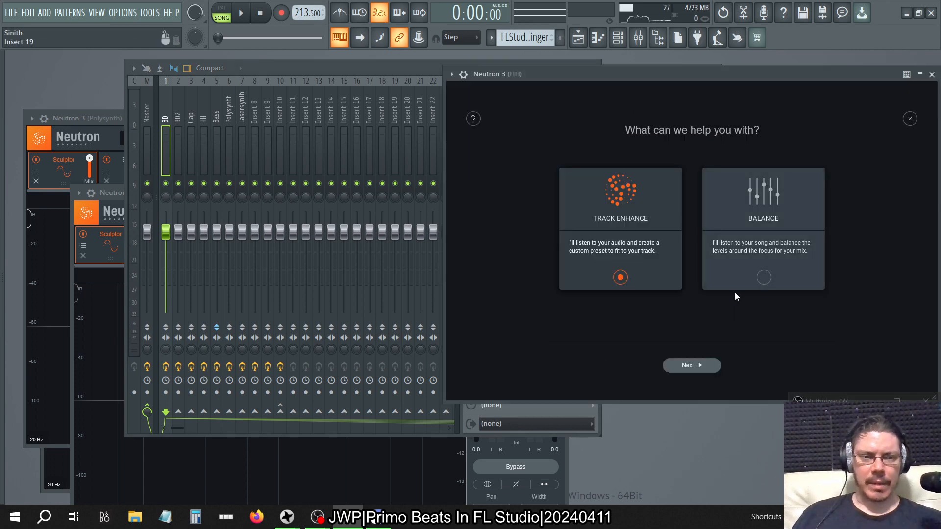
click(699, 365)
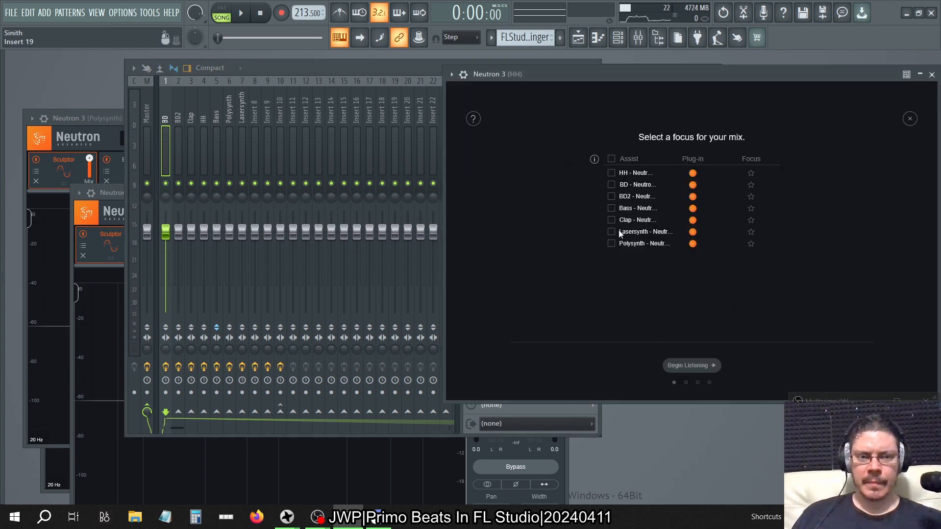
click(611, 186)
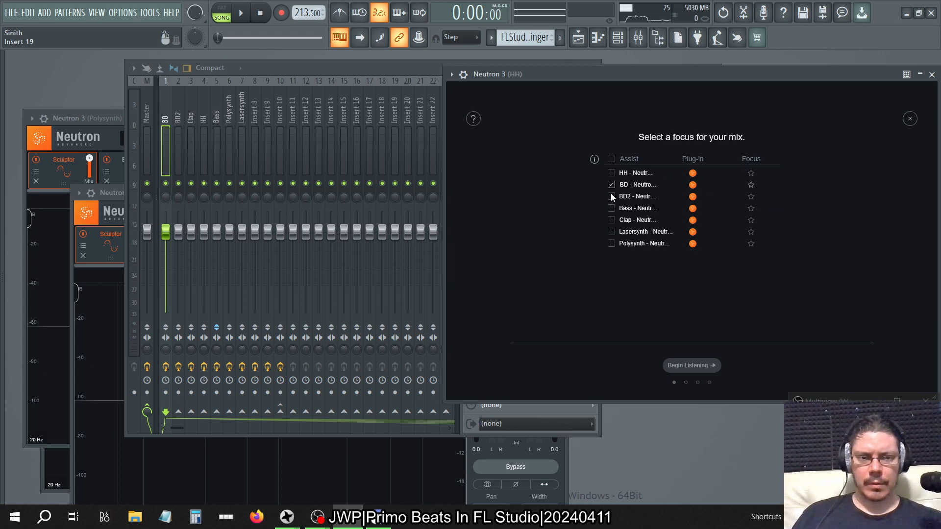
click(612, 195)
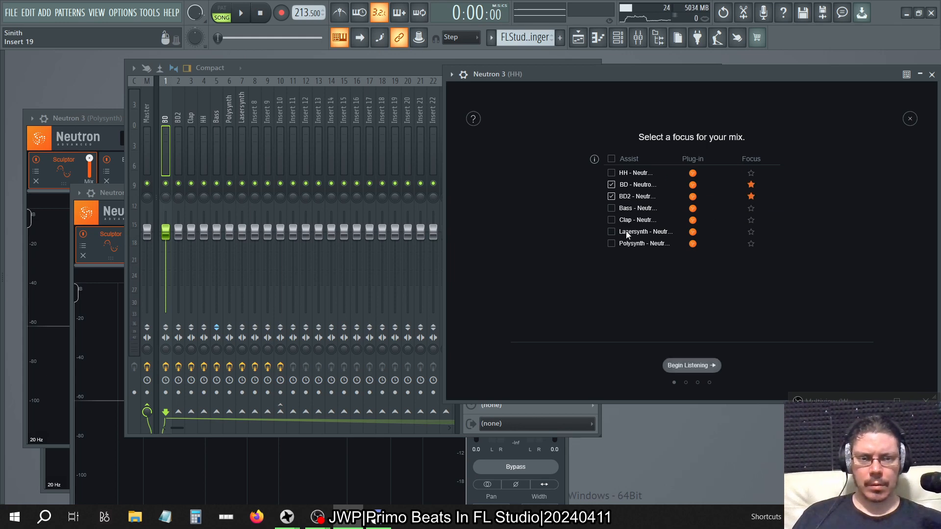
Include the HH, Bass, Clap, Lasersynth and Polysynth tracks in the balance without marking them as focus.
click(612, 208)
click(612, 220)
click(611, 232)
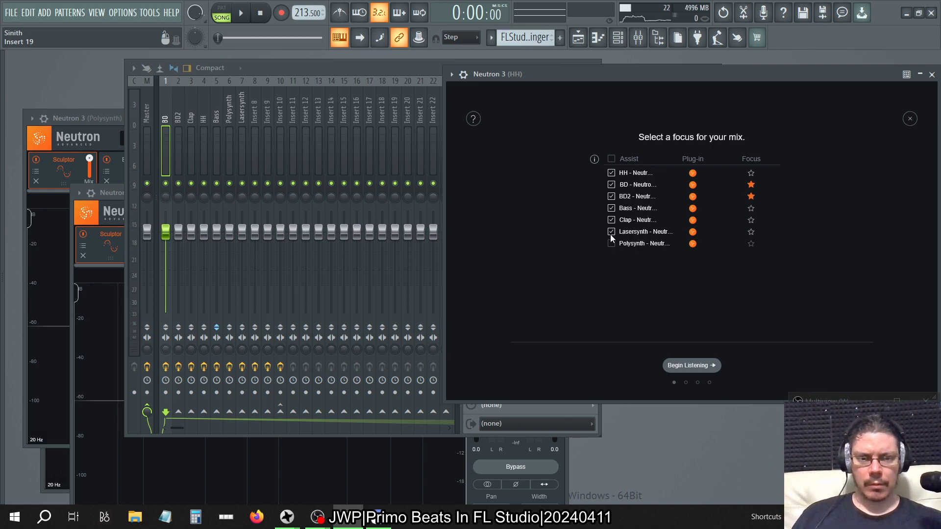
click(611, 244)
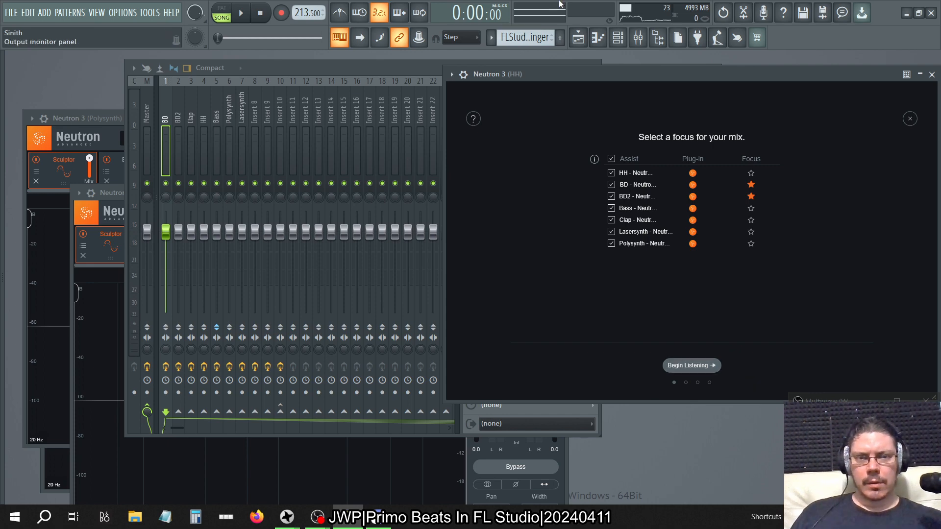
click(577, 38)
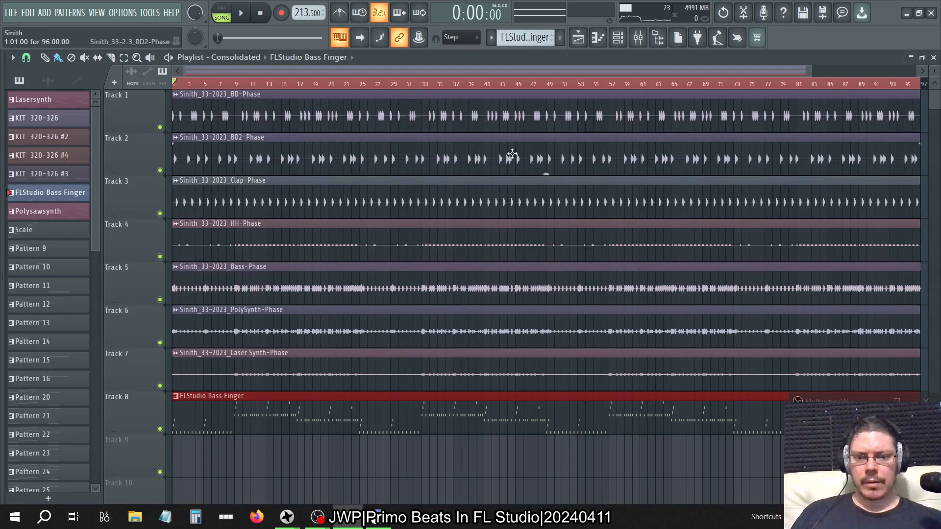
click(933, 58)
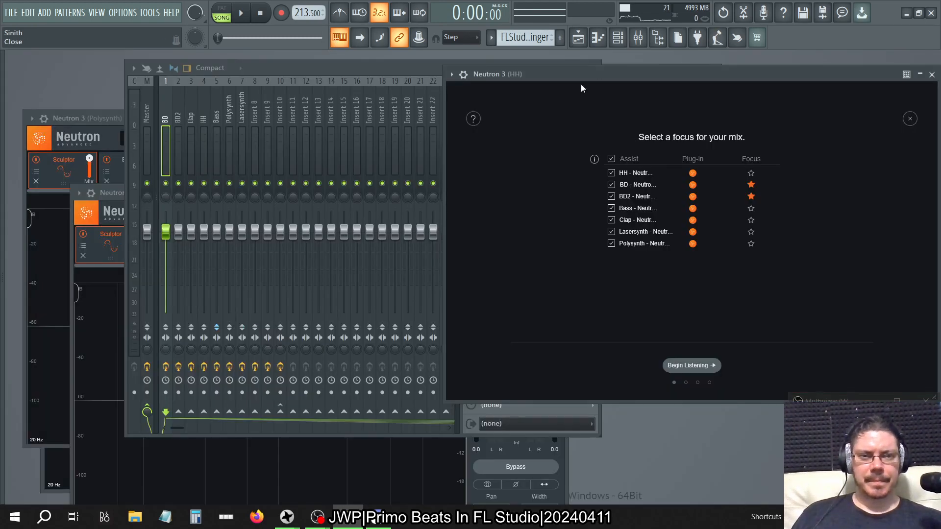
Move Patcher below Neutron 3 in the effect chains of the Polysynth, Lasersynth and Bass mixer tracks.
click(281, 109)
click(229, 109)
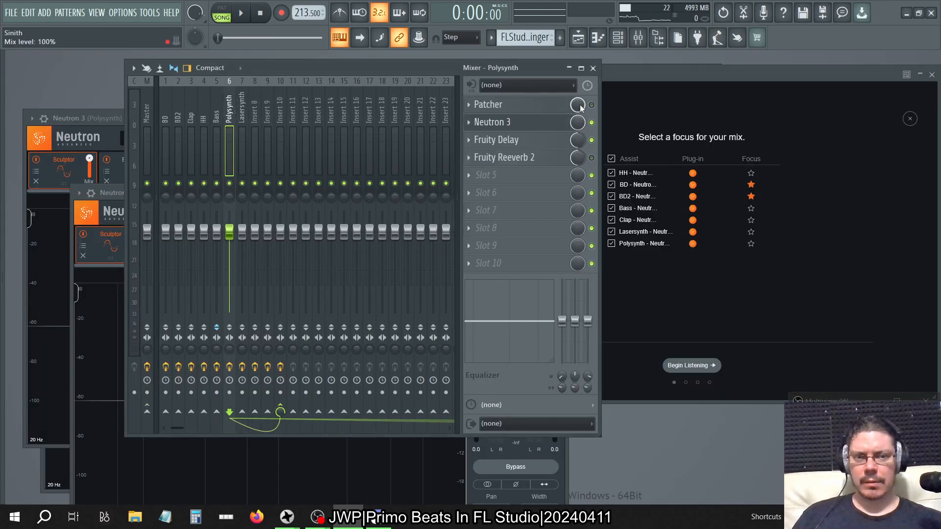
click(481, 106)
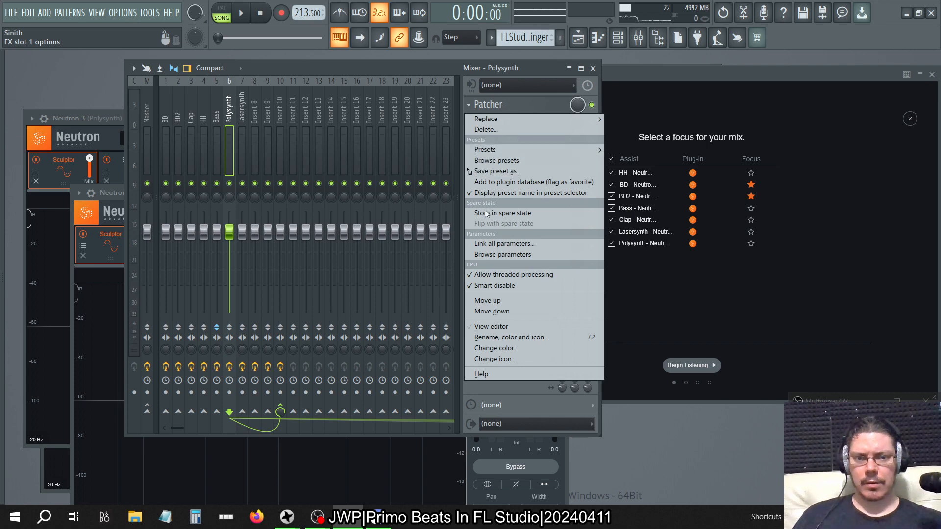
click(493, 311)
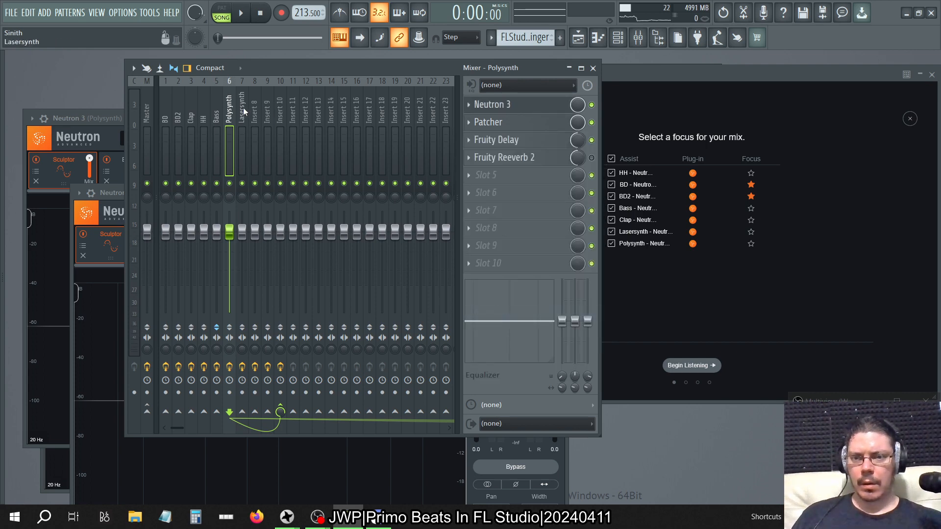
click(242, 109)
click(481, 105)
click(521, 313)
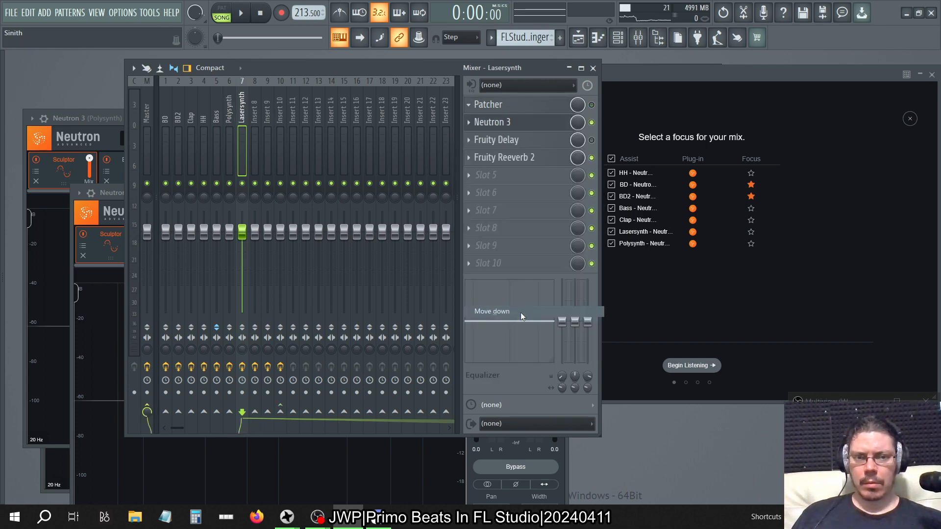
click(216, 103)
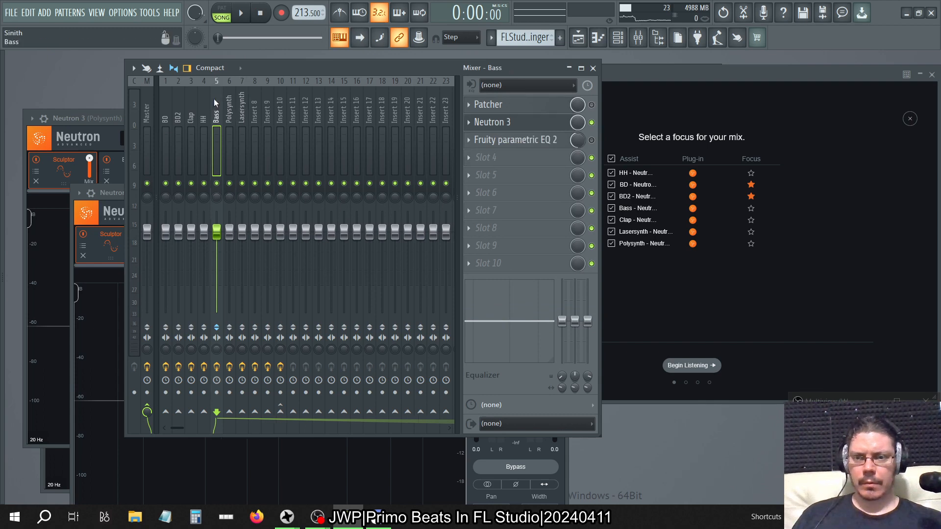
click(470, 107)
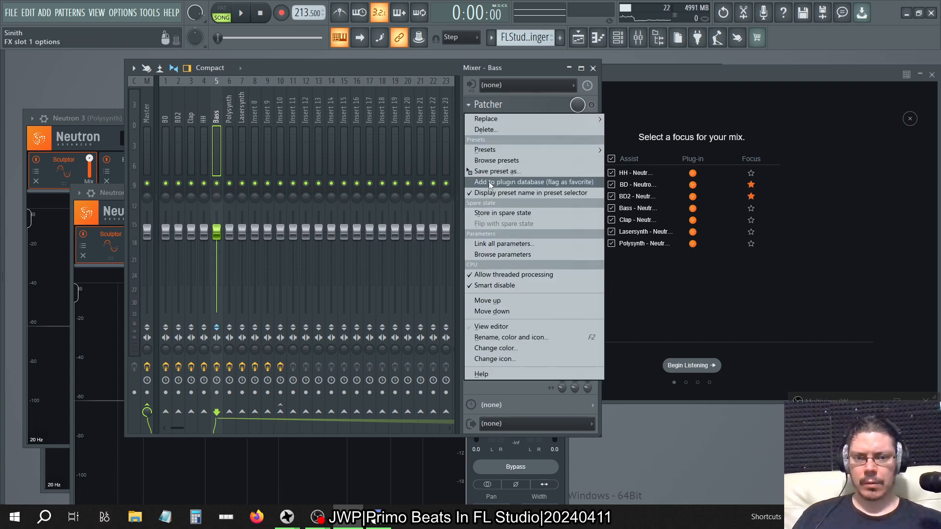
click(521, 313)
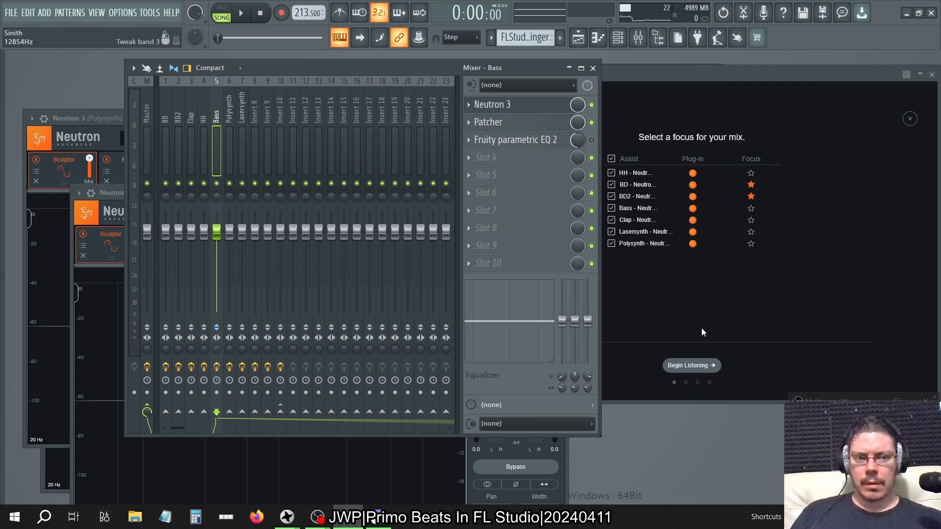
Begin the Mix Assistant's listening pass, play the song from the beginning and close the playlist.
click(686, 366)
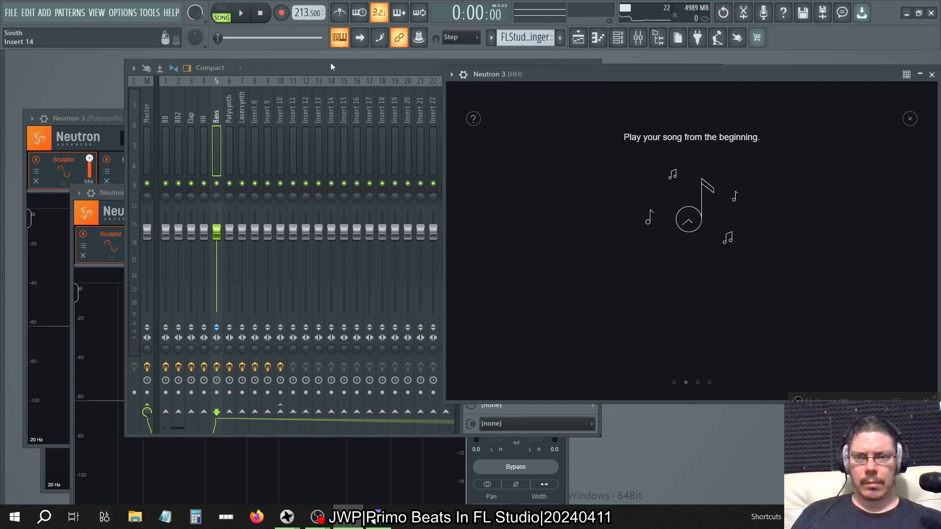
click(574, 44)
key(space)
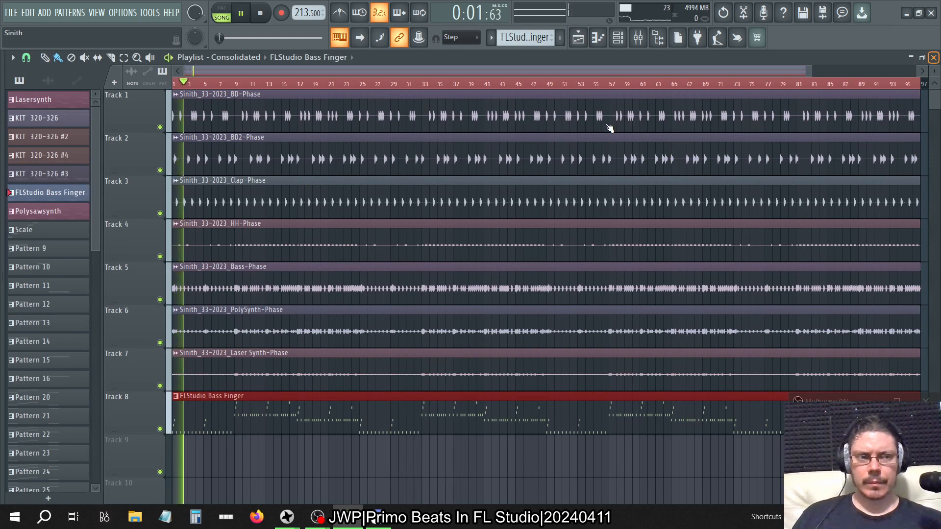
key(F5)
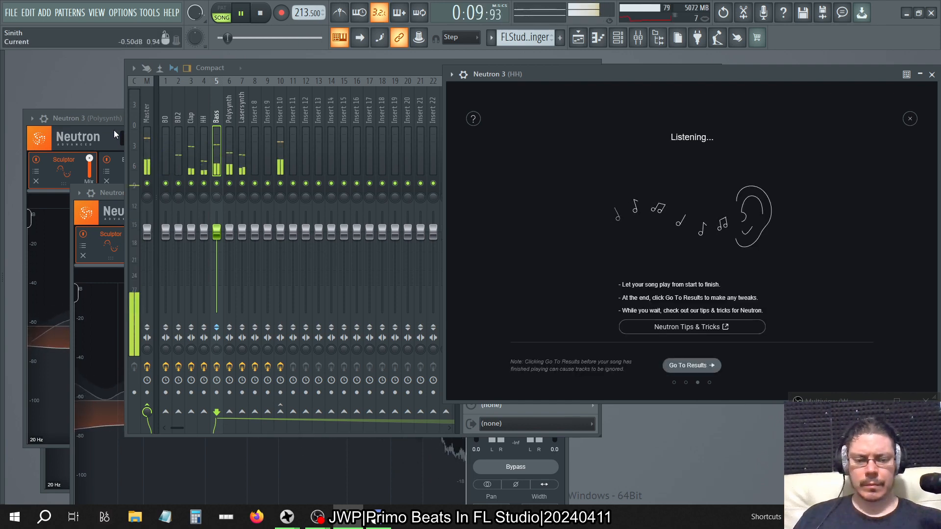
Close all open windows during playback, and reopen the mixer and the Neutron 3 on the HH track.
key(F12)
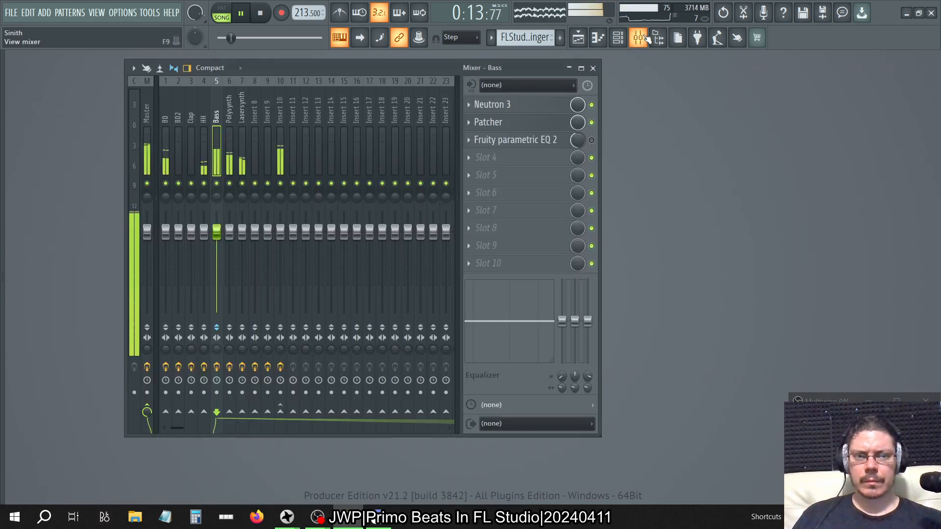
click(638, 37)
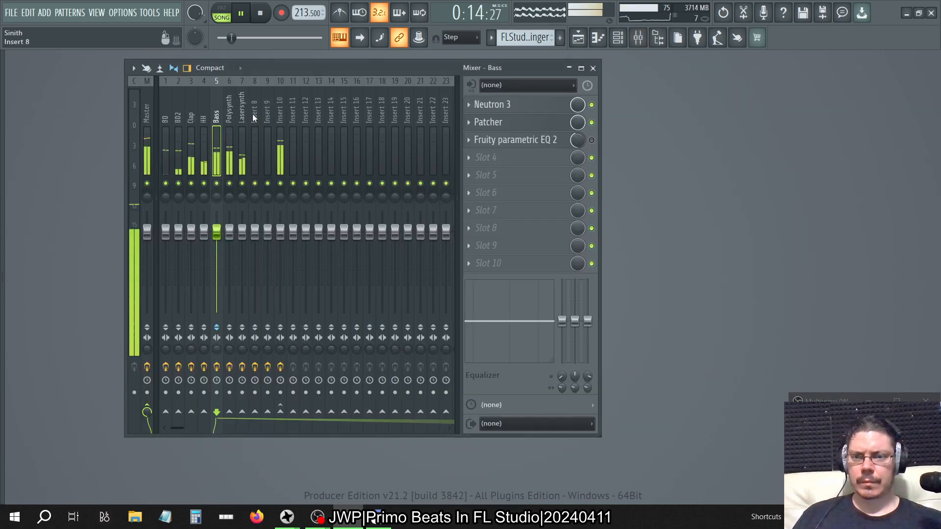
click(207, 108)
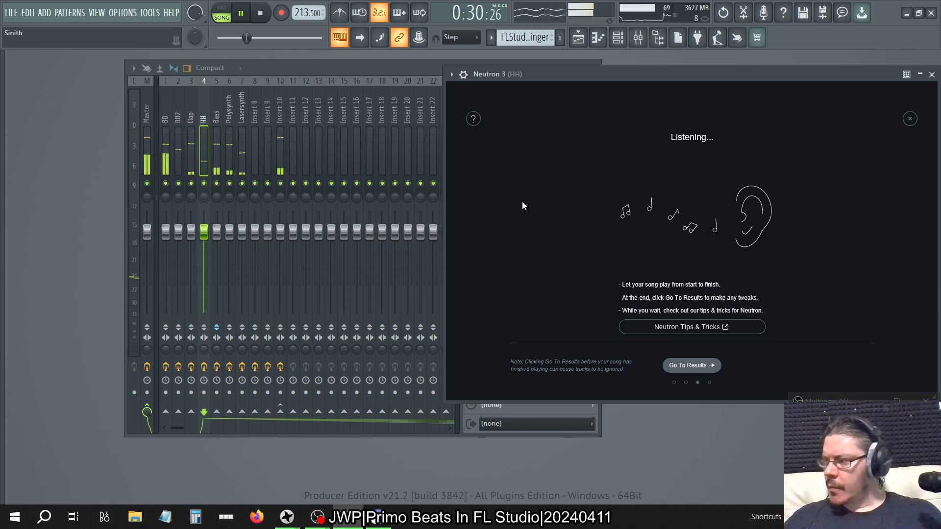
Check the playback position in the playlist, stop the listening pass, and audition the Balance results.
click(581, 40)
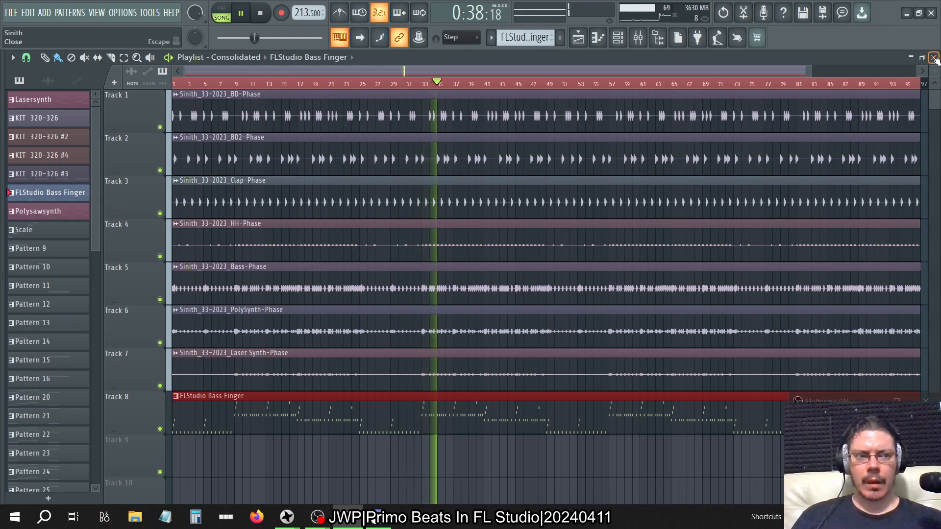
key(F5)
click(260, 14)
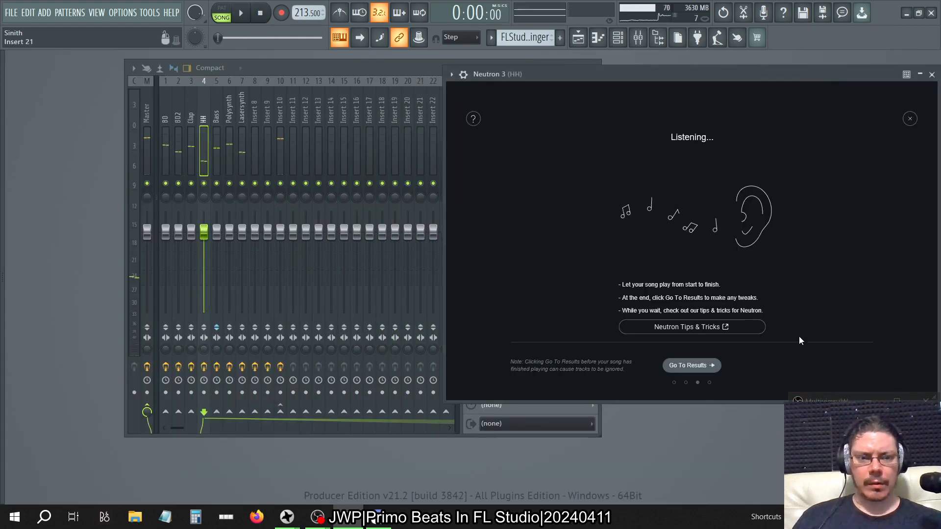
click(691, 365)
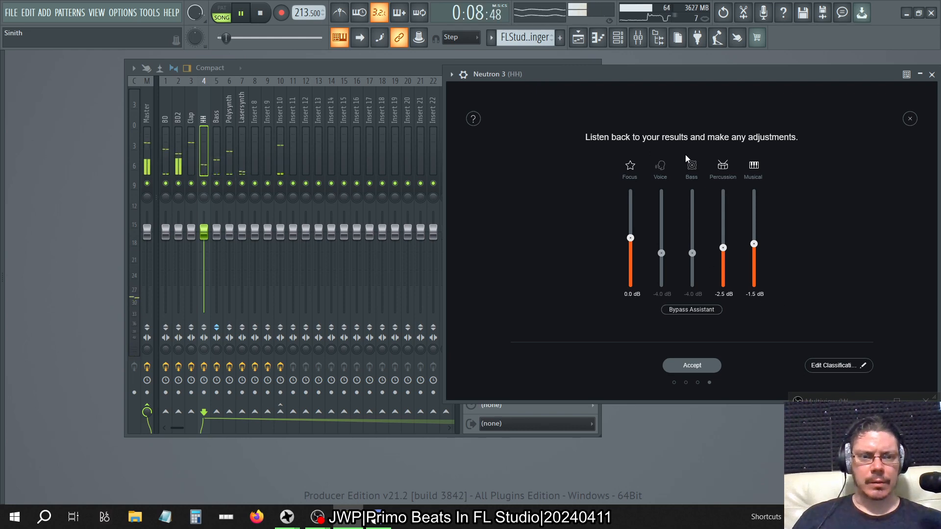
key(space)
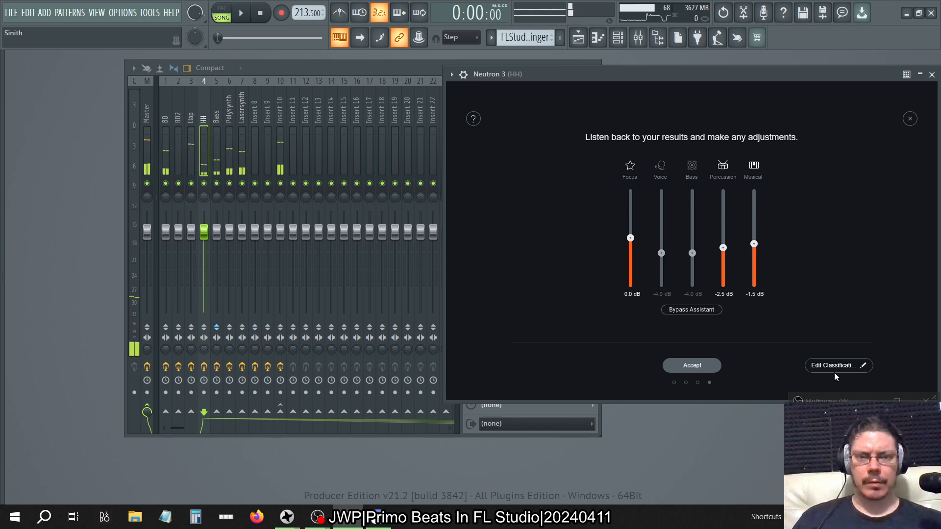
Set the Bass track's type to Bass in the assistant's track classification.
click(832, 370)
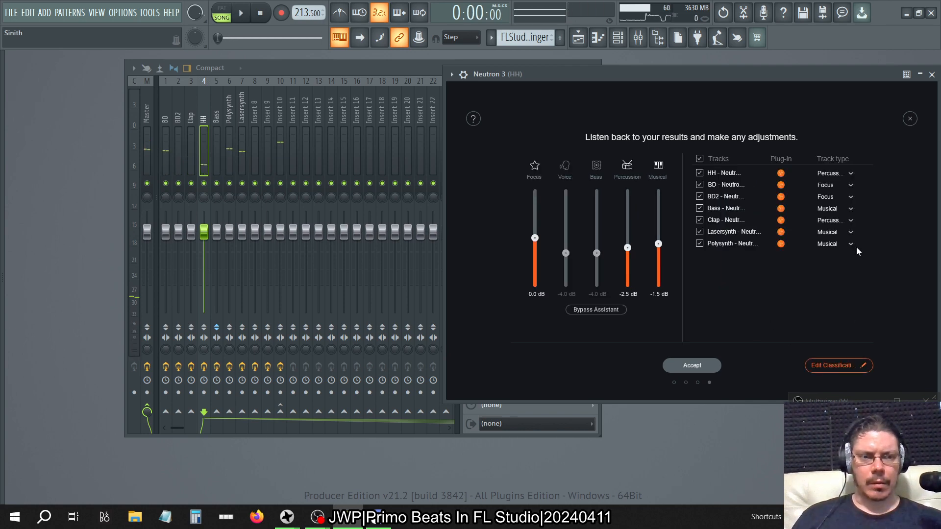
click(849, 209)
click(832, 241)
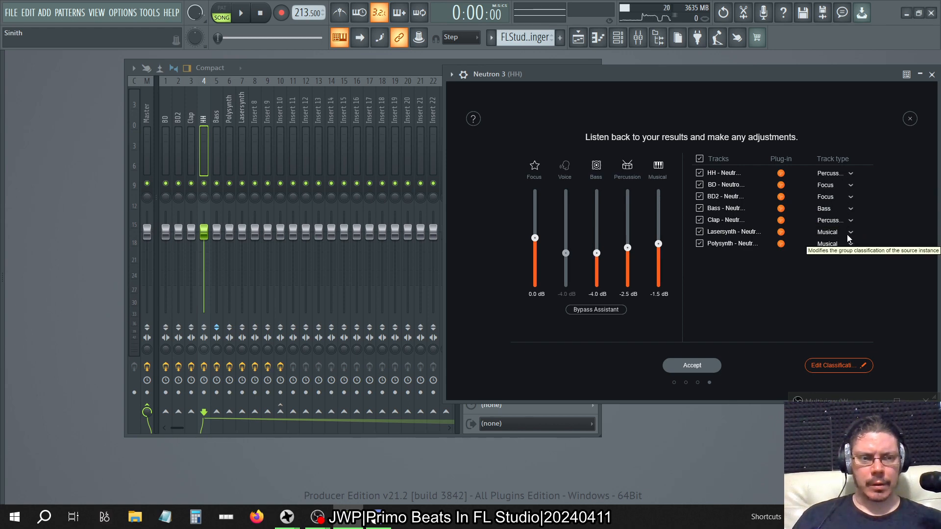
click(846, 363)
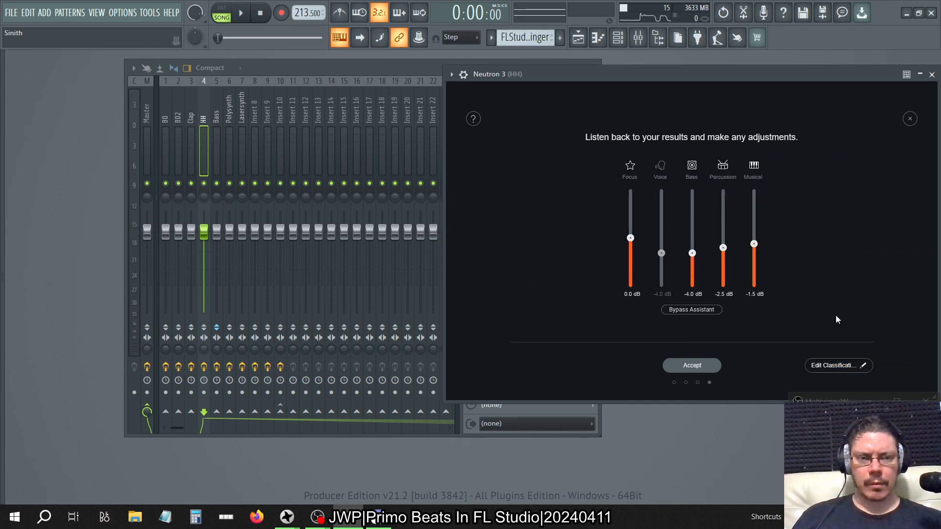
Play the rebalanced song and examine its spectrum in SPAN Plus on the Master track.
key(space)
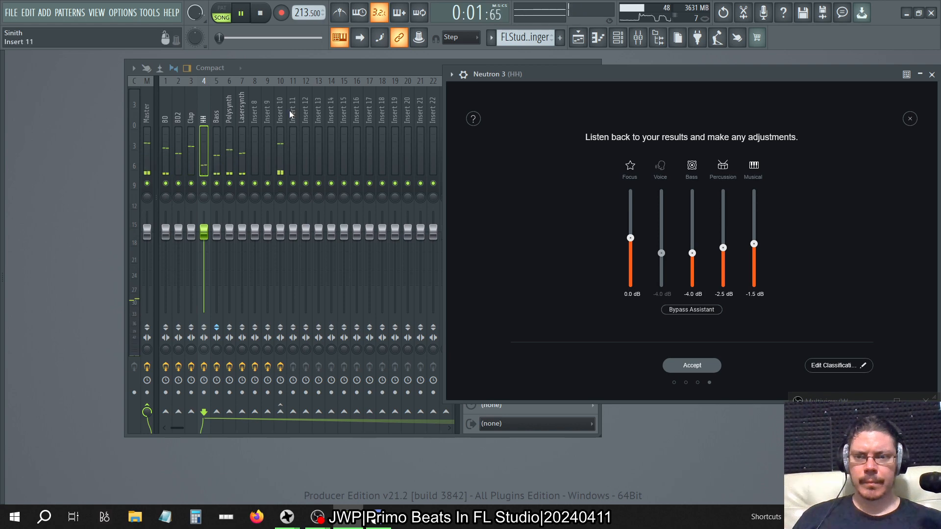
click(146, 147)
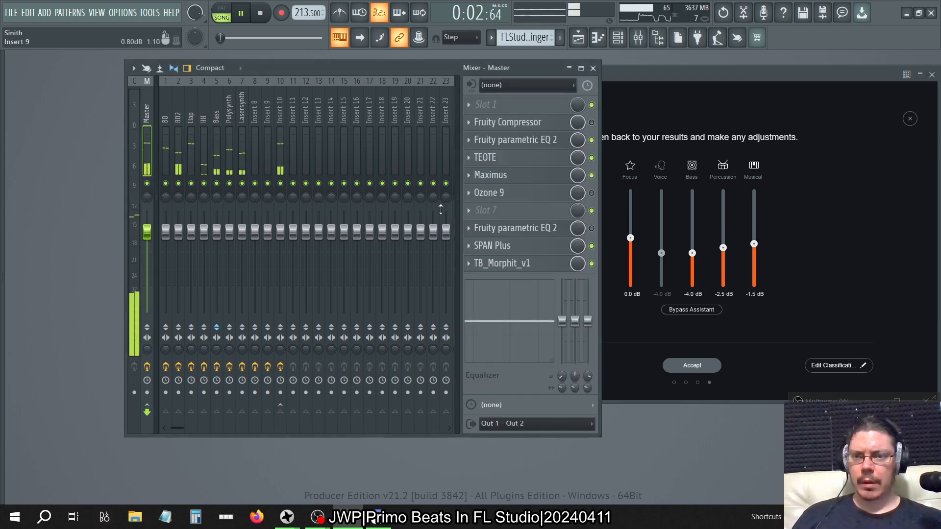
click(510, 250)
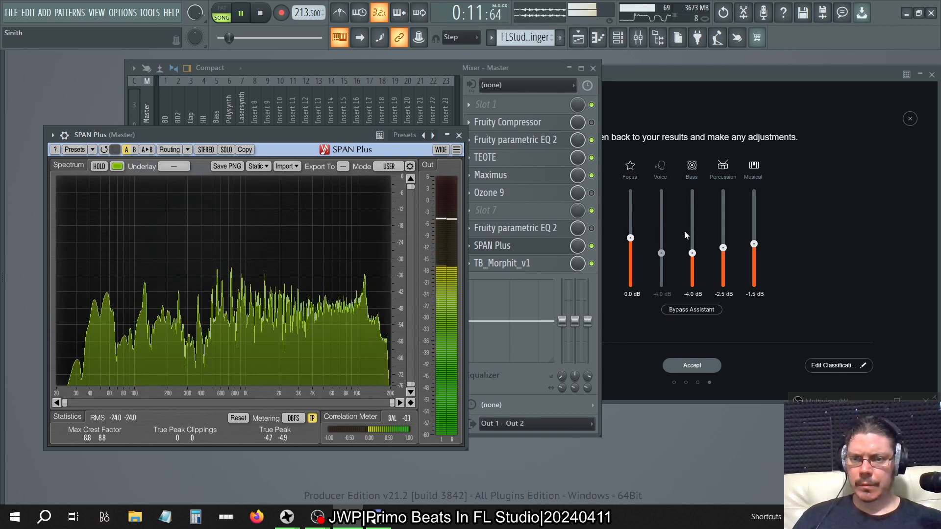
click(268, 15)
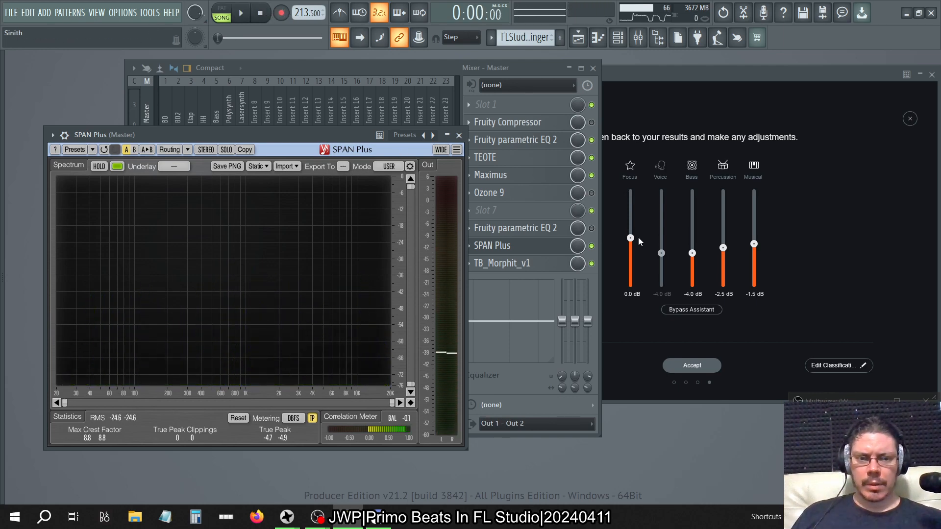
Set the Focus group's level to 6.0 dB in the Balance results and audition the song.
click(633, 288)
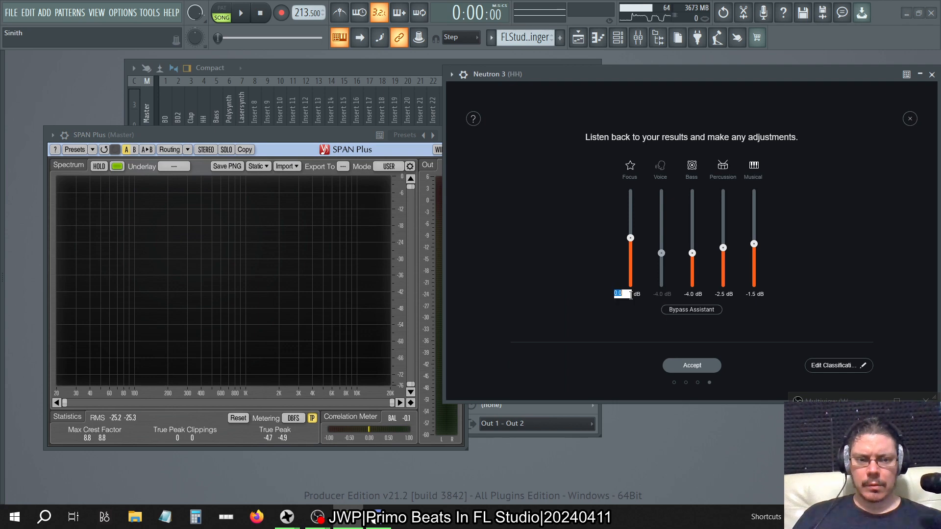
key(space)
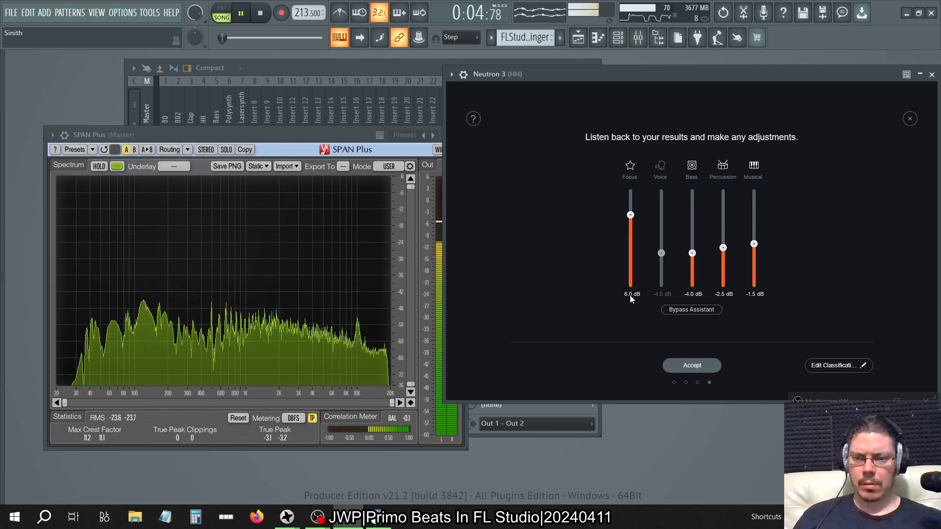
key(space)
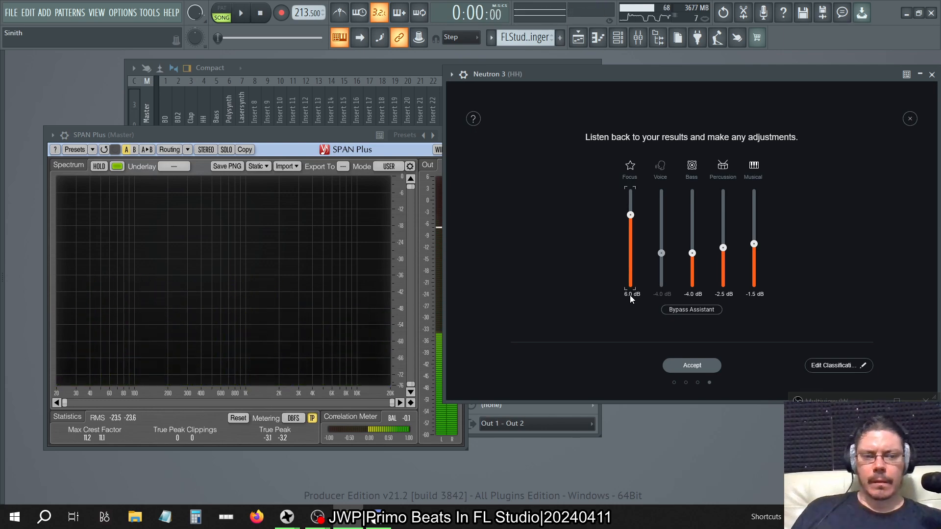
In the BD track's Neutron 3, set the Kick Sculptor's tone to 50, speed to 100 and amount to 100 while the song plays.
click(267, 111)
click(164, 114)
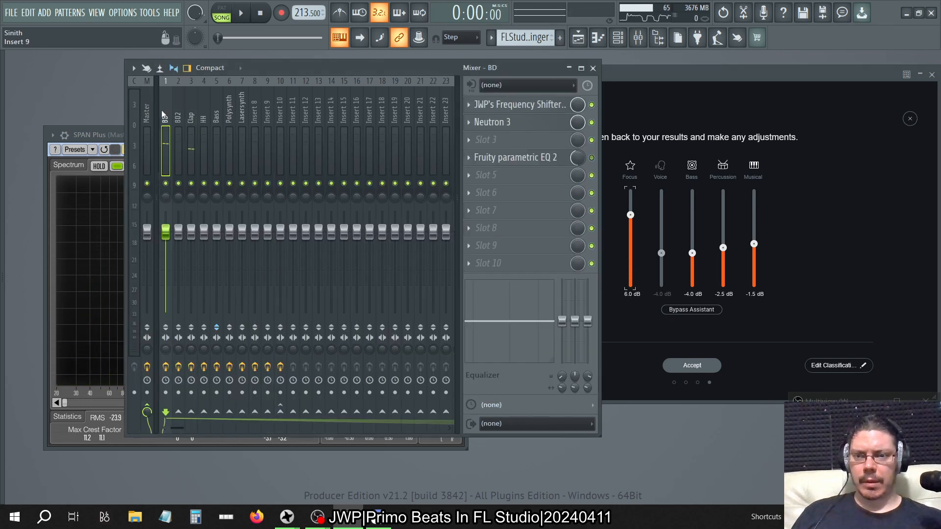
click(519, 117)
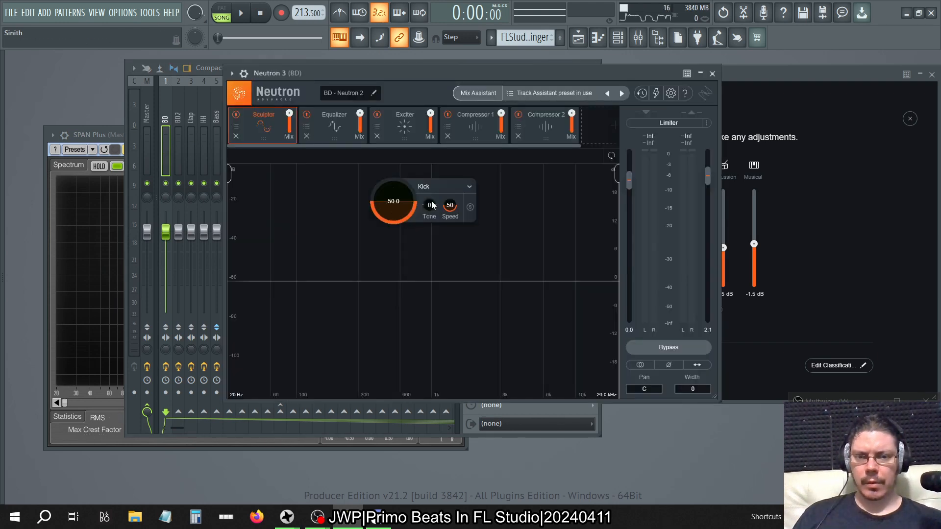
drag(432, 205, 432, 225)
key(space)
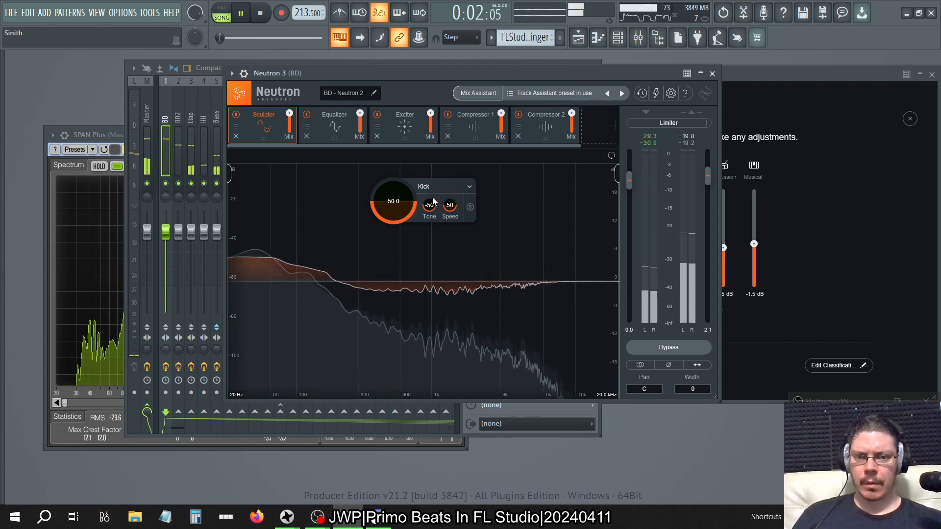
mouse_move(433, 202)
mouse_down()
mouse_move(428, 139)
mouse_move(441, 56)
mouse_up()
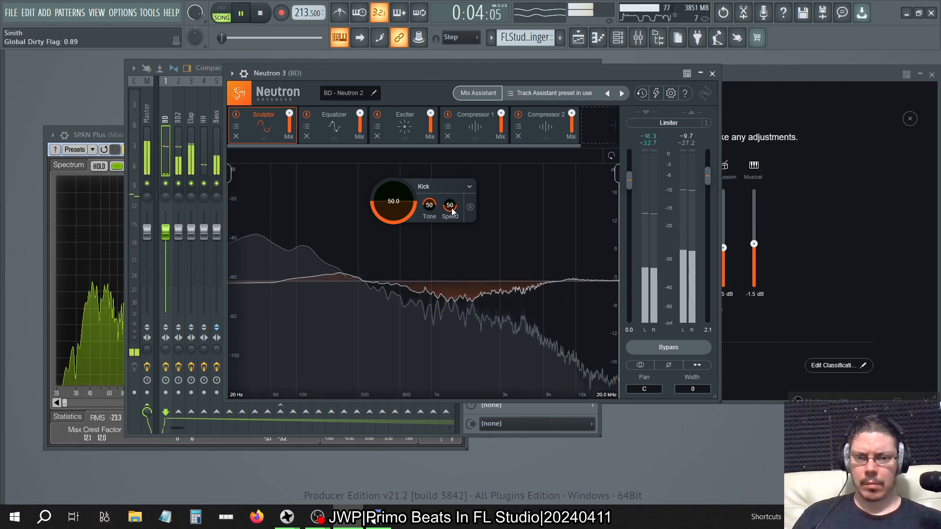
drag(452, 211, 451, 152)
drag(397, 210, 447, 206)
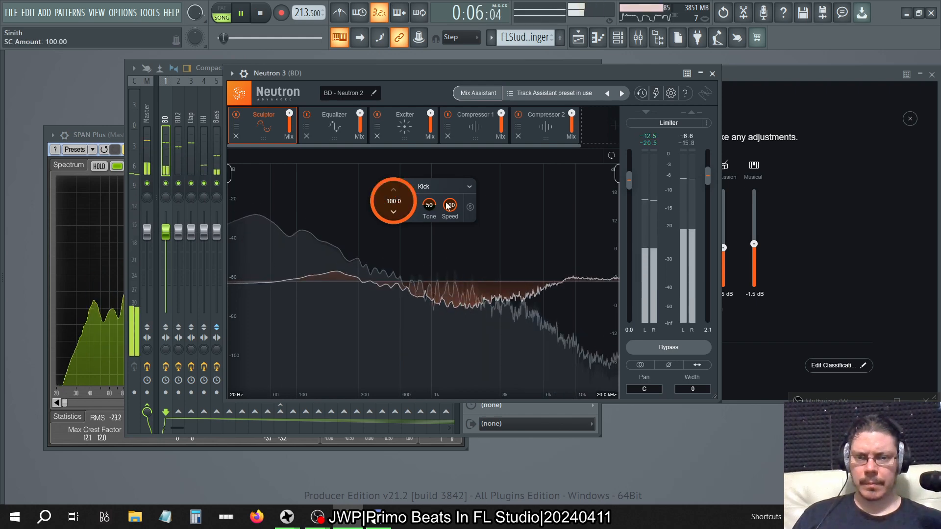
Solo the BD mixer track, close SPAN Plus and bring the HH Neutron 3 Balance results to the front.
click(167, 192)
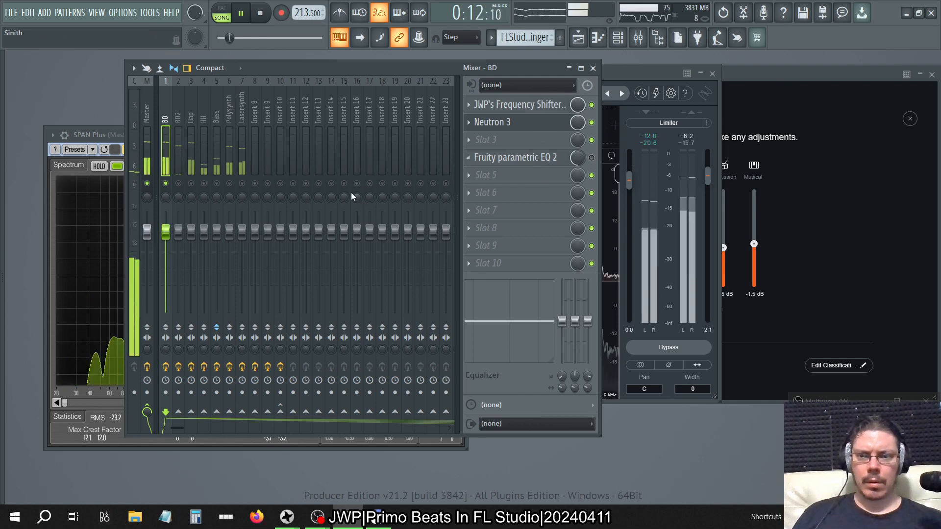
click(113, 136)
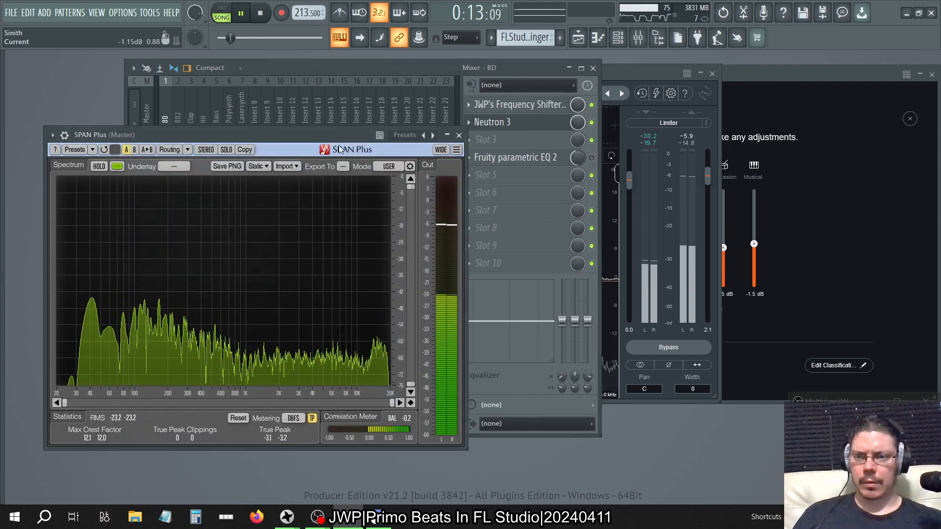
click(459, 135)
click(757, 78)
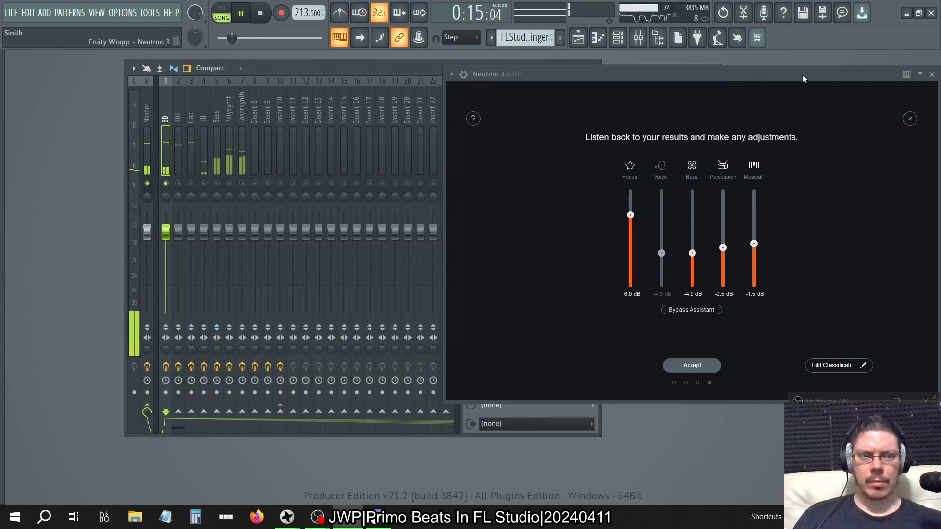
Close the HH and BD Neutron 3 windows and stop the song.
click(932, 77)
click(505, 121)
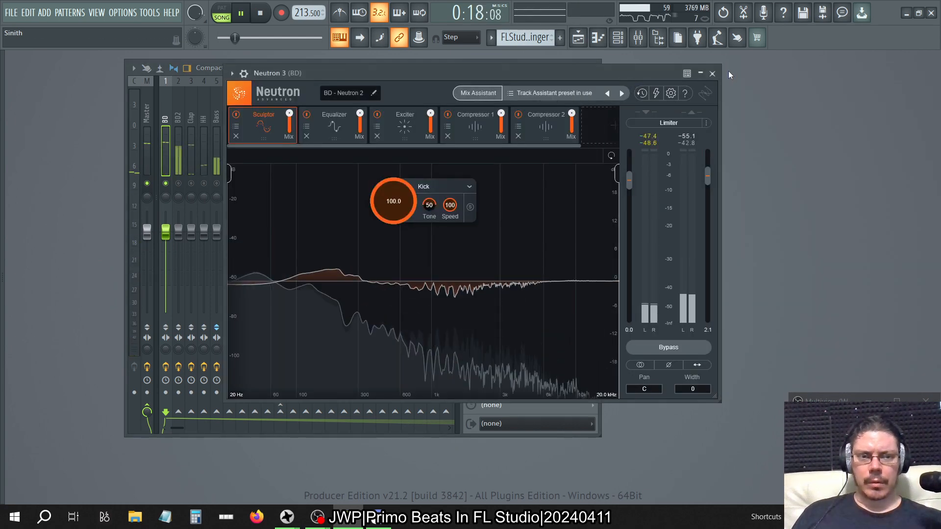
click(712, 73)
key(space)
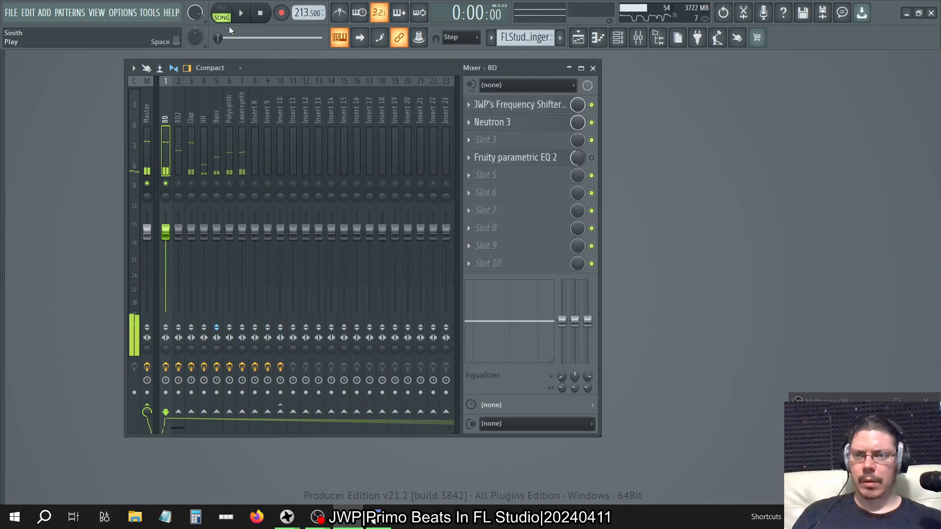
Switch smart disable for all plugins and check the processor load in the plugin performance monitor while the song plays.
click(123, 12)
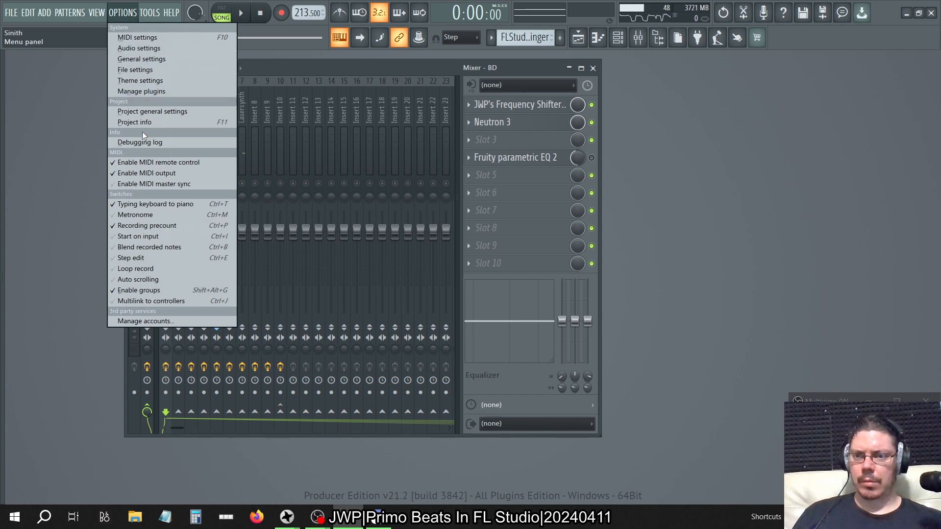
mouse_move(149, 13)
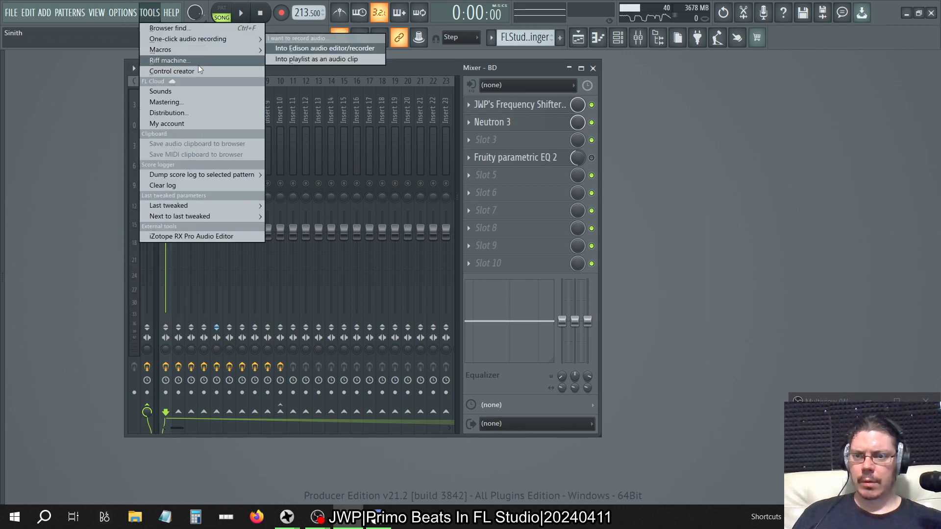
mouse_move(174, 49)
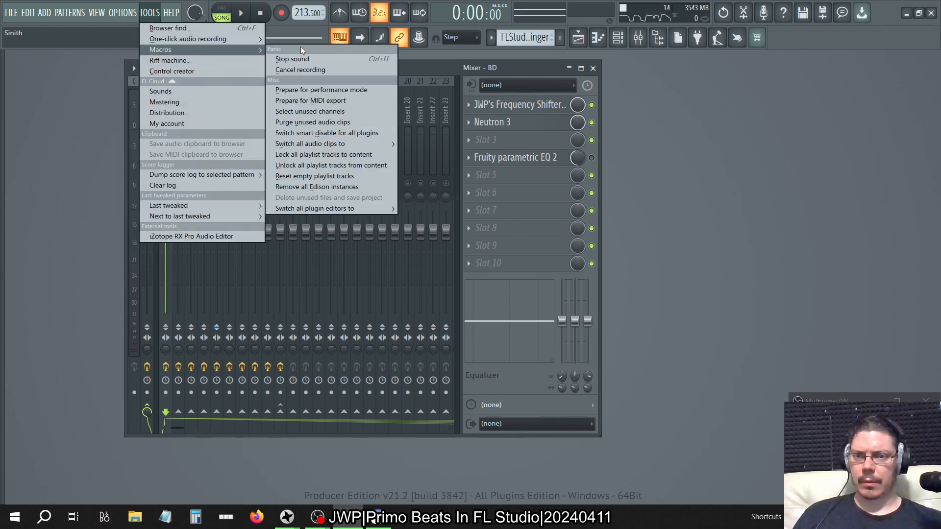
click(324, 134)
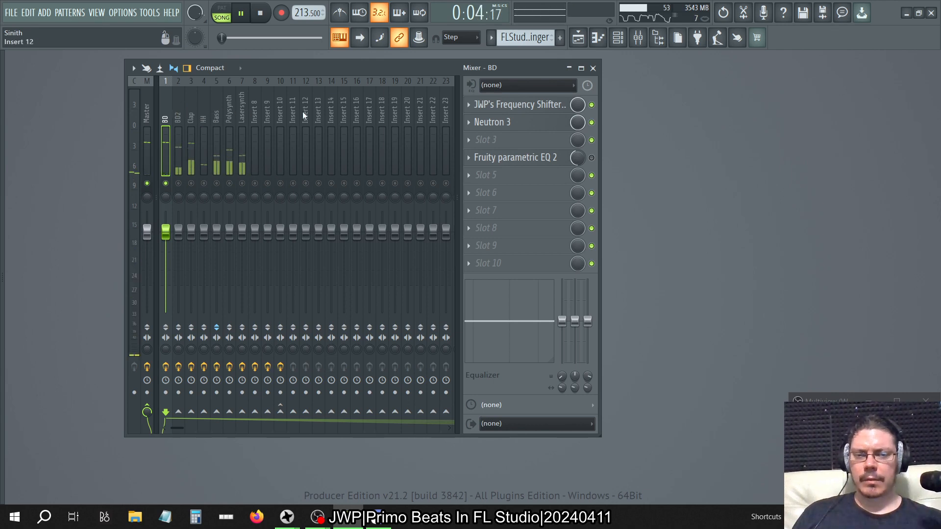
click(642, 8)
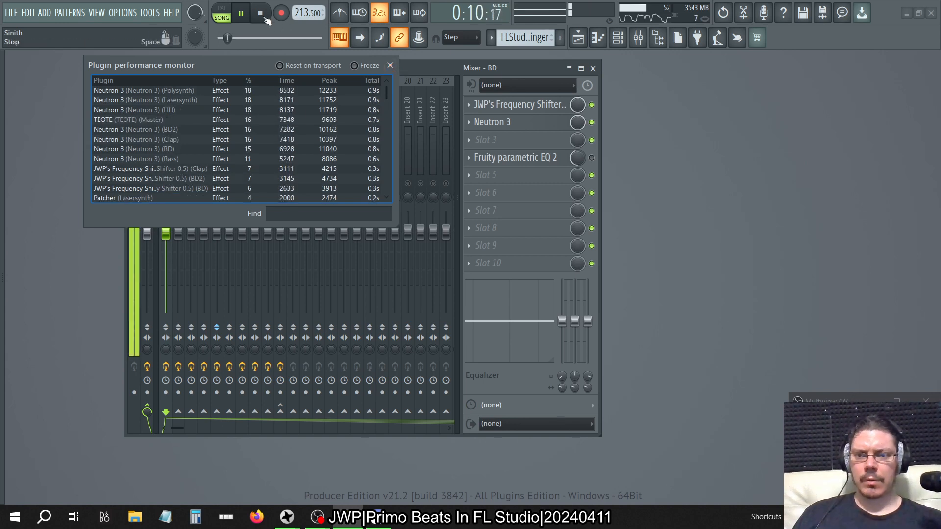
click(390, 65)
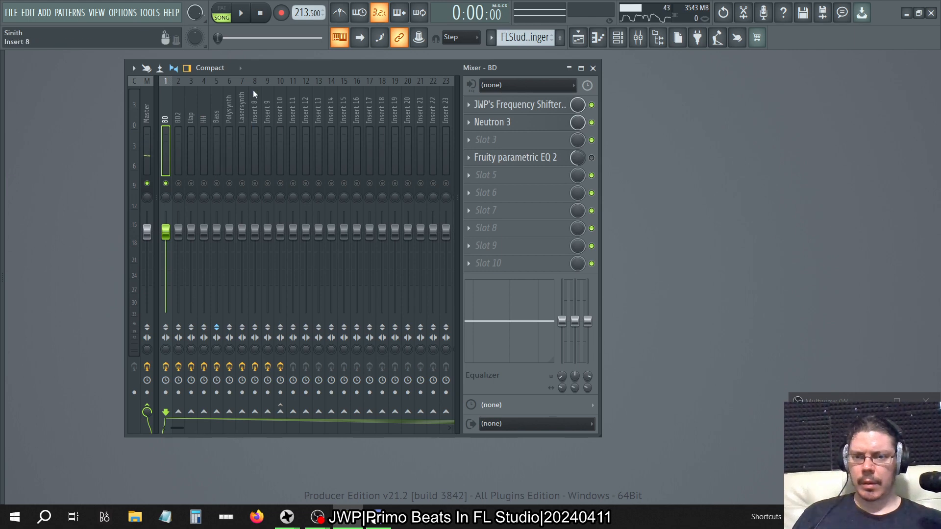
Select mixer tracks BD through Insert 10 and turn off the effects on all of them.
click(259, 108)
click(267, 108)
click(275, 109)
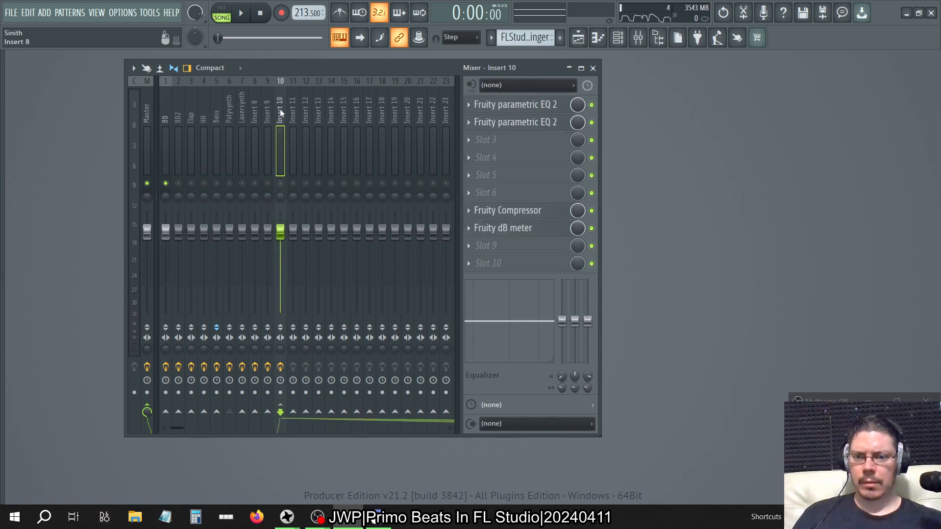
drag(281, 109, 146, 141)
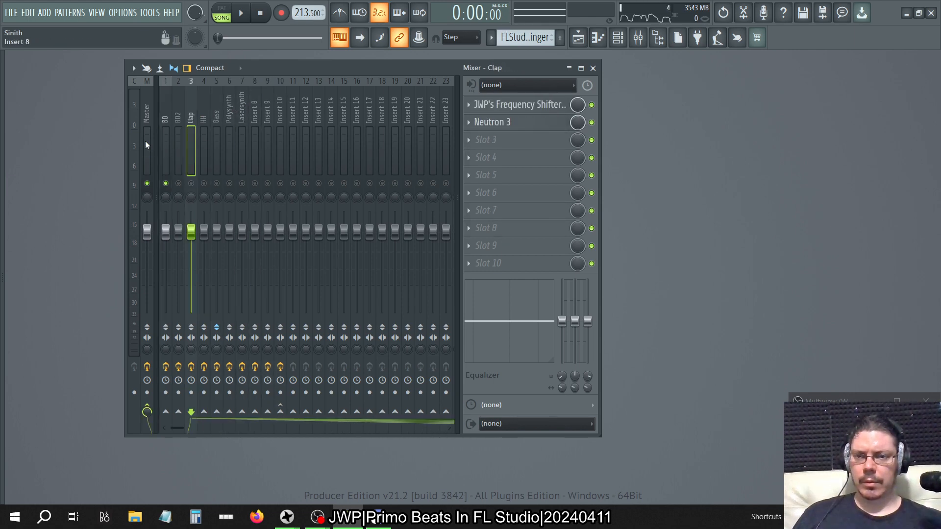
click(166, 113)
click(275, 108)
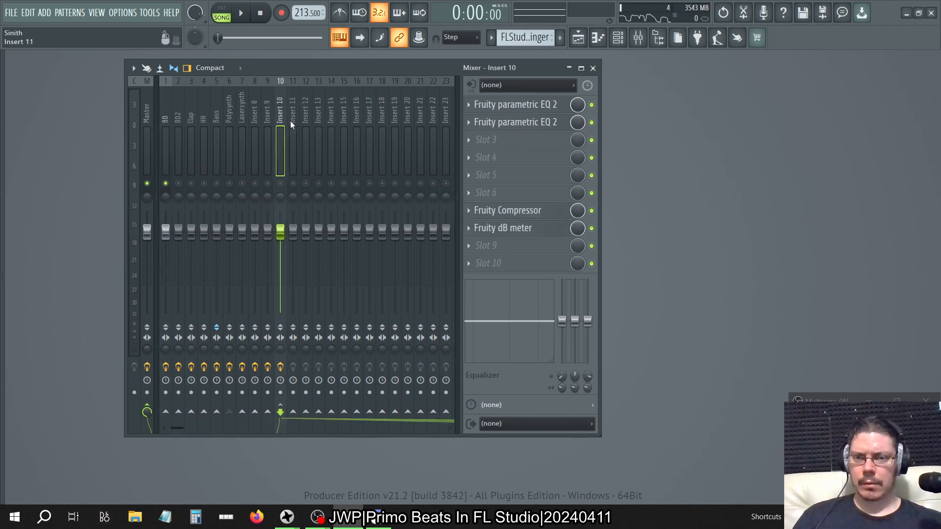
drag(224, 107, 166, 108)
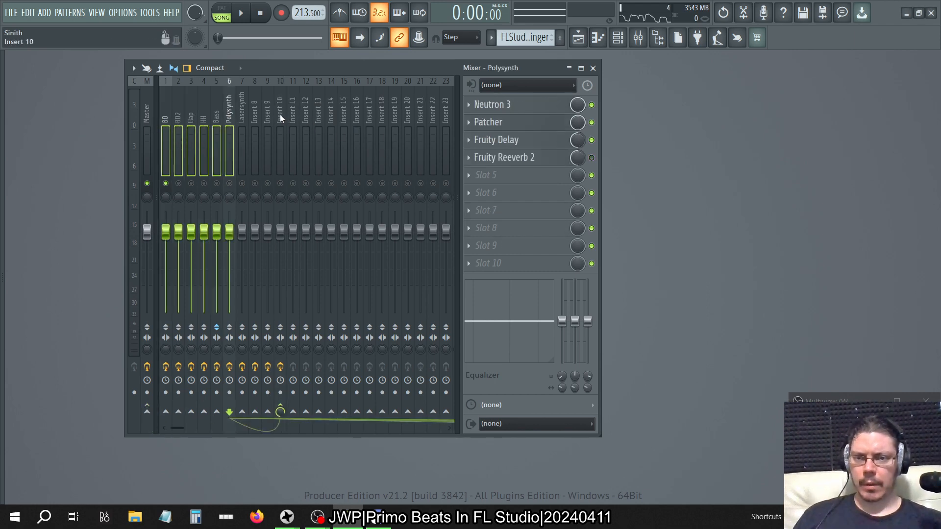
drag(281, 114, 201, 122)
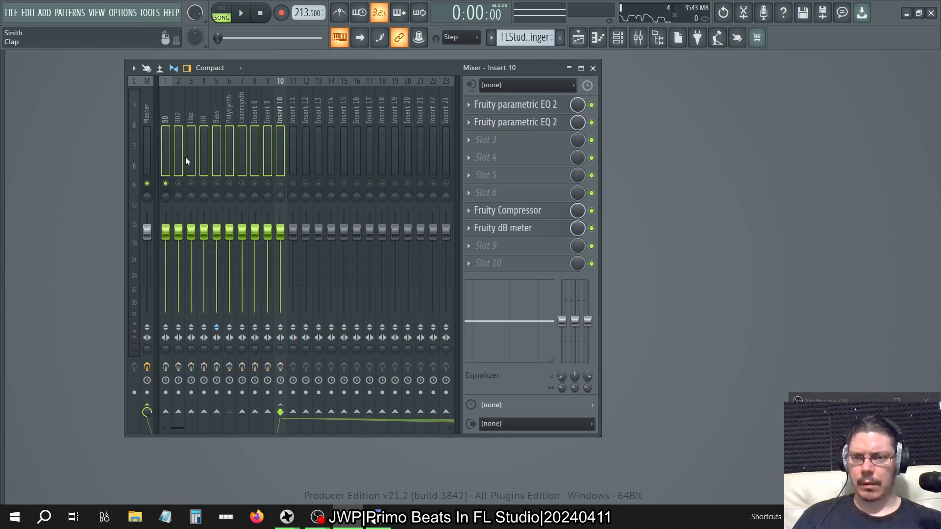
Turn the effects back on for the BD track only and play the song.
click(169, 116)
click(168, 368)
key(space)
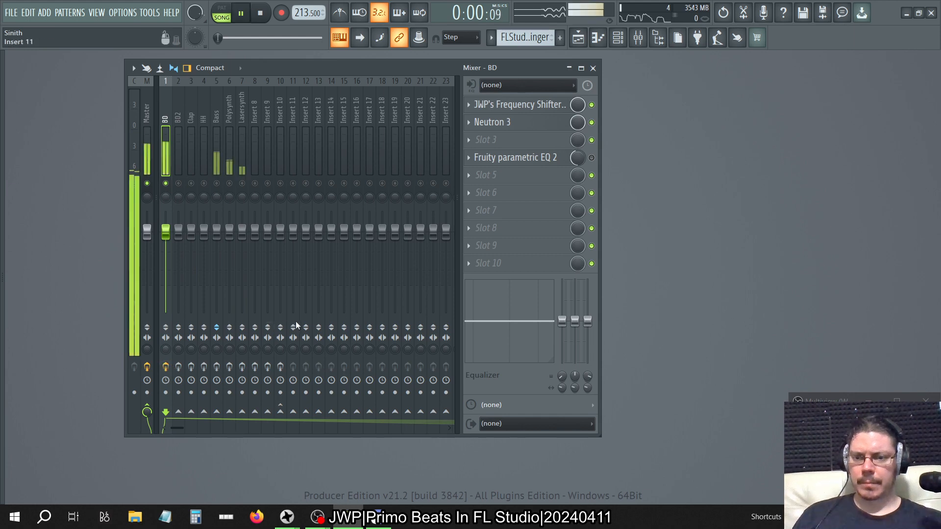
Open BD's Neutron 3 and examine its Equalizer, Exciter, Compressor 2 and Sculptor modules during playback.
click(505, 122)
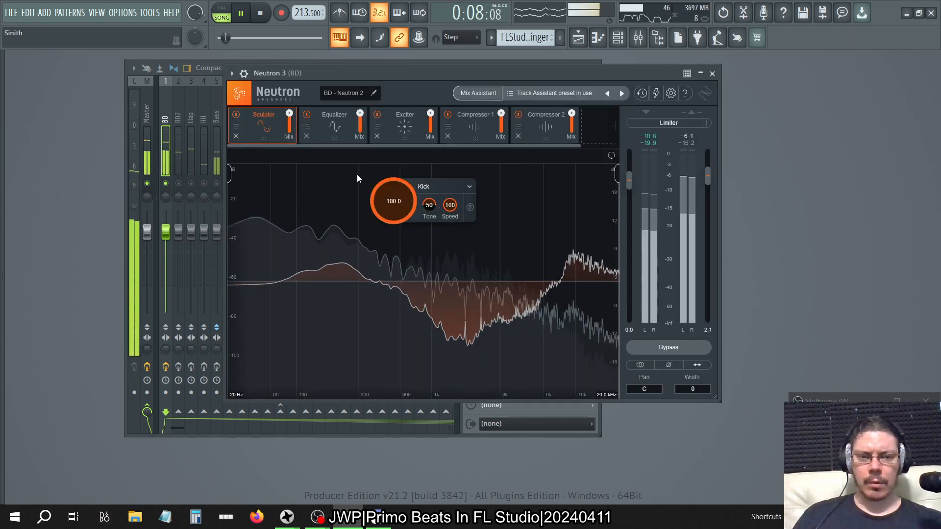
click(330, 129)
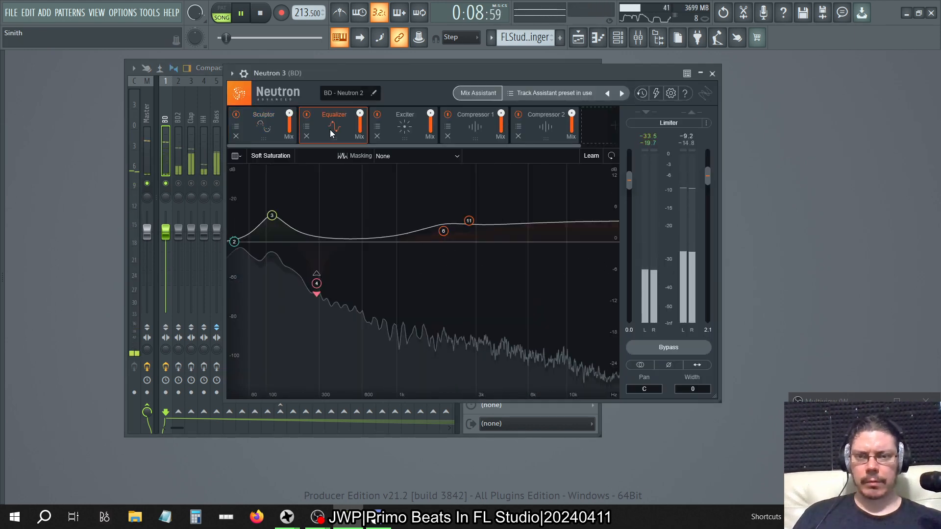
click(272, 216)
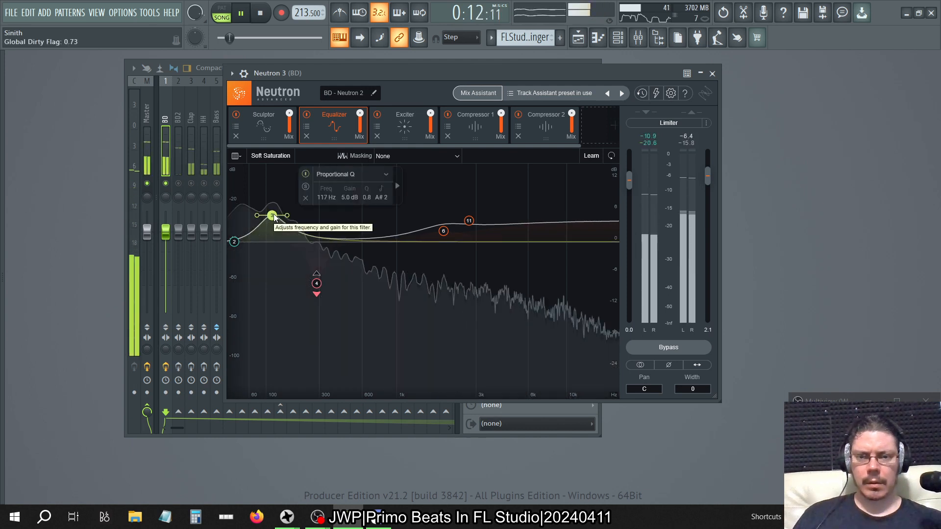
click(474, 129)
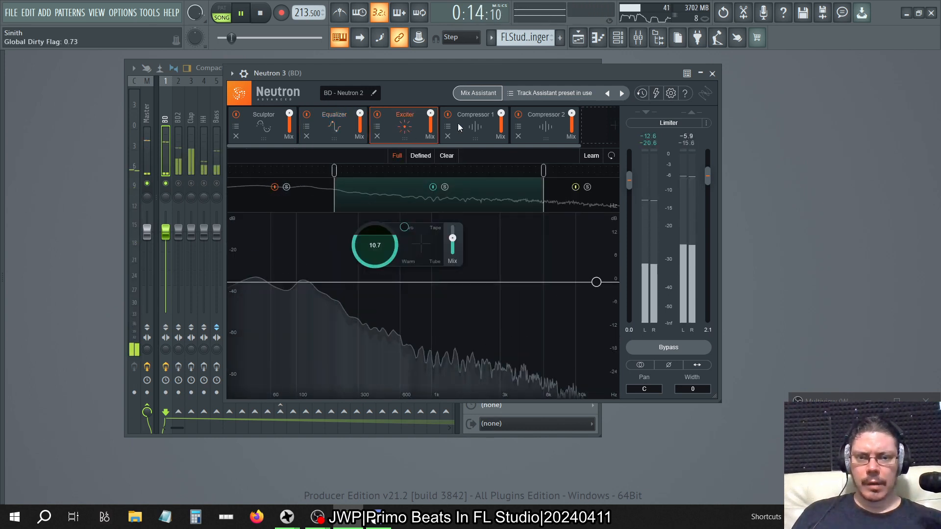
click(538, 127)
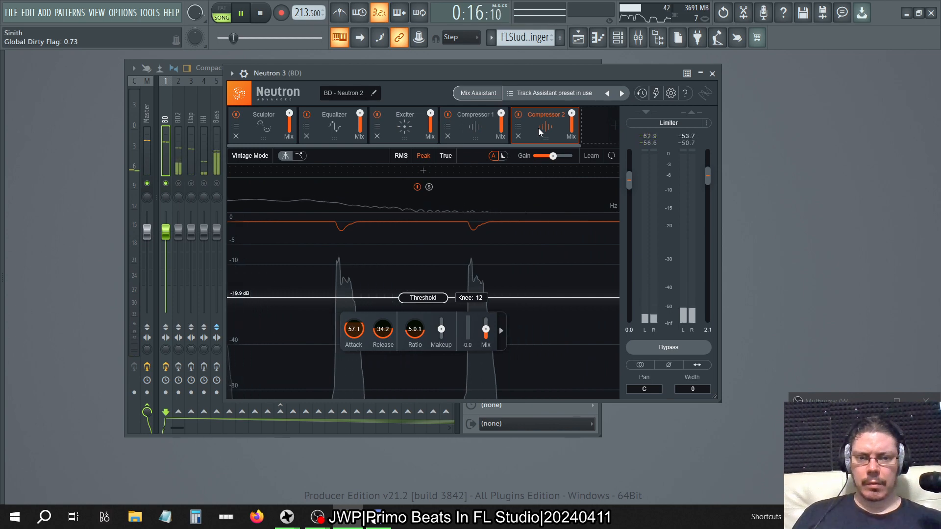
click(263, 125)
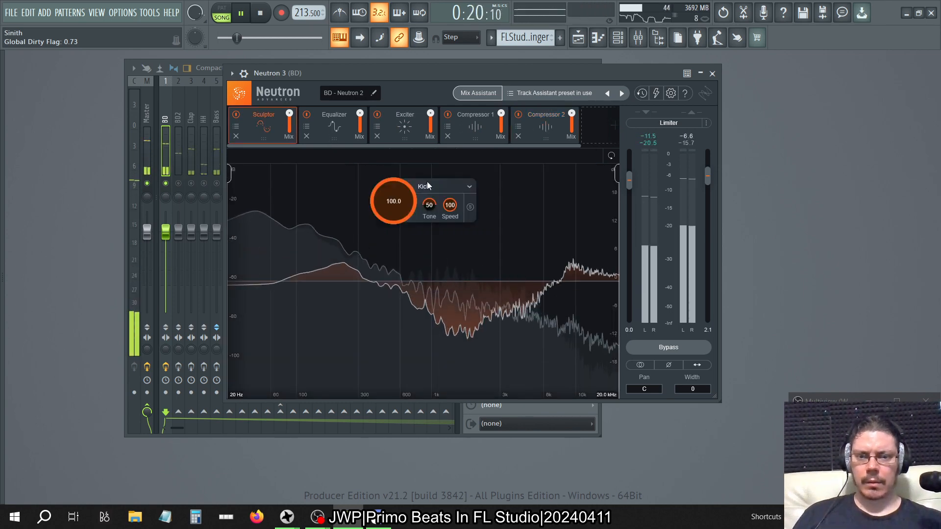
Audition the BD Kick Sculptor at tones -50 and -25 with amounts 50 and 76.8, returning to tone 50 and amount 100.
mouse_move(428, 206)
mouse_down()
mouse_move(464, 522)
mouse_move(444, 240)
mouse_move(449, 292)
mouse_move(456, 525)
mouse_up()
drag(392, 210, 392, 214)
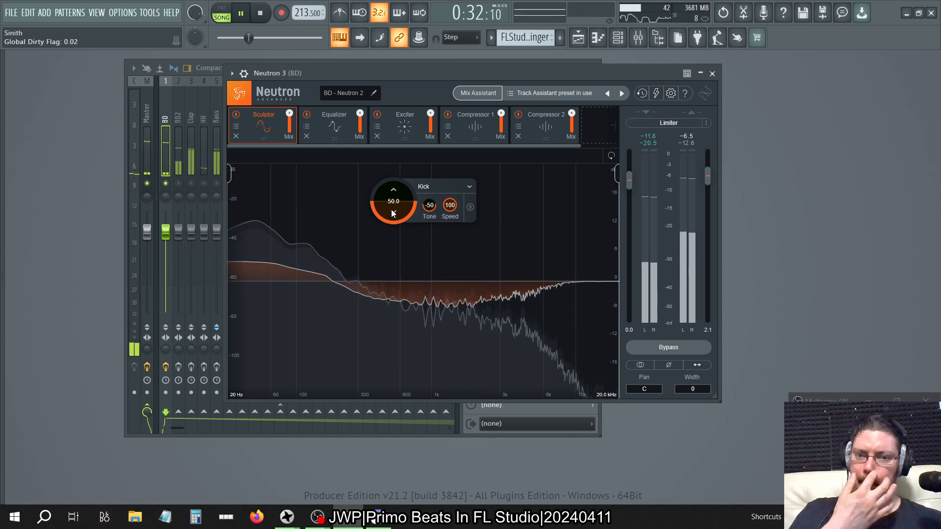
drag(392, 213, 391, 178)
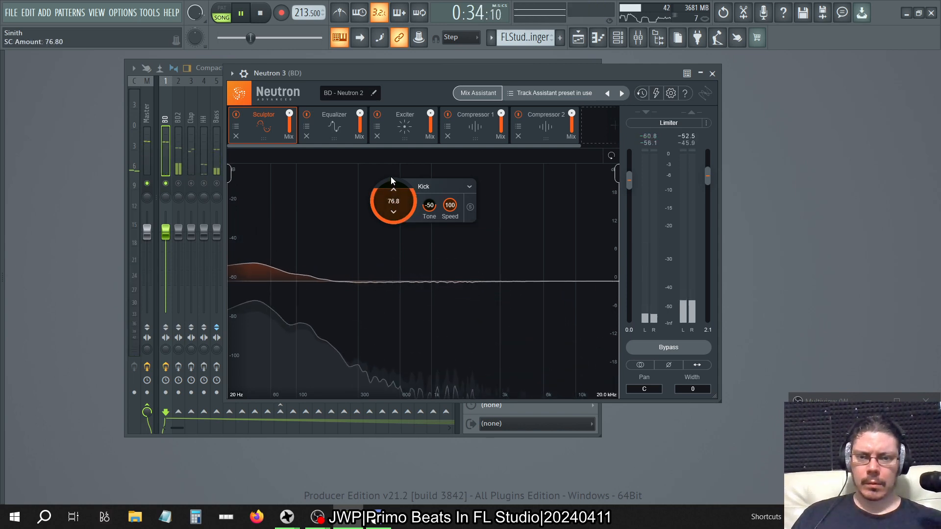
double_click(393, 201)
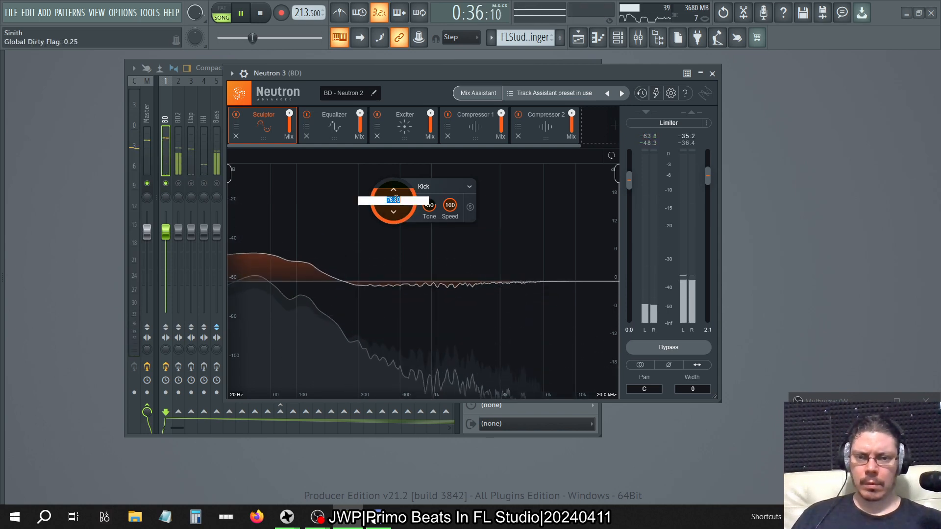
click(406, 189)
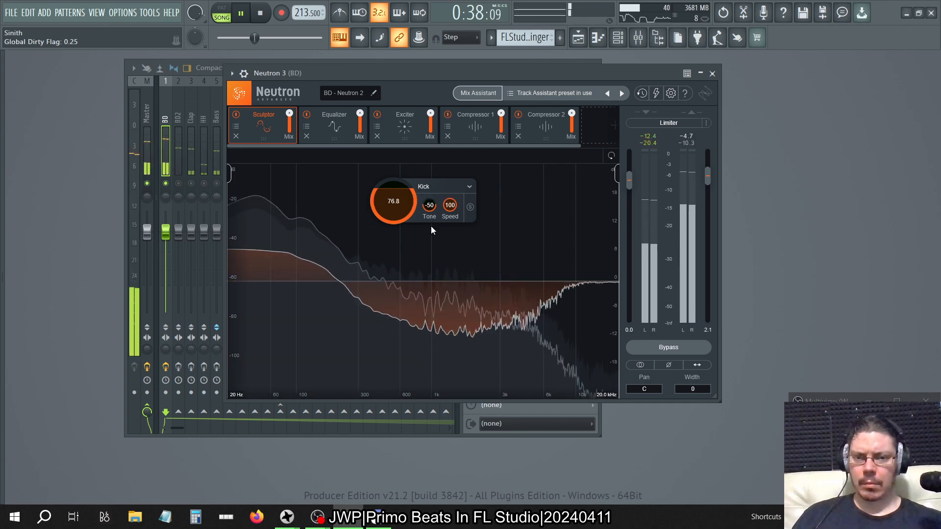
drag(430, 209, 429, 175)
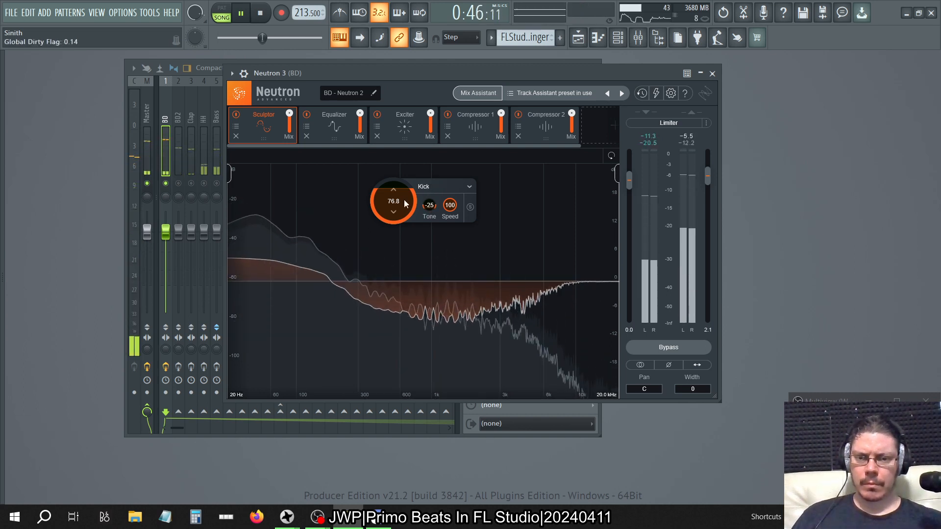
drag(394, 198, 410, 45)
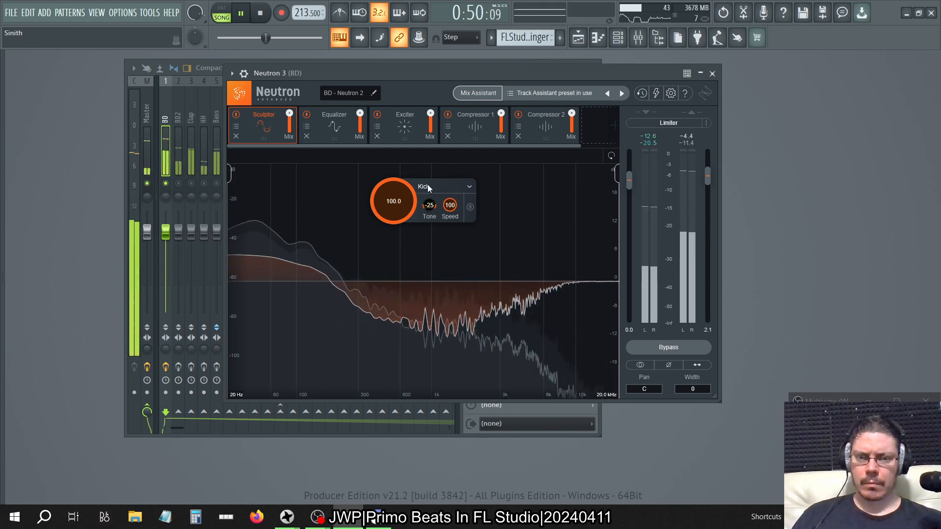
drag(427, 185, 432, 4)
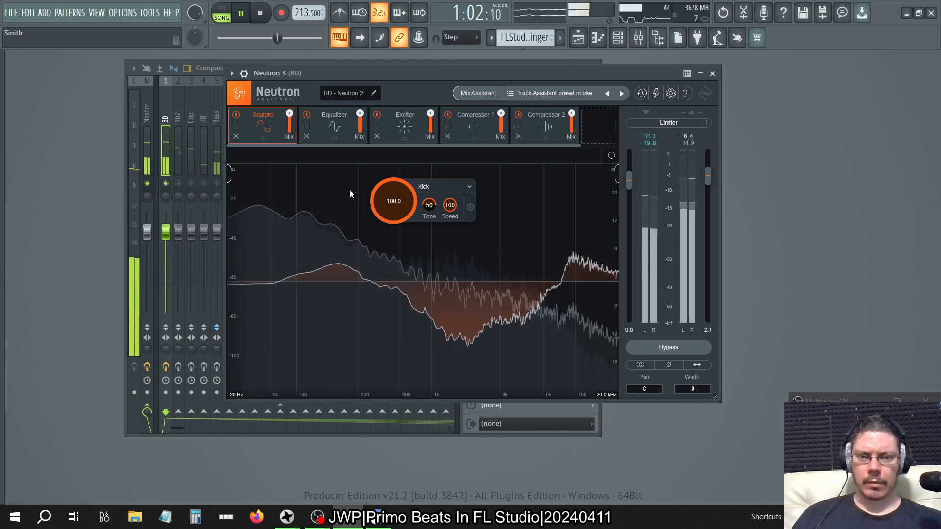
Close BD's Neutron 3, unmute the BD2 track with its effects on, and show its Neutron 3.
click(713, 73)
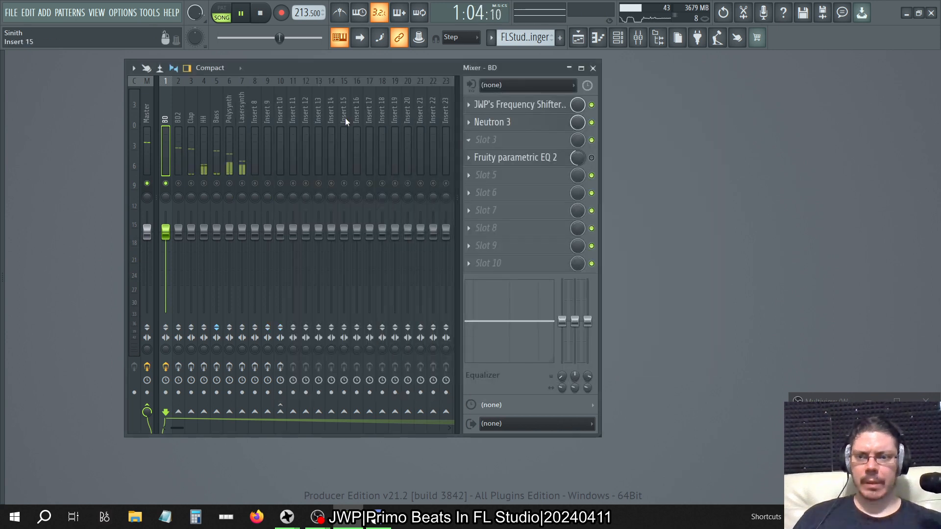
click(177, 122)
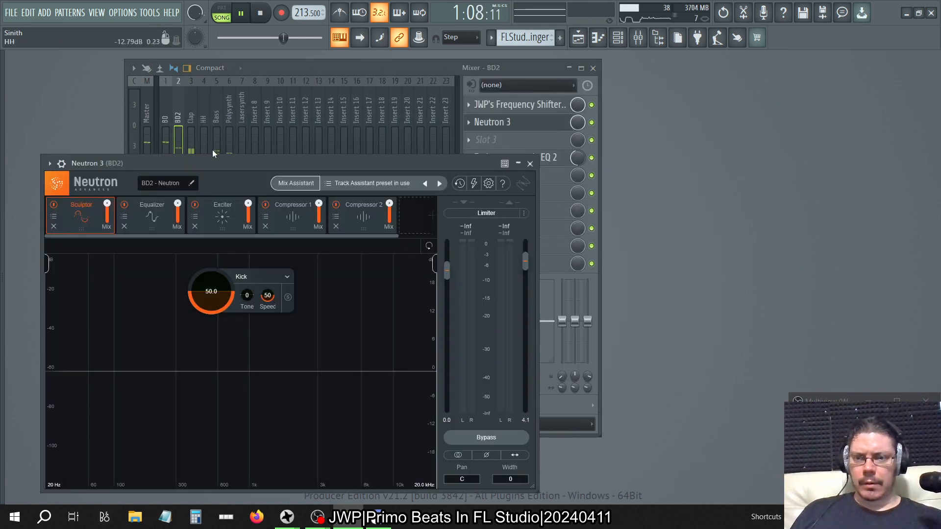
click(266, 66)
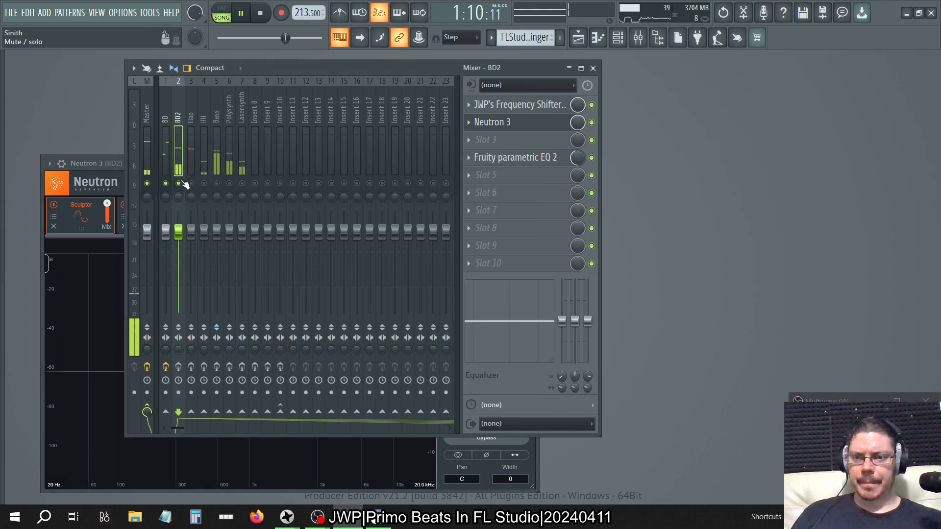
click(106, 169)
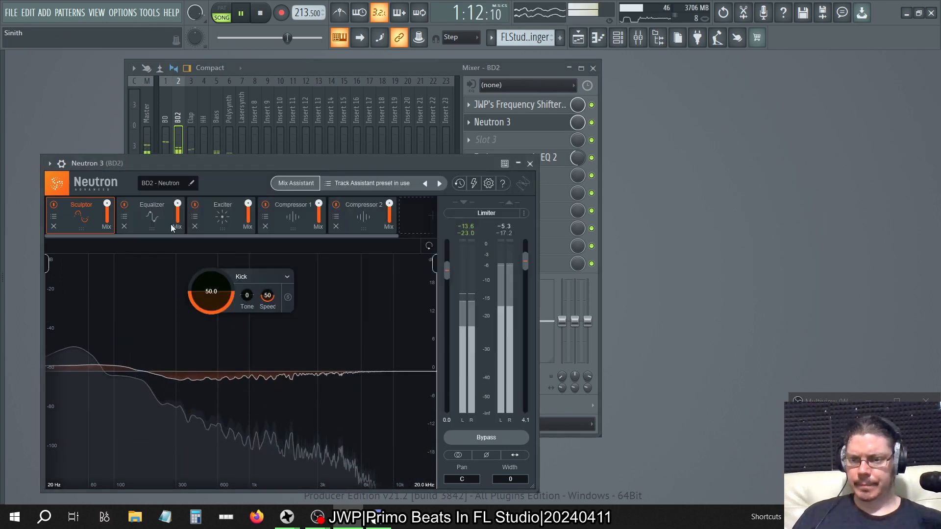
Set BD2's Kick Sculptor to amount 100, tone 50 and speed 100, and close its Neutron 3.
drag(202, 296, 251, 131)
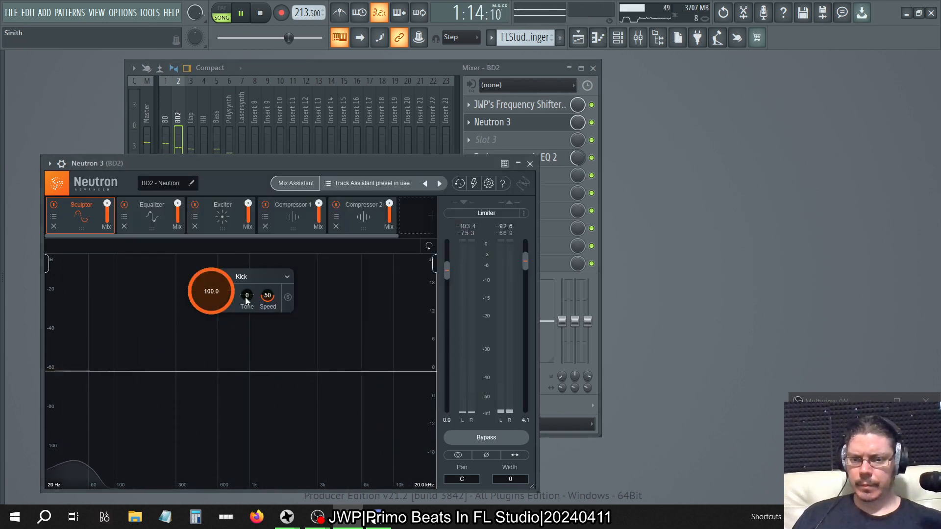
drag(246, 297, 305, 151)
drag(268, 295, 572, 121)
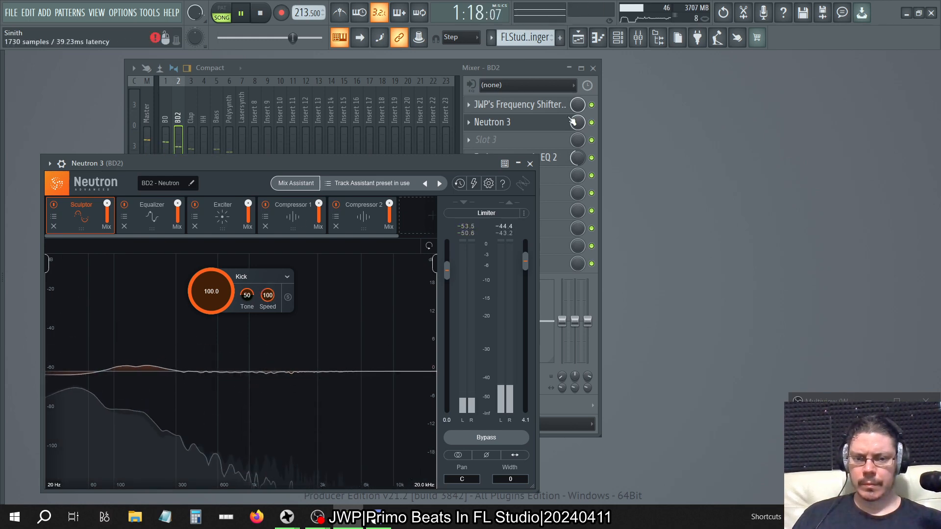
click(530, 163)
Unmute the Clap track with its effects on, check its Neutron 3 Snare Sculptor, and close the plugin.
click(194, 112)
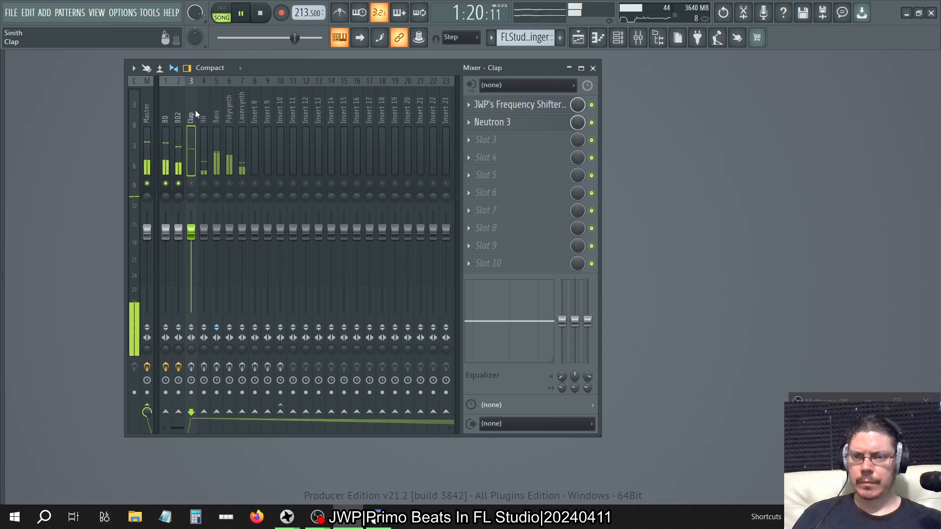
click(192, 184)
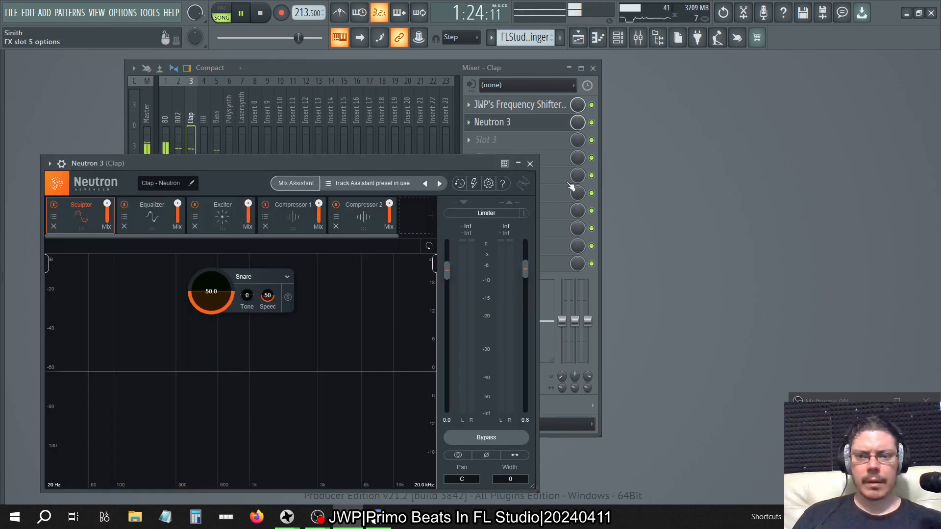
click(530, 163)
Switch off the effects on BD, BD2 and Clap, unmute Bass, and open its Patcher and Neutron 3.
click(206, 108)
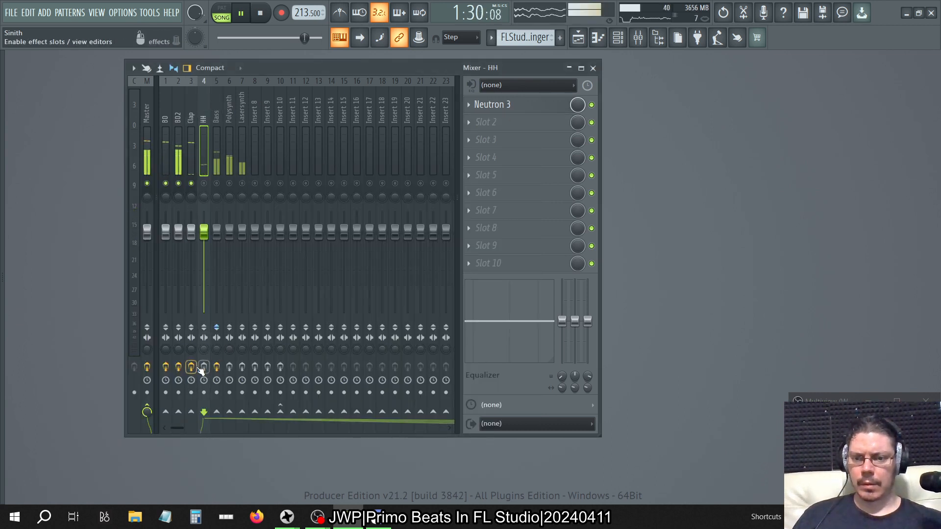
click(216, 101)
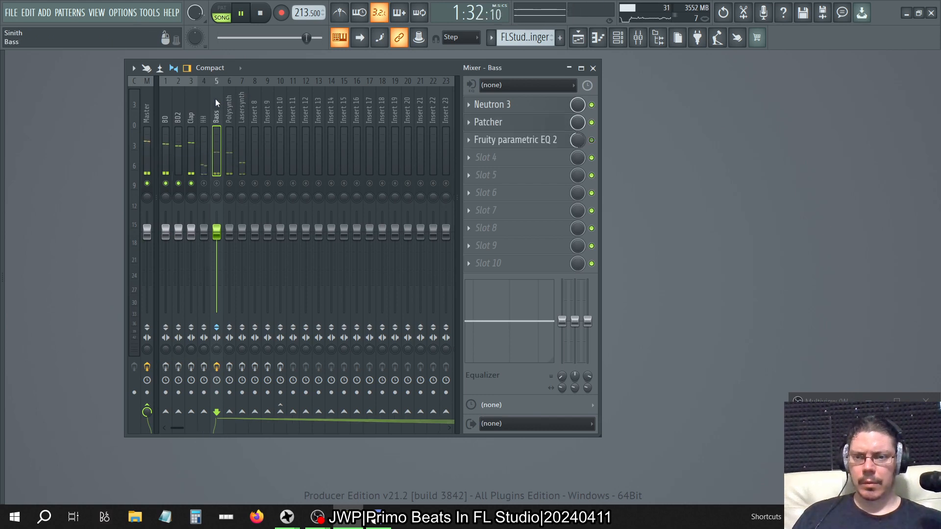
click(539, 122)
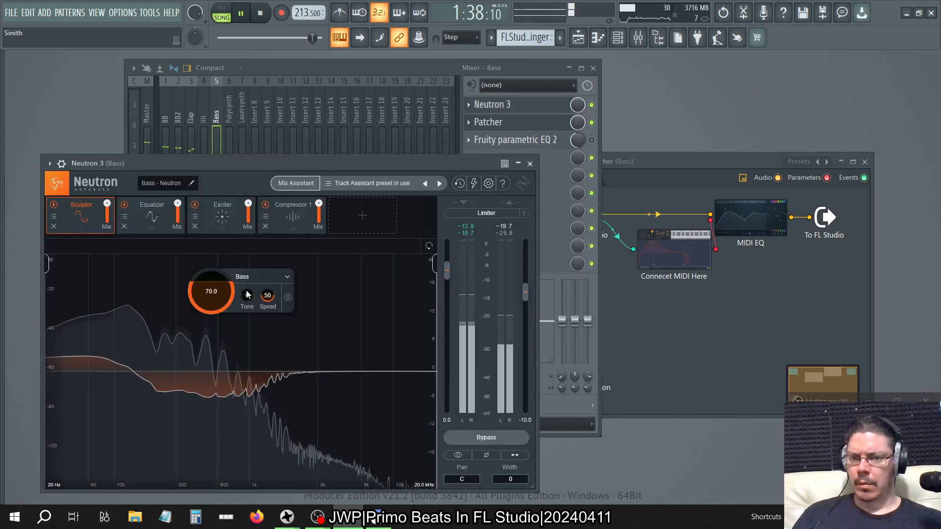
Set the Bass Sculptor to amount 100 and speed 100, try tone 50, and settle on tone -50.
click(247, 294)
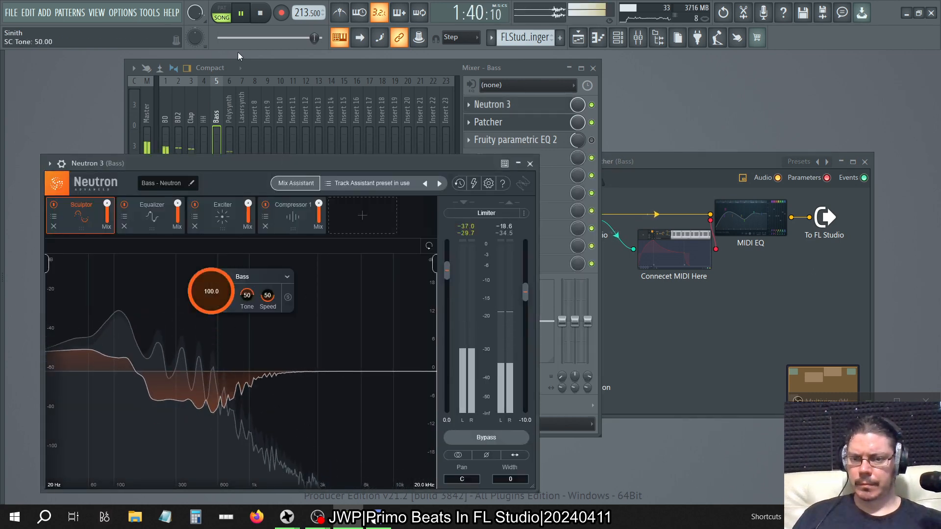
drag(268, 296, 291, 123)
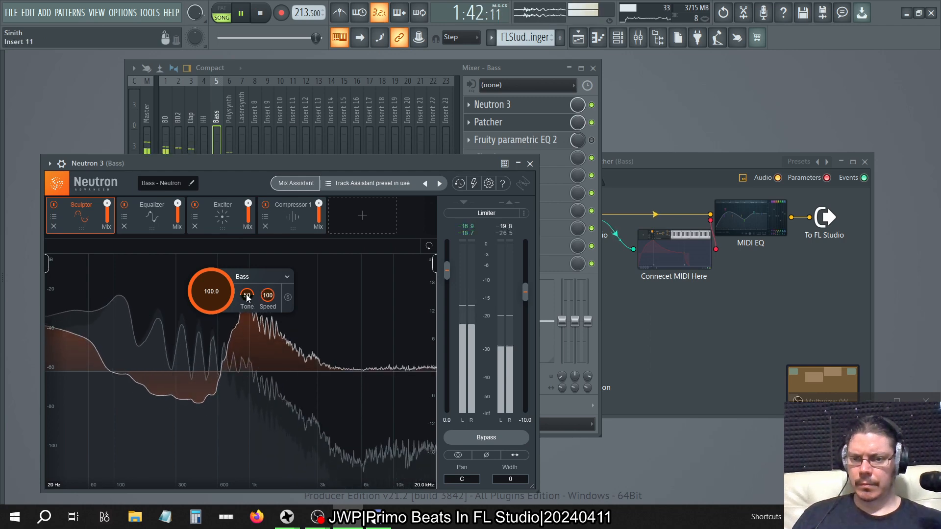
drag(247, 296, 247, 343)
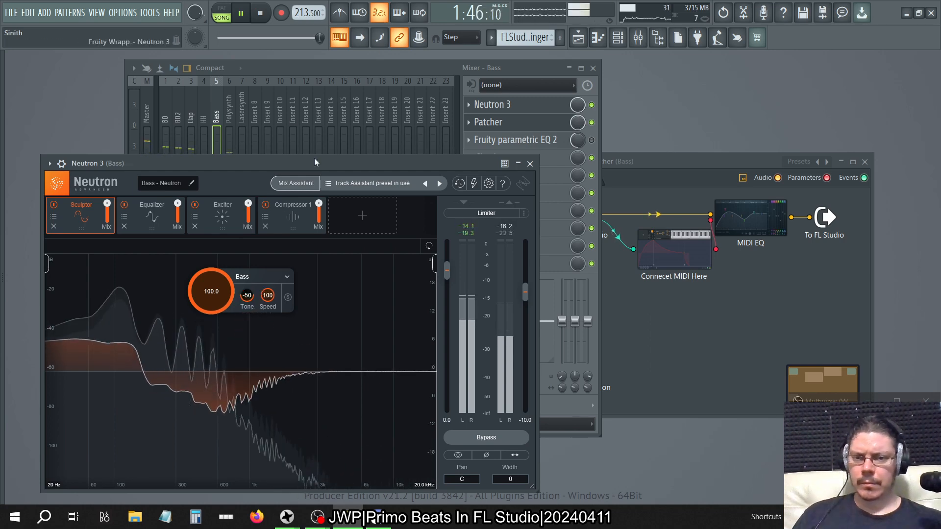
Open the Master's TB_Morphit_v1, continue in demo mode, and close it along with the Bass Patcher window.
click(144, 136)
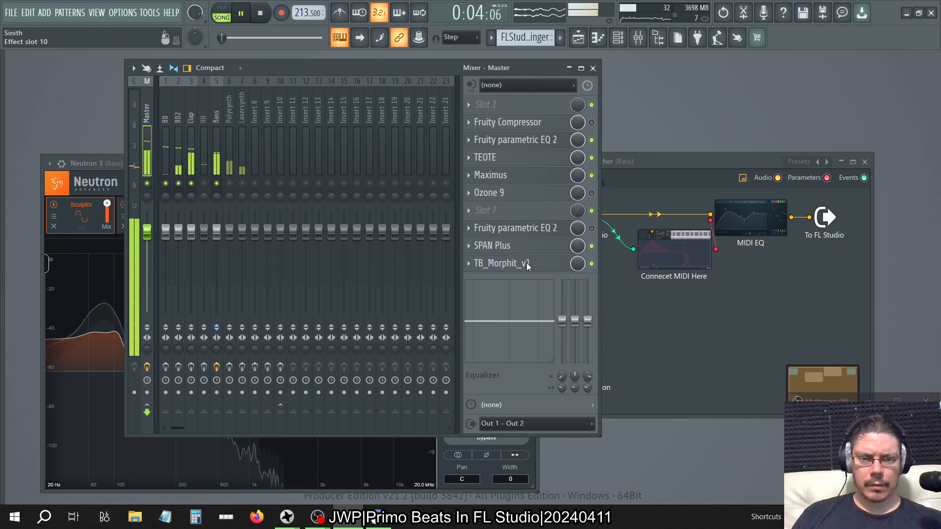
click(510, 263)
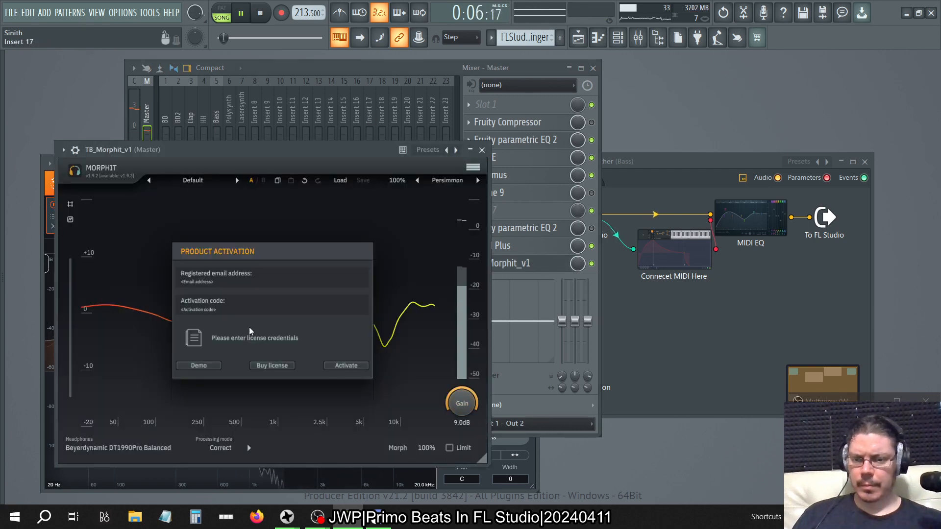
click(201, 367)
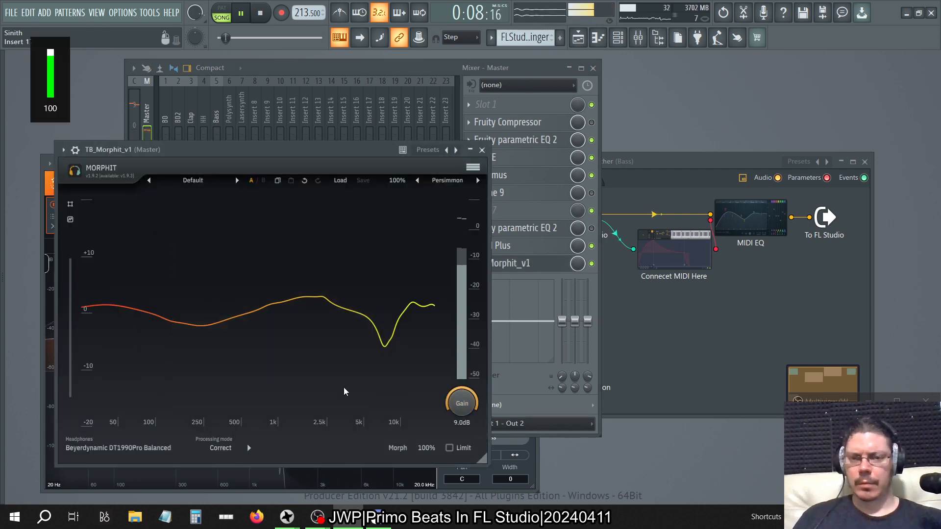
click(482, 150)
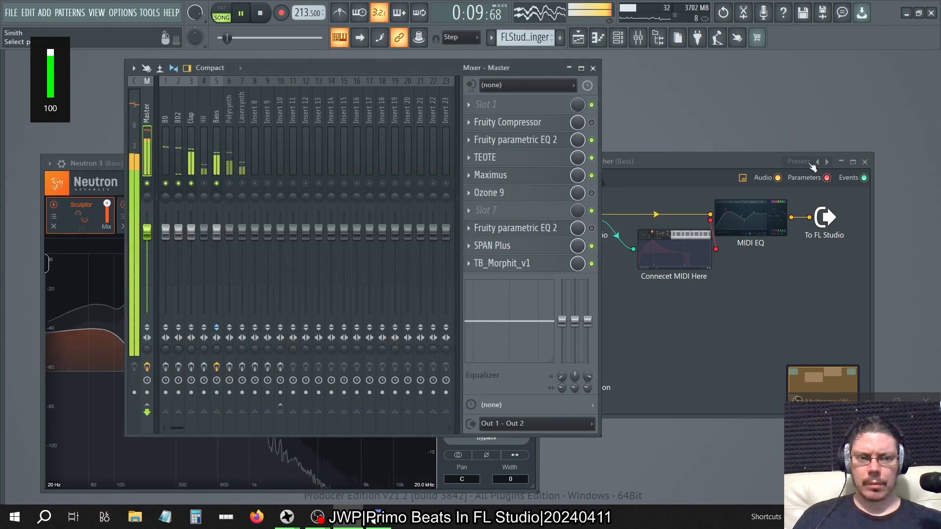
click(865, 162)
Open SPAN Plus on the Master and restart playback to examine the mix's spectrum.
click(102, 165)
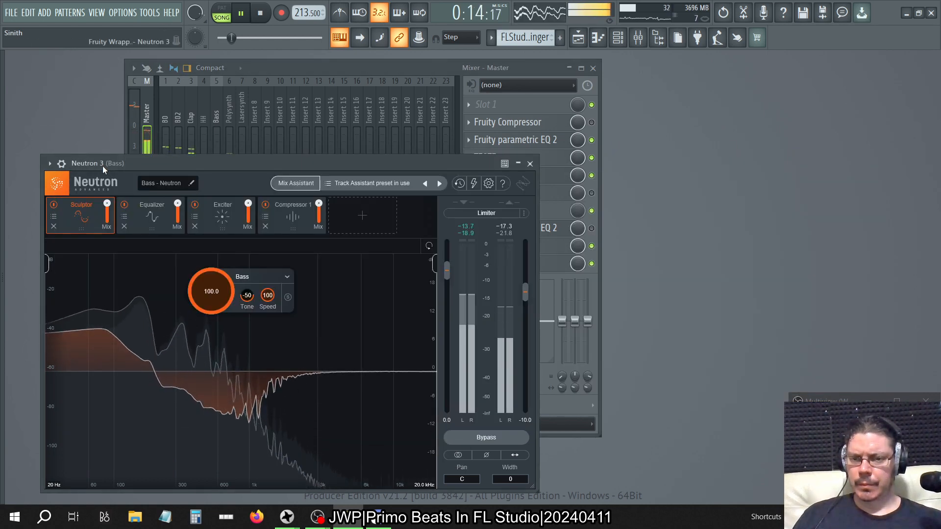
click(149, 103)
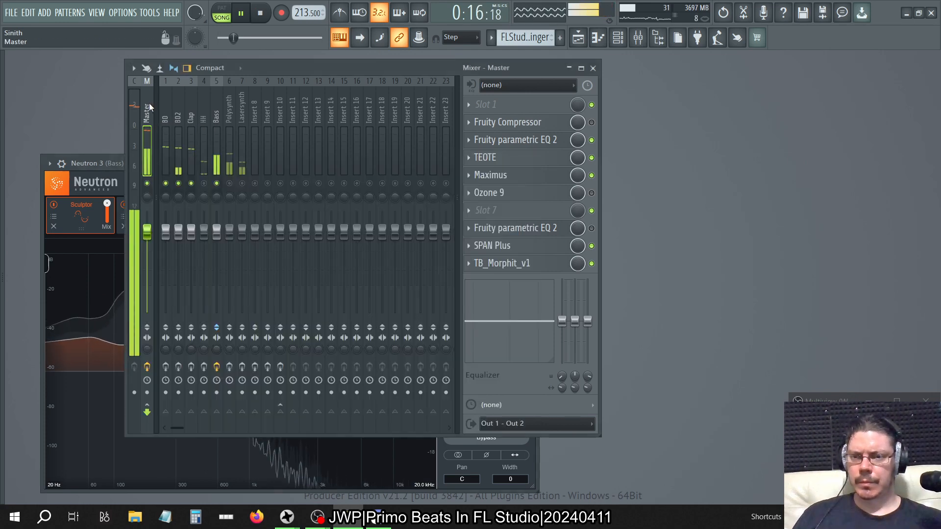
click(536, 251)
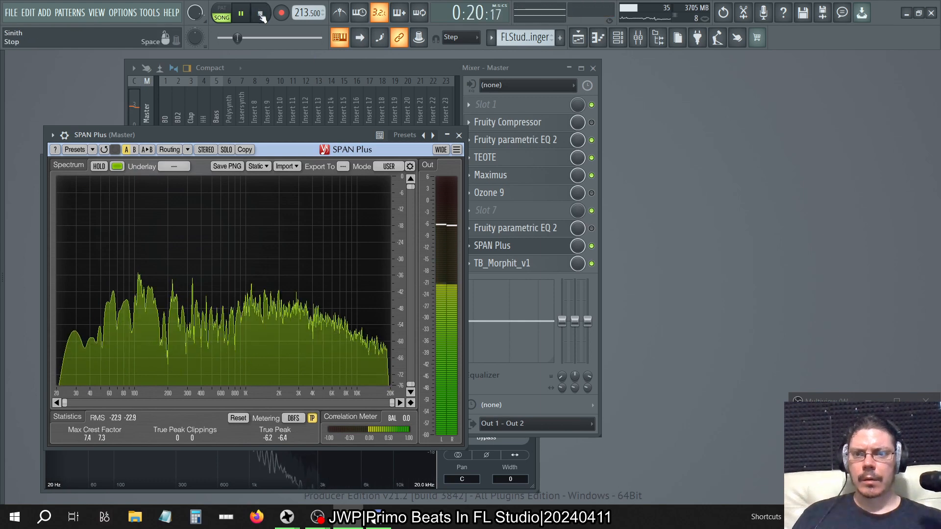
key(space)
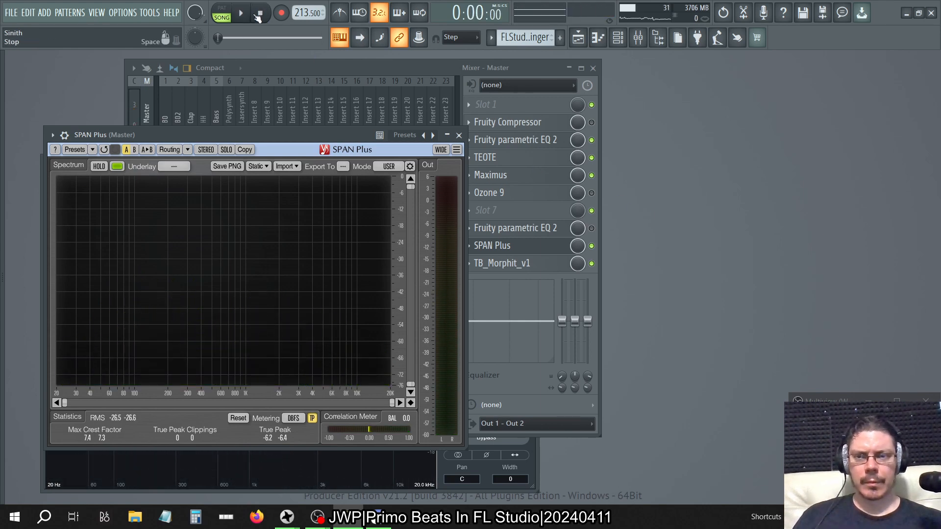
key(space)
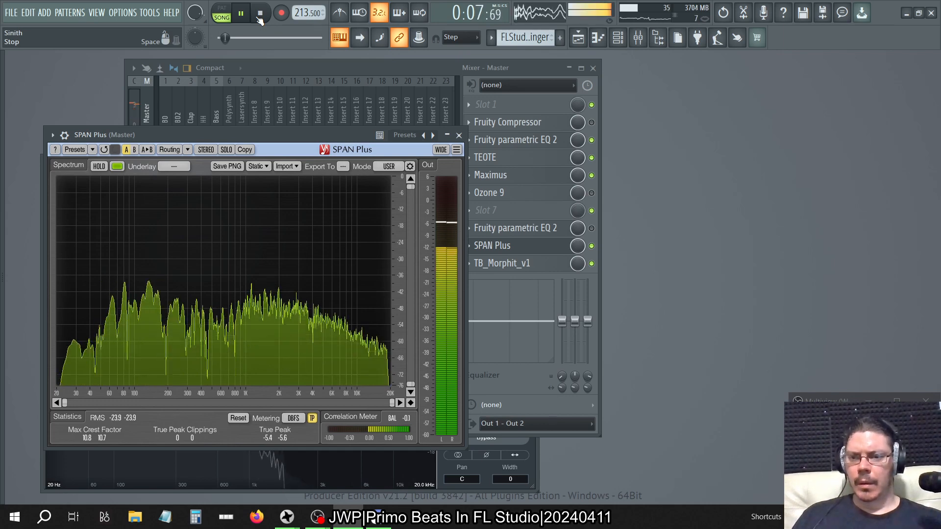
Solo the Bass track and examine its spectrum in the Master's SPAN Plus from the song start.
click(262, 69)
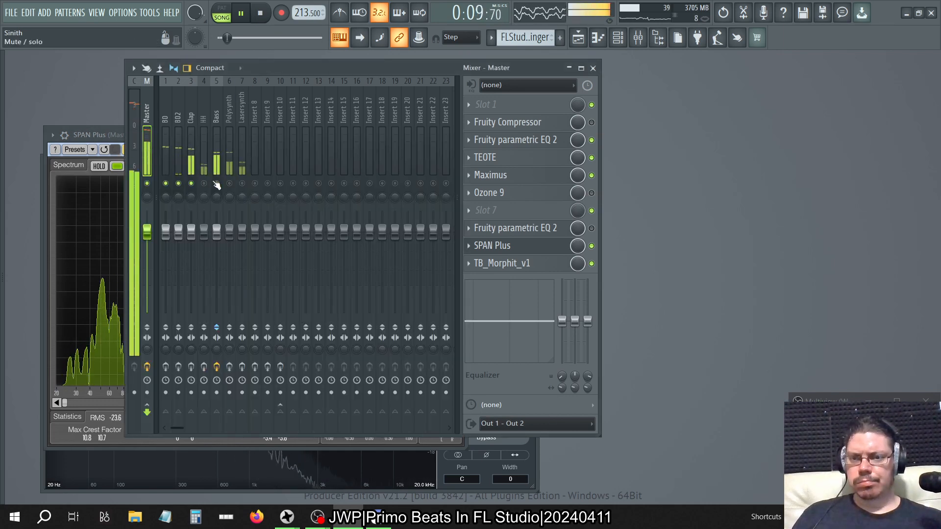
click(86, 135)
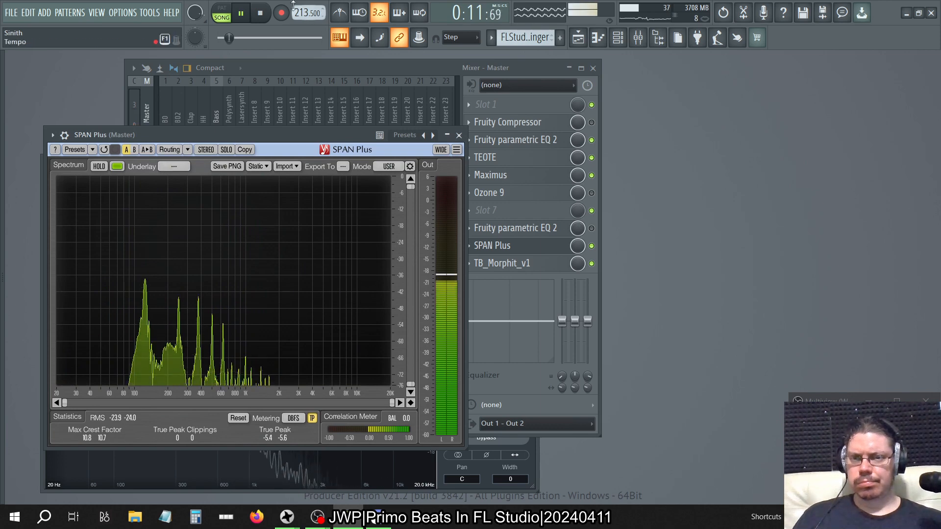
key(space)
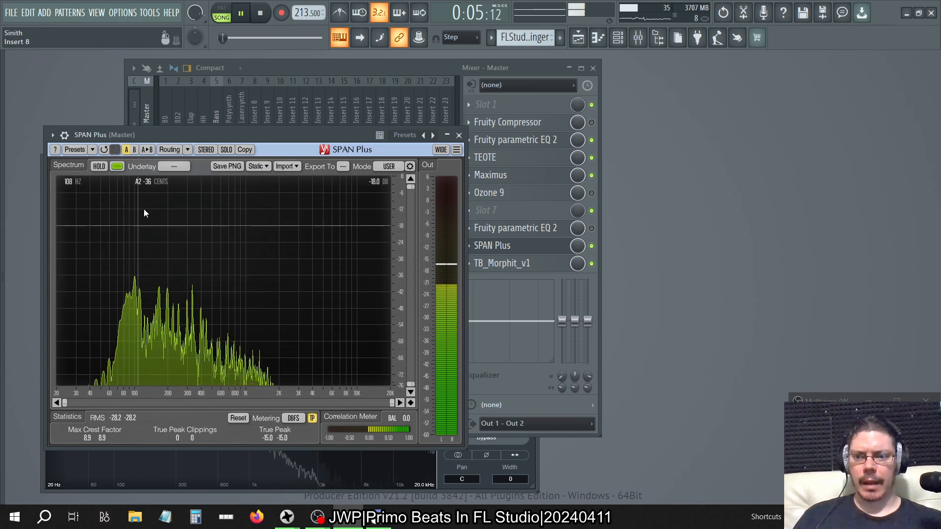
Reopen Bass's Neutron 3 and examine both Exciter bands, the Equalizer and Compressor 1, returning to the Sculptor.
click(256, 67)
click(215, 122)
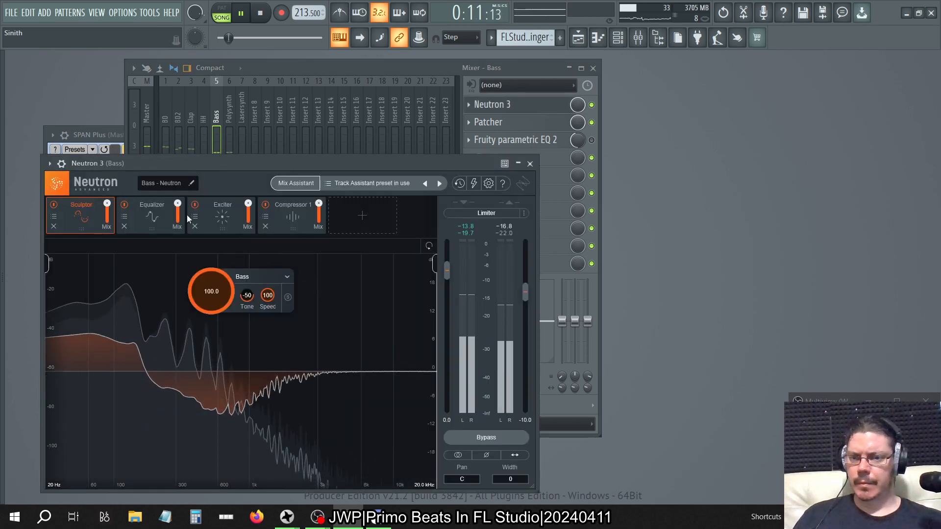
click(231, 225)
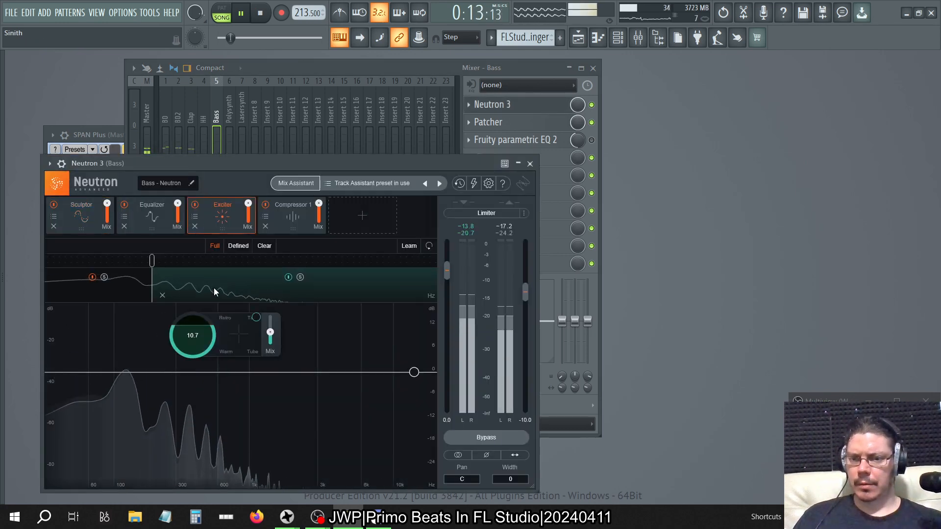
click(123, 283)
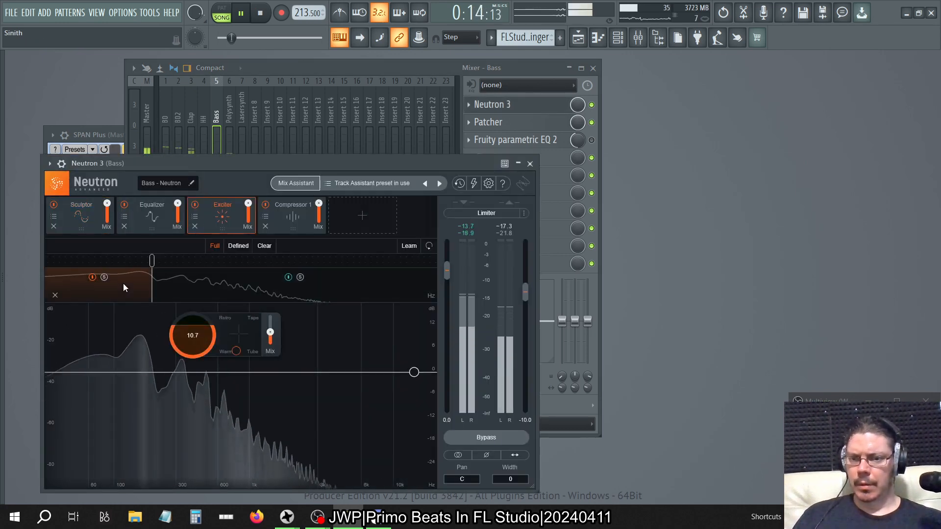
click(188, 284)
click(153, 221)
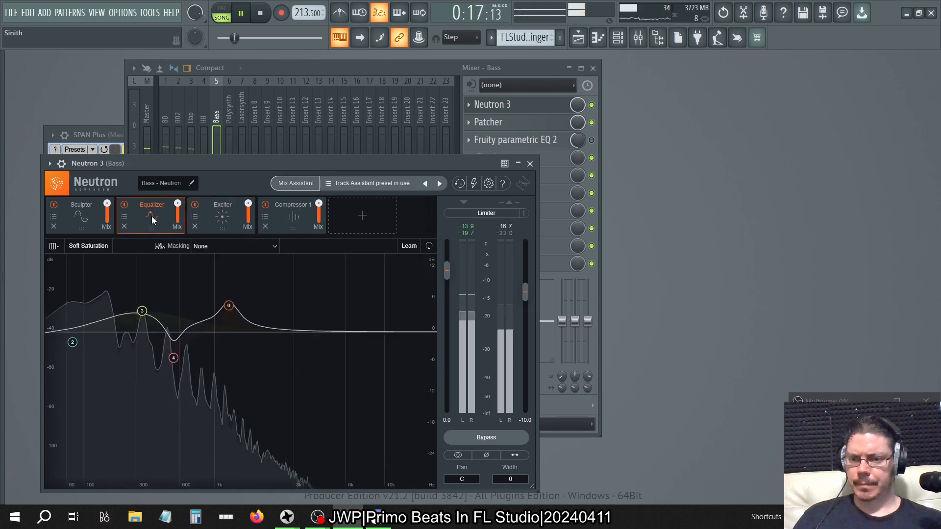
click(290, 216)
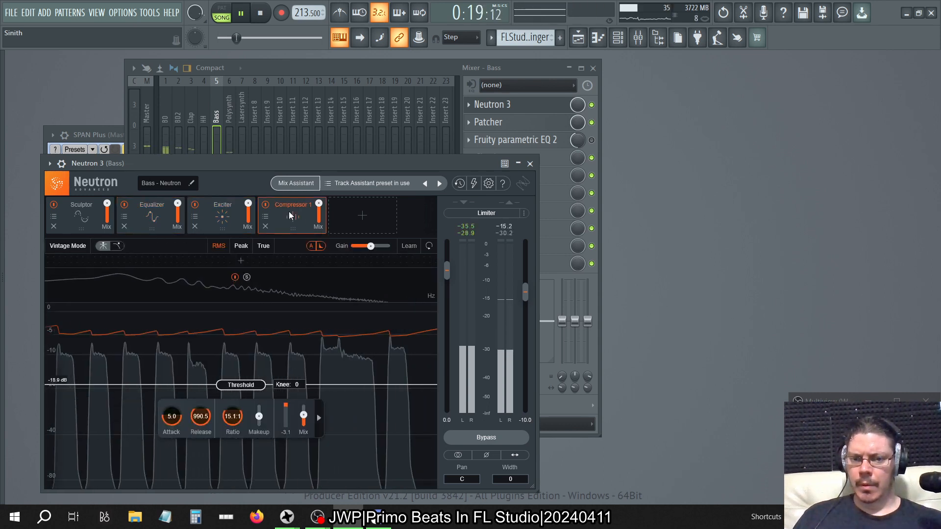
click(84, 224)
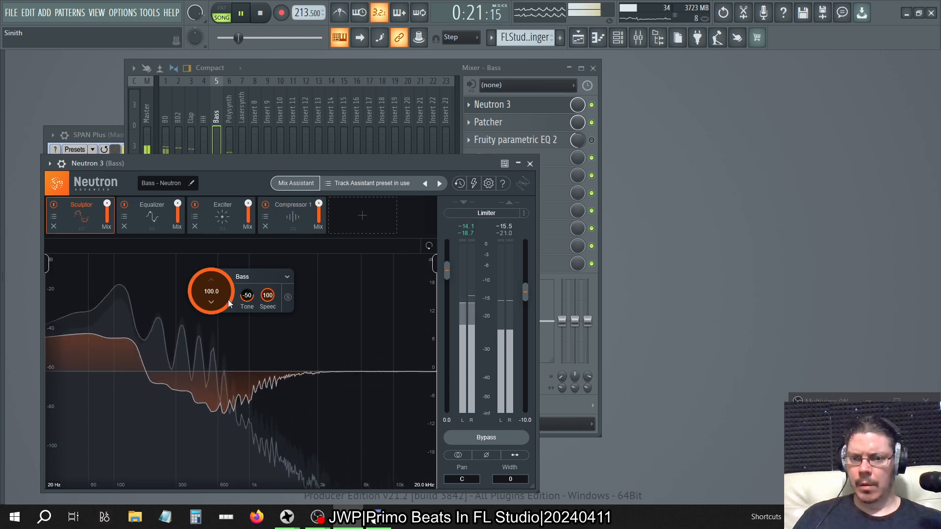
Audition the Bass Sculptor at tones 50 and -50, and compare the Deep Bass target at the same tones.
drag(247, 295, 201, 4)
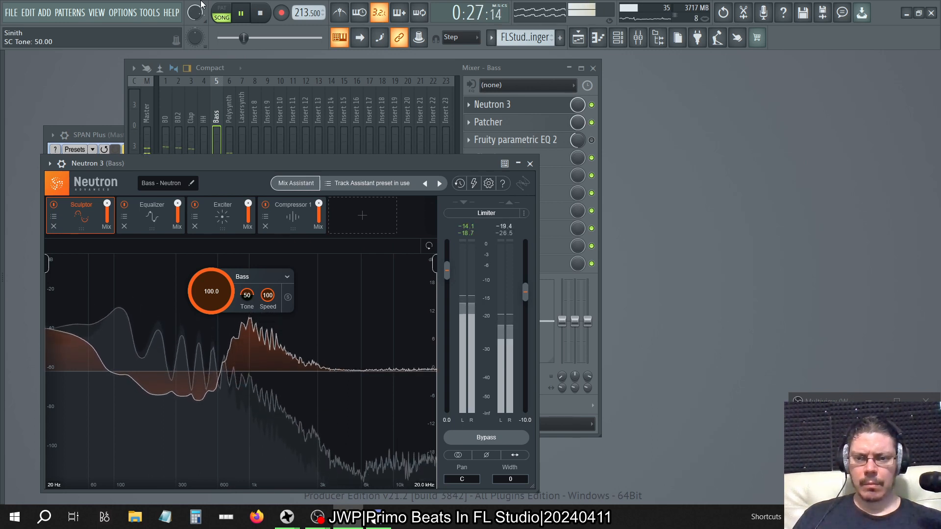
drag(201, 4, 247, 272)
click(251, 274)
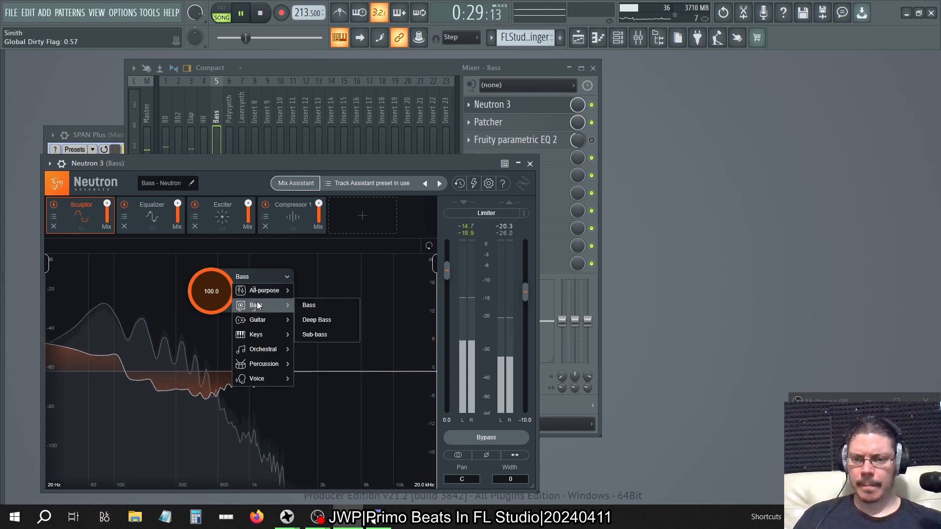
click(300, 304)
click(269, 283)
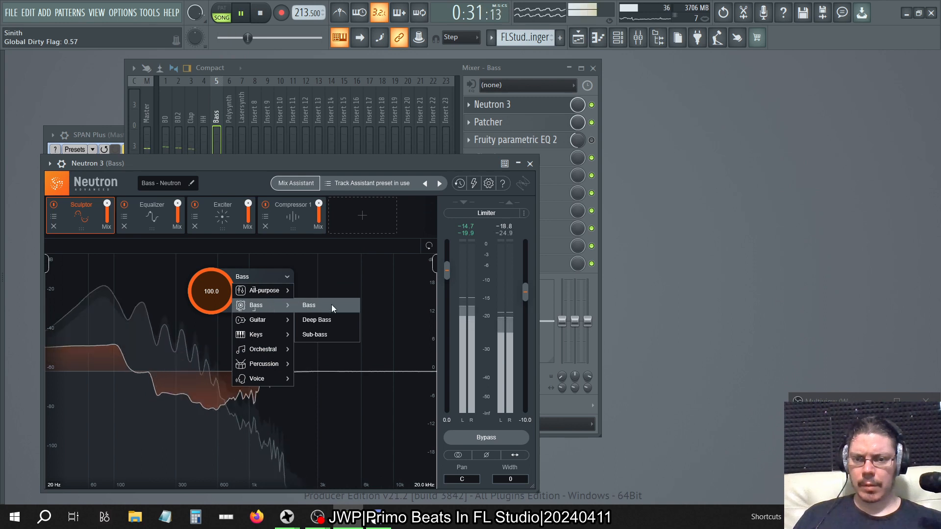
click(328, 320)
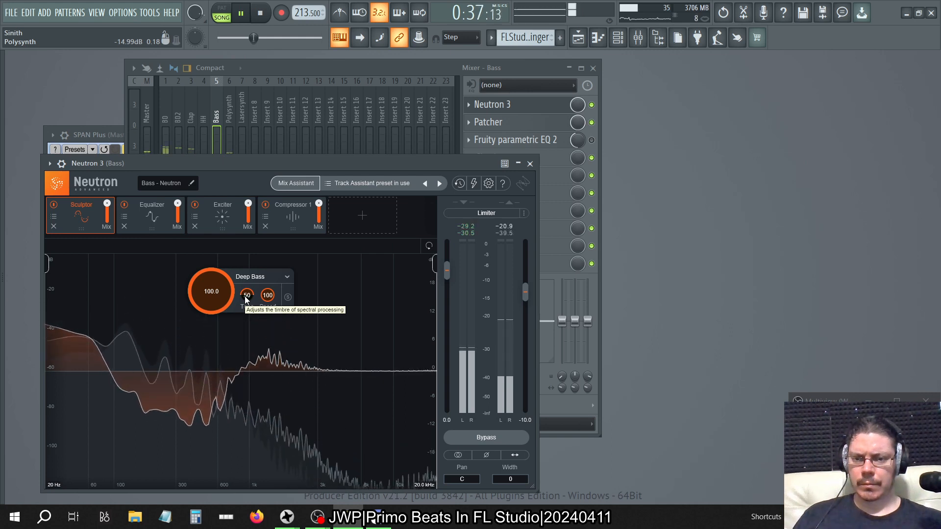
drag(246, 299, 246, 344)
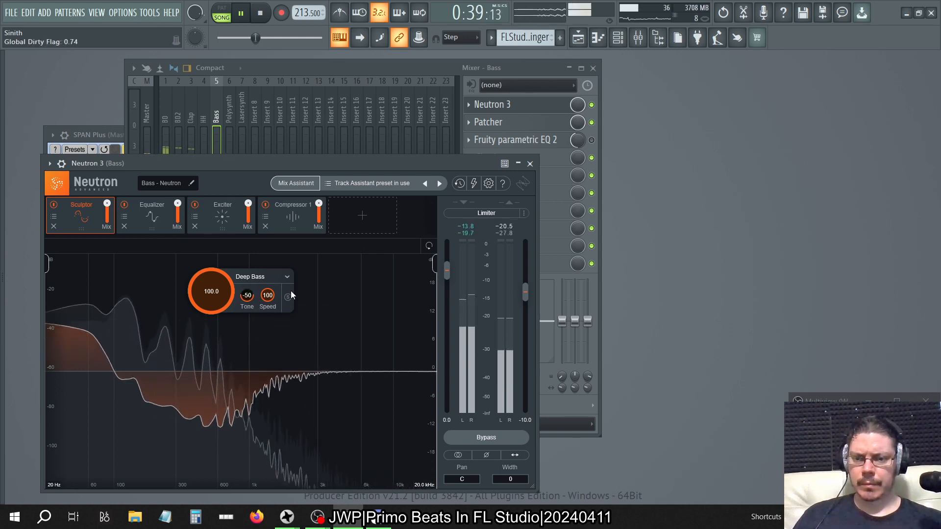
Set the Bass Sculptor's target to Sub-bass, audition tone 50, and return the tone to -50.
click(286, 277)
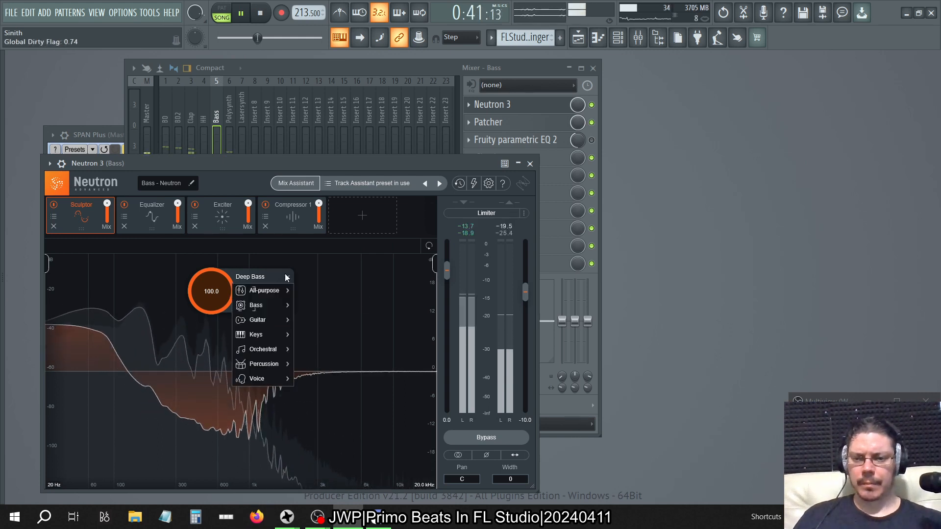
mouse_move(282, 304)
click(326, 334)
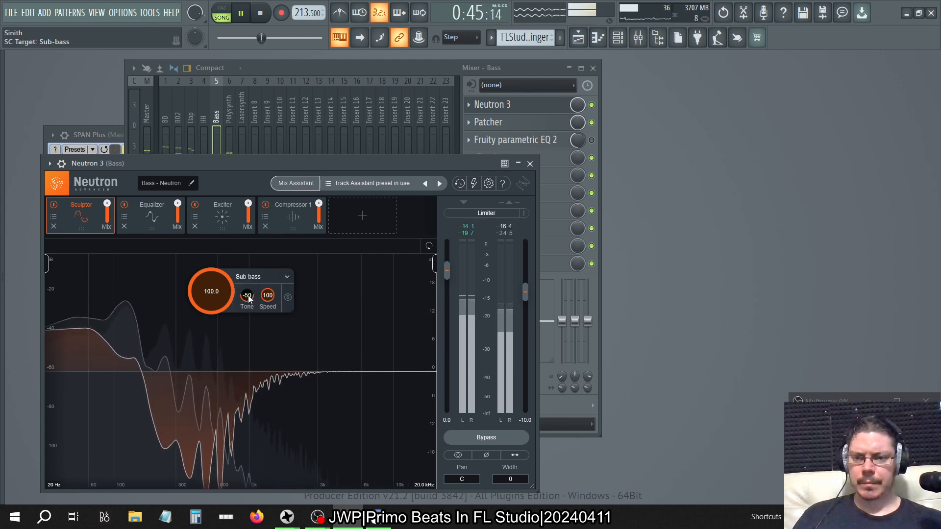
drag(246, 288, 302, 4)
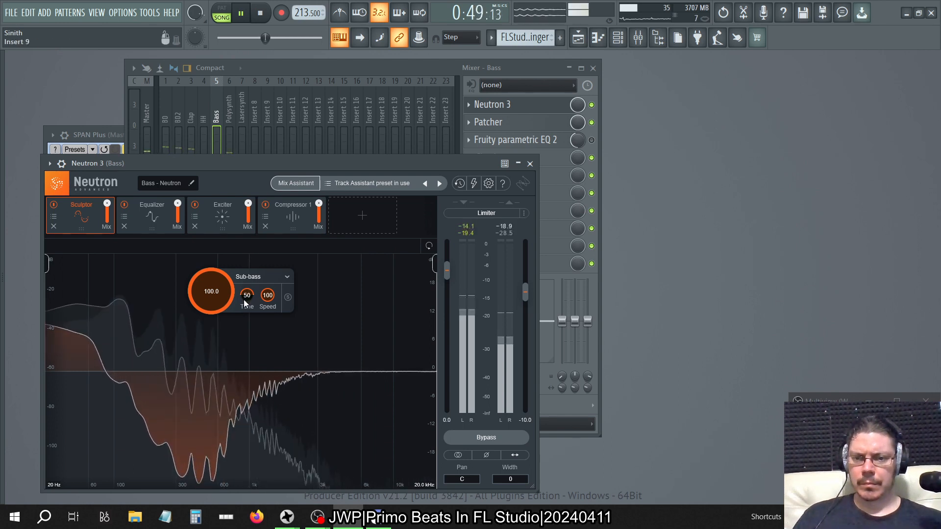
drag(248, 297, 250, 528)
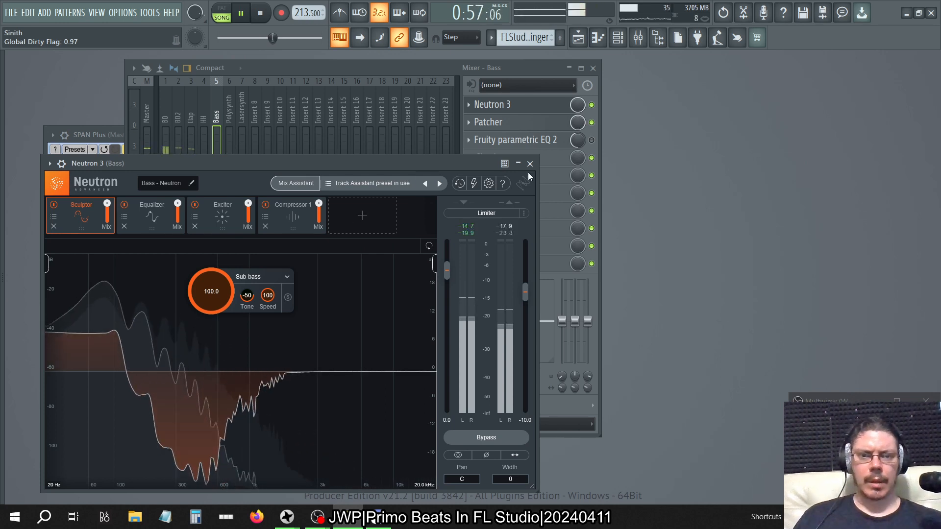
Unsolo the Bass track with effects enabled on BD, BD2 and Clap, and apply plugin delay compensation in the mixer.
click(219, 111)
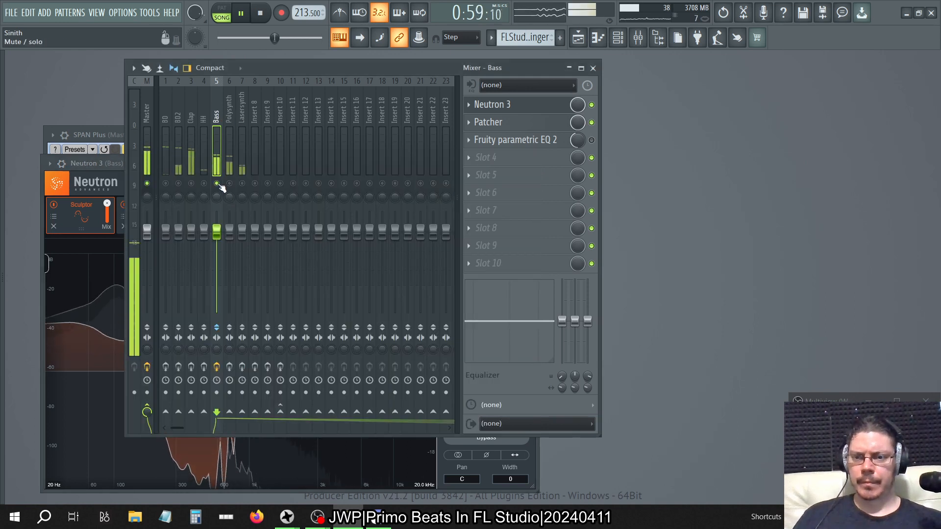
right_click(217, 184)
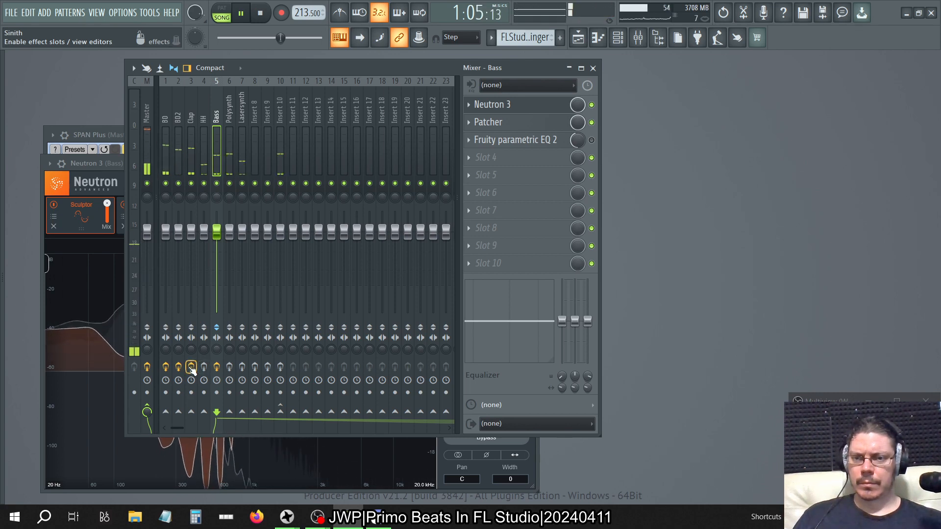
click(134, 72)
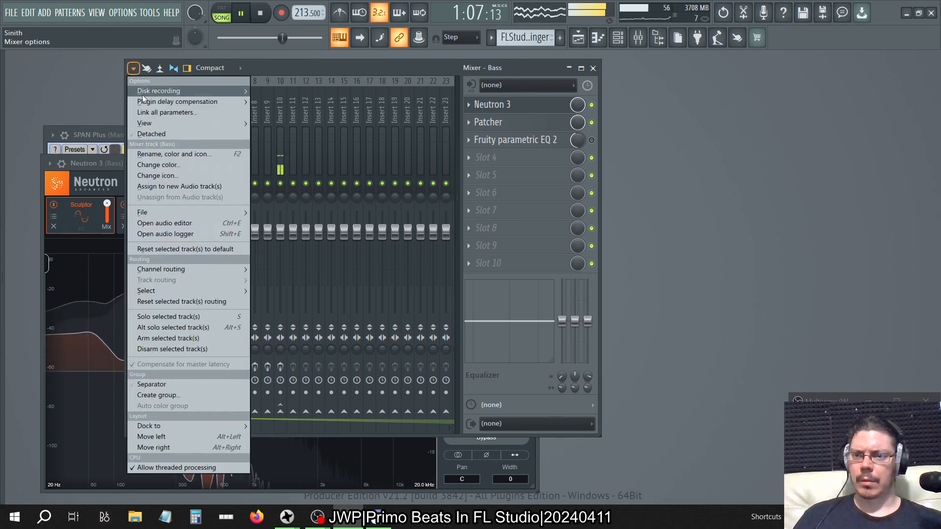
mouse_move(145, 102)
click(282, 113)
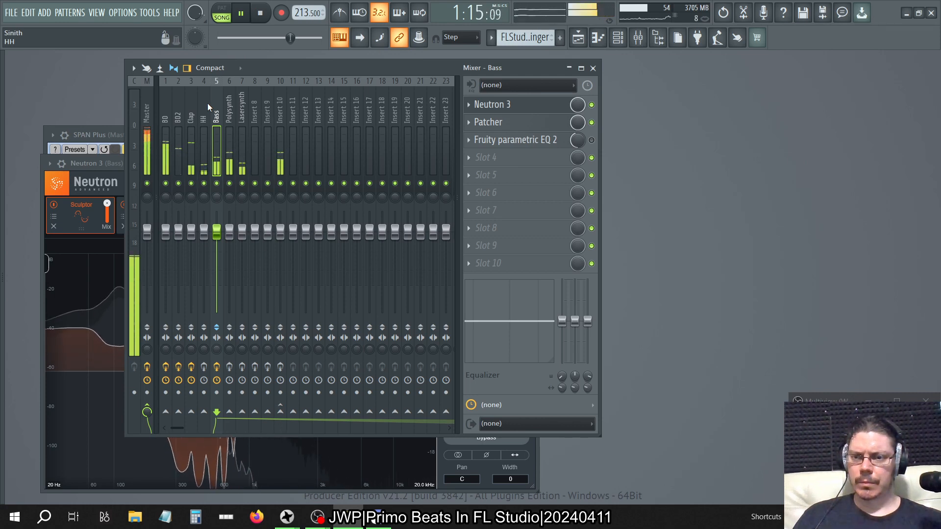
Solo the Polysynth track, glance at its Patcher, and close the Patcher, Bass Neutron 3 and Master SPAN Plus windows.
click(229, 113)
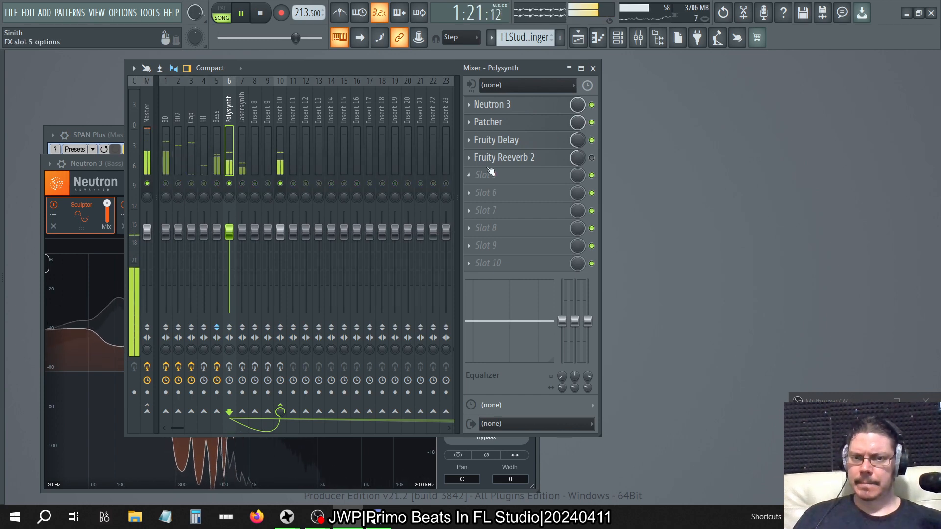
click(524, 129)
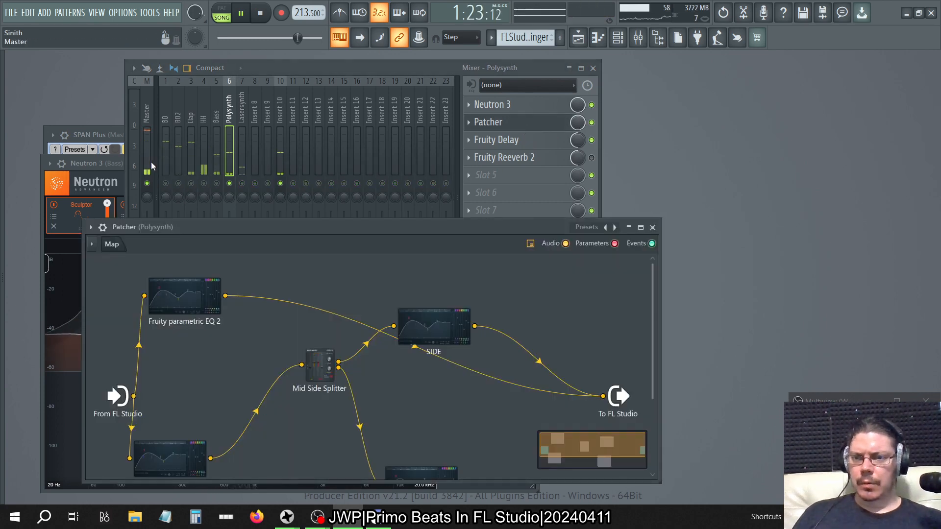
click(108, 165)
click(529, 163)
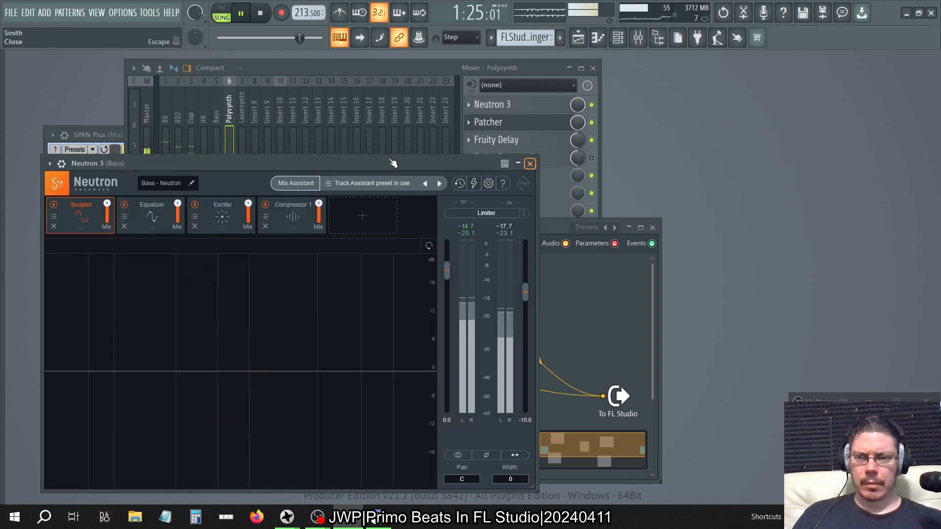
click(107, 137)
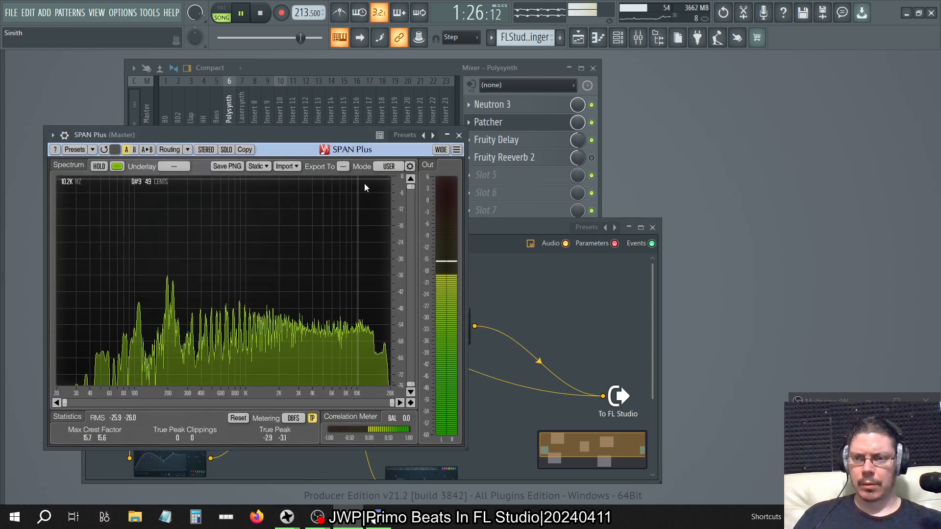
click(464, 136)
click(654, 227)
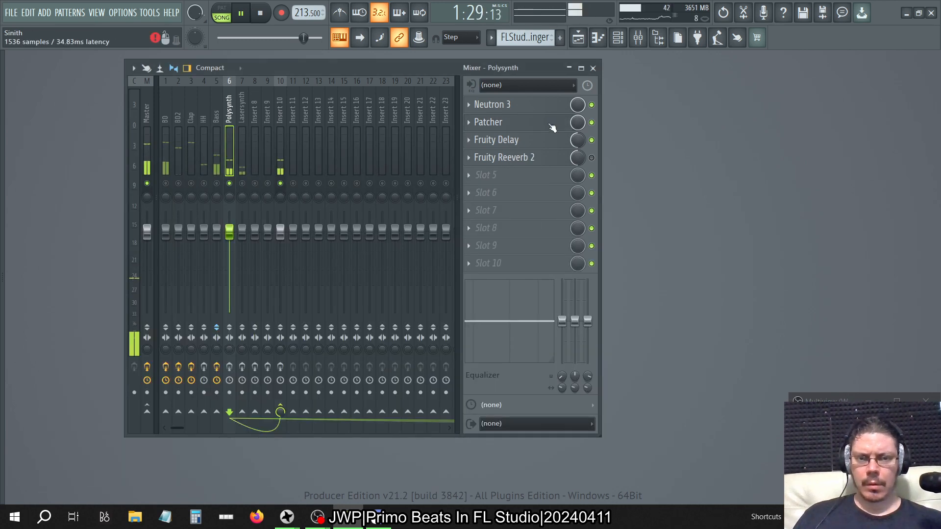
Enable Polysynth's effects and set its Neutron 3 Sculptor to amount 100, speed 100 and tone -50 after auditioning tone 50.
click(520, 110)
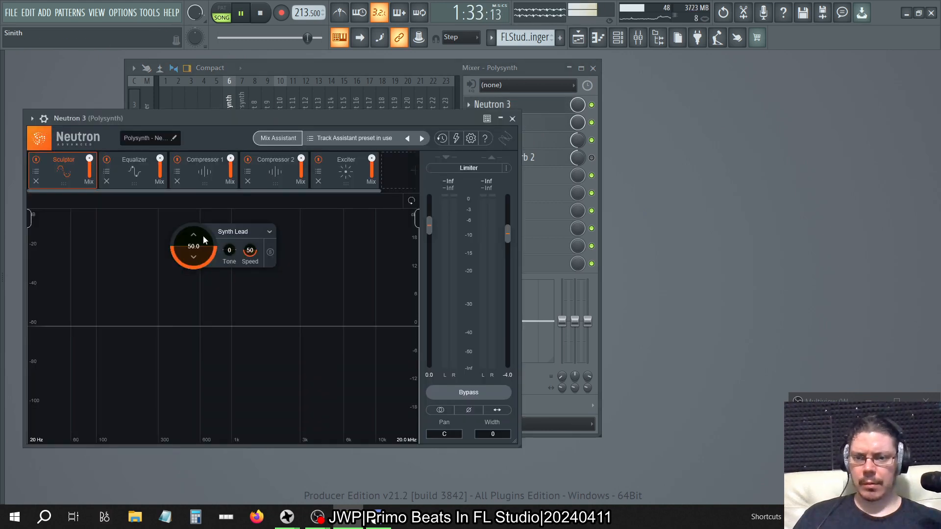
click(251, 81)
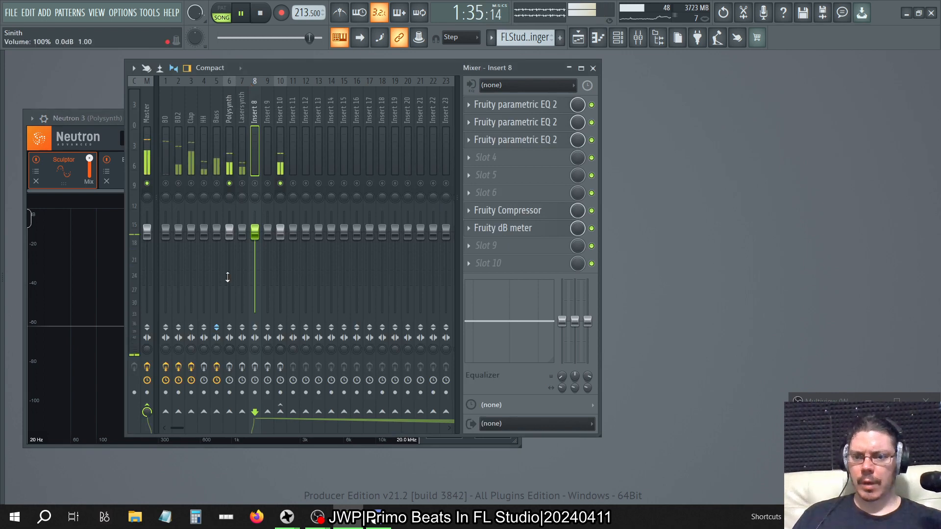
click(98, 119)
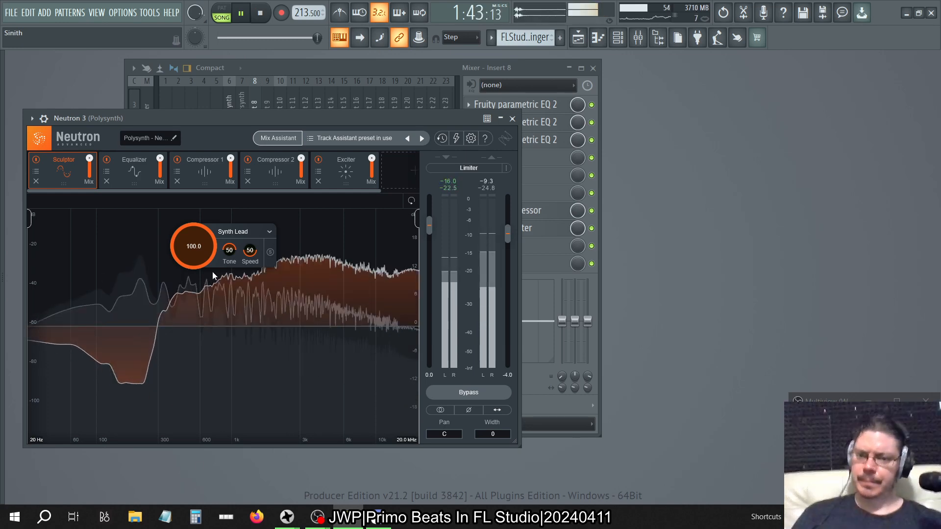
drag(228, 251, 228, 294)
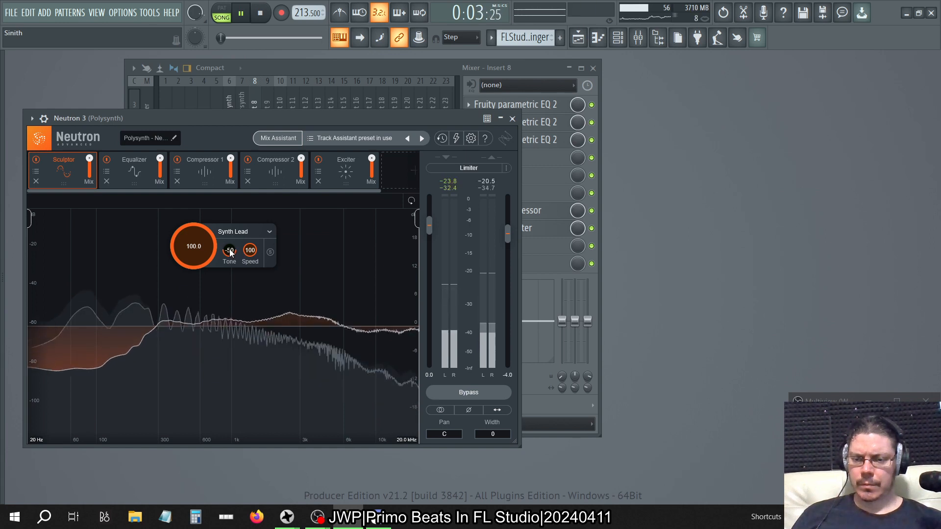
mouse_move(230, 252)
mouse_down()
mouse_move(227, 245)
mouse_move(229, 265)
mouse_up()
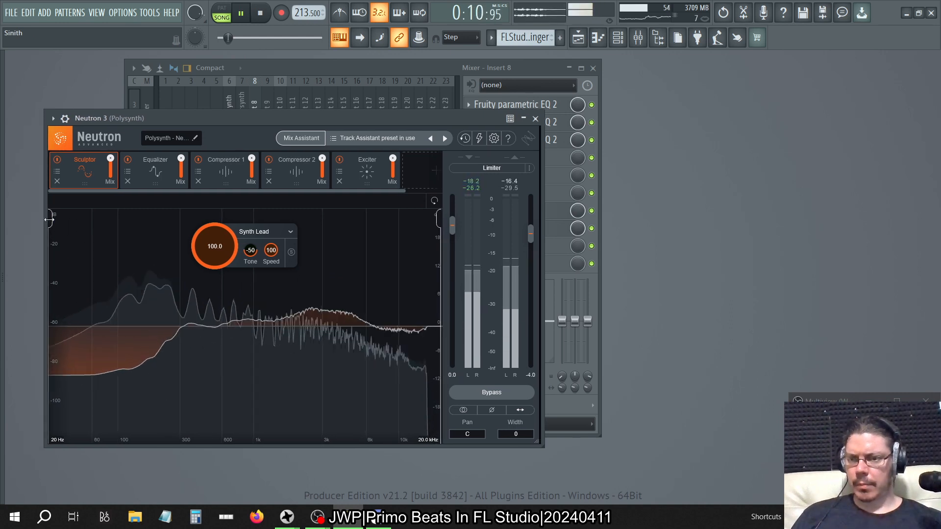
Limit the Polysynth Sculptor's action region to start at 500 Hz.
drag(49, 216, 221, 239)
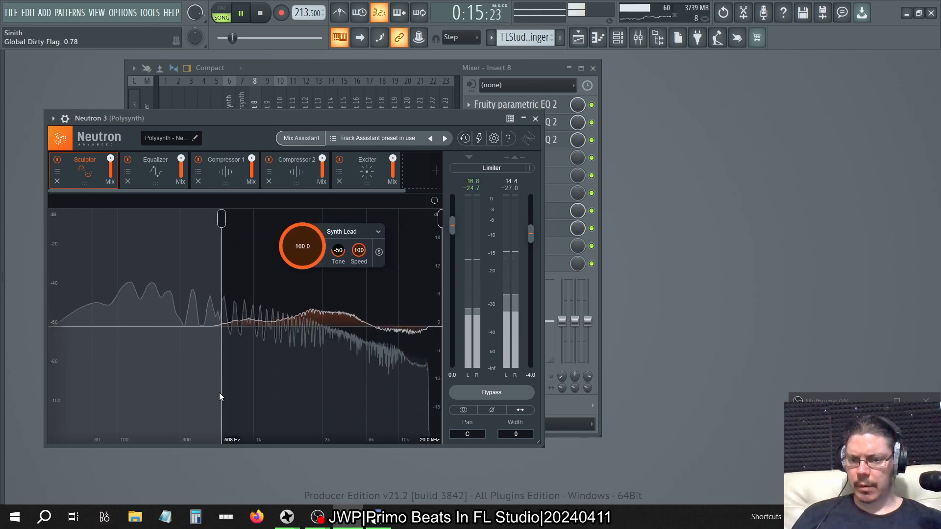
double_click(230, 439)
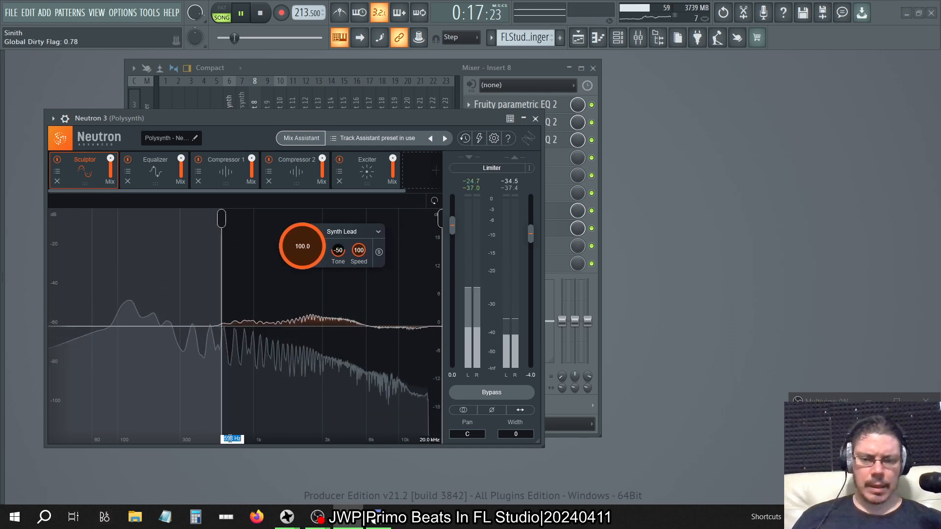
text(5000)
key(BackSpace)
key(Return)
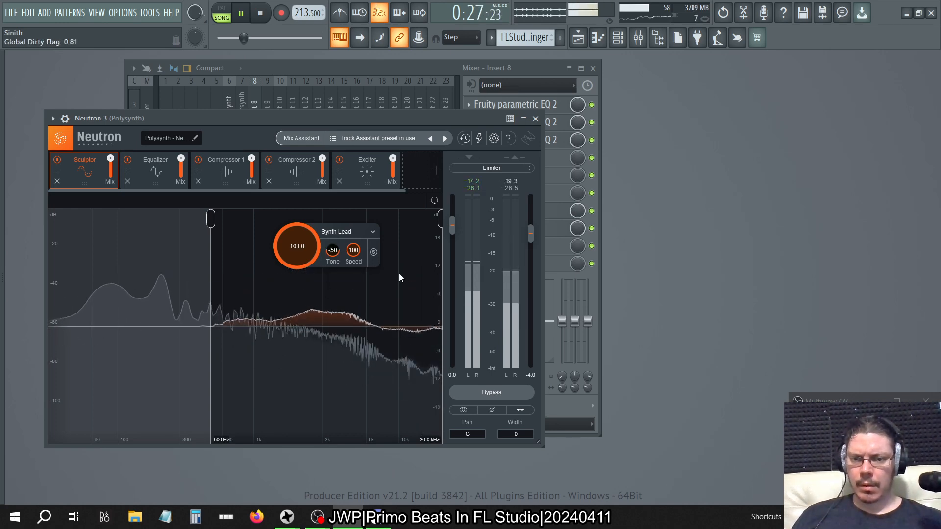
Open Lasersynth's Neutron 3 beside the mixer, and unmute the track with its effects enabled alongside the soloed Polysynth.
click(295, 104)
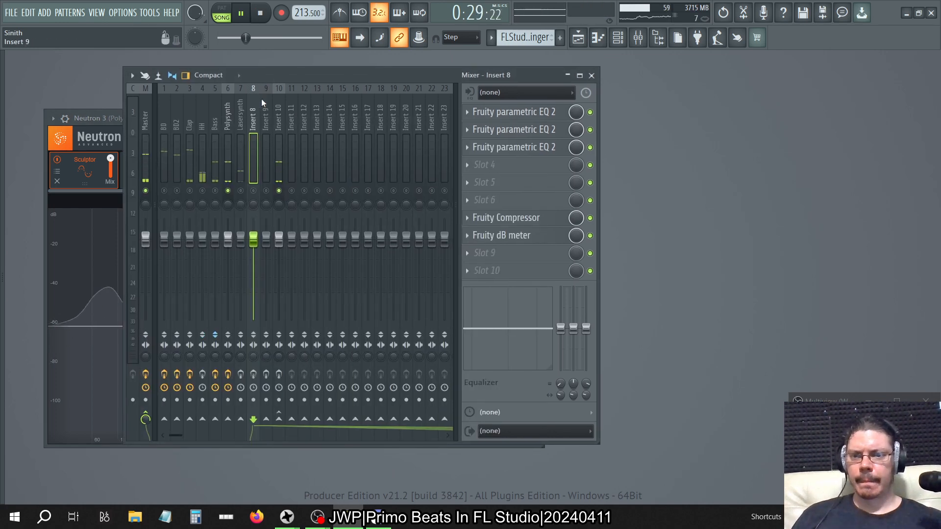
click(241, 119)
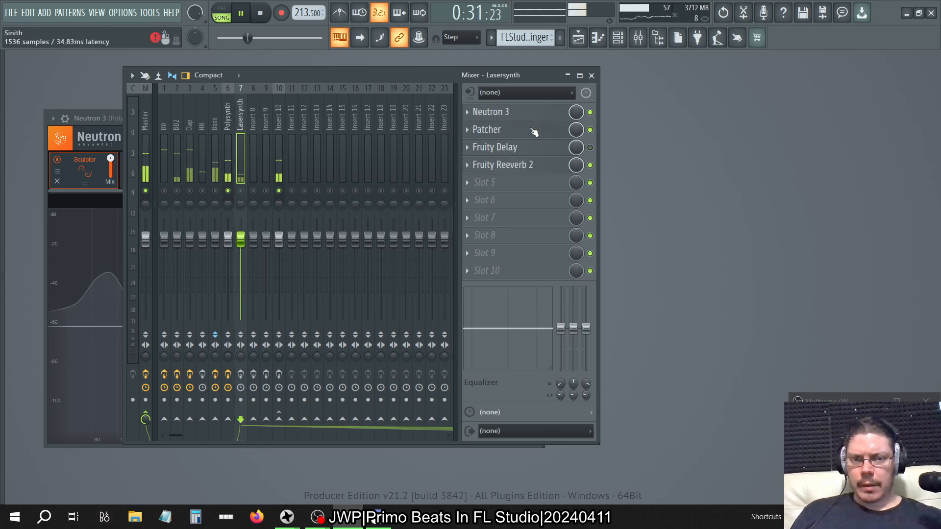
click(491, 111)
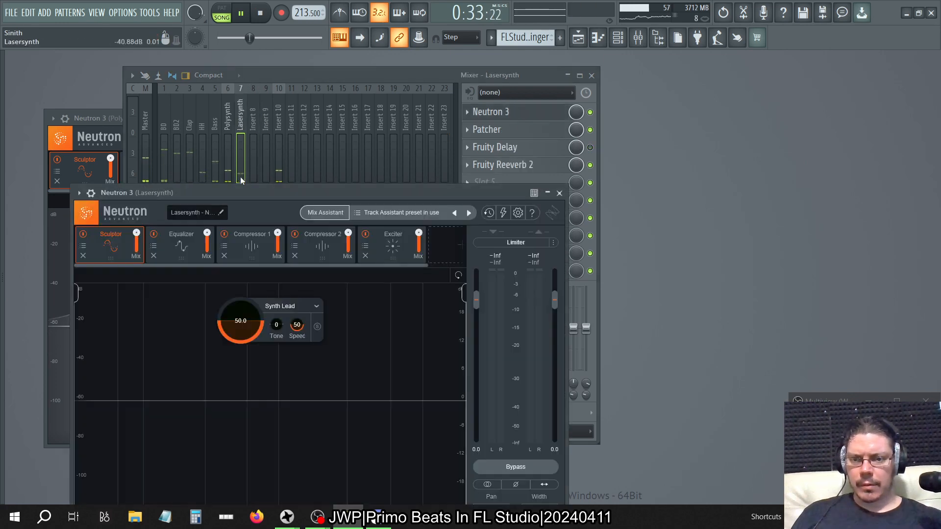
drag(292, 198, 567, 106)
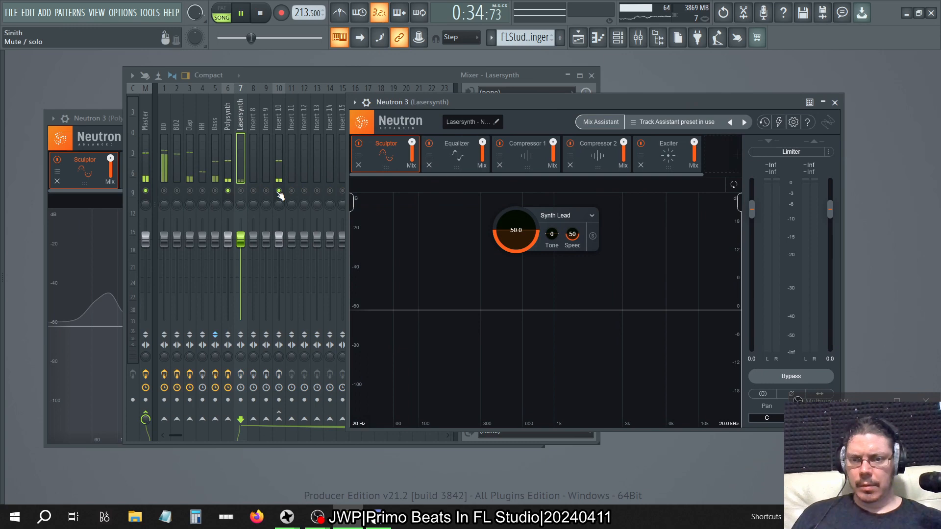
click(240, 192)
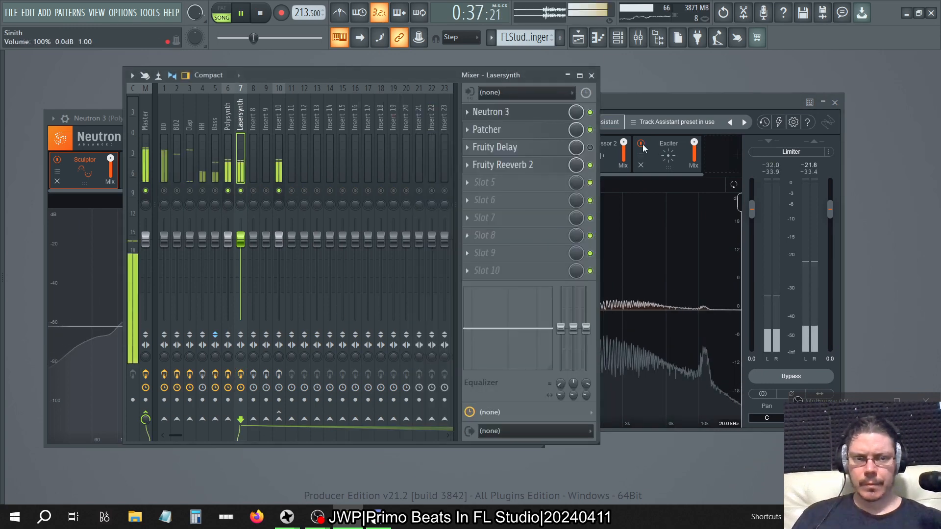
click(634, 104)
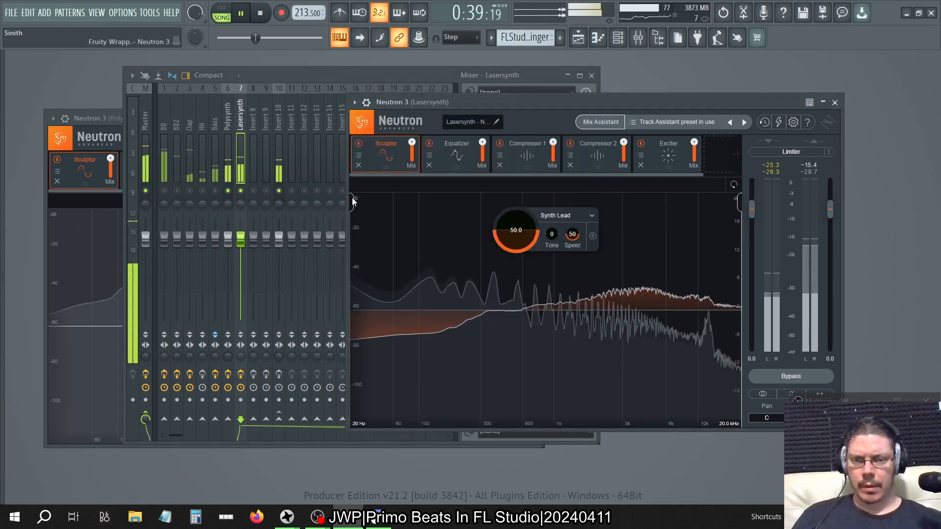
Limit the Lasersynth Sculptor's action region to start at 500 Hz.
drag(352, 203, 425, 203)
drag(433, 425, 447, 425)
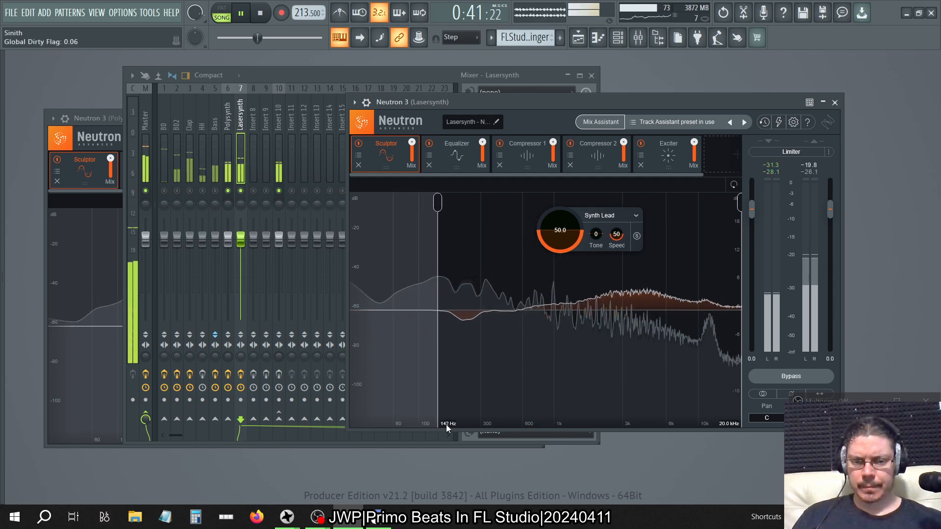
double_click(447, 424)
text(500)
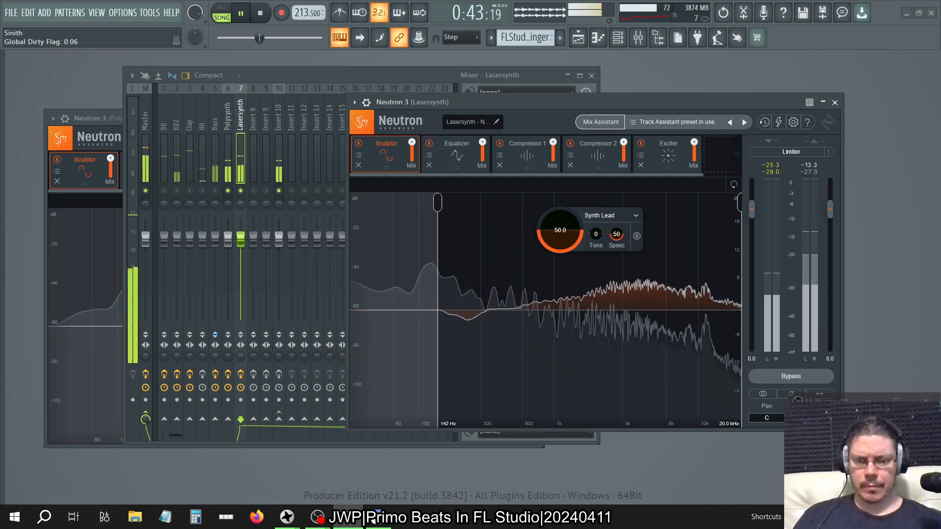
key(Return)
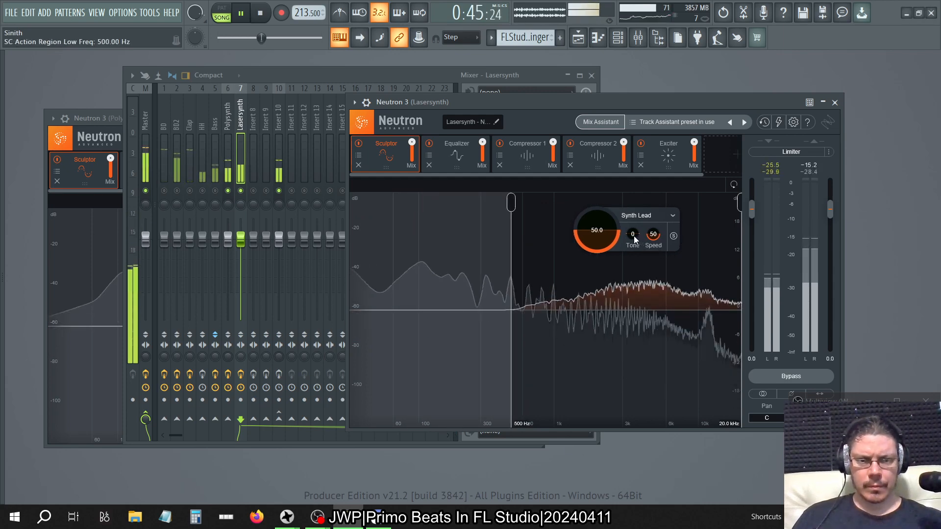
Set the Lasersynth Sculptor to amount 100, tone -50 and speed 100 after auditioning tone 50, and check the Equalizer.
mouse_move(633, 236)
mouse_down()
mouse_move(633, 212)
mouse_move(601, 194)
mouse_up()
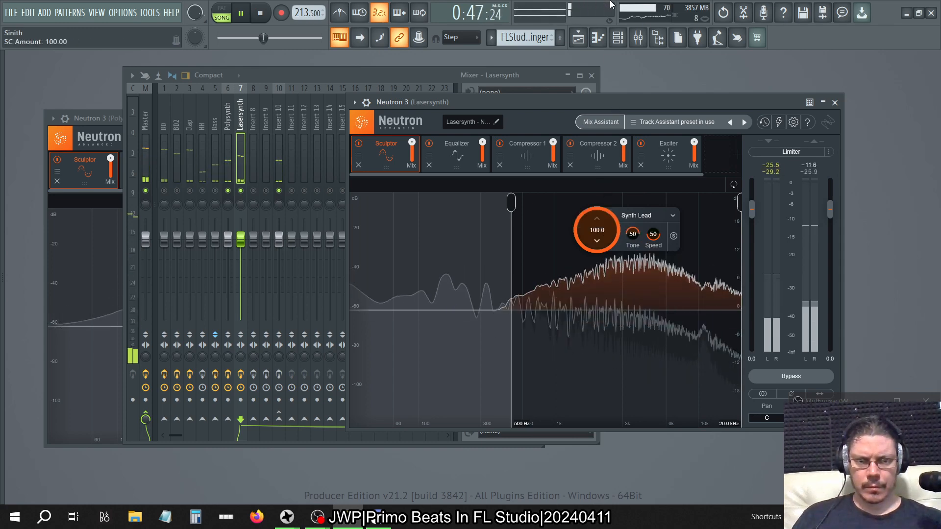
drag(635, 238, 636, 287)
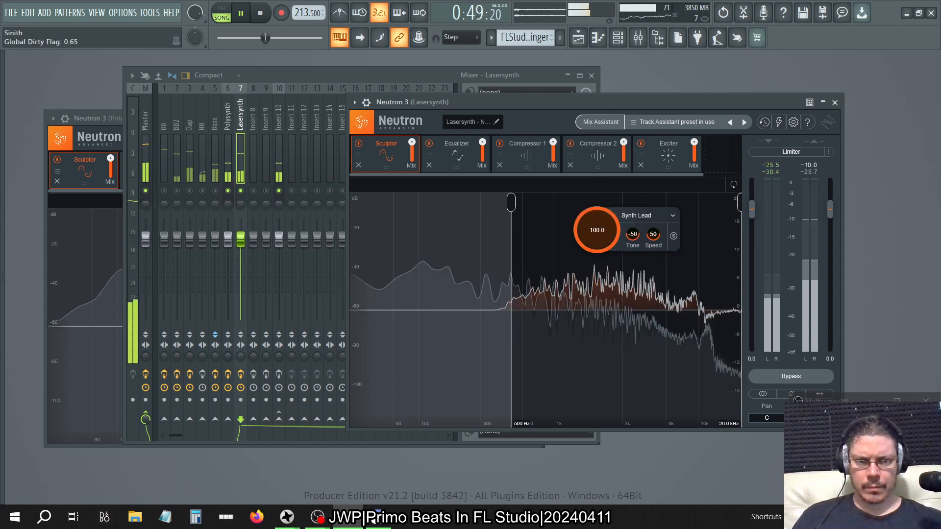
drag(654, 237, 653, 213)
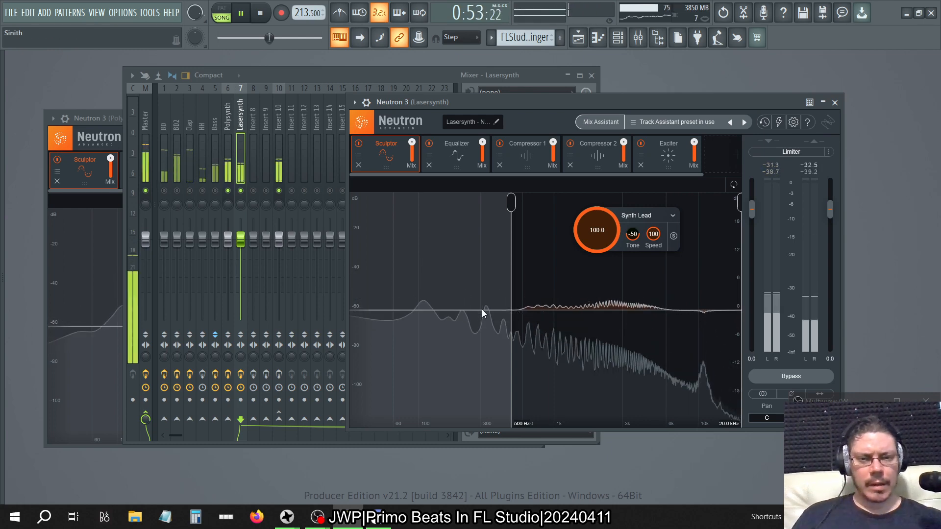
click(454, 147)
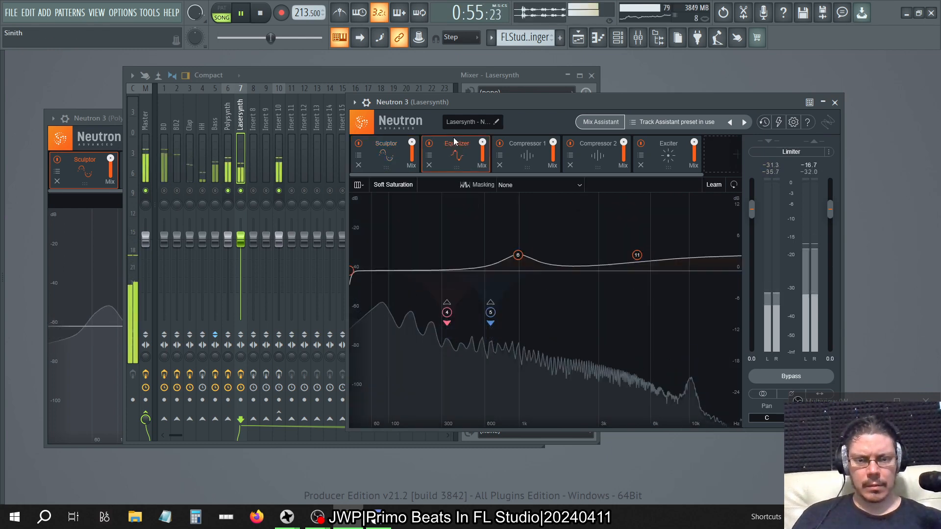
click(381, 156)
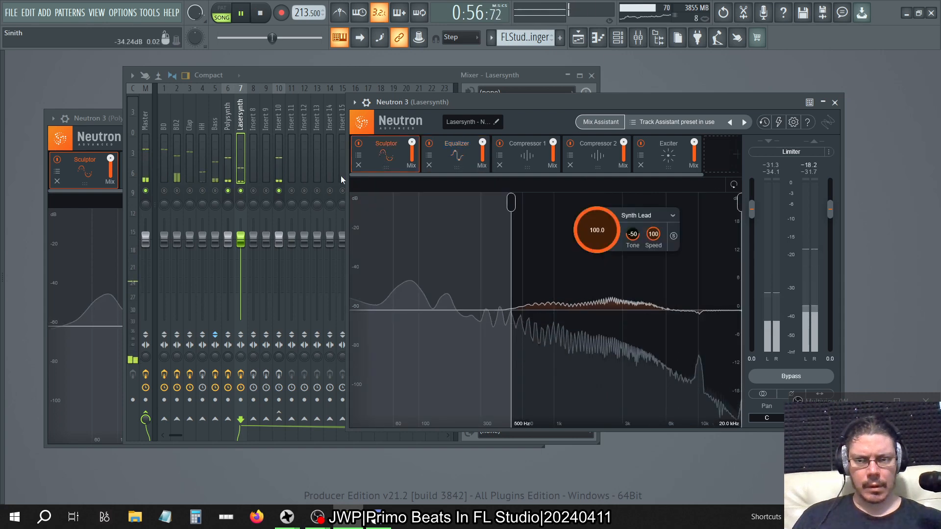
Compare Lasersynth with its Neutron 3 off and on, and switch off the effect slots of Polysynth and Lasersynth.
click(239, 164)
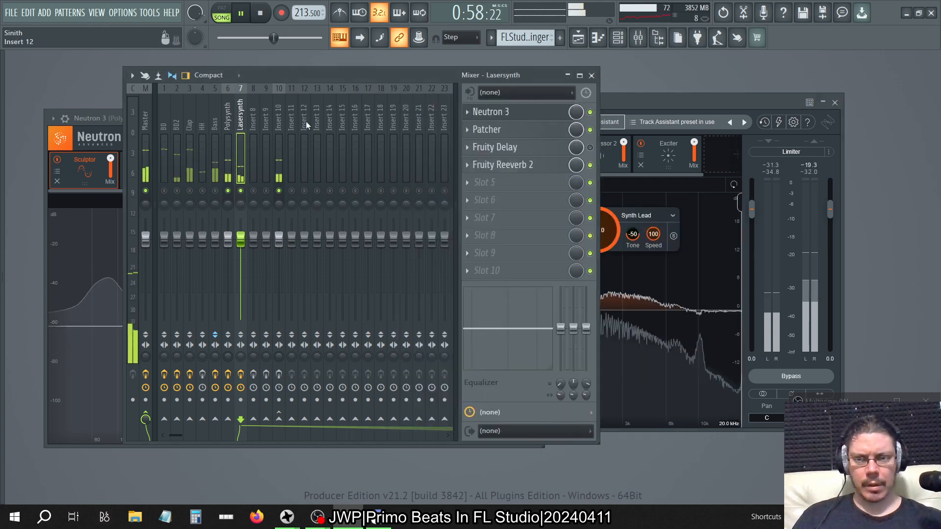
click(590, 112)
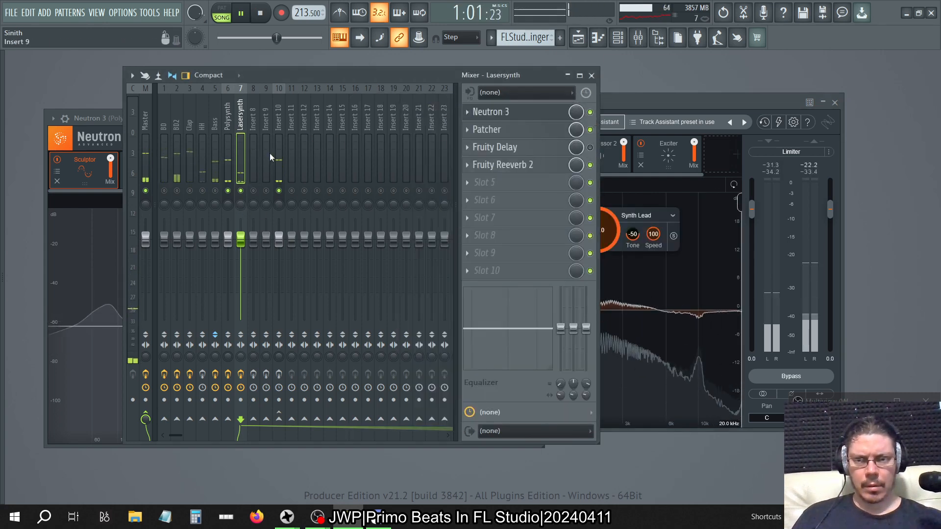
click(228, 116)
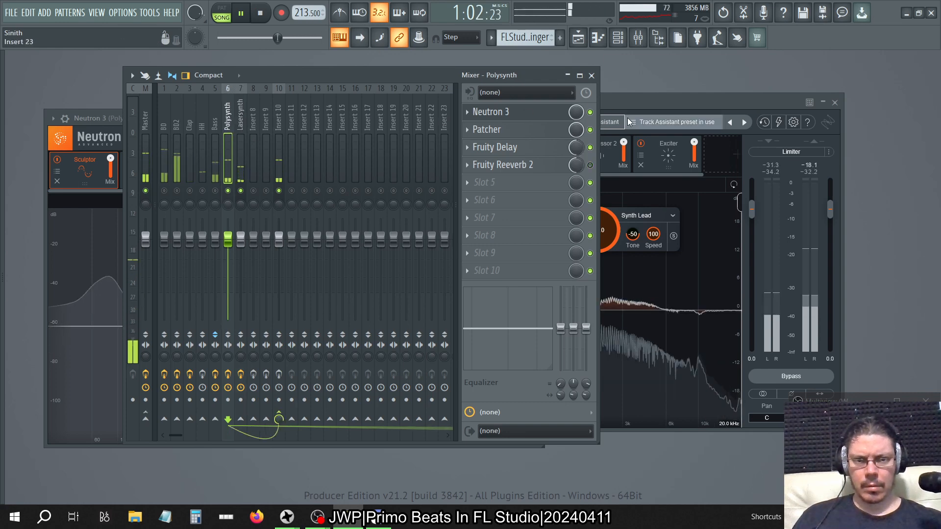
click(241, 375)
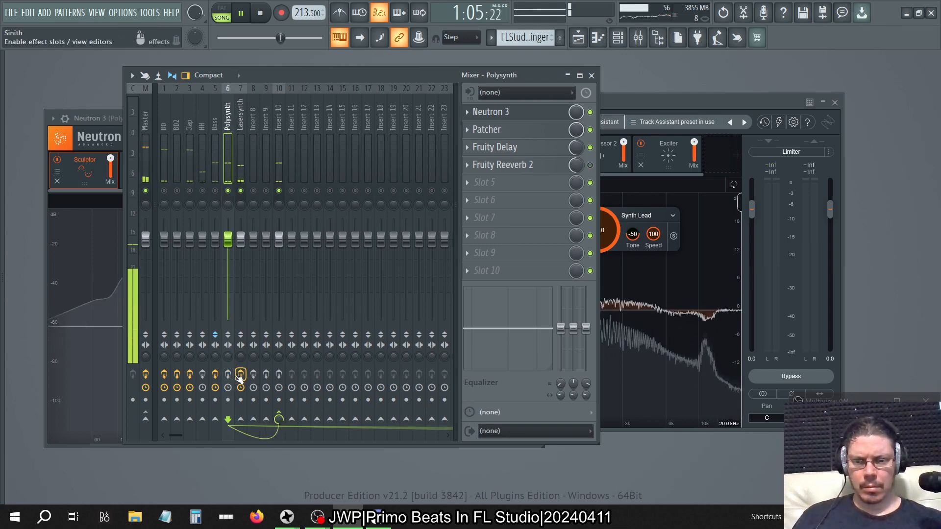
Switch Polysynth's effect slots back on and compare its Neutron 3 Sculptor off and on.
click(228, 374)
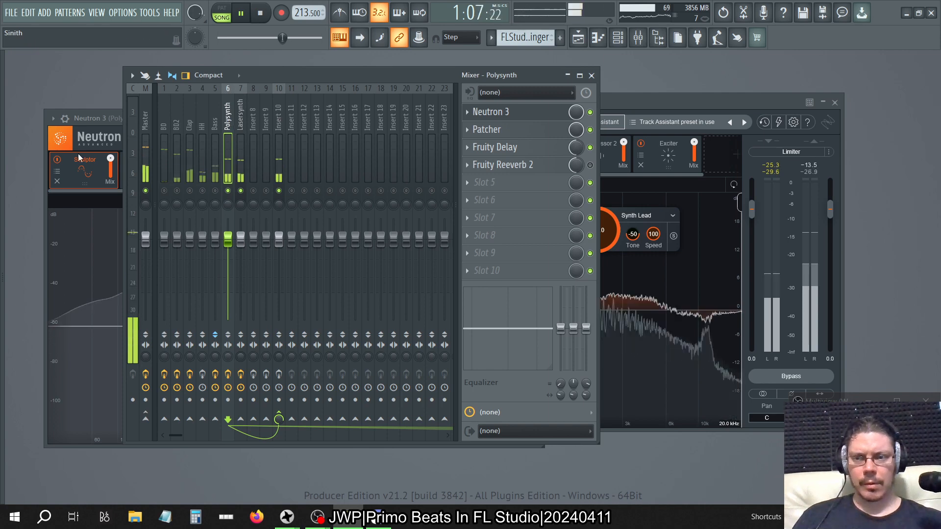
click(102, 120)
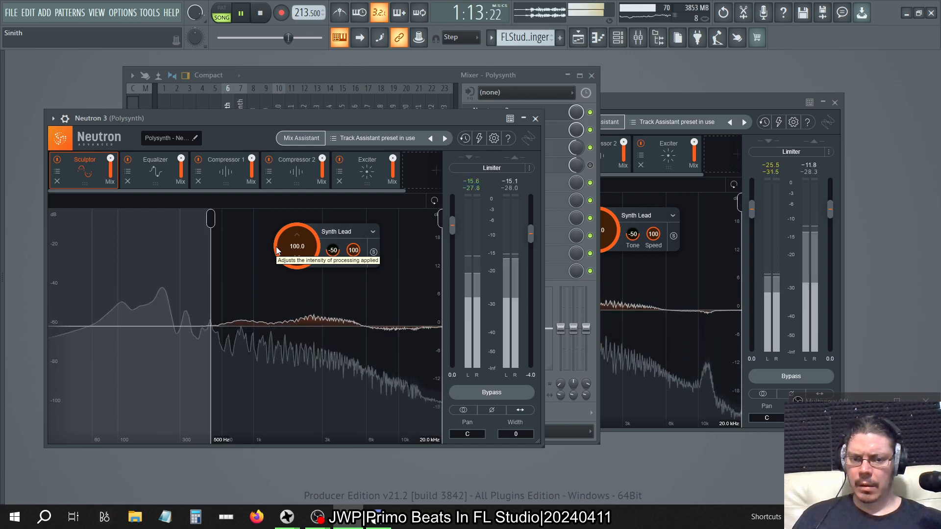
click(58, 160)
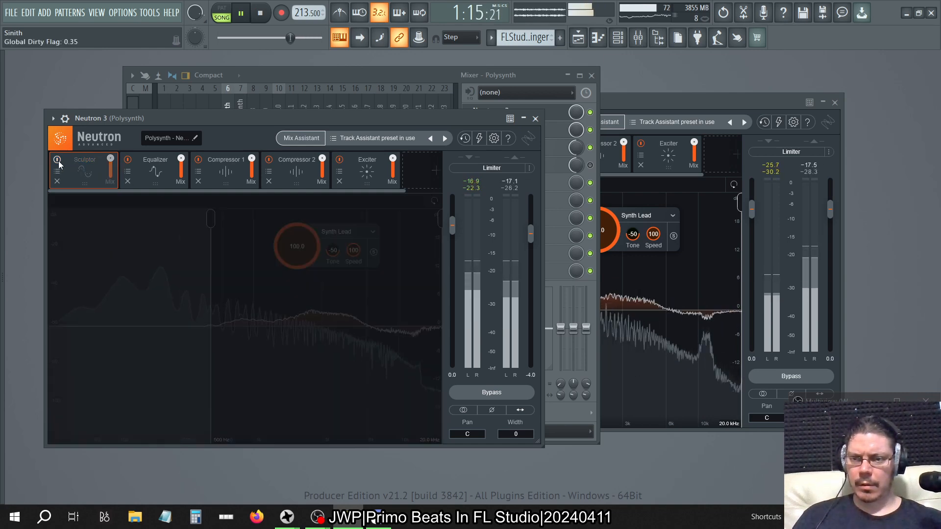
click(57, 160)
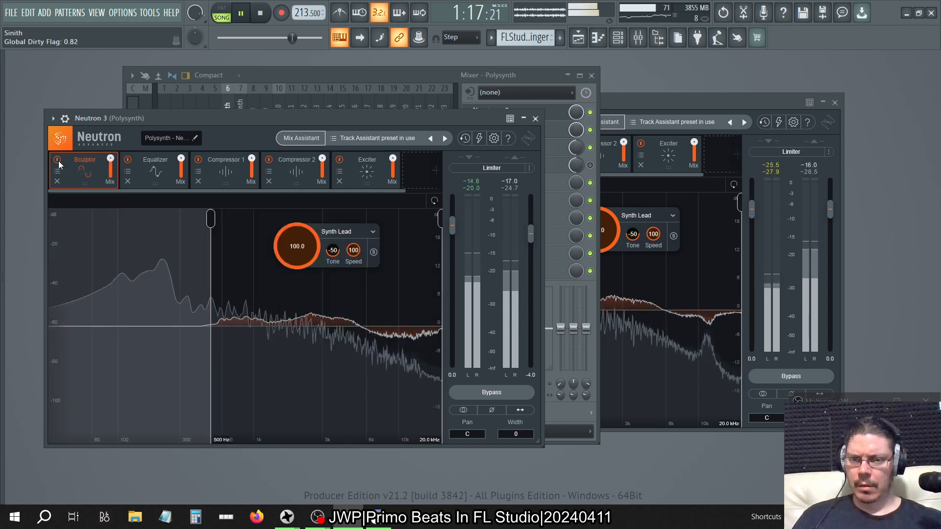
Audition Polysynth's Sculptor and Equalizer modules off and on, and compare the whole Neutron 3 bypassed and active.
click(57, 161)
click(123, 164)
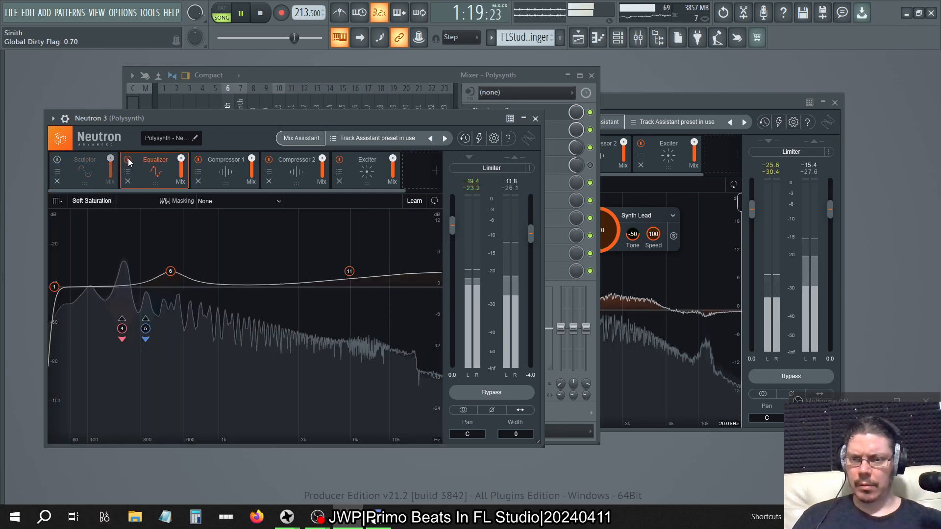
click(128, 161)
click(128, 160)
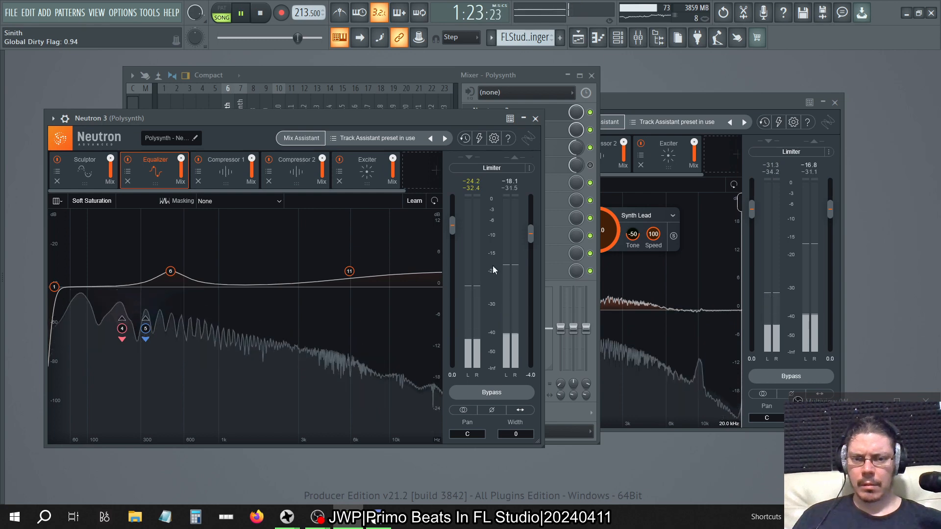
click(496, 393)
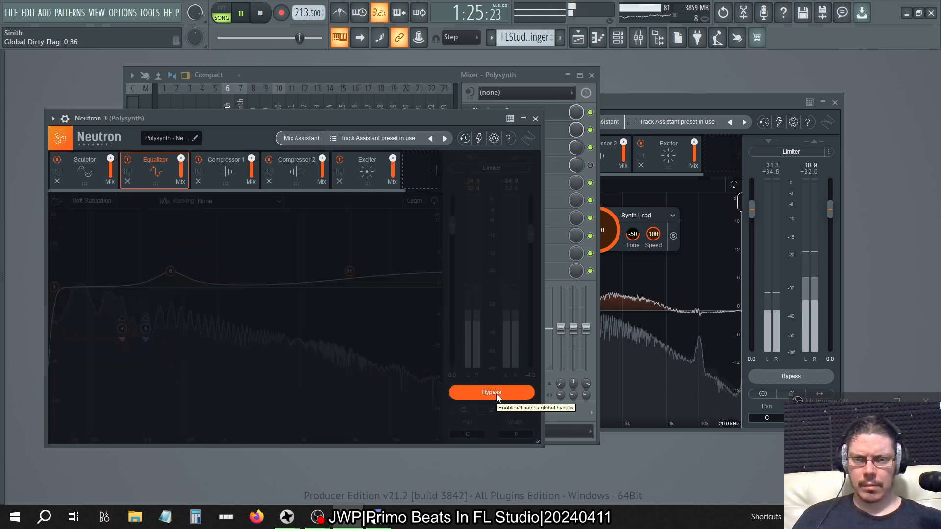
click(496, 394)
Return to the mixer and compare Polysynth with its Patcher effect off and on.
click(352, 69)
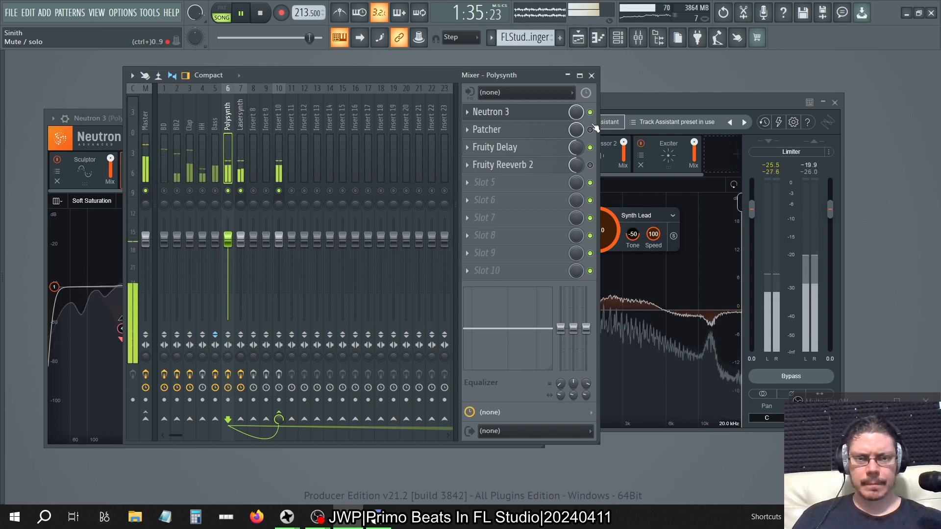
click(519, 132)
click(519, 132)
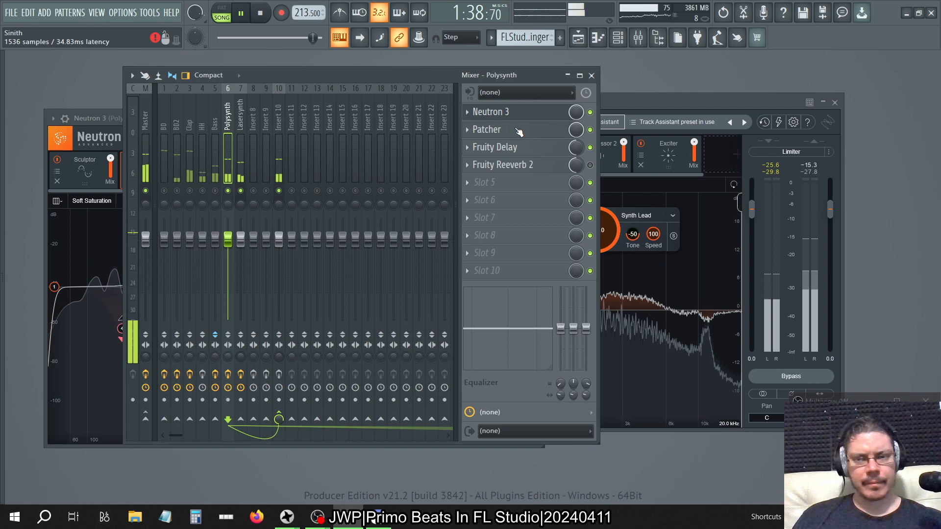
Unsolo the synths so that all mixer tracks play, and stop the song playback.
right_click(229, 192)
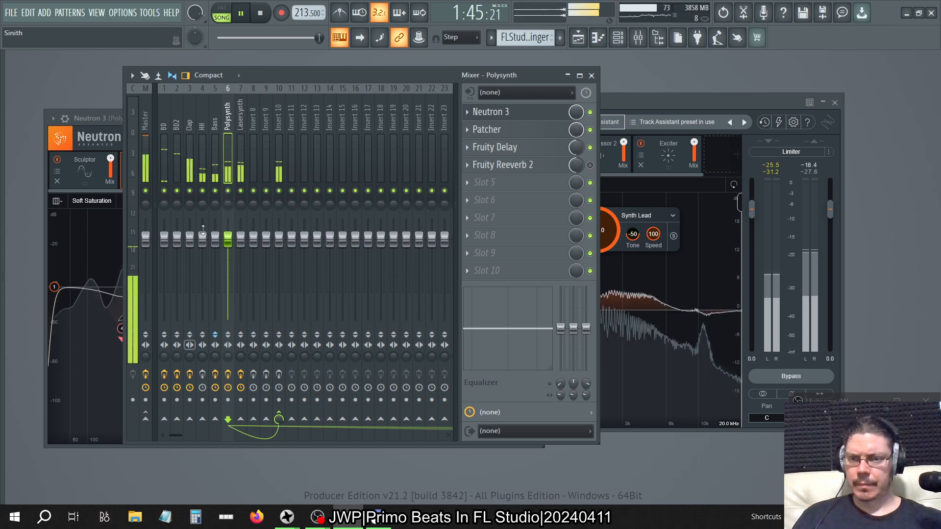
click(260, 15)
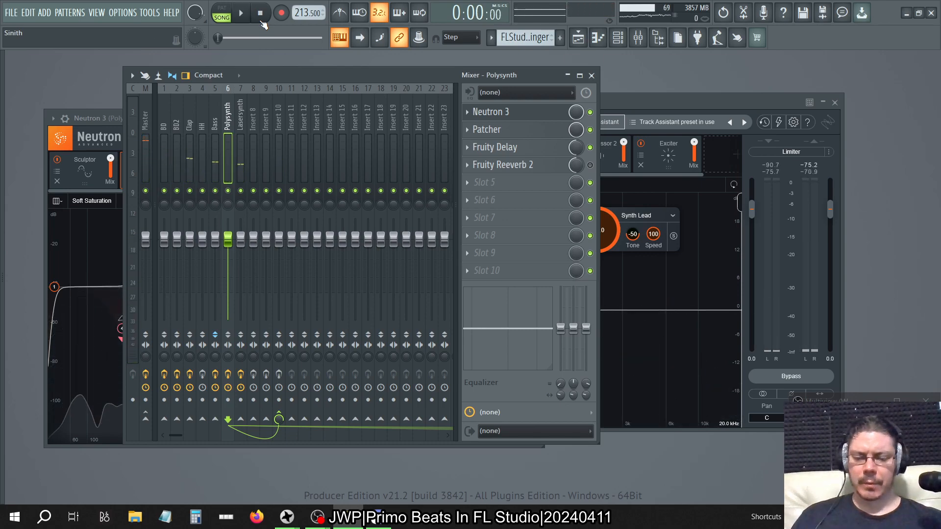